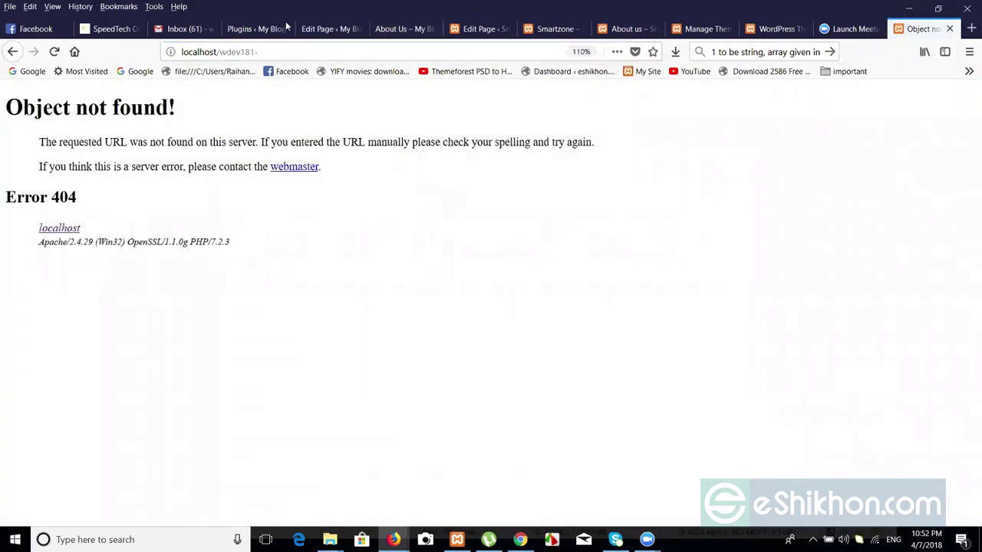
Open the local site at localhost/wdev181-4/ and look through its home page.
left_click(259, 52)
left_click(260, 52)
type("4/")
key("Return")
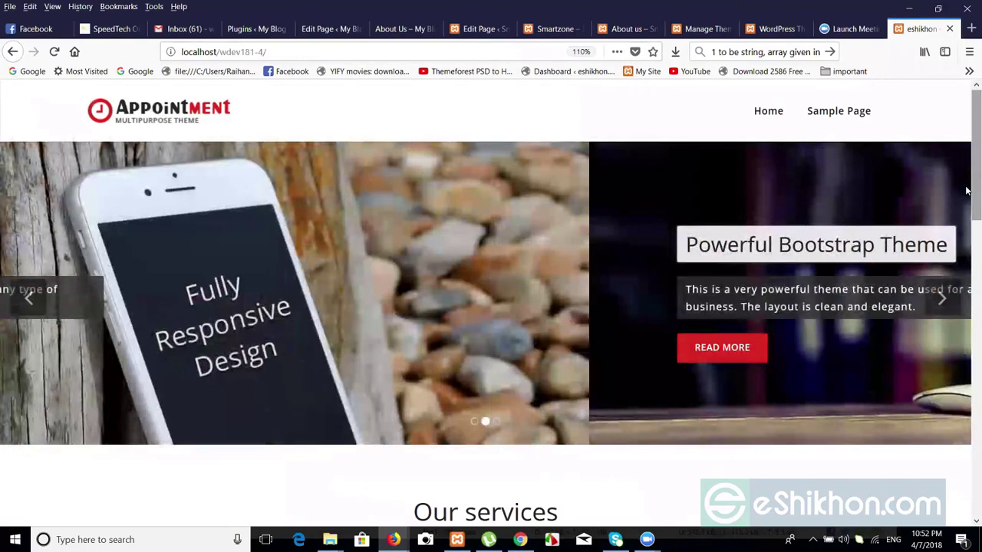
left_click(967, 349)
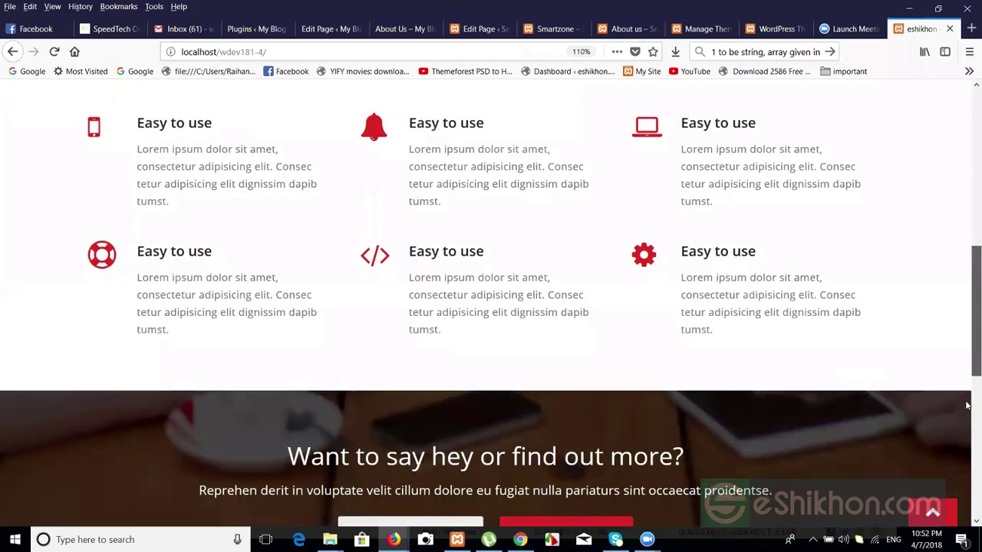
scroll(967, 484, "down", 5)
scroll(967, 382, "up", 7)
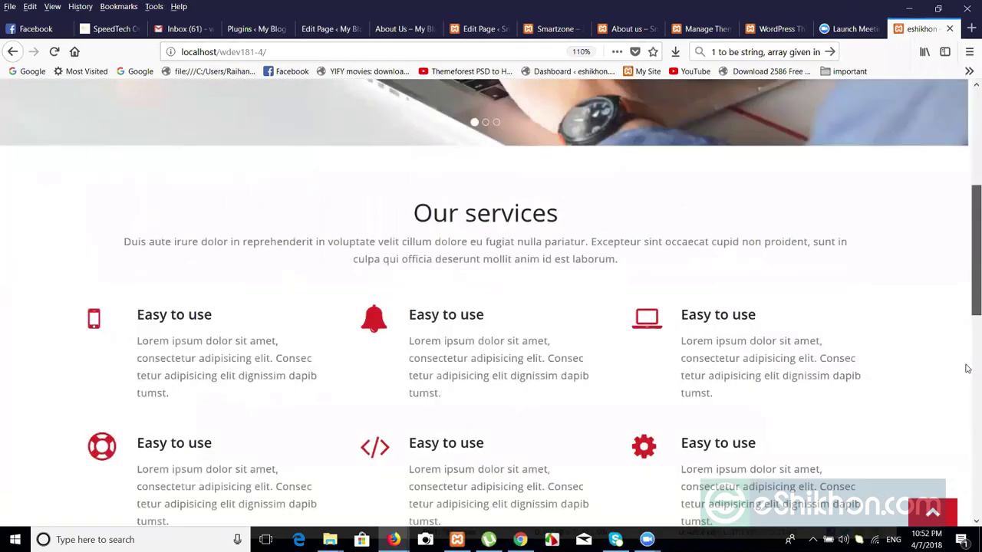
scroll(968, 451, "down", 3)
scroll(967, 272, "up", 10)
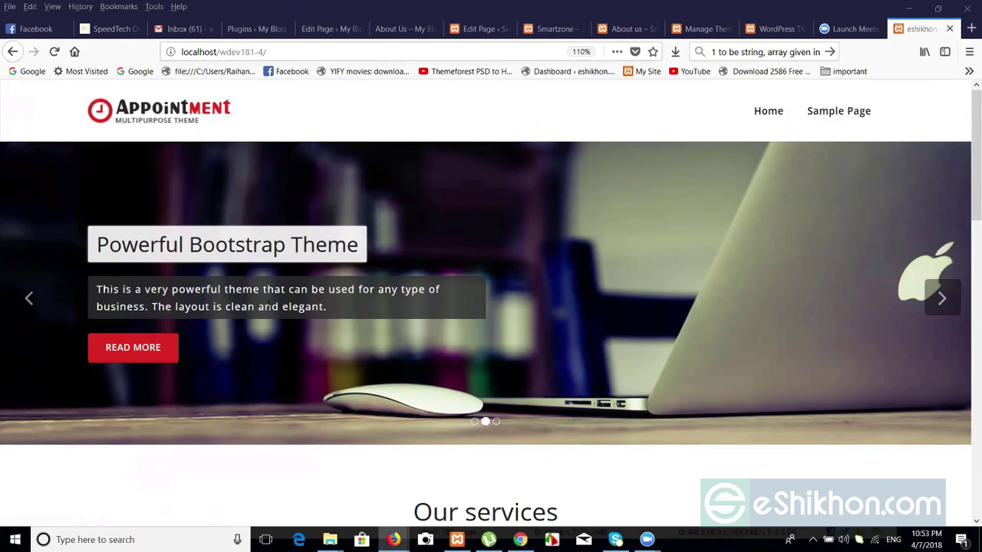
Go to the site's admin address, localhost/wdev181-4/wp-admin.
left_click(272, 53)
left_click(270, 54)
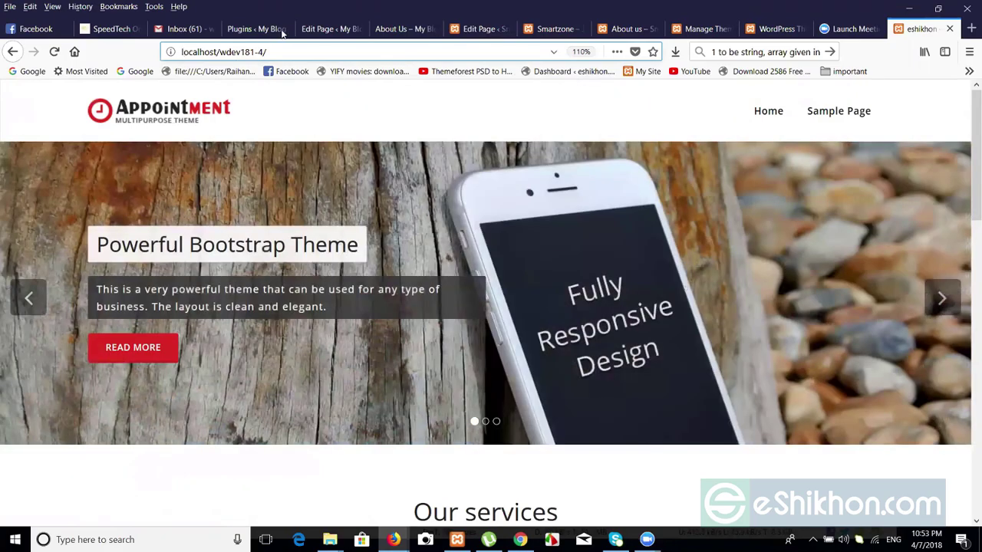
right_click(280, 35)
left_click(273, 52)
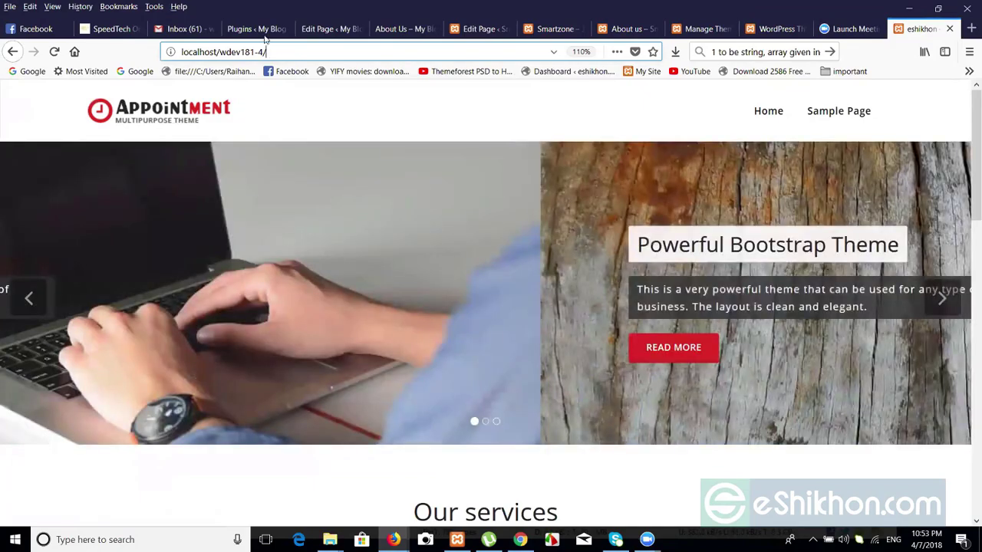
type("wp")
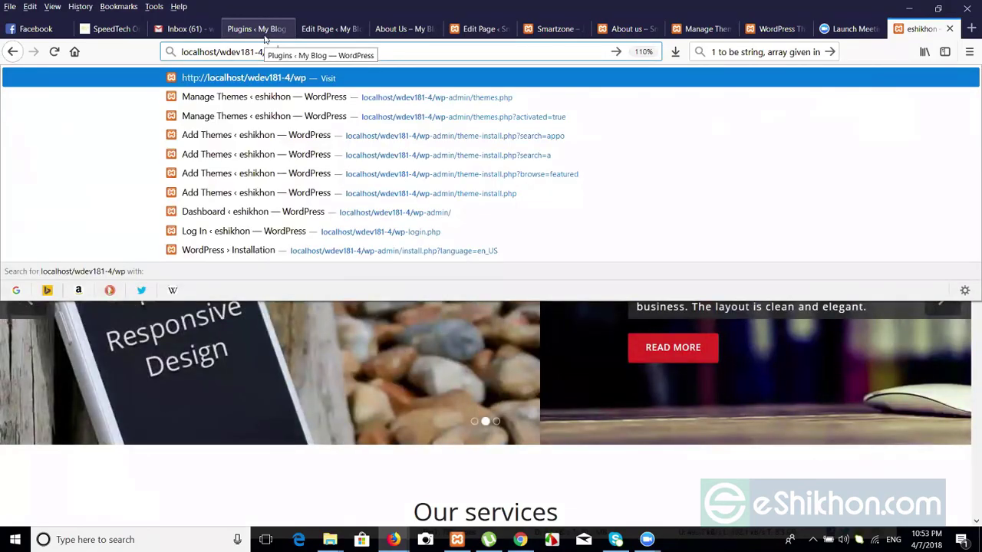
type("-admin")
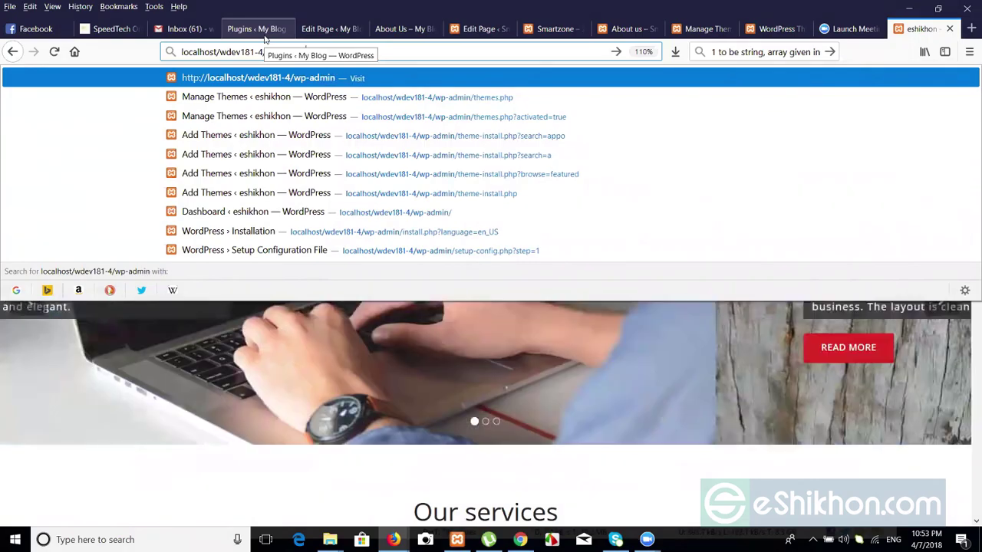
key("Return")
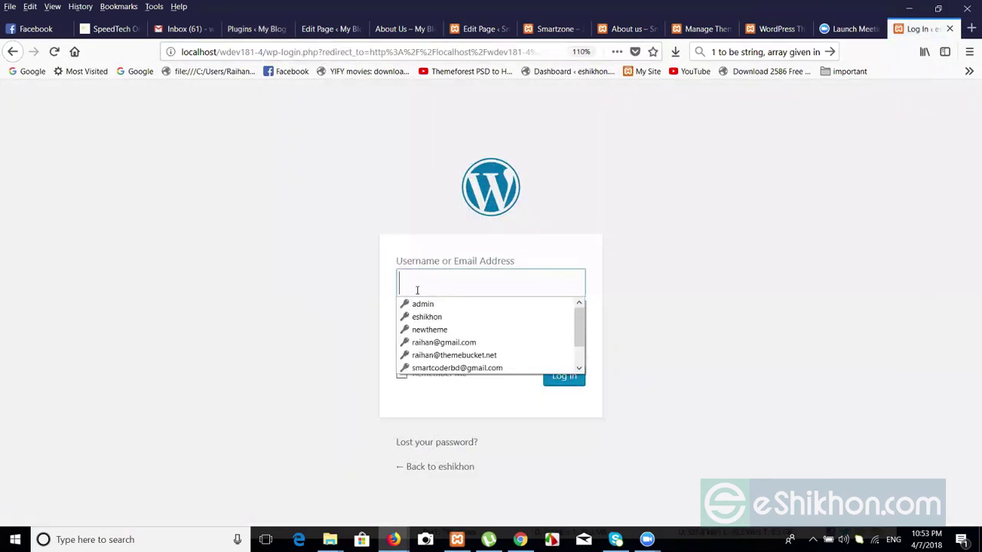
Return to the site's home page by cutting the address back to localhost/wdev181-4/.
left_click(268, 51)
right_click(348, 48)
left_click(271, 53)
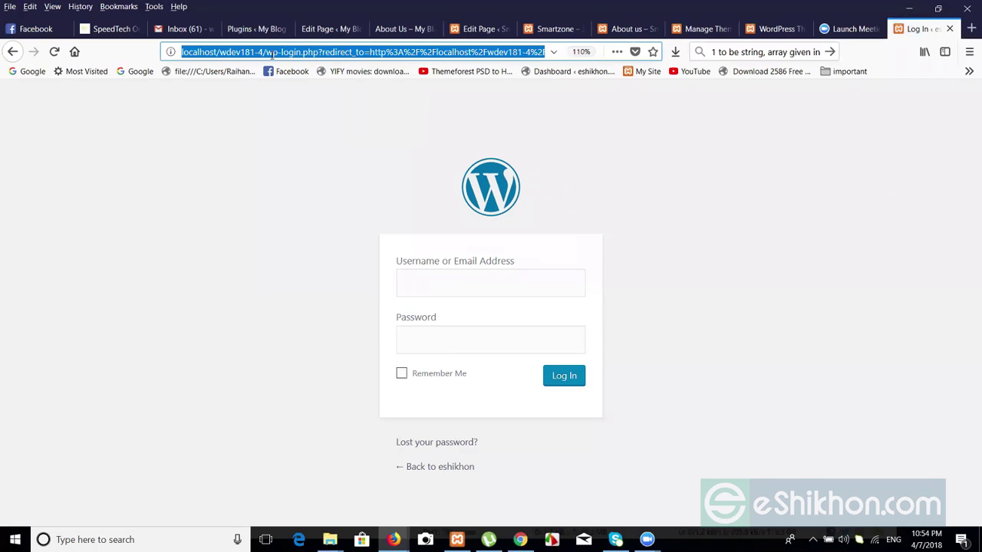
left_click(269, 52)
left_click_drag(267, 51, 668, 73)
key("BackSpace")
key("Return")
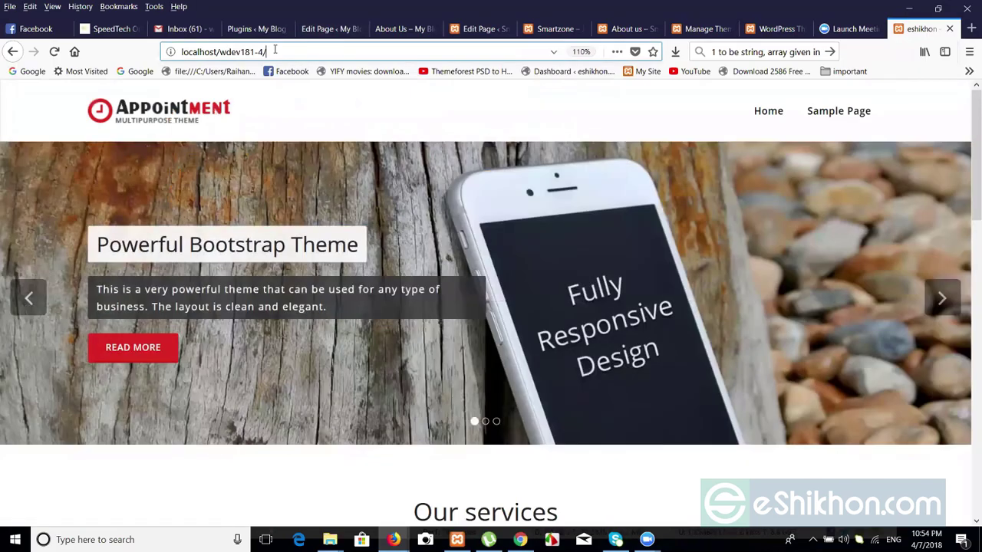
Open the login page at localhost/wdev181-4/wp-admin and dismiss the Facebook notifications.
left_click(274, 50)
type("w")
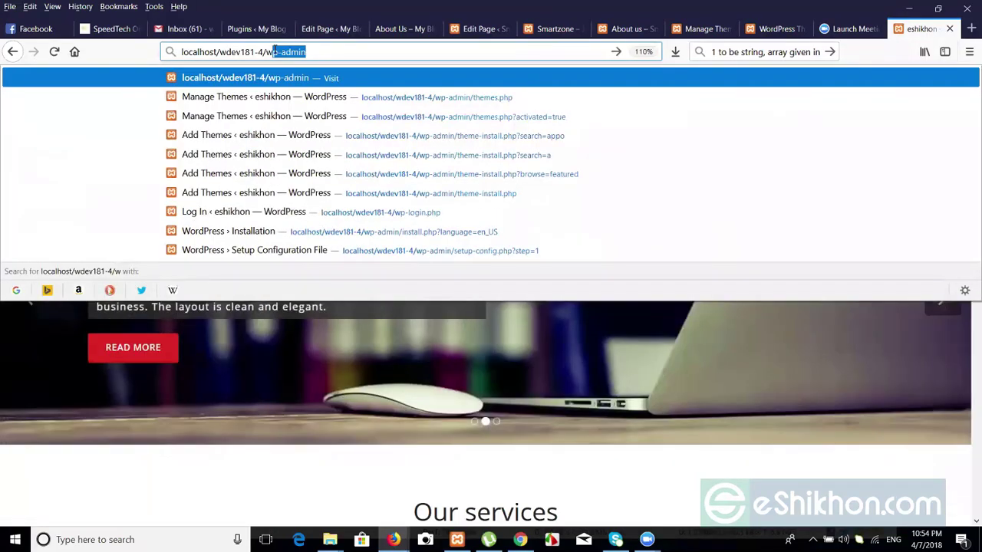
left_click(309, 52)
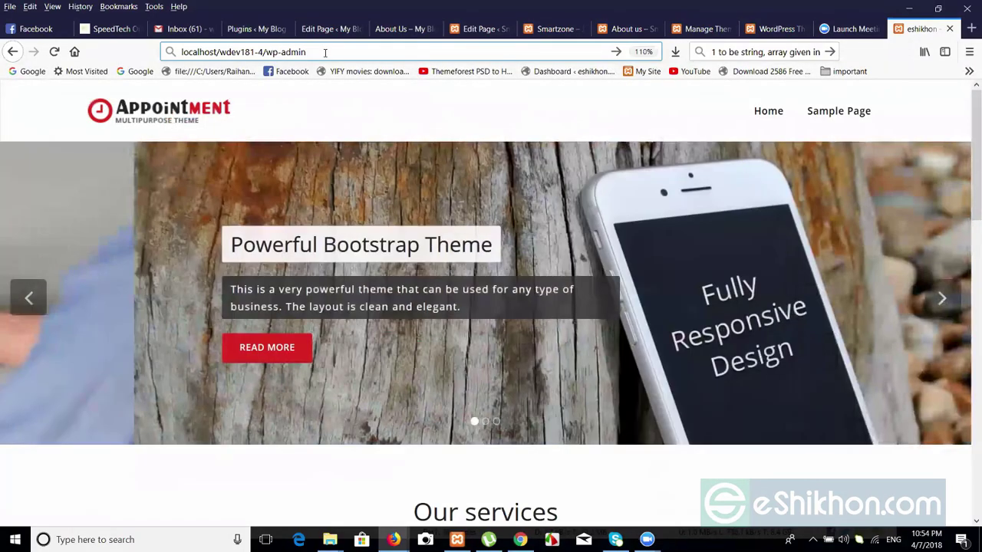
key("Return")
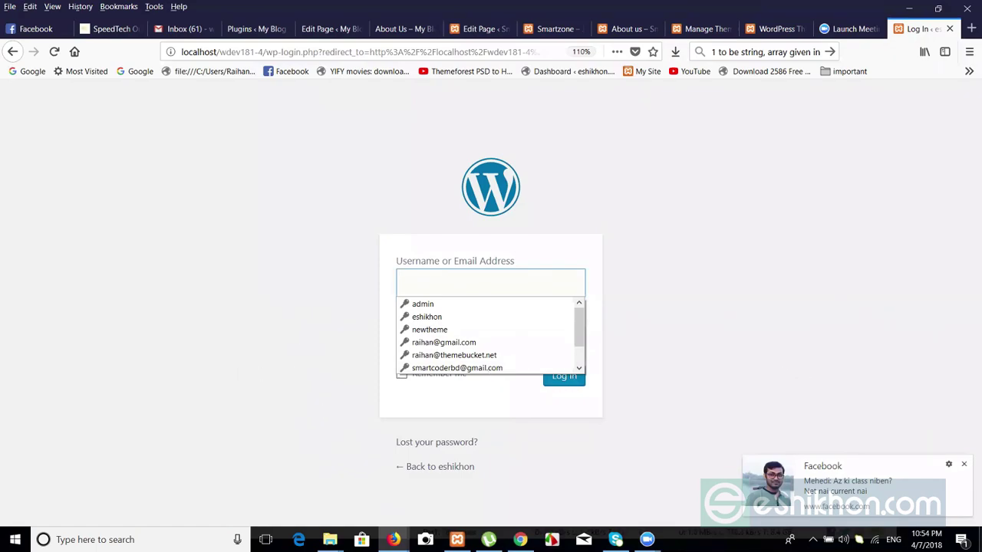
left_click(965, 468)
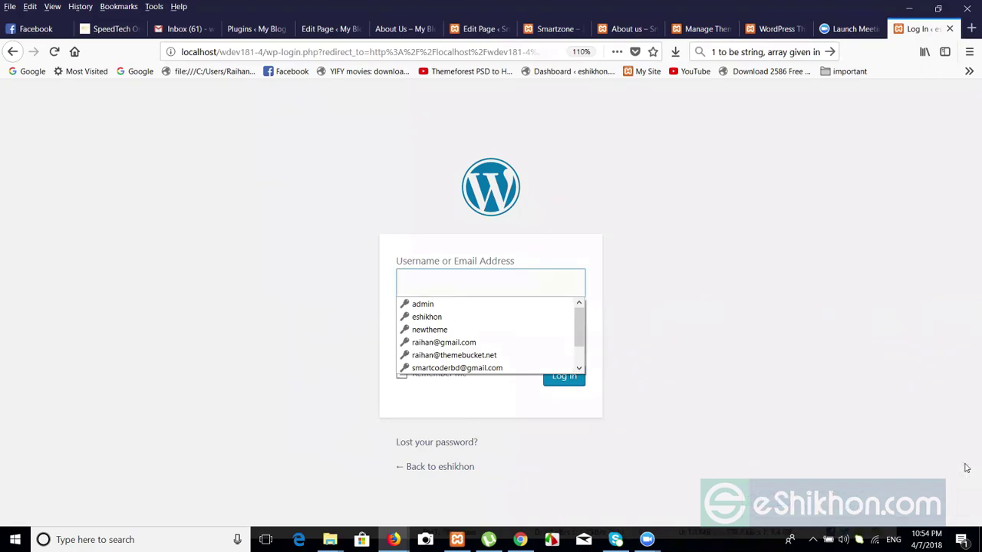
left_click(498, 280)
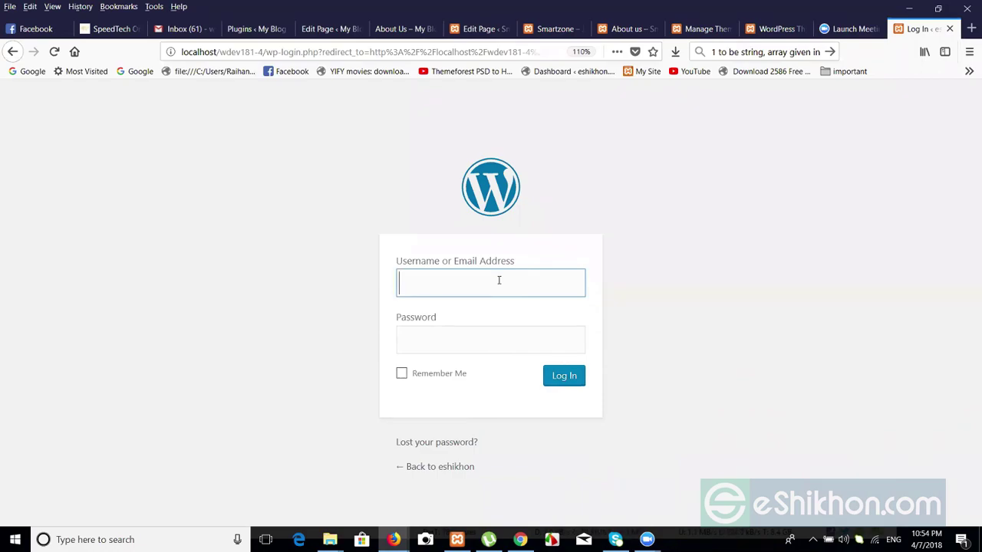
left_click(471, 286)
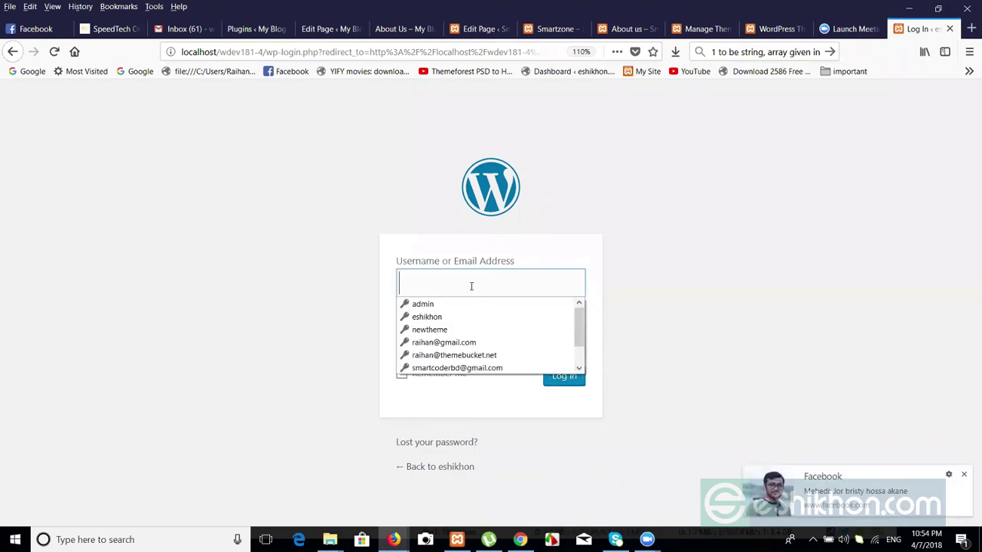
left_click(965, 476)
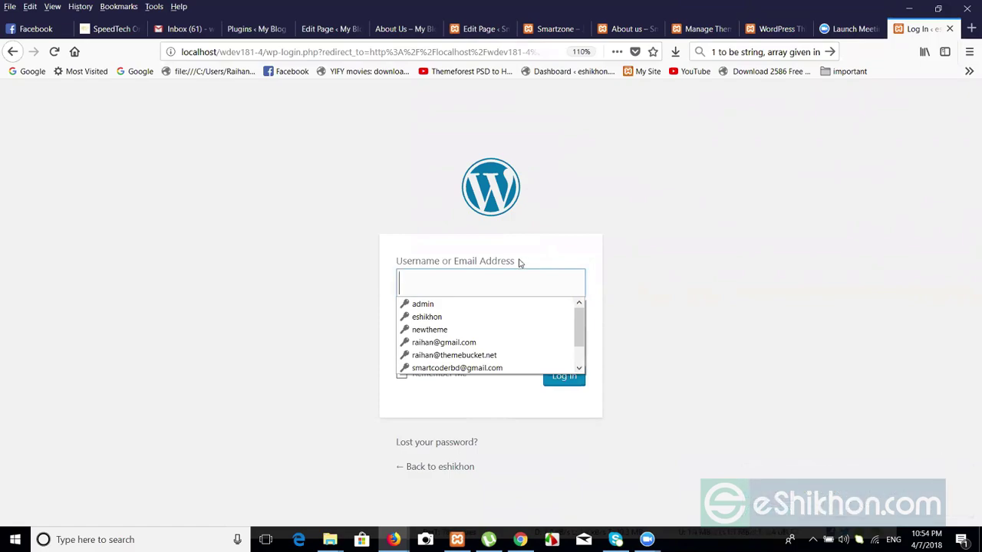
left_click(428, 306)
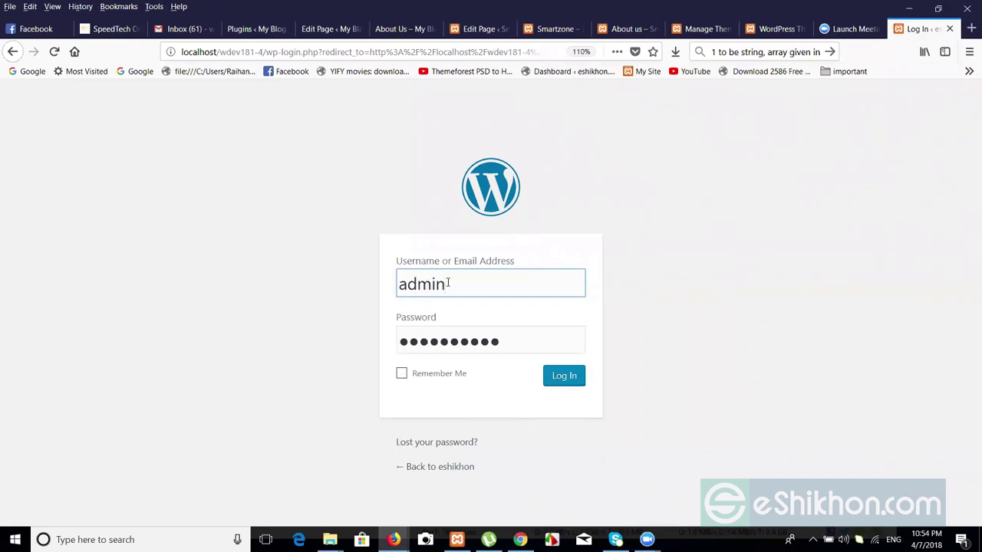
left_click_drag(447, 283, 376, 282)
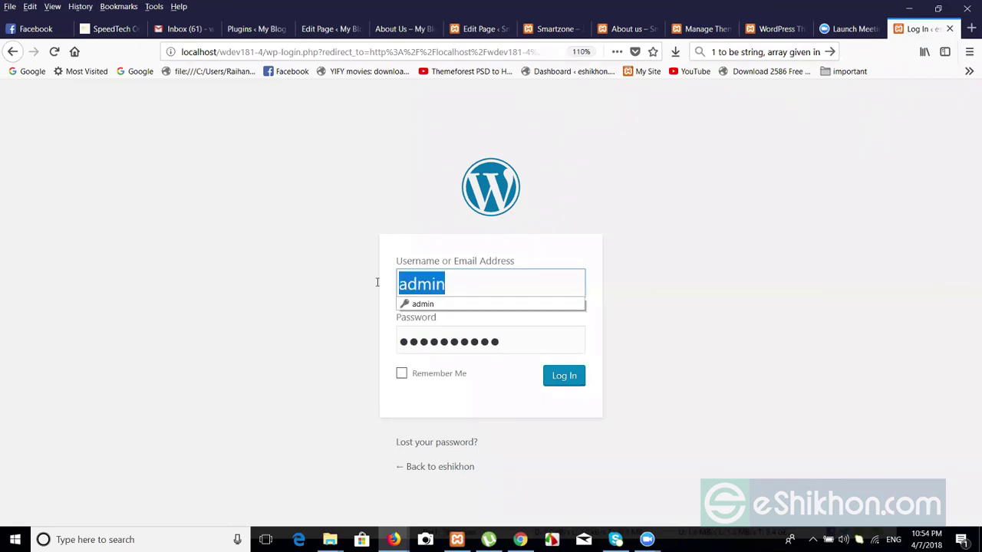
key("BackSpace")
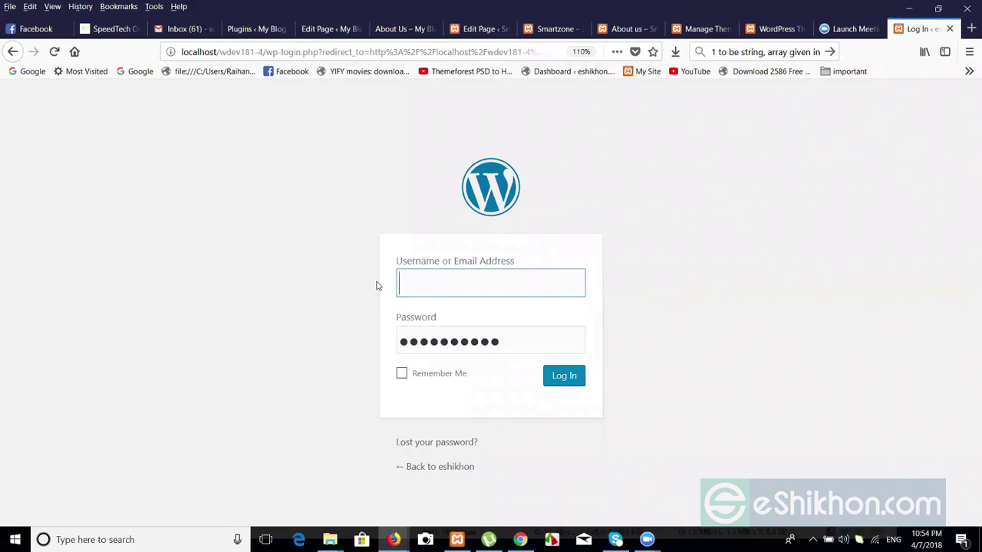
Fill in the username with the saved login eshikhon.
type("esh")
key("Down")
key("Return")
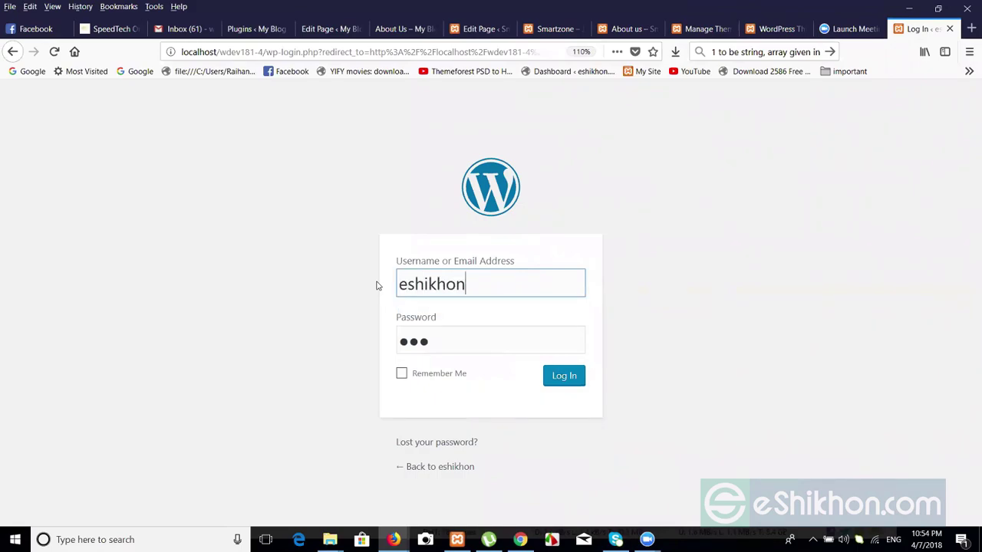
double_click(461, 289)
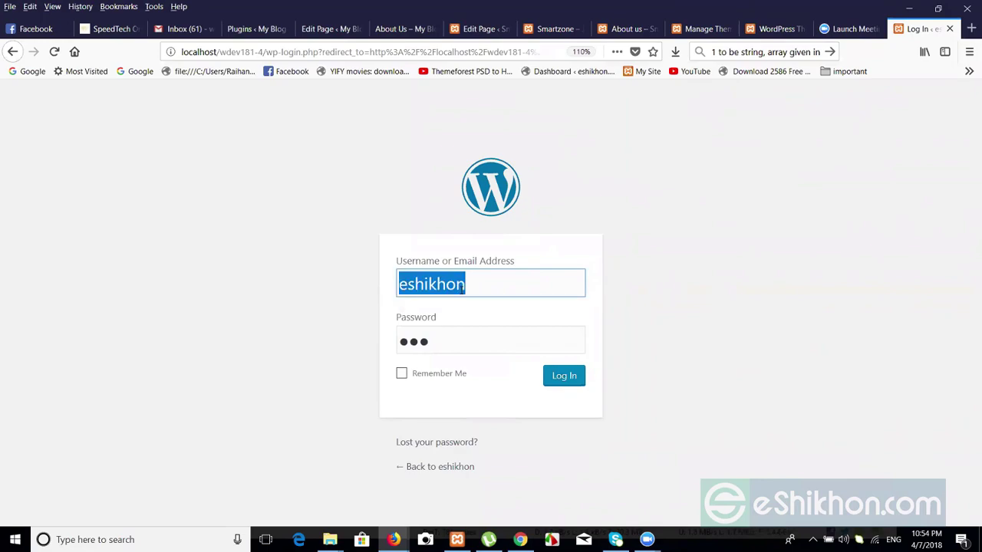
Log in with the account password retyped and Remember Me enabled, dismissing the save-login prompt and the notification.
left_click(438, 342)
key("BackSpace")
key("BackSpace")
key("BackSpace")
type("********")
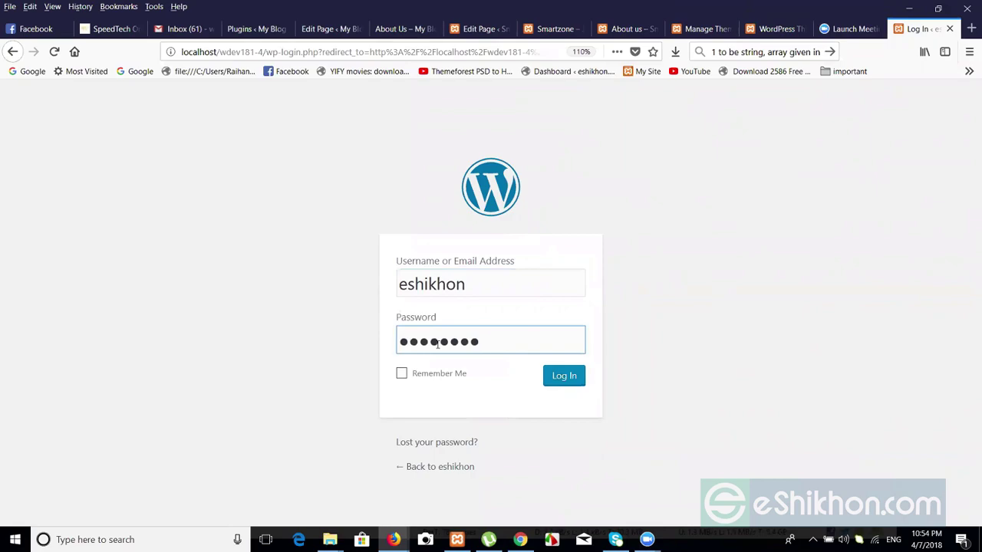
left_click(402, 373)
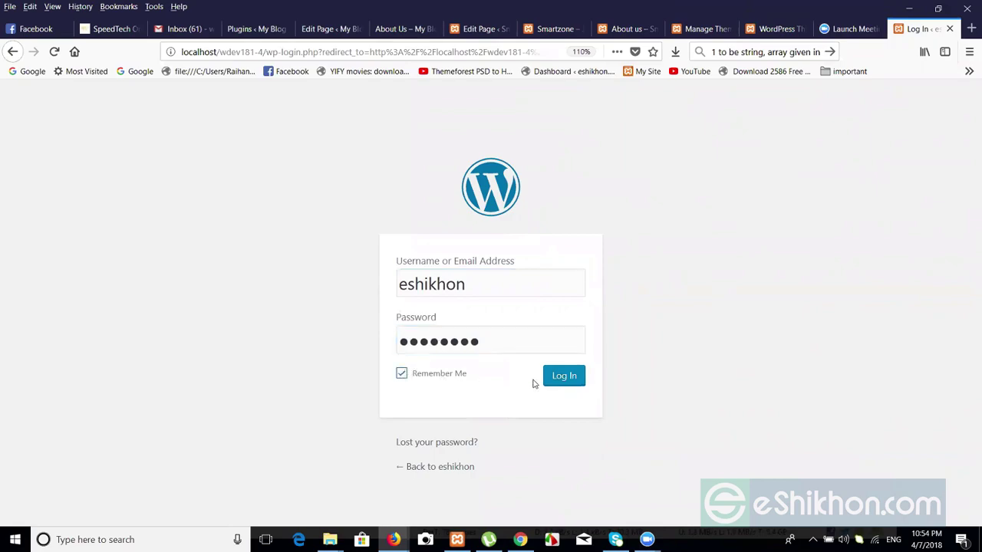
left_click(563, 377)
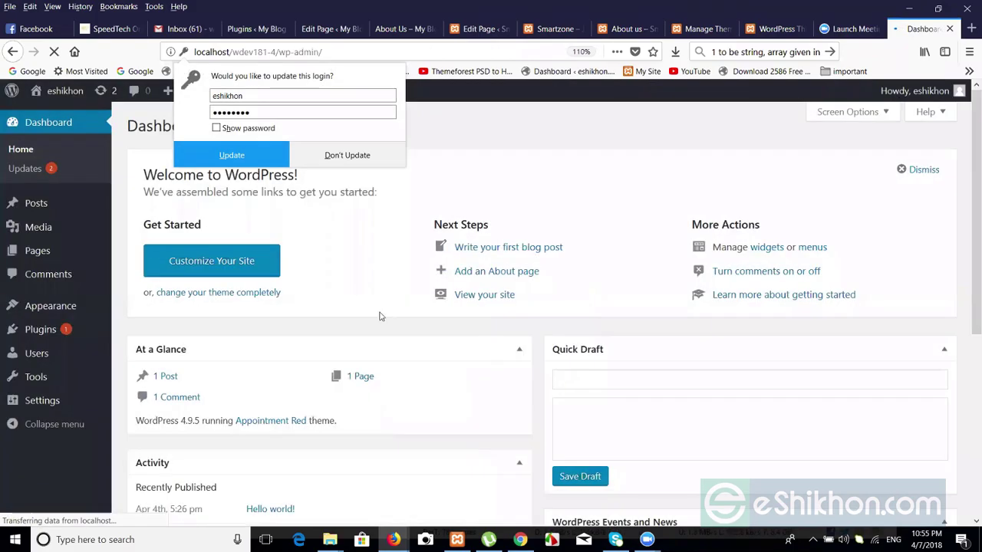
left_click(471, 147)
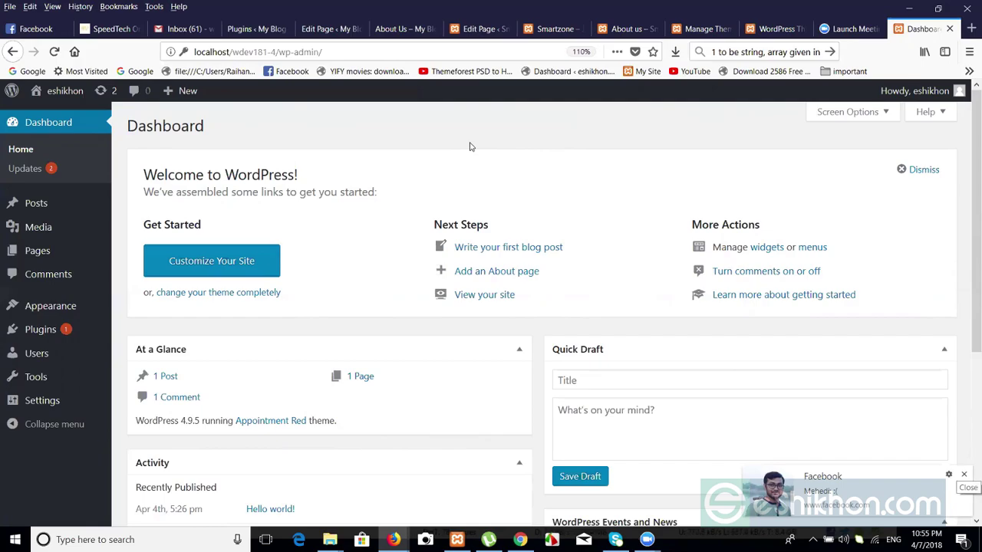
left_click(963, 477)
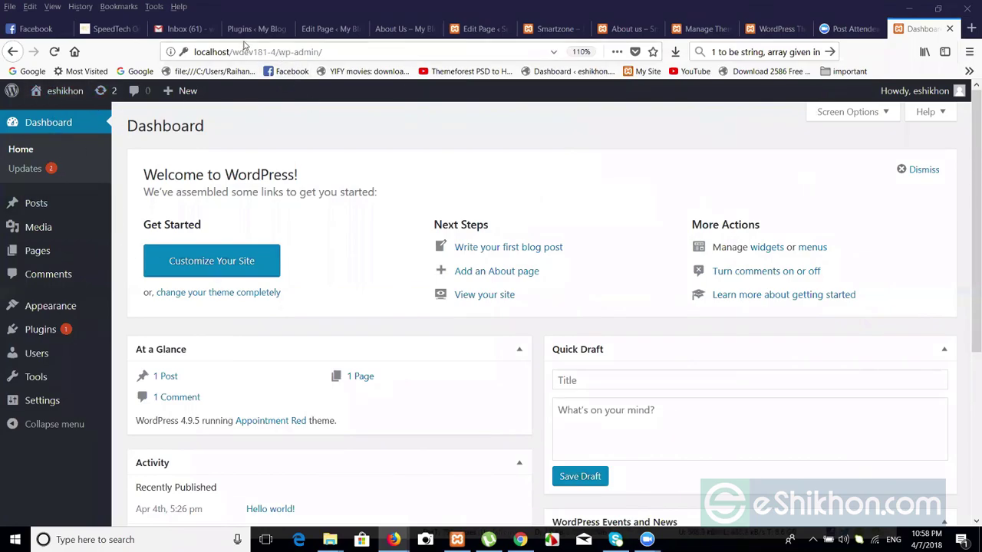
Visit the site in a new tab, look through its home page and return to the dashboard tab.
left_click(279, 52)
left_click_drag(279, 51, 322, 52)
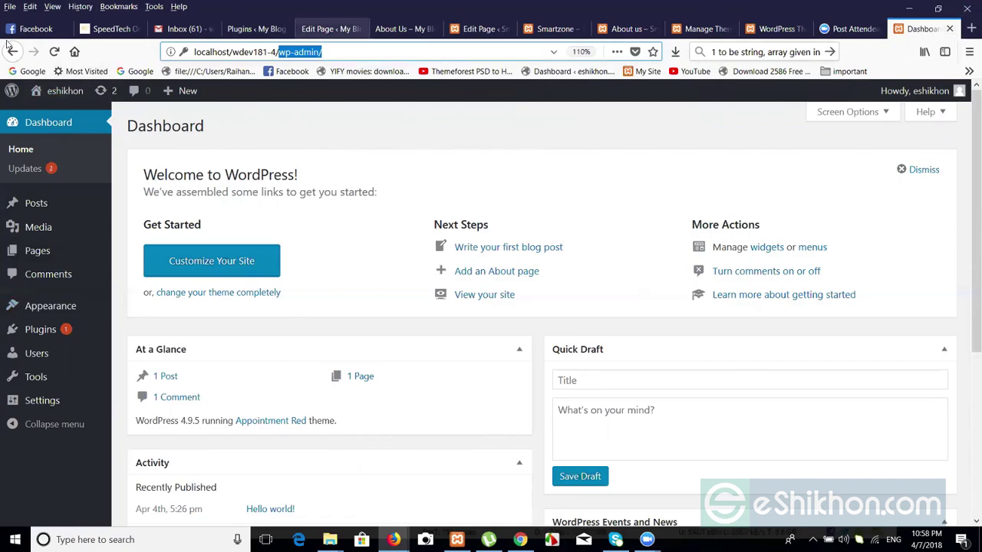
mouse_move(60, 98)
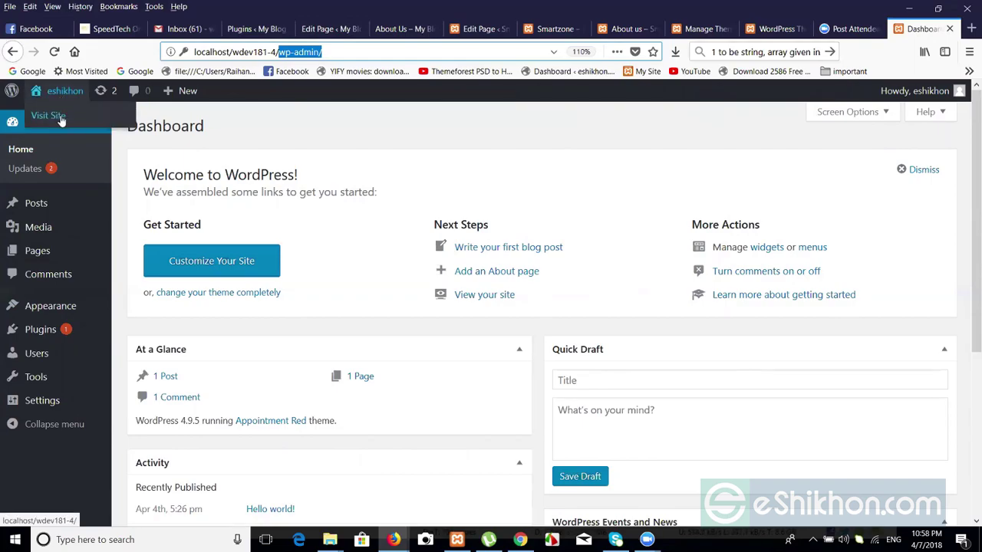
right_click(61, 119)
left_click(108, 125)
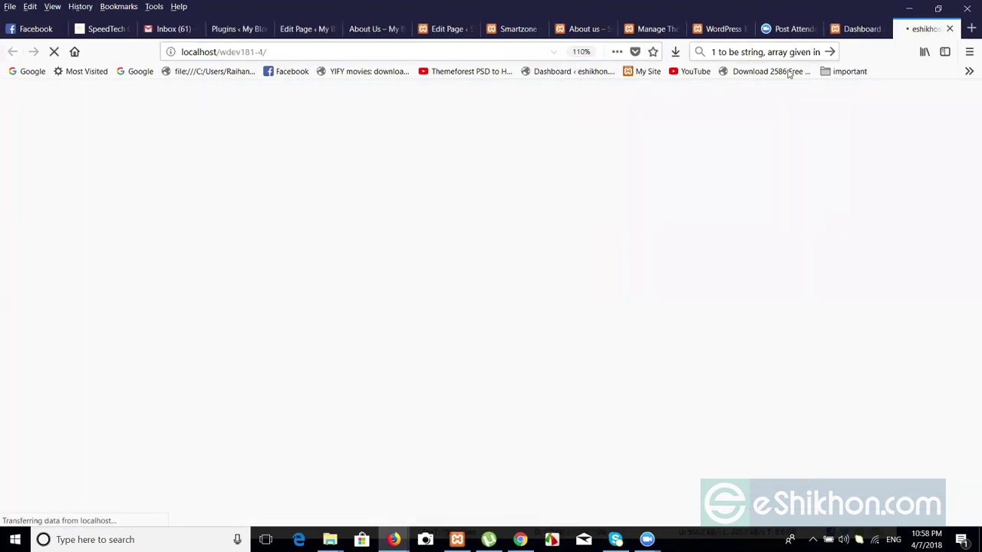
left_click_drag(968, 217, 968, 347)
scroll(968, 409, "down", 6)
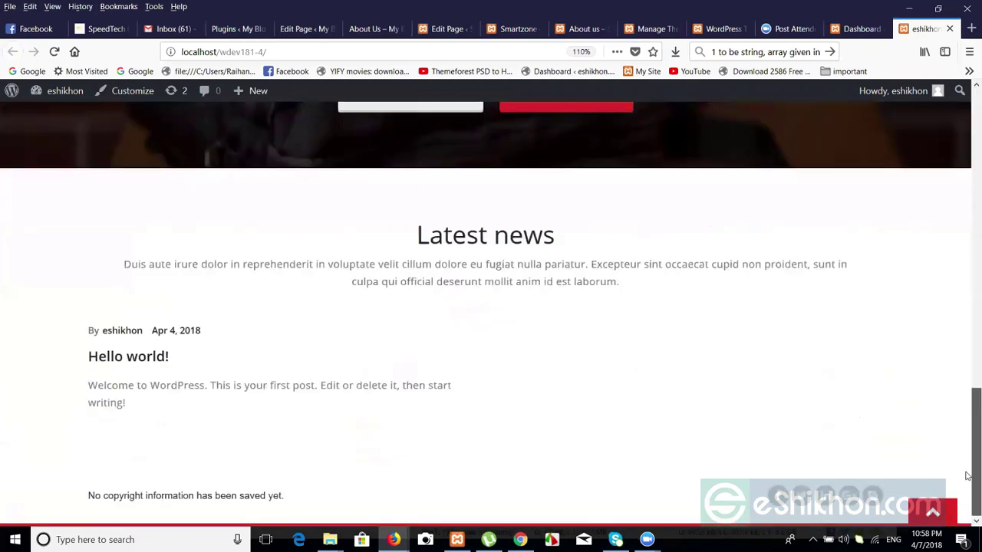
scroll(967, 319, "up", 6)
scroll(966, 196, "up", 8)
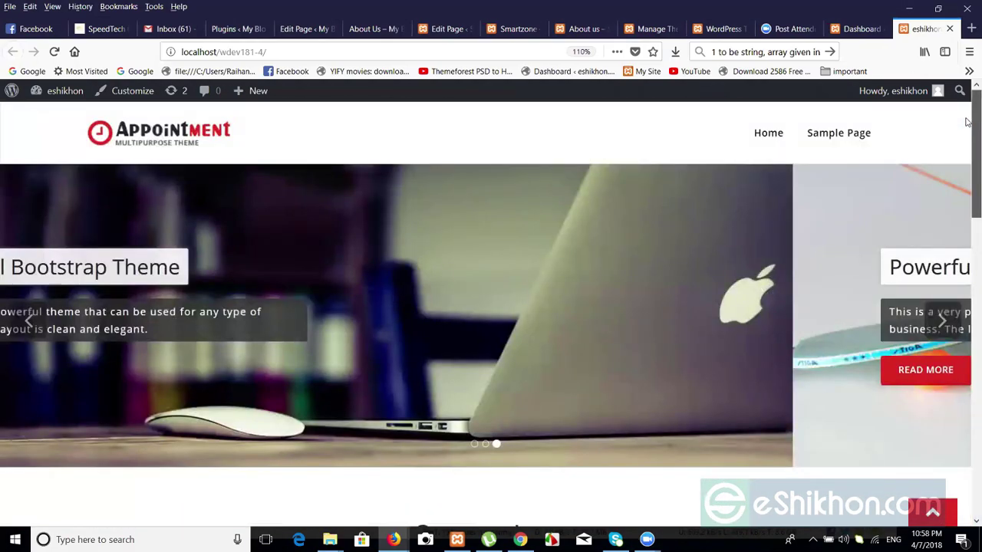
left_click(859, 29)
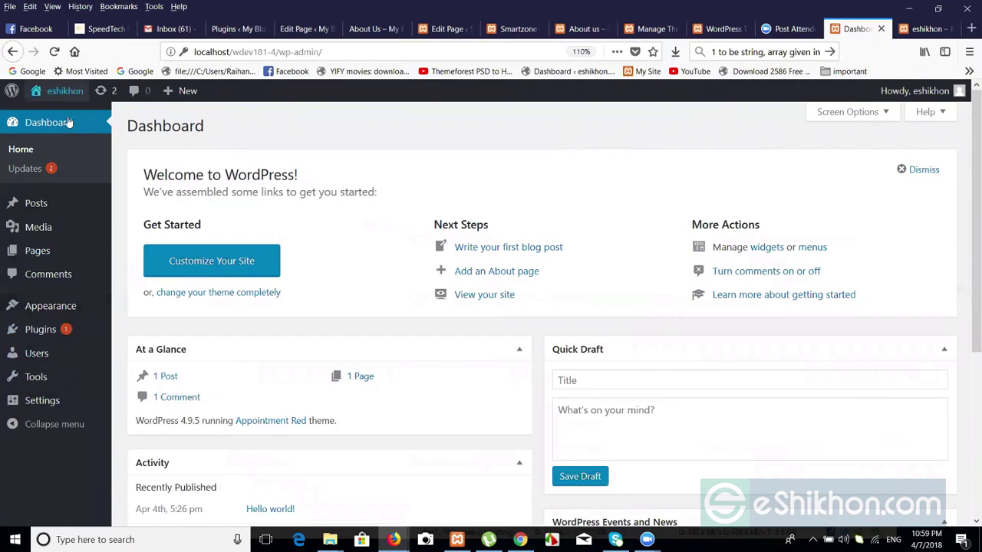
mouse_move(87, 229)
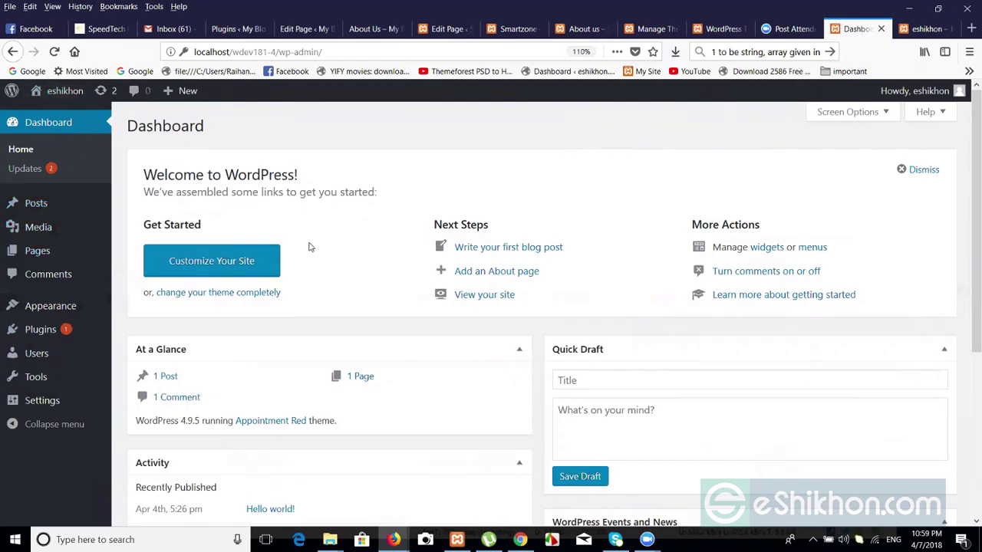
Compare the site's home page with the admin dashboard by viewing each in turn.
left_click(908, 31)
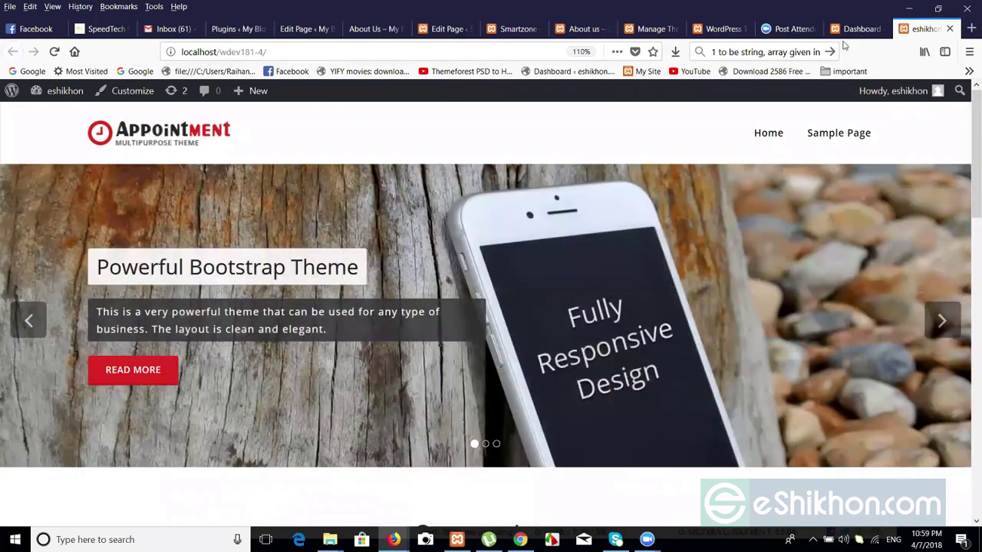
left_click(857, 31)
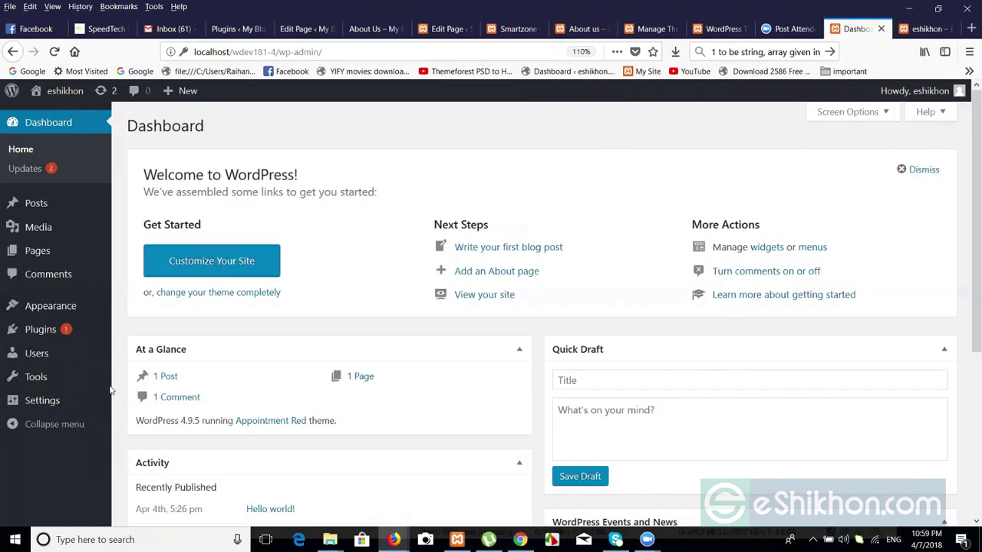
left_click(913, 30)
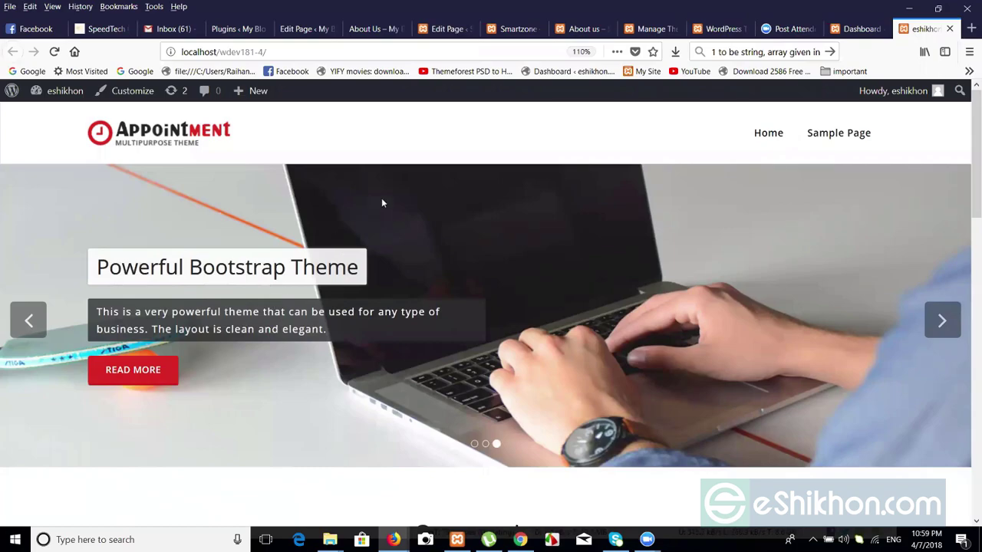
left_click(864, 29)
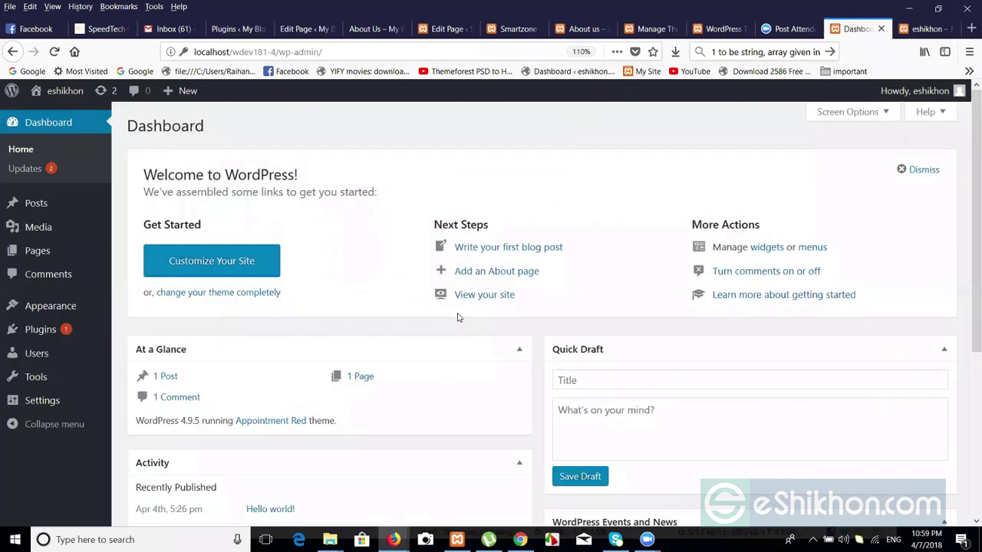
Open the Sample Page from the site's front-end navigation and look through its title, breadcrumb and content.
left_click(914, 31)
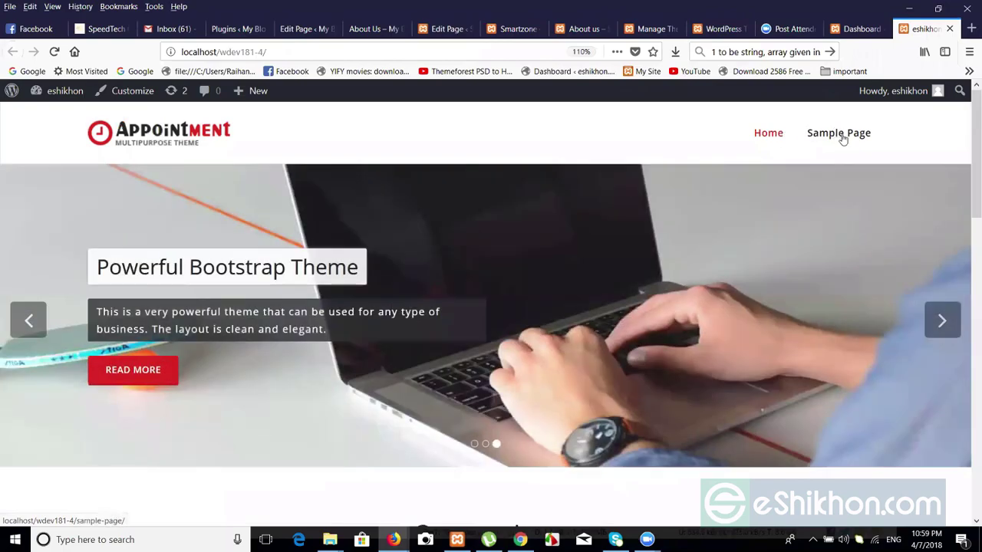
left_click(838, 135)
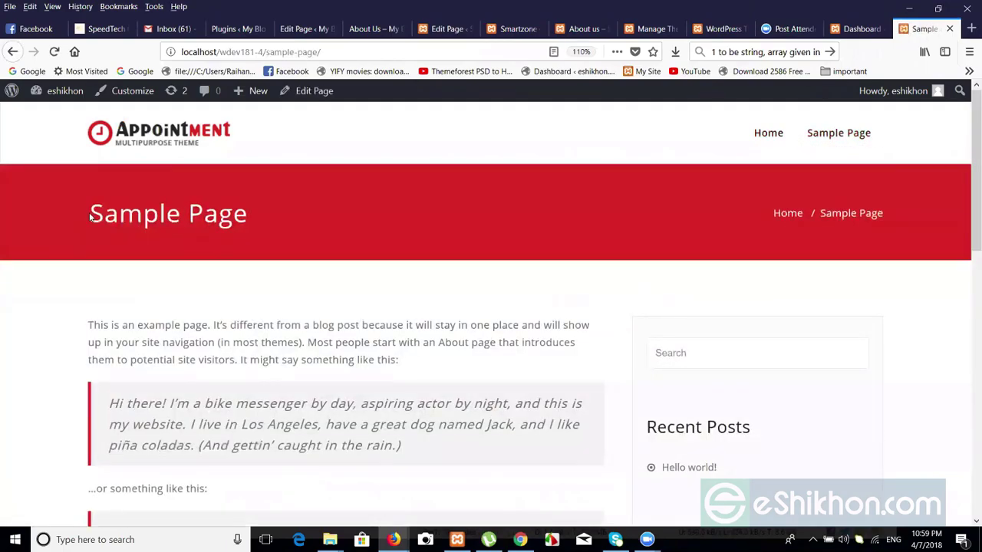
left_click_drag(91, 218, 246, 195)
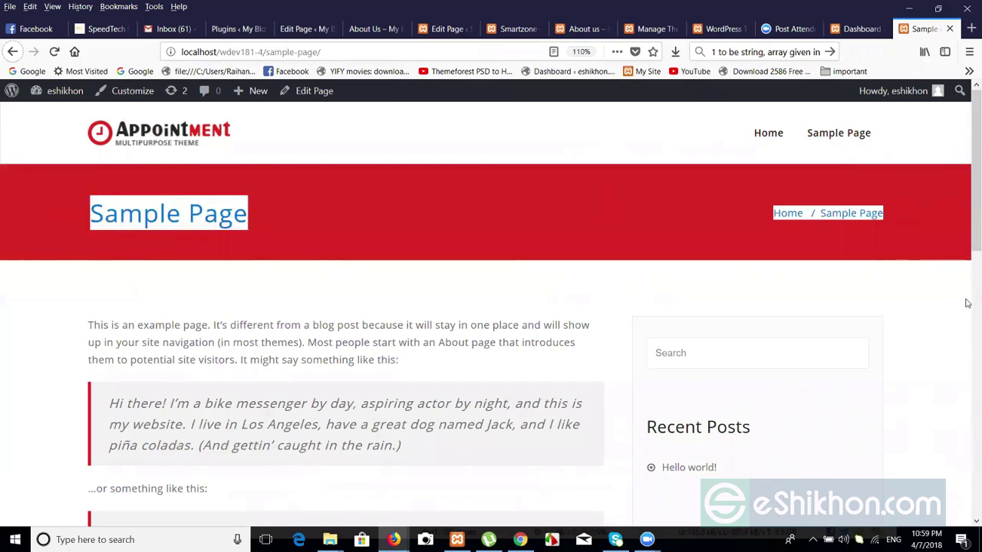
scroll(968, 316, "down", 3)
scroll(969, 340, "up", 3)
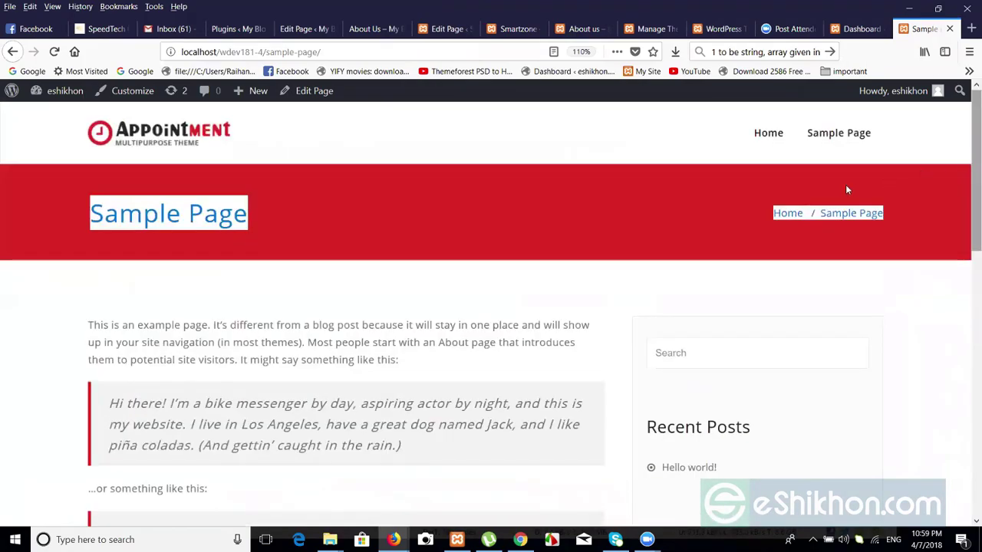
left_click(719, 195)
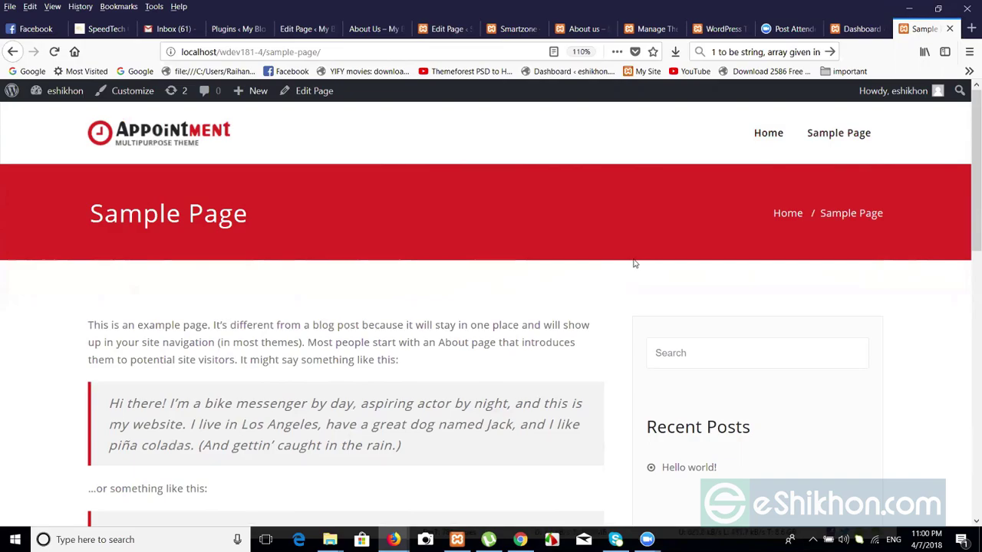
Return to the dashboard and open the Sample Page for editing from the list of all pages.
left_click(851, 29)
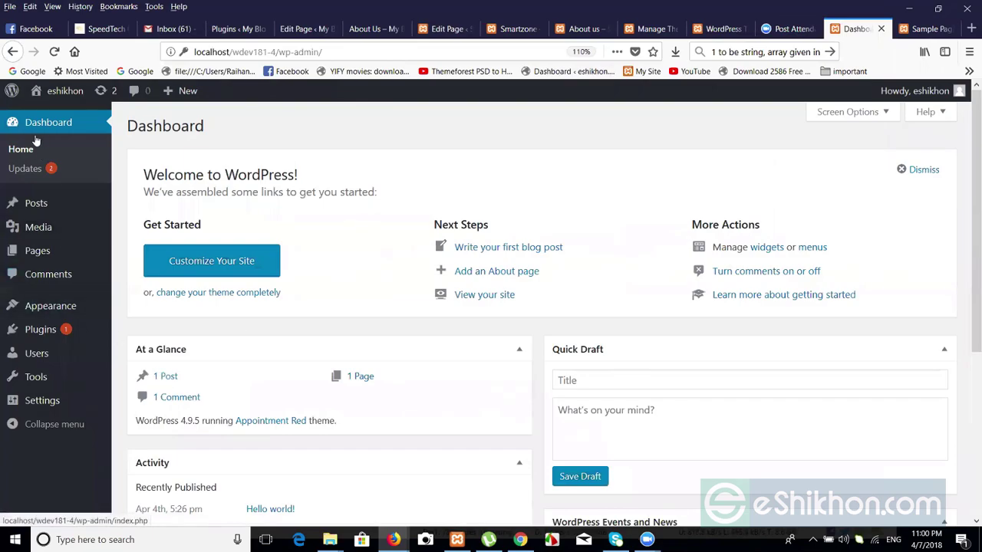
mouse_move(40, 256)
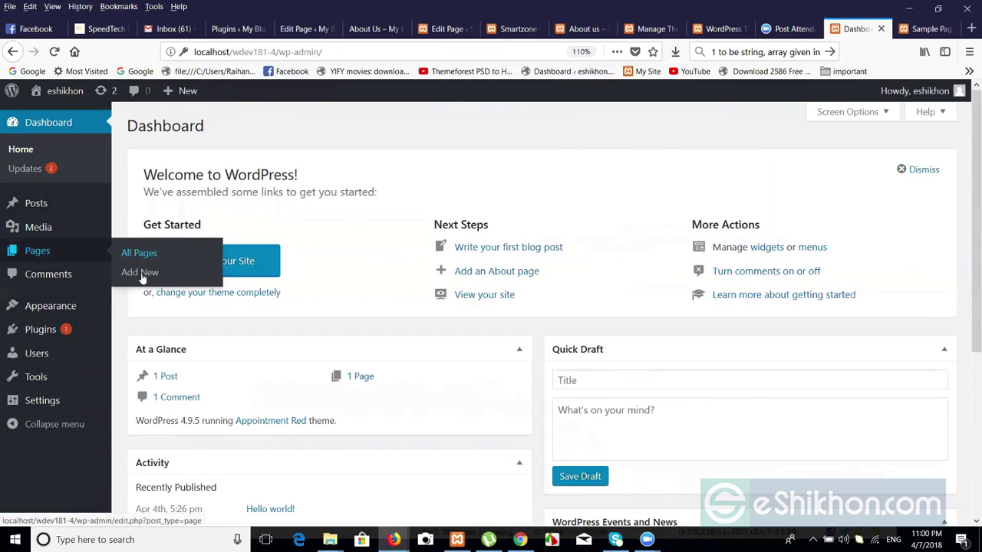
left_click(48, 262)
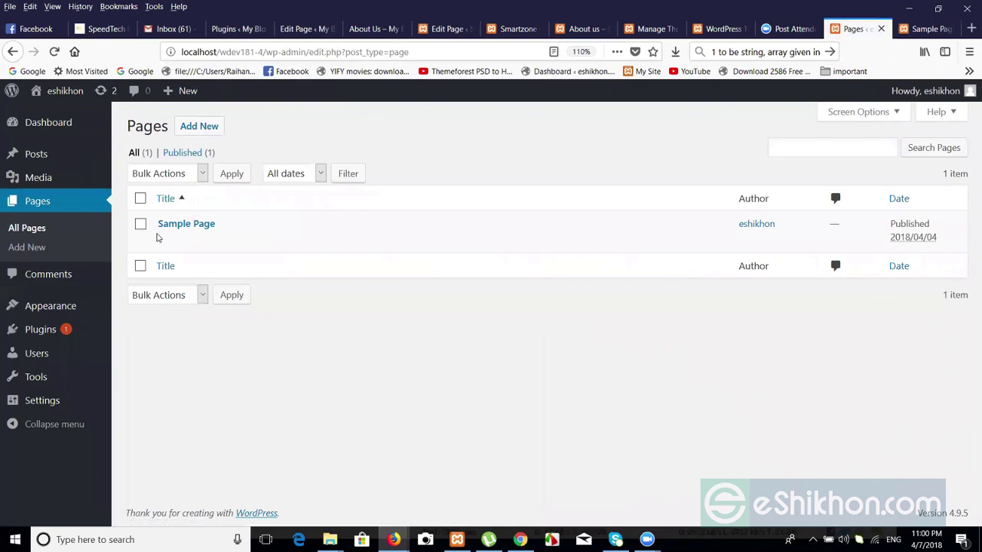
mouse_move(173, 223)
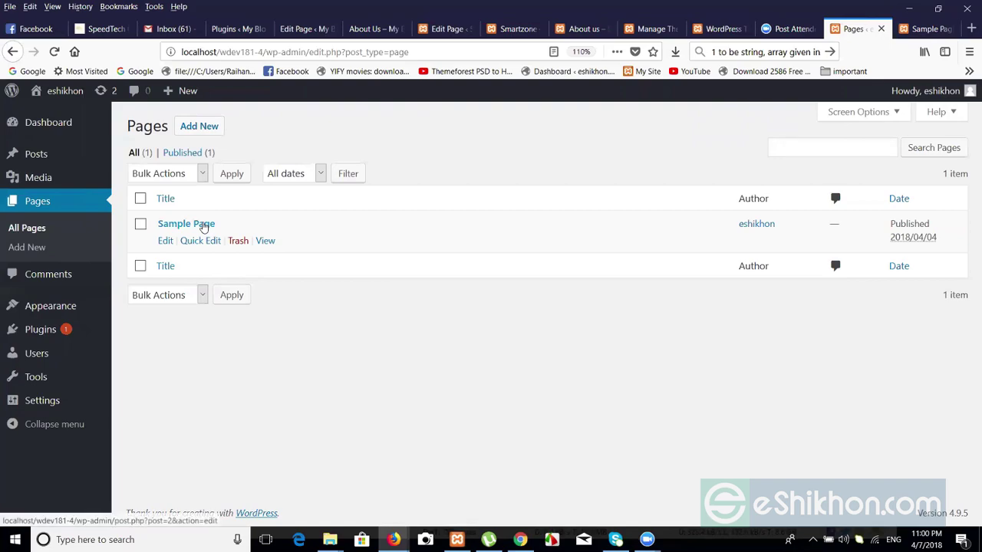
left_click(204, 224)
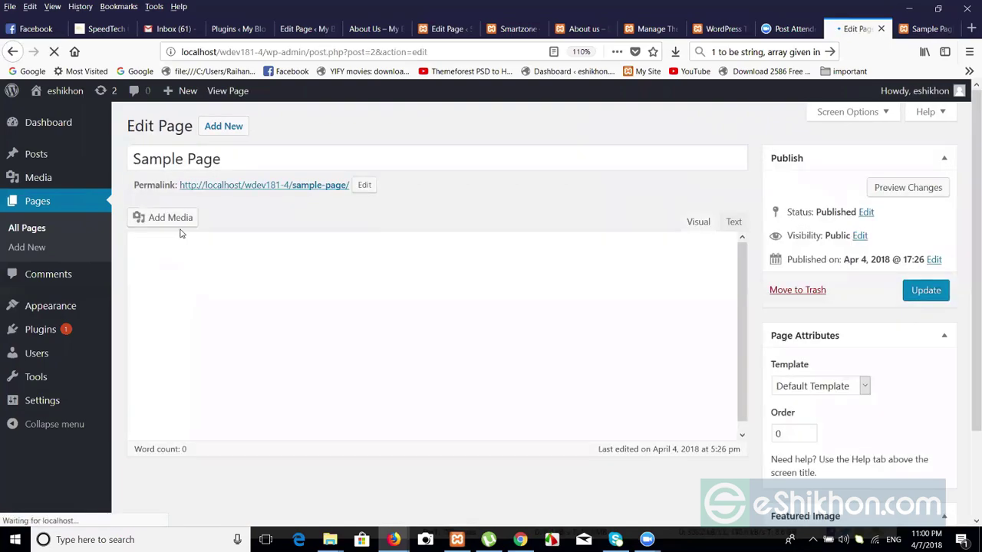
Look through the Sample Page's text, publishing options and page attributes in the editor.
scroll(225, 159, "down", 1)
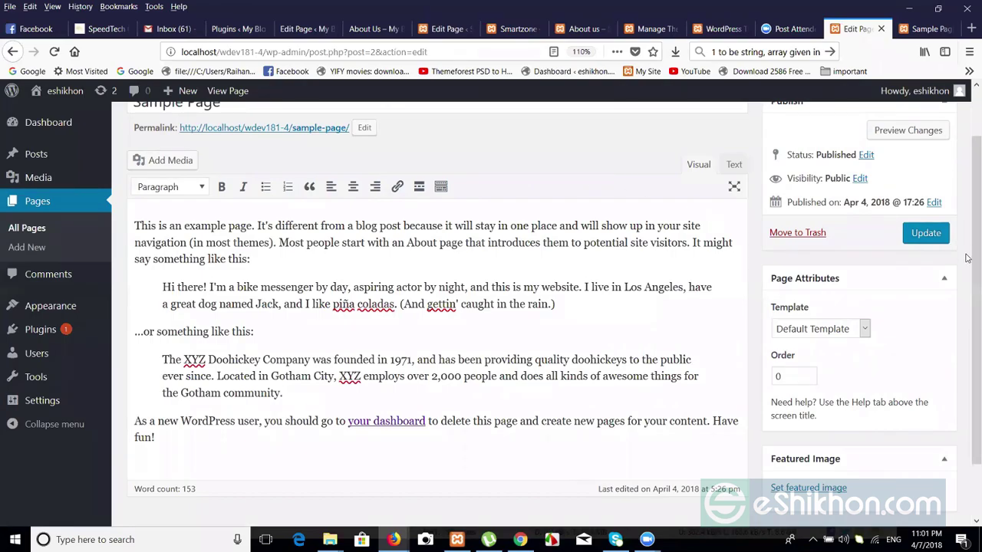
scroll(967, 183, "up", 1)
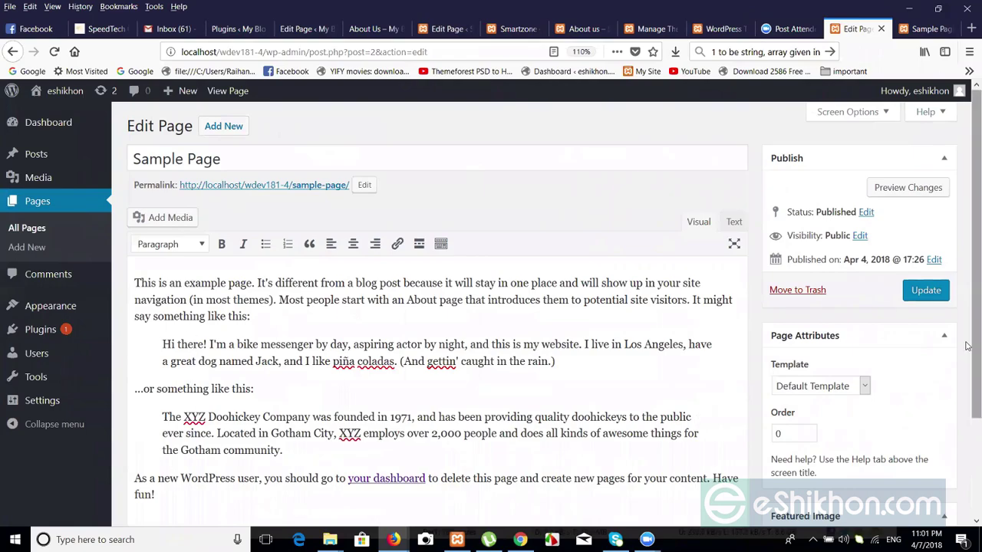
left_click_drag(968, 356, 968, 464)
left_click_drag(967, 506, 967, 337)
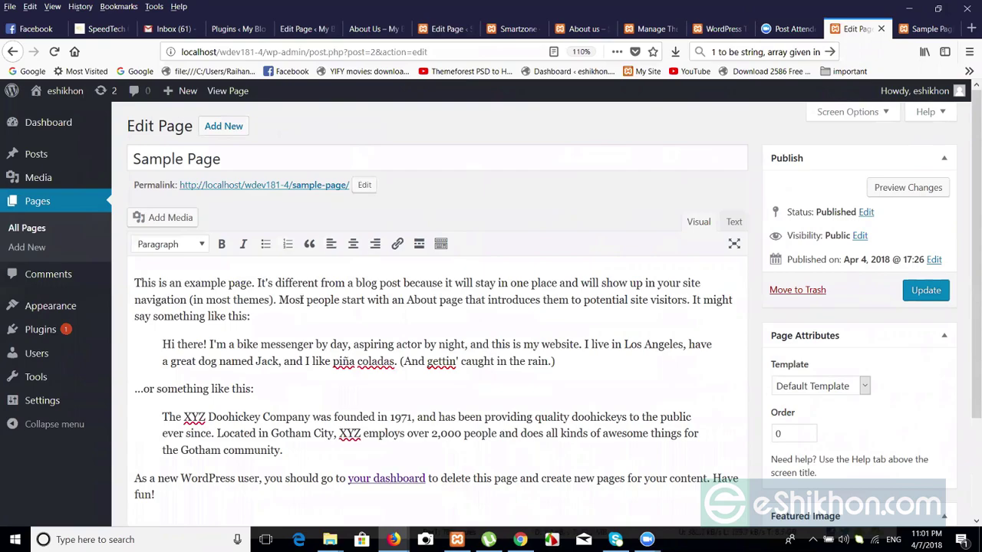
left_click_drag(966, 345, 966, 260)
Go back to the list of all pages and start a new page, checking its title and content fields.
left_click(19, 227)
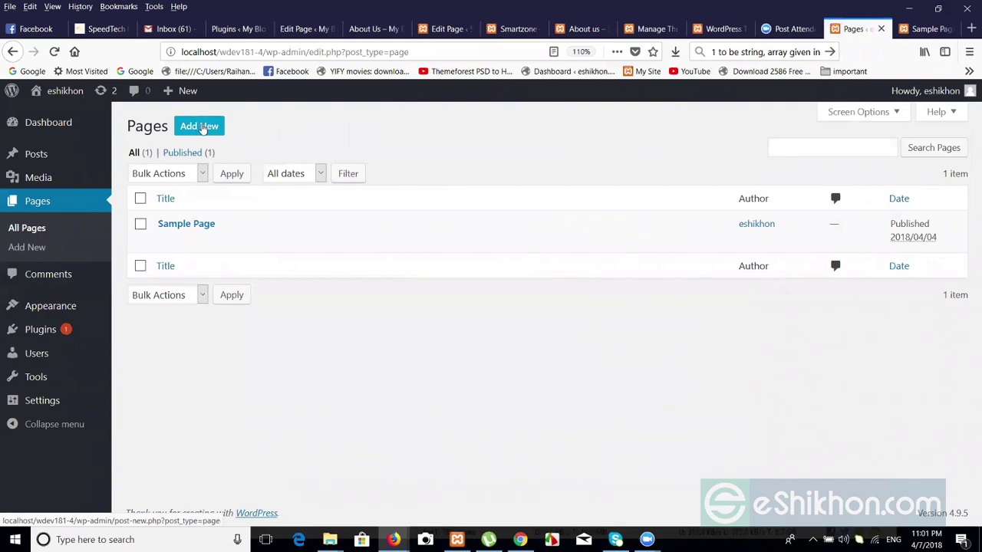
left_click(203, 128)
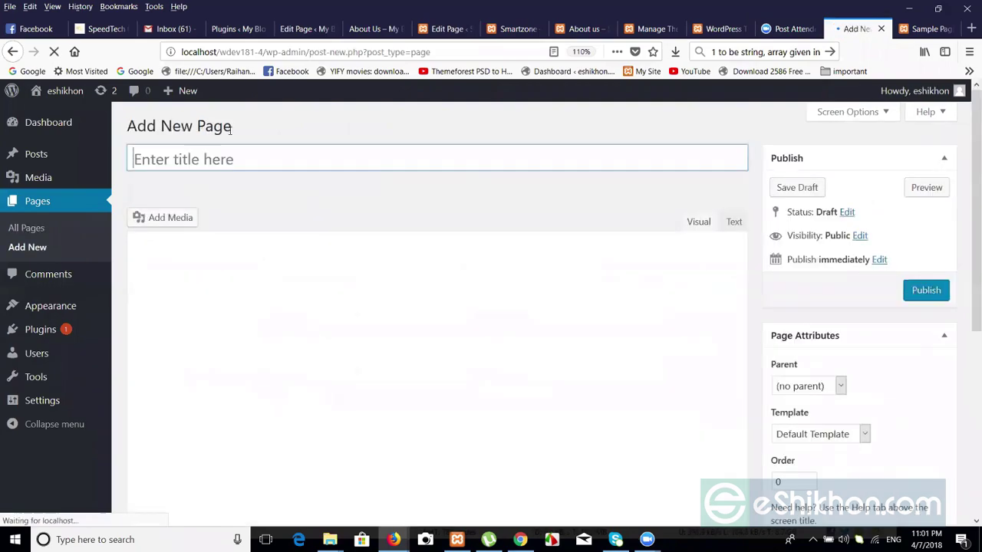
left_click(197, 163)
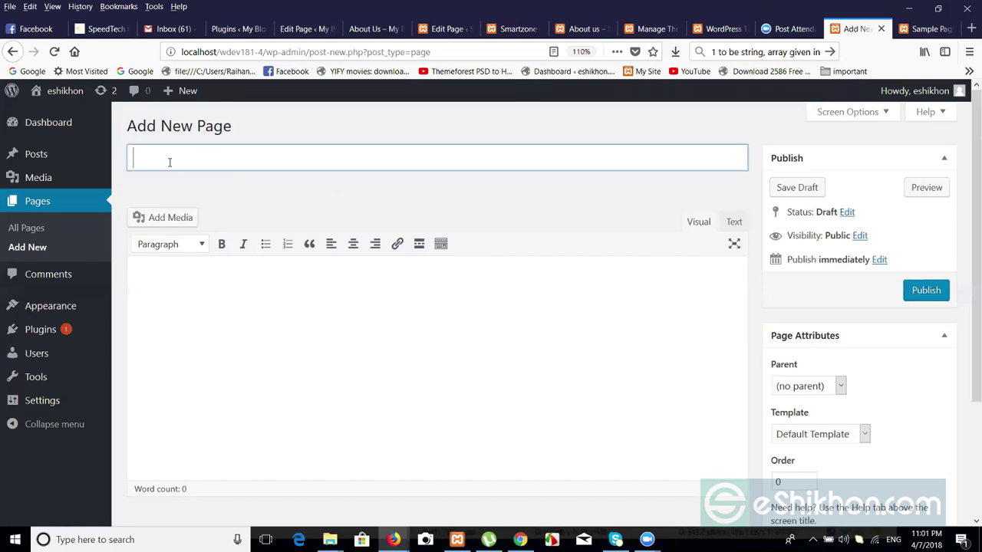
left_click(190, 291)
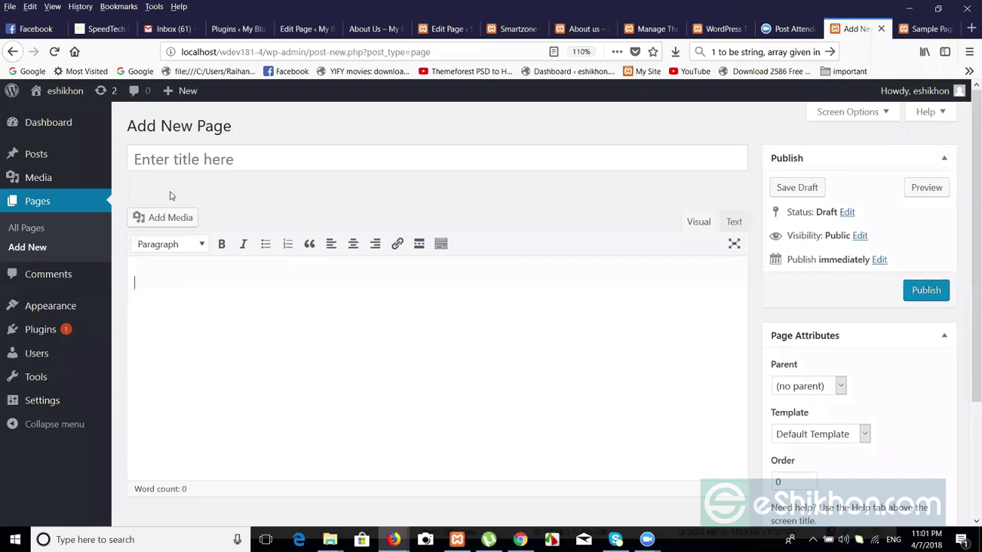
left_click(170, 163)
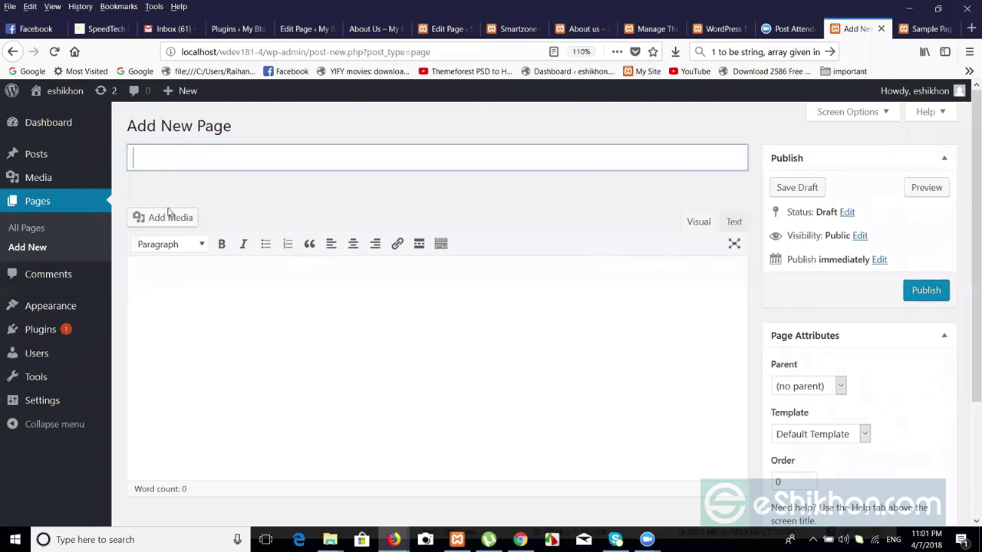
left_click(170, 262)
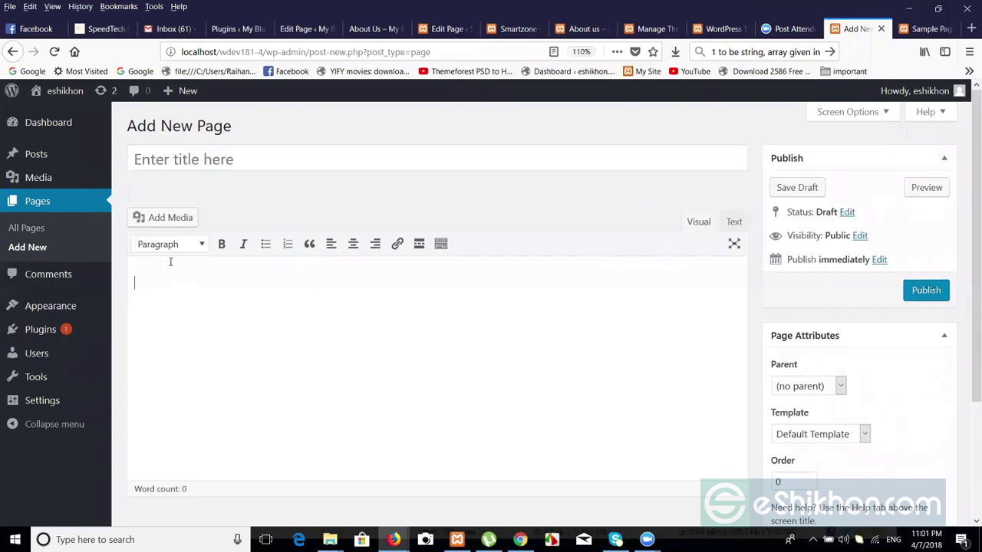
Search the web for "lorem ipsum" in a new tab and open lipsum.com at its dummy text sections.
left_click(970, 29)
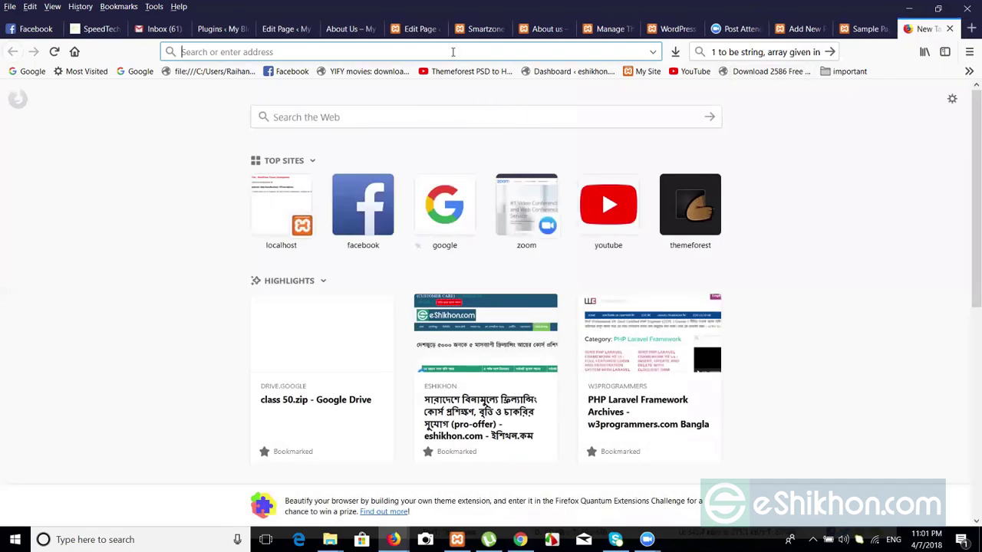
type("lo")
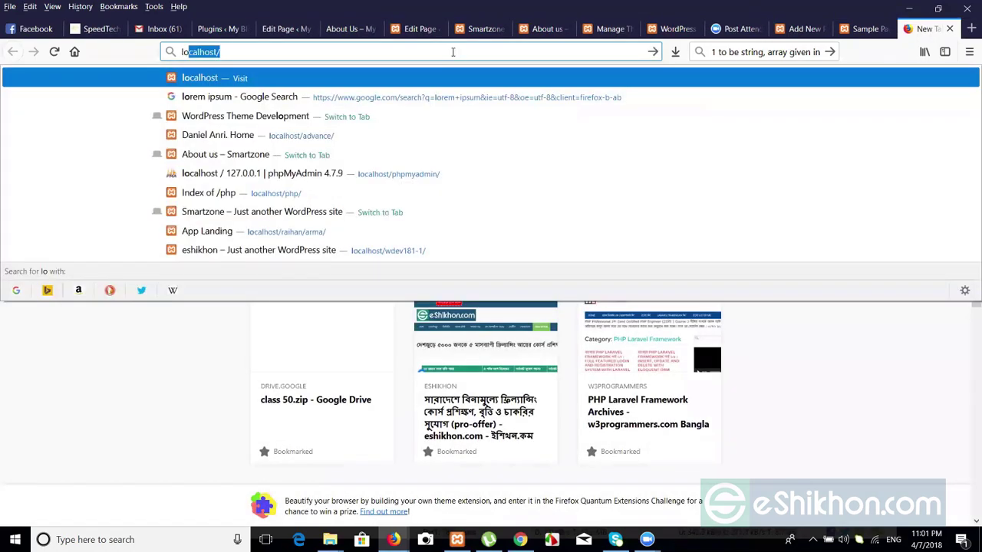
type("rem ipsum")
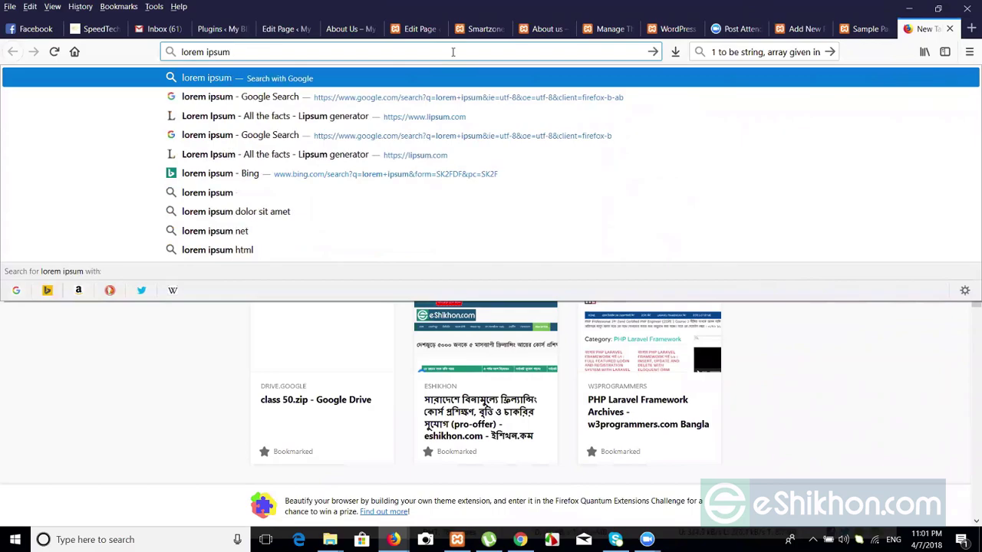
key("Return")
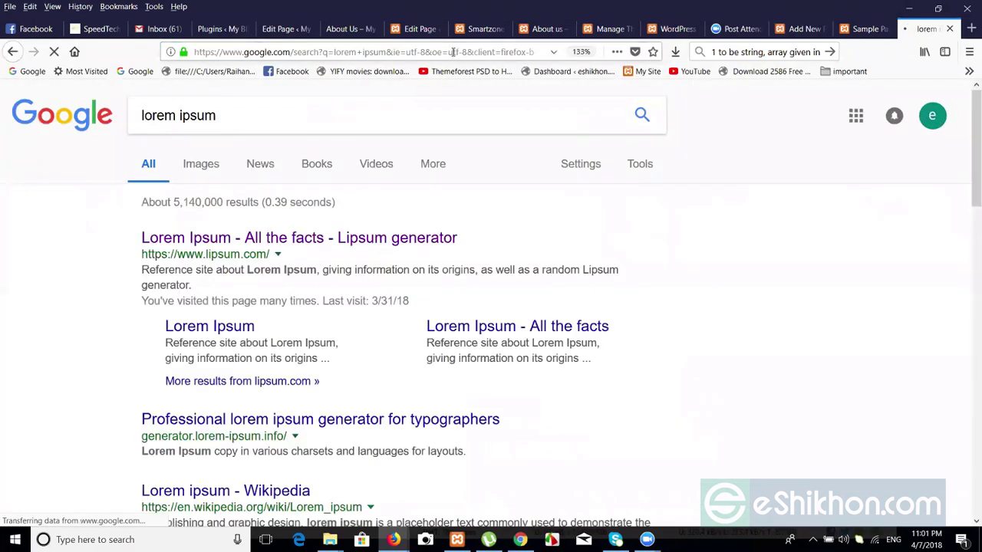
left_click(323, 241)
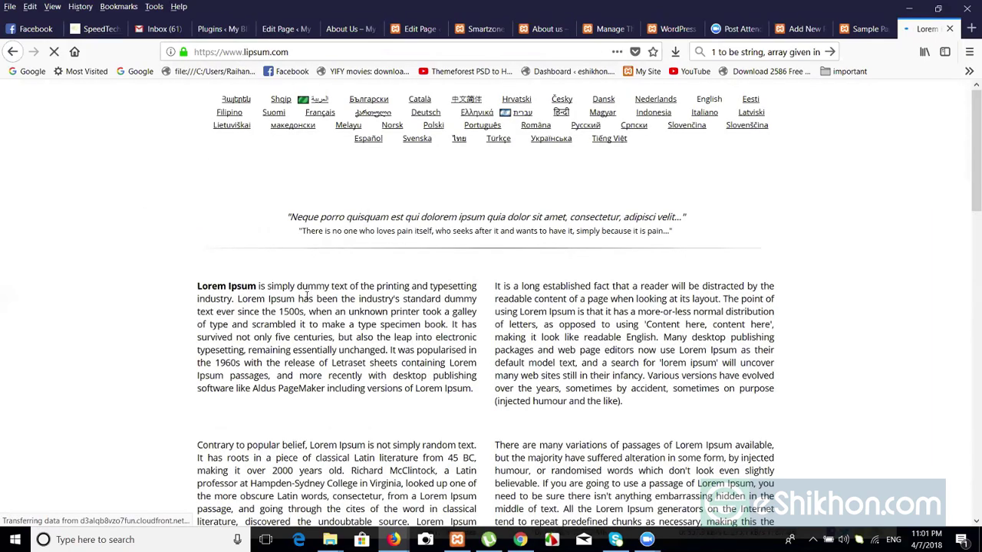
left_click_drag(967, 207, 967, 347)
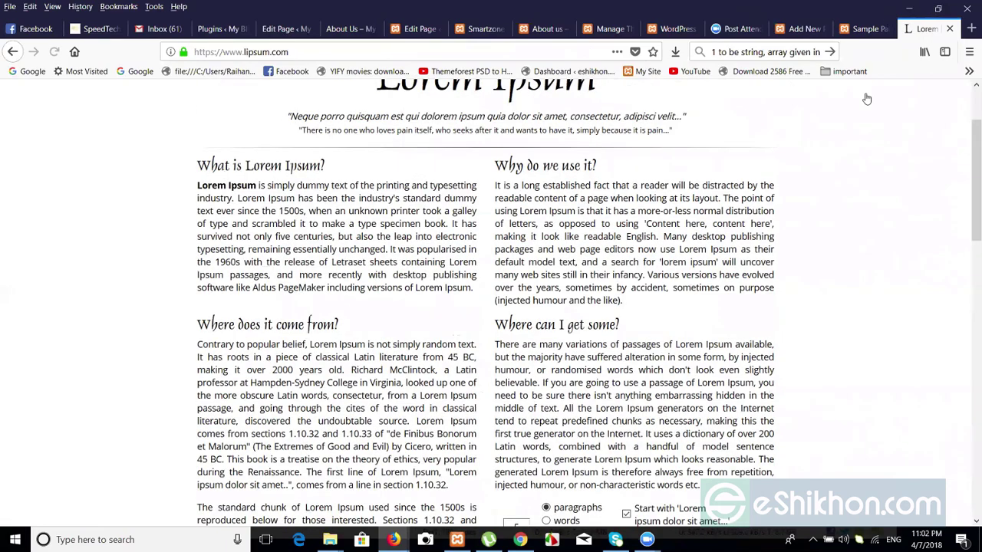
Return to the new page in WordPress and title it "About Us".
left_click(863, 28)
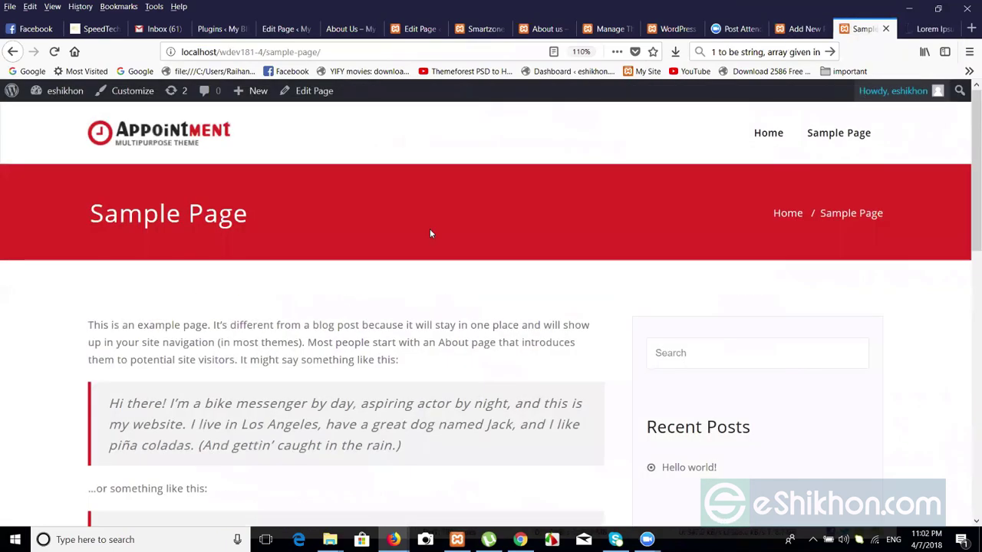
key("ctrl+shift+Tab")
left_click(370, 159)
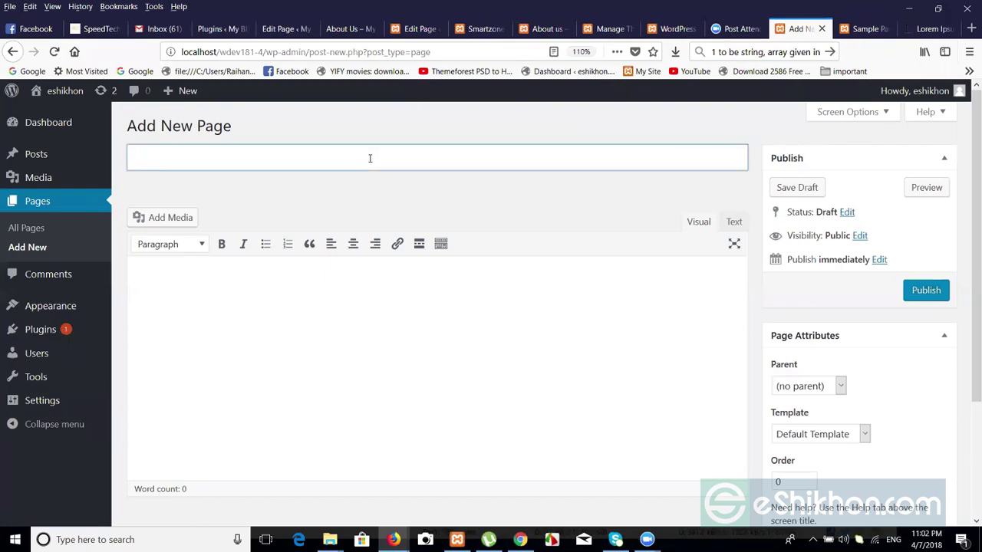
type("About")
left_click(364, 381)
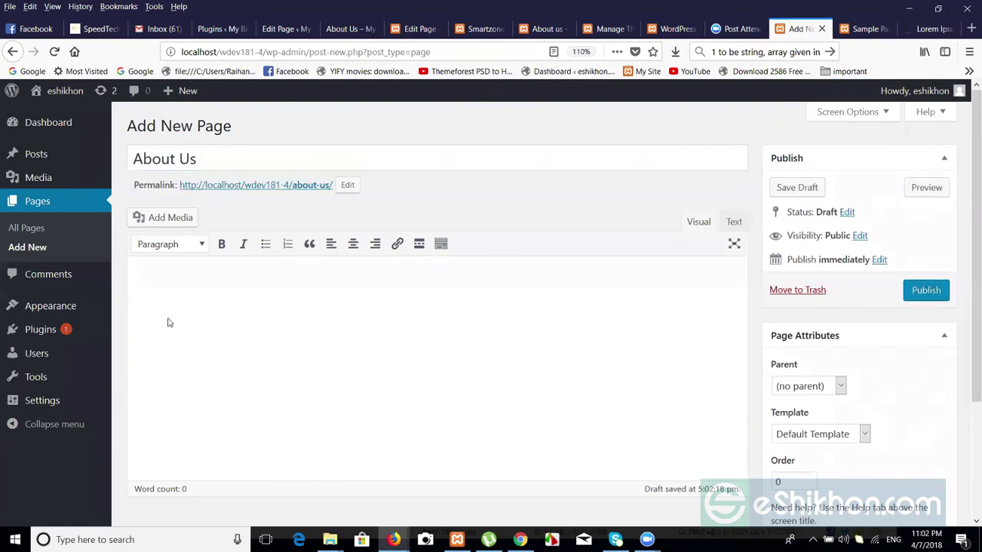
Copy the full paragraph under "What is Lorem Ipsum?" on the lipsum.com page.
left_click(862, 28)
left_click(939, 28)
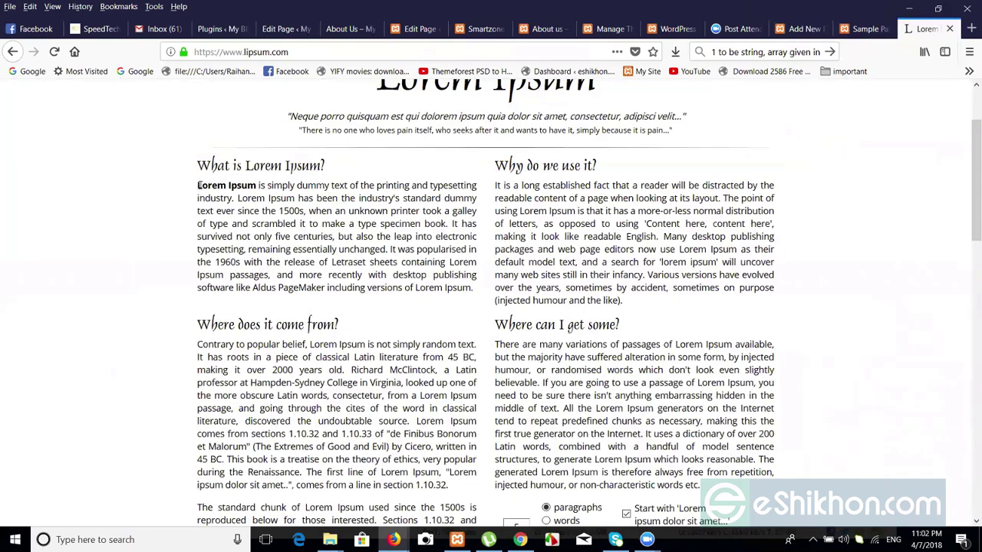
left_click_drag(198, 185, 623, 300)
left_click(220, 196)
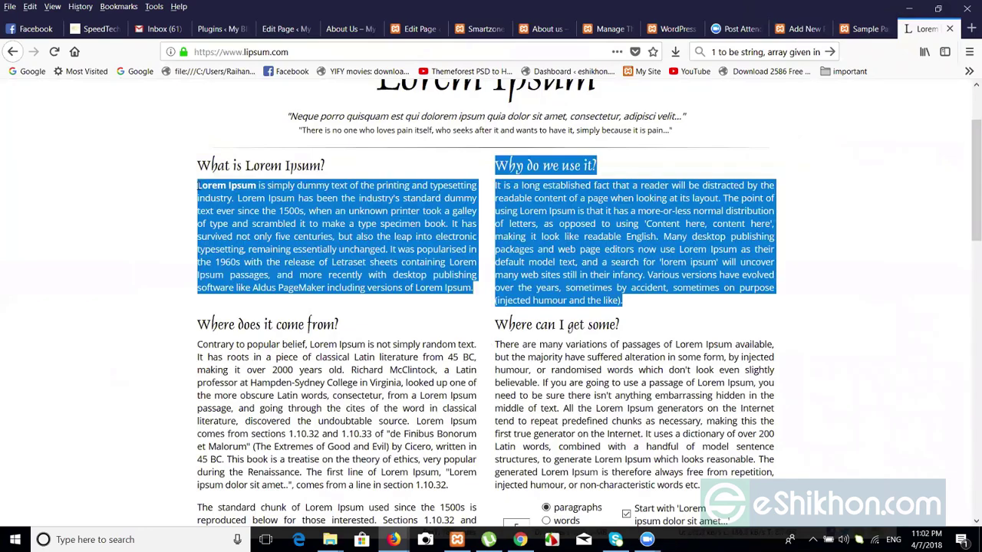
left_click(198, 186)
left_click_drag(200, 187, 472, 288)
key("ctrl+c")
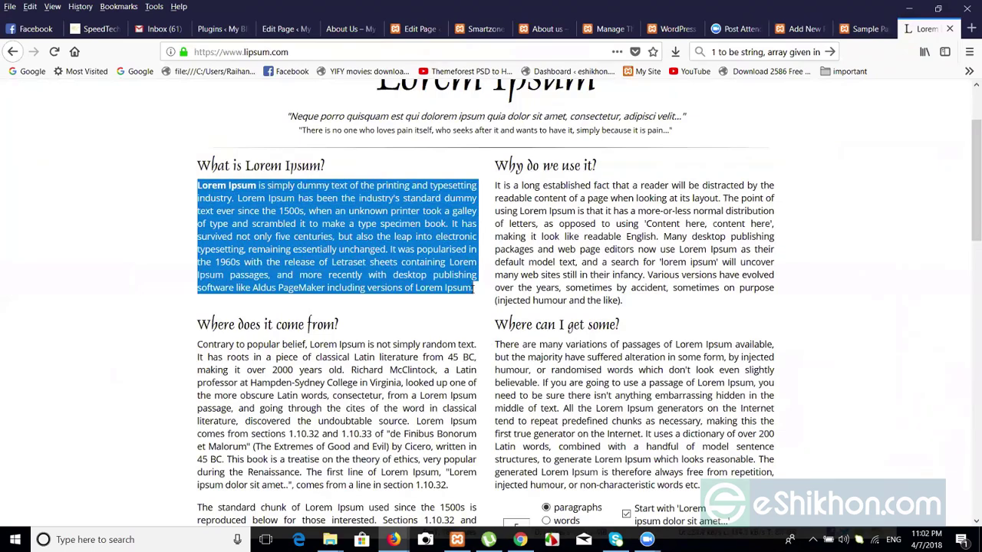
Paste the copied lorem ipsum paragraph three times into the content of the About Us page and publish the page.
left_click(800, 28)
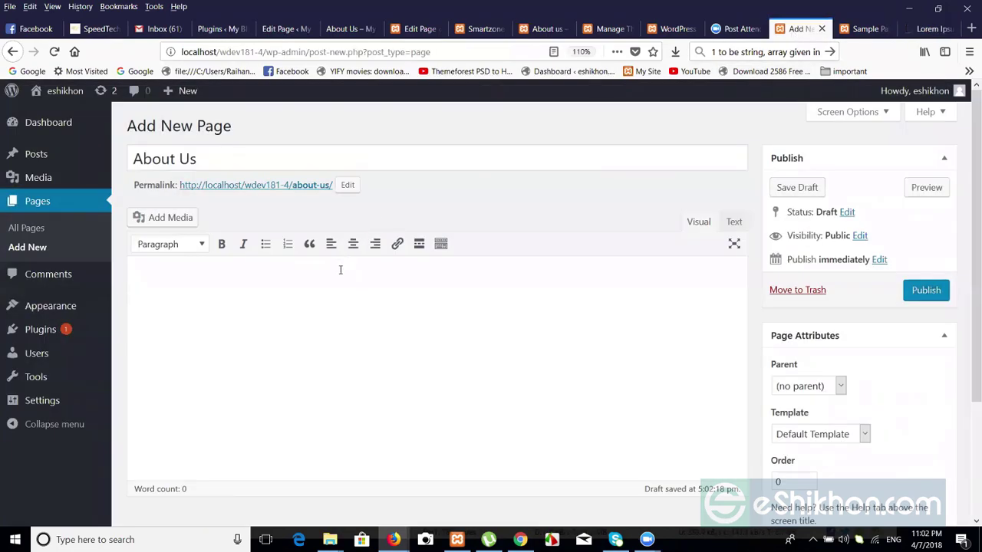
key("ctrl+v")
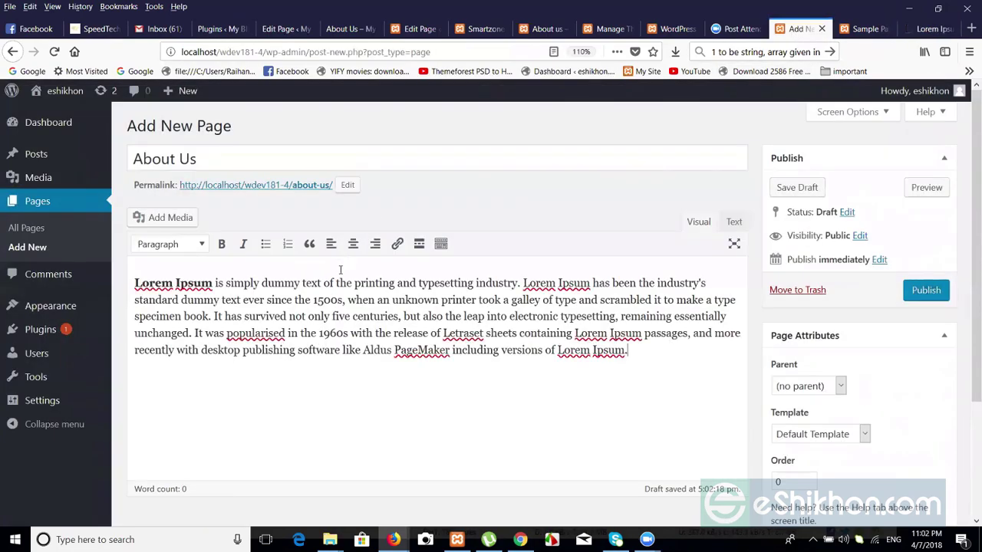
key("ctrl+v")
key("ctrl+v")
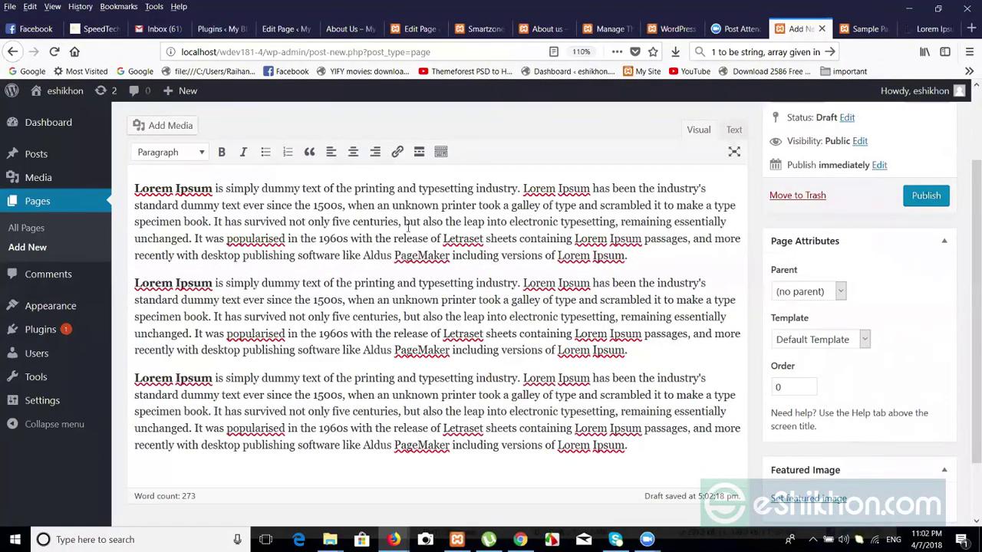
scroll(968, 253, "down", 2)
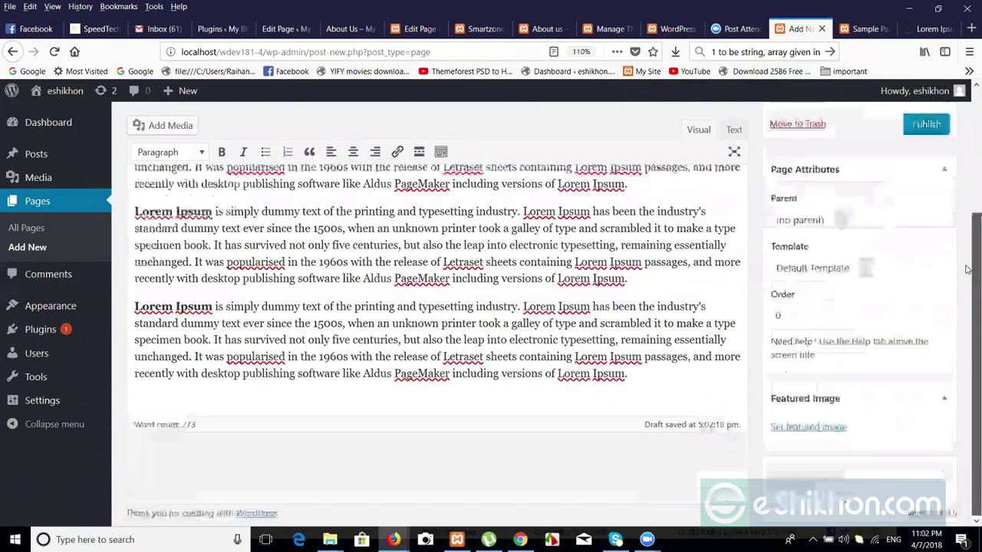
scroll(968, 163, "up", 3)
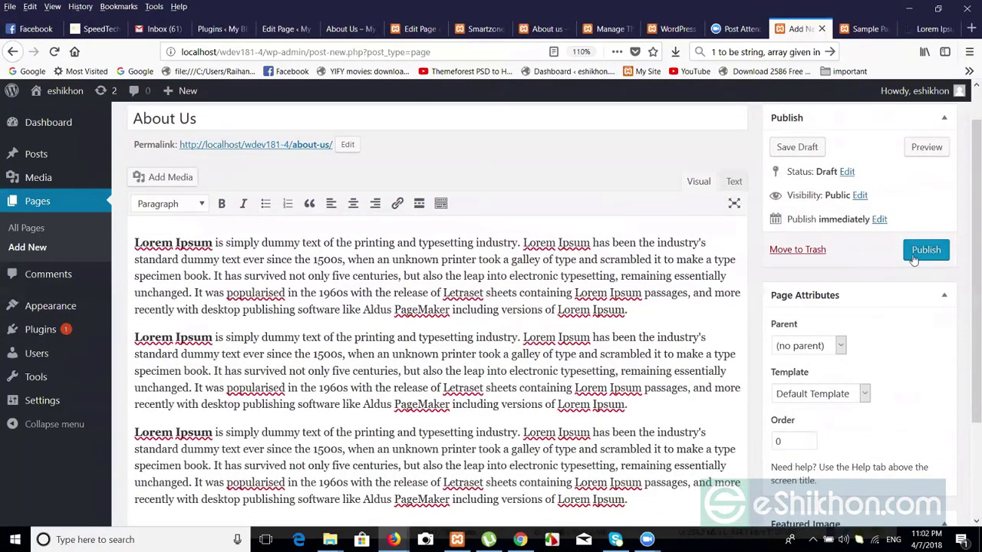
left_click(942, 247)
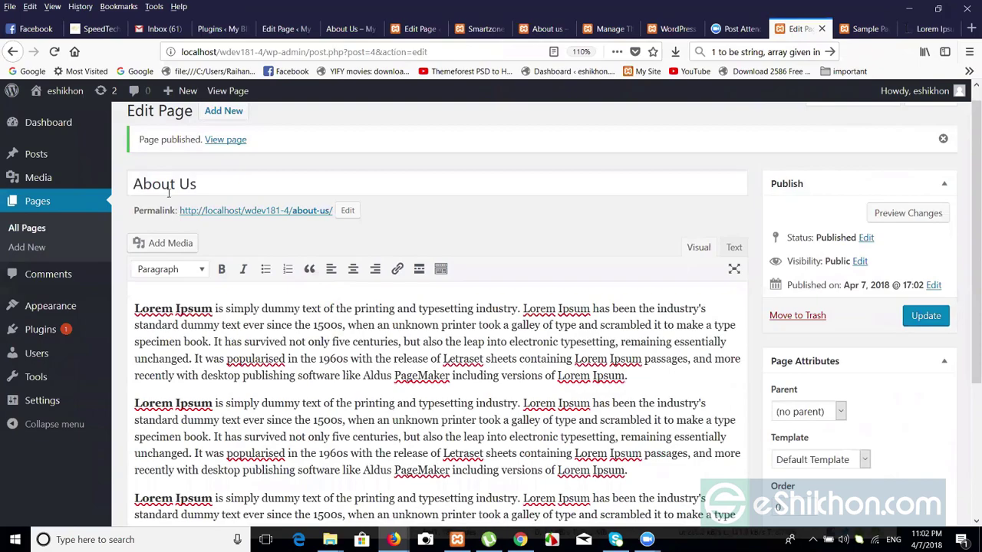
Go back to the list of all pages and start another new page titled "Contact".
left_click(26, 229)
mouse_move(158, 247)
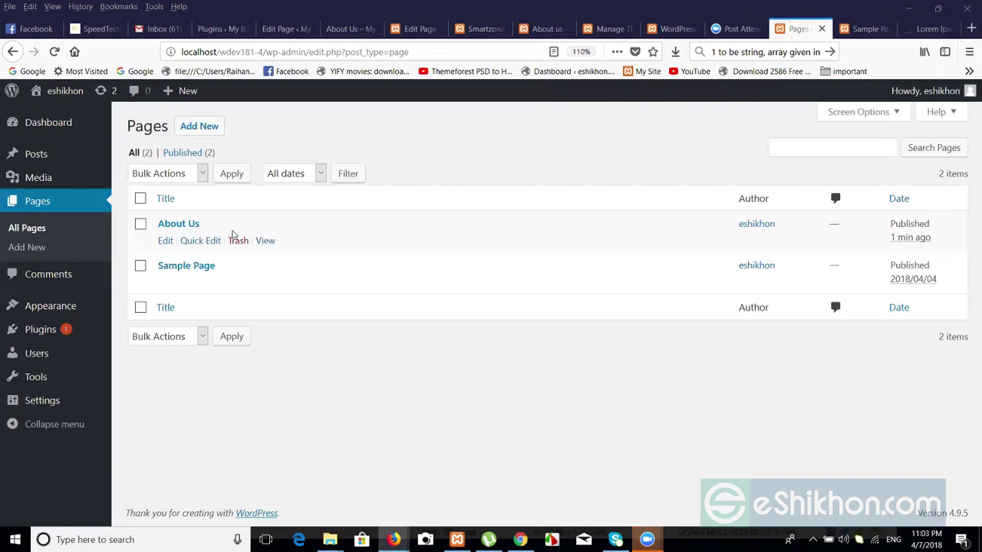
left_click(214, 127)
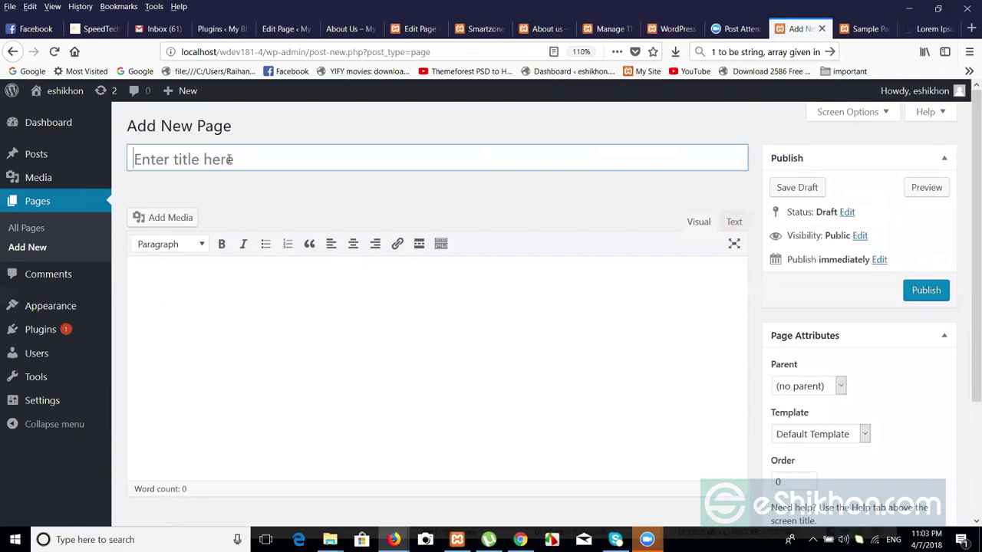
left_click(229, 159)
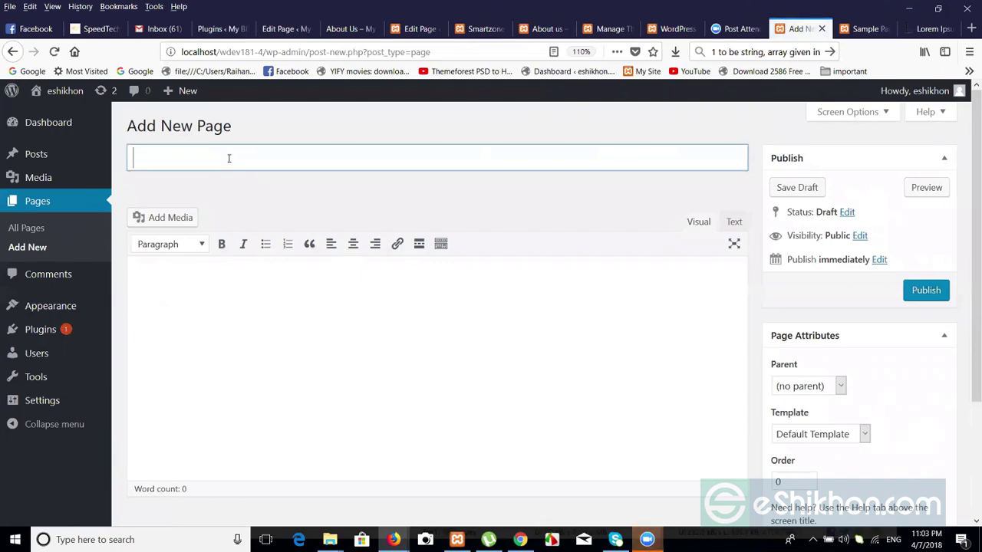
left_click(213, 269)
left_click(200, 166)
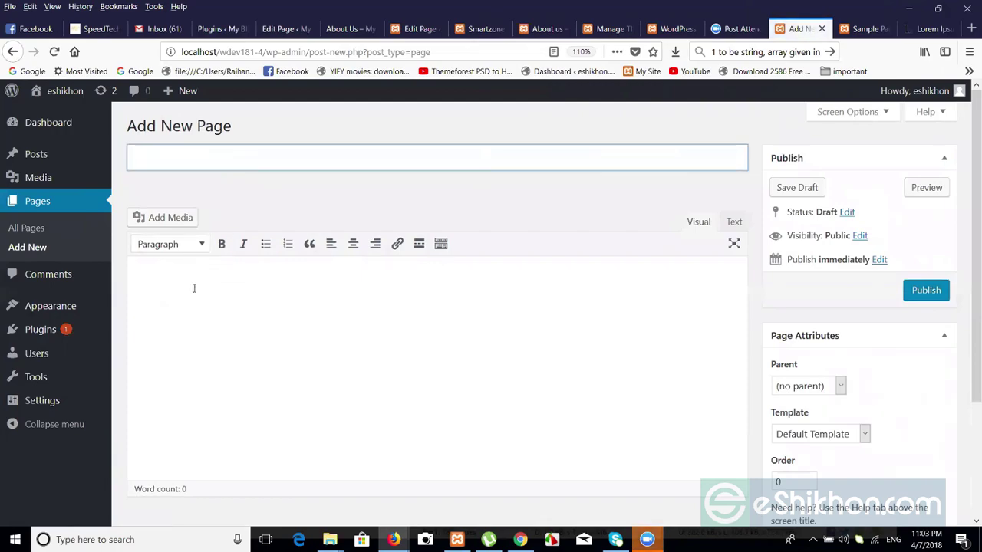
left_click(194, 276)
left_click(185, 166)
type("Contac")
Paste the copied lorem ipsum paragraph once into the Contact page's content and publish the page.
left_click(193, 319)
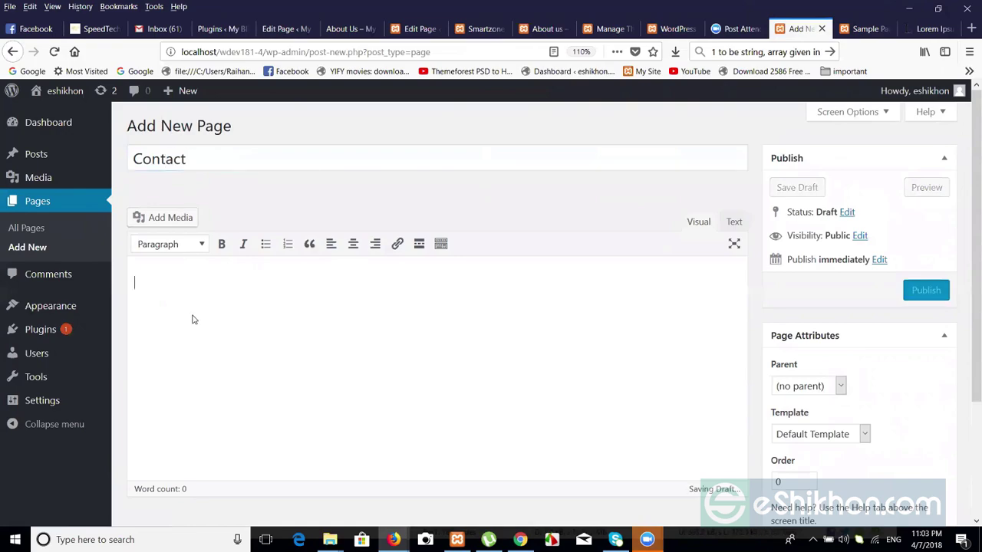
key("ctrl+v")
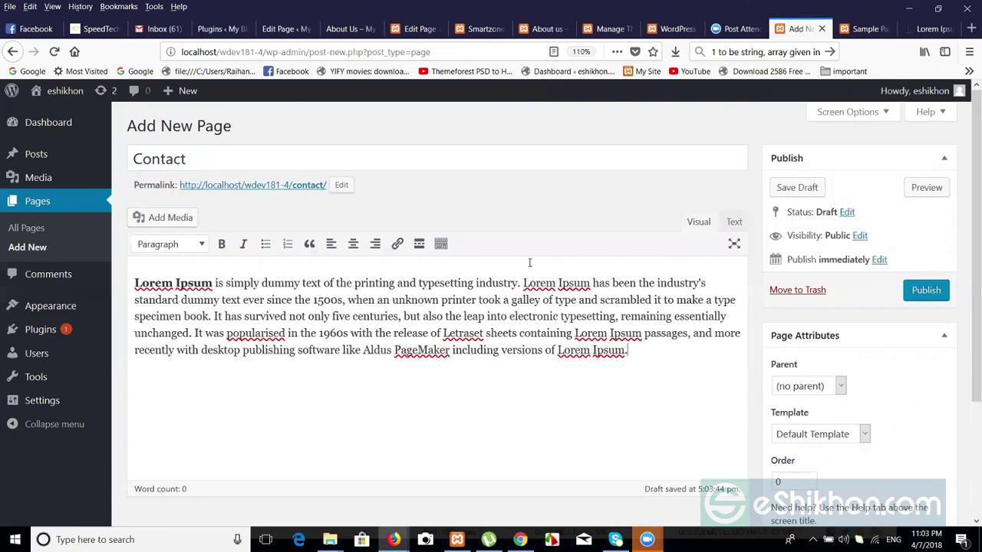
left_click(929, 289)
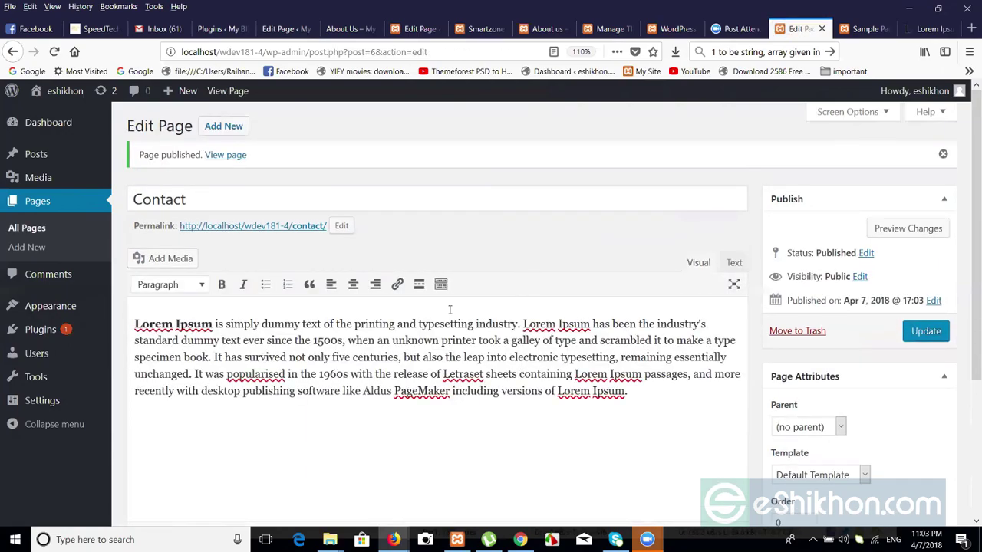
Return to the list of all pages, then open the live site's home page to check its navigation for the new pages.
left_click(43, 229)
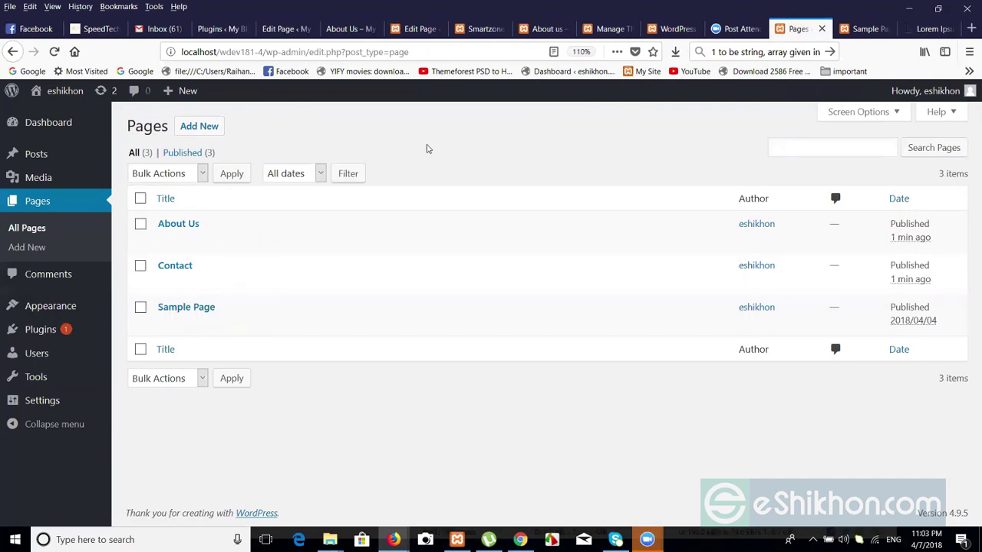
left_click(859, 27)
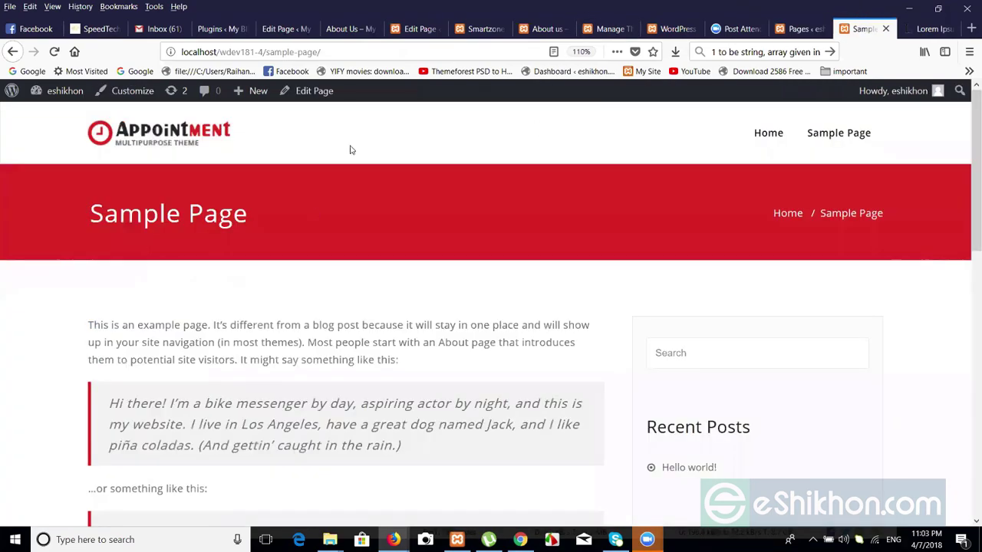
left_click(198, 129)
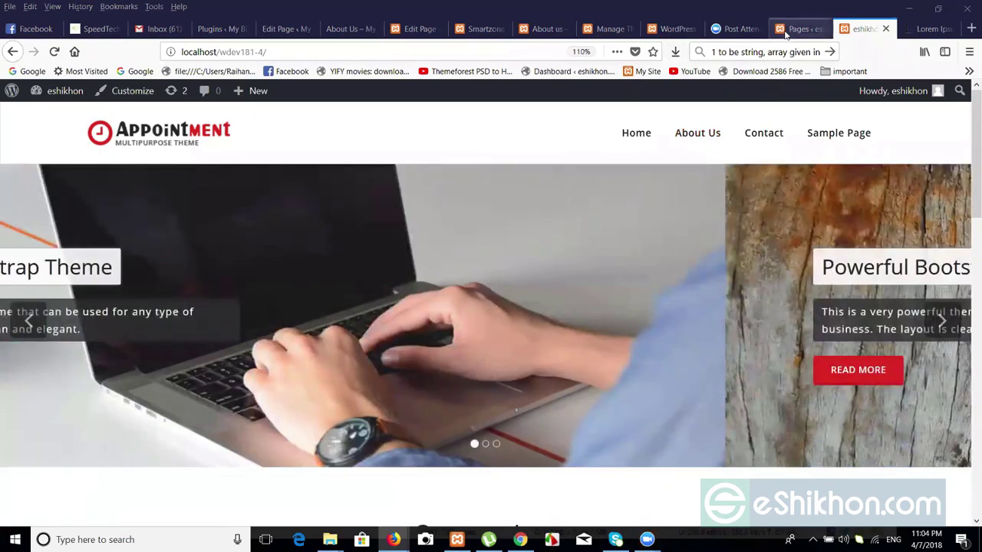
Open the site's menu editor in the WordPress dashboard, name the default menu "Menu" and create it.
left_click(786, 34)
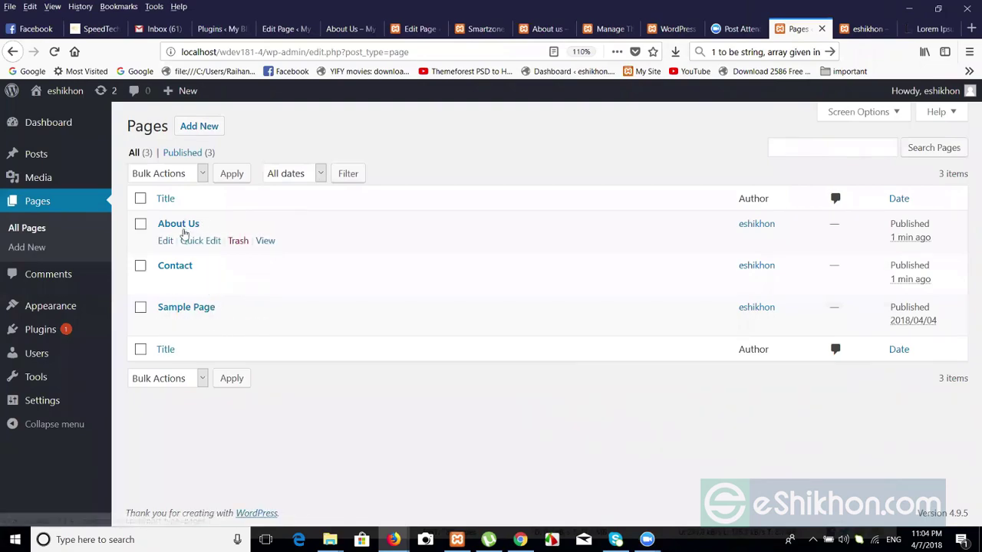
mouse_move(69, 304)
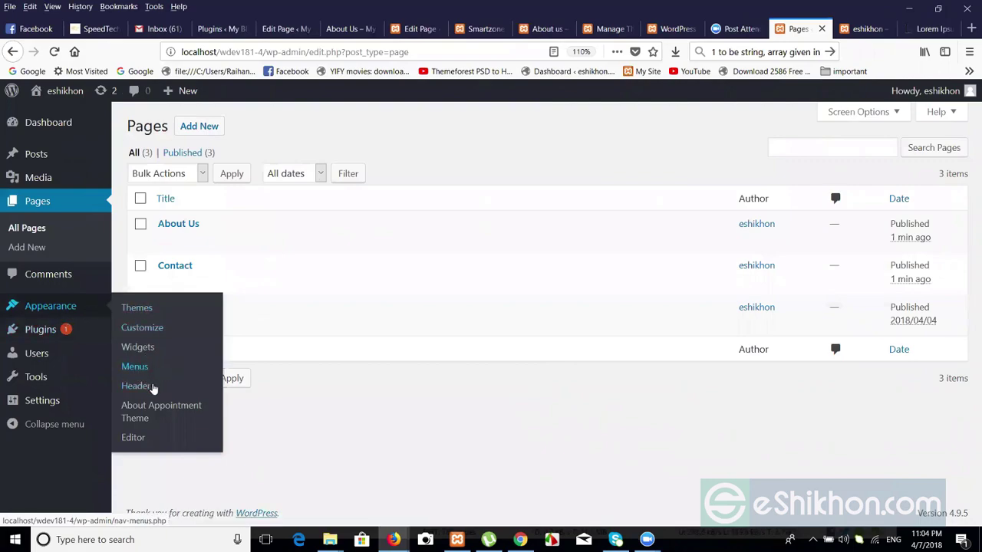
left_click(138, 372)
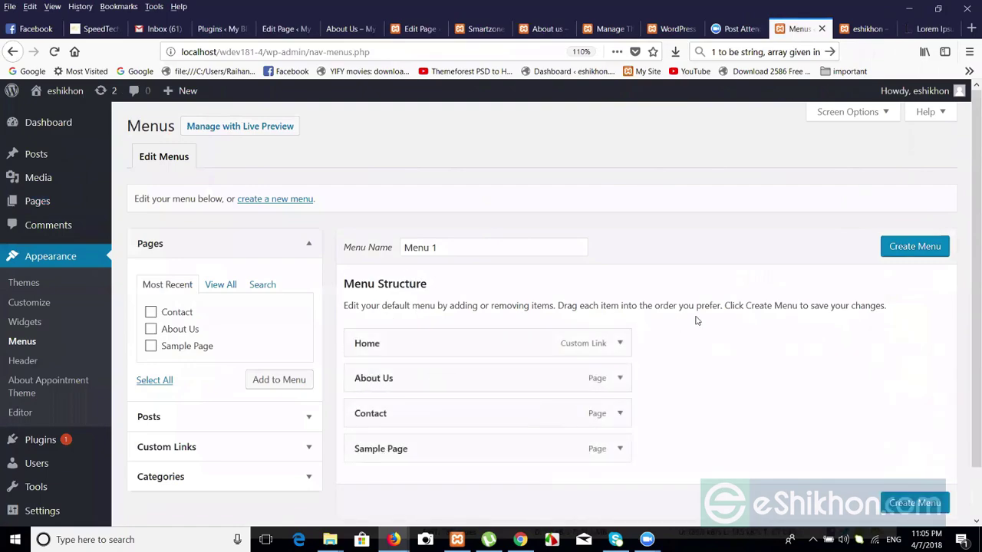
scroll(968, 379, "down", 2)
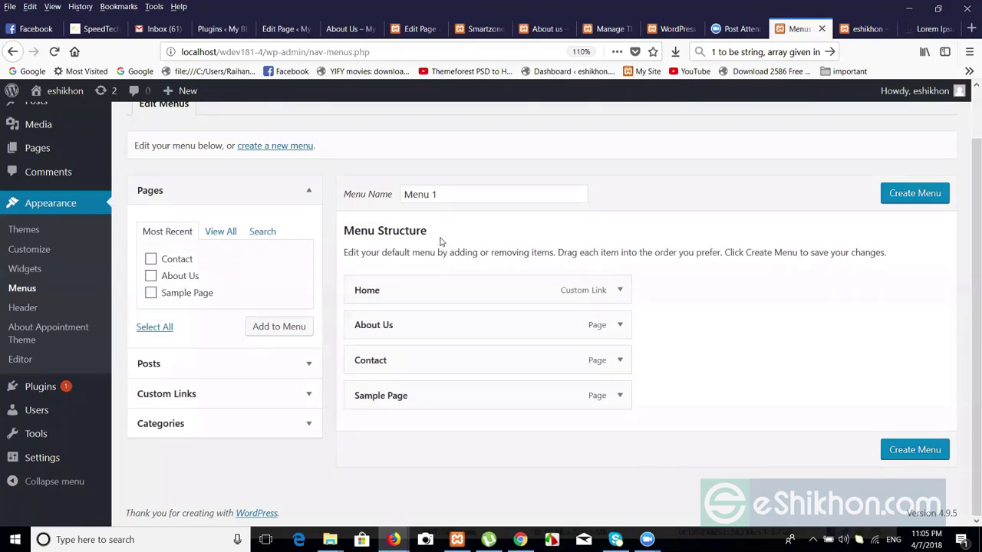
scroll(968, 345, "up", 2)
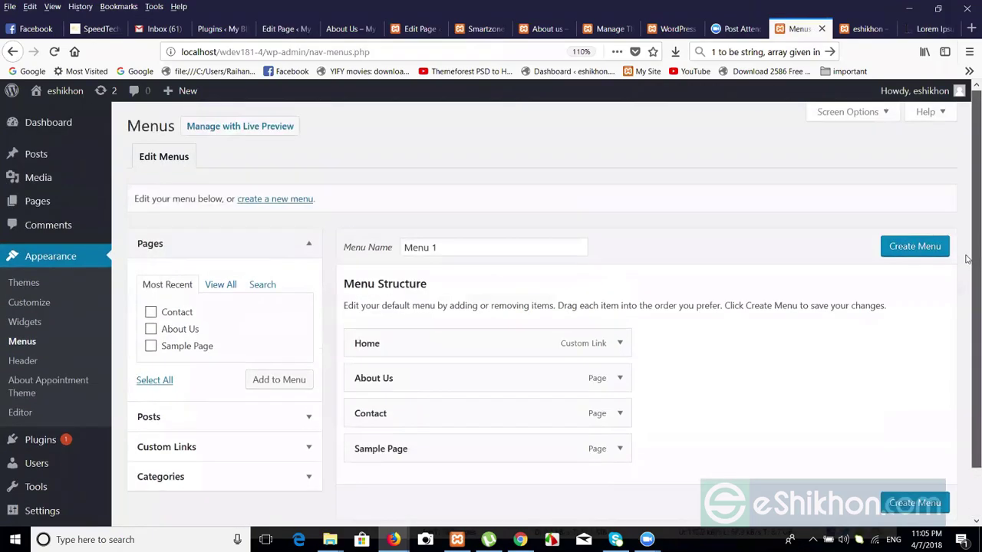
left_click(433, 247)
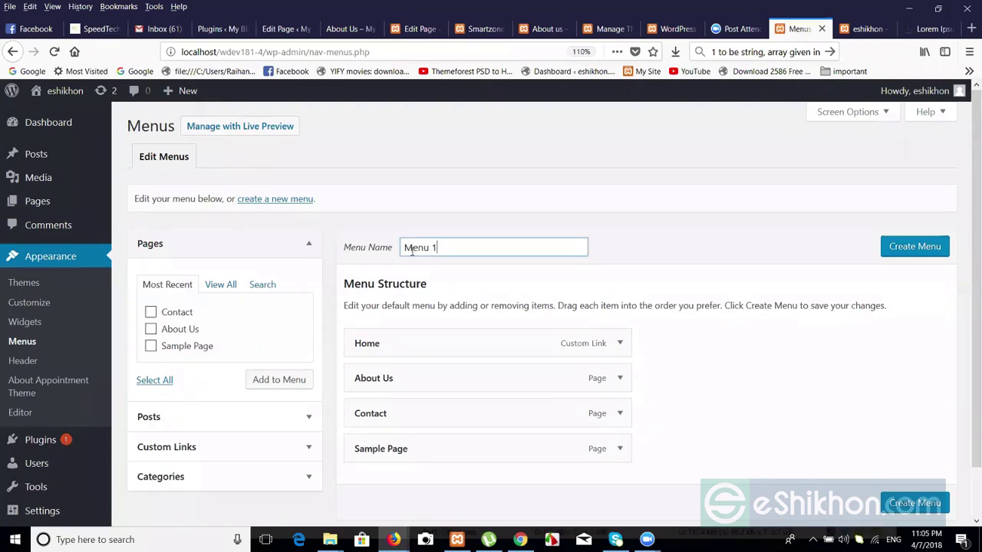
triple_click(405, 249)
left_click(422, 254)
left_click(464, 236)
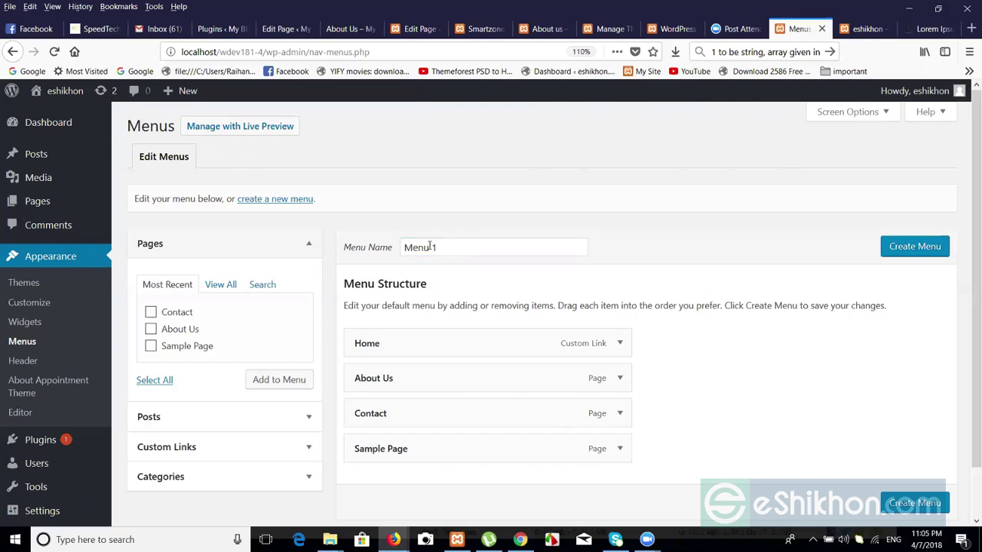
left_click(433, 247)
key("BackSpace")
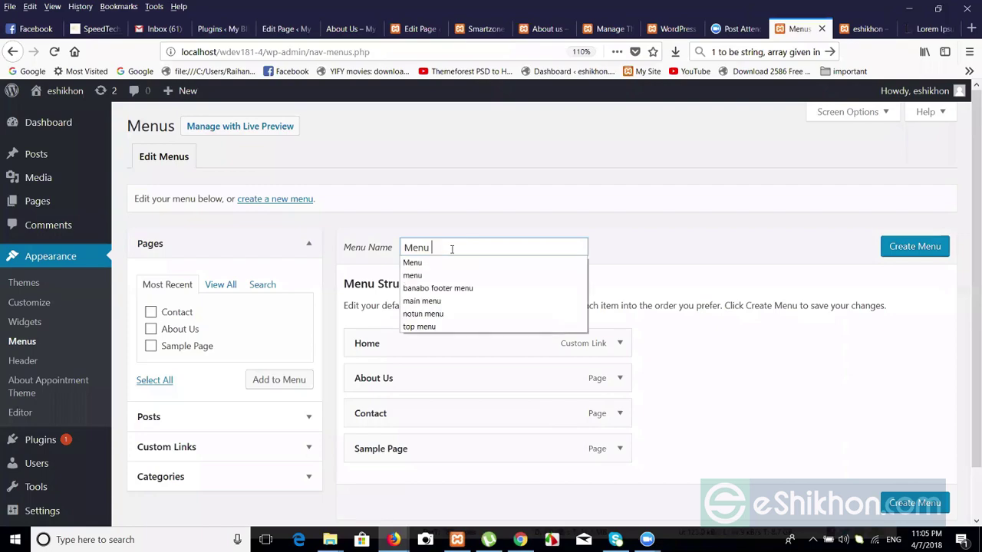
left_click(905, 253)
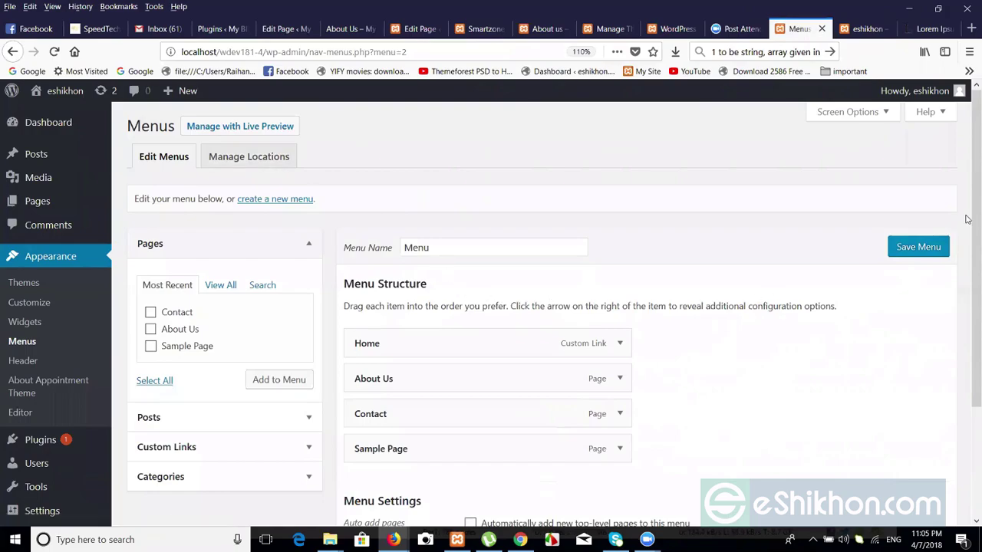
Remove the Home custom link from the menu structure and save the menu.
scroll(773, 292, "down", 2)
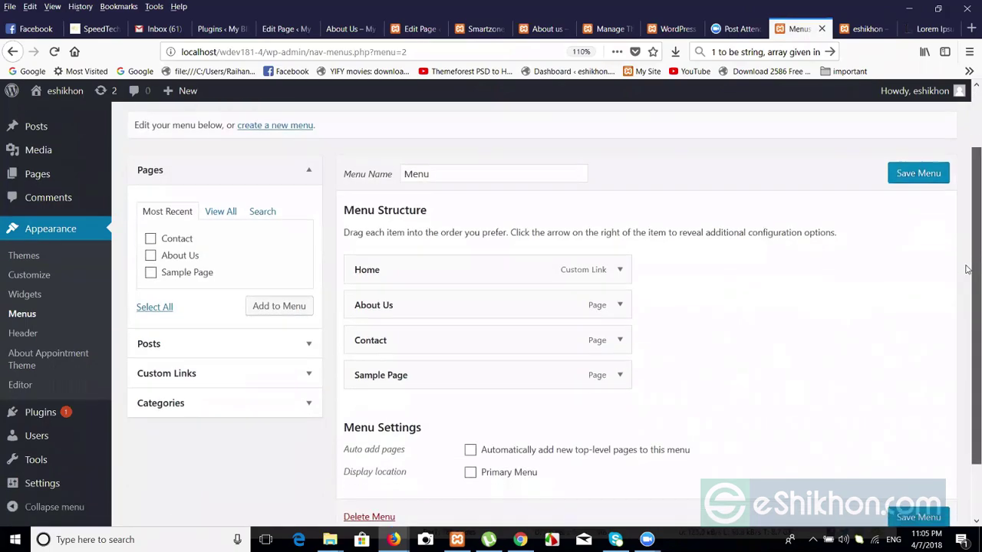
left_click(620, 270)
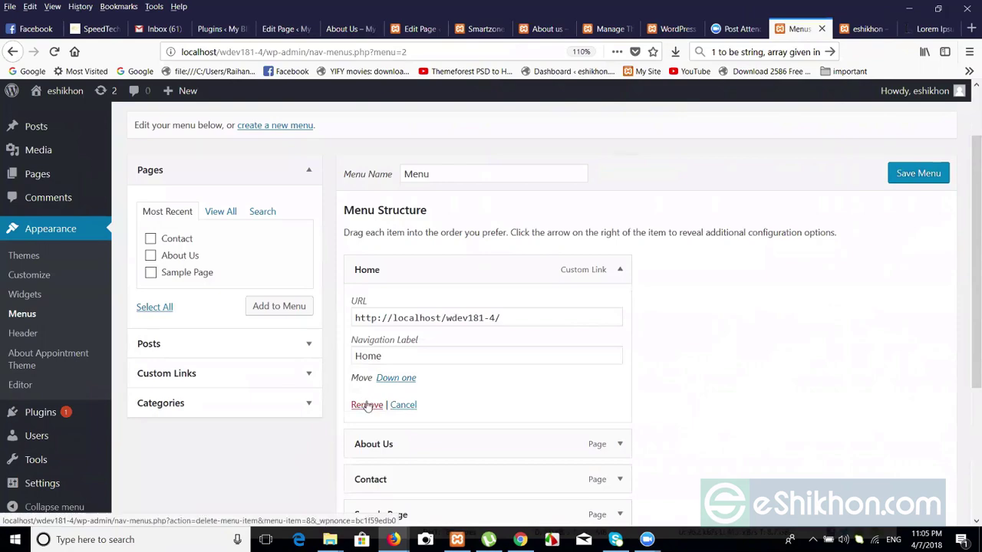
left_click(368, 406)
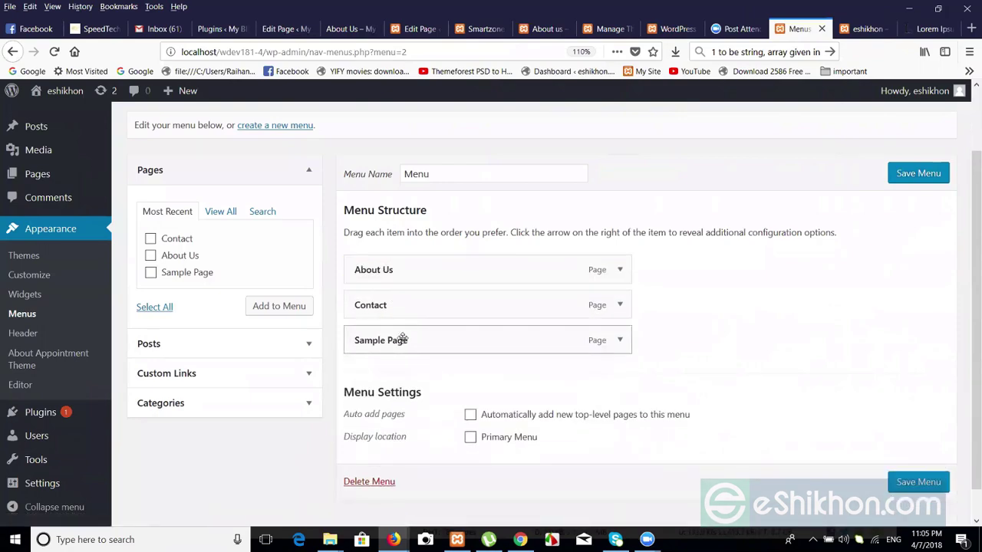
left_click(924, 172)
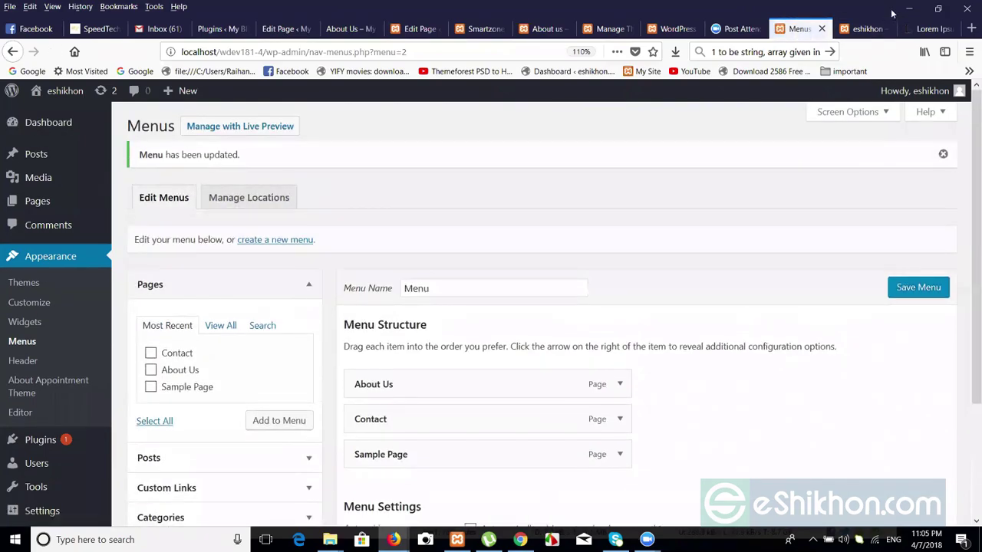
Refresh the live home page and compare its navigation with the saved menu's items and display location settings.
left_click(864, 28)
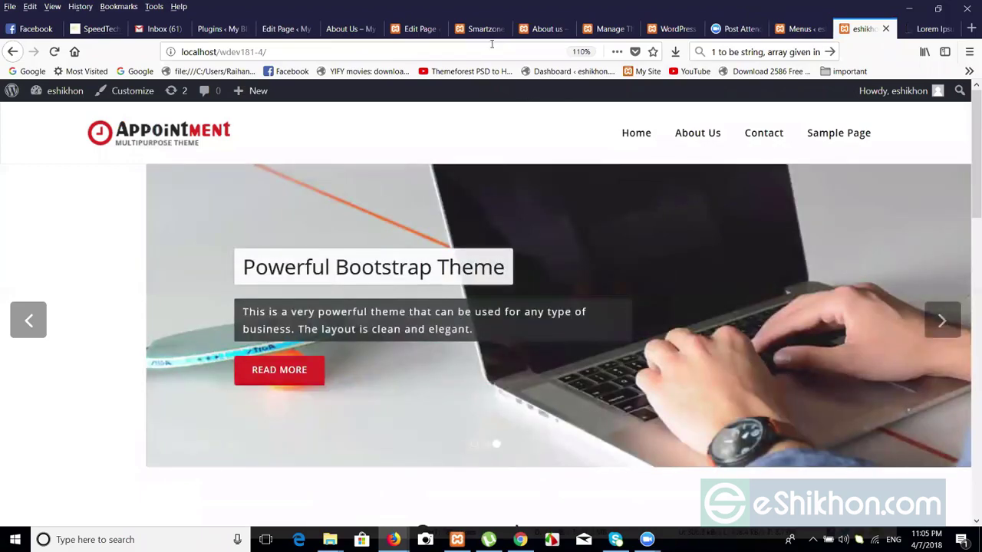
key("F5")
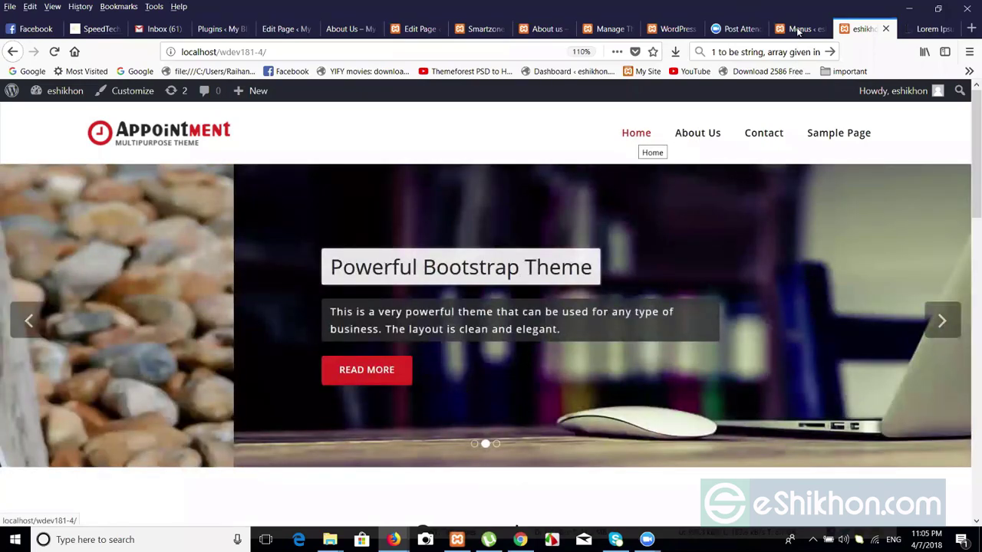
left_click(798, 30)
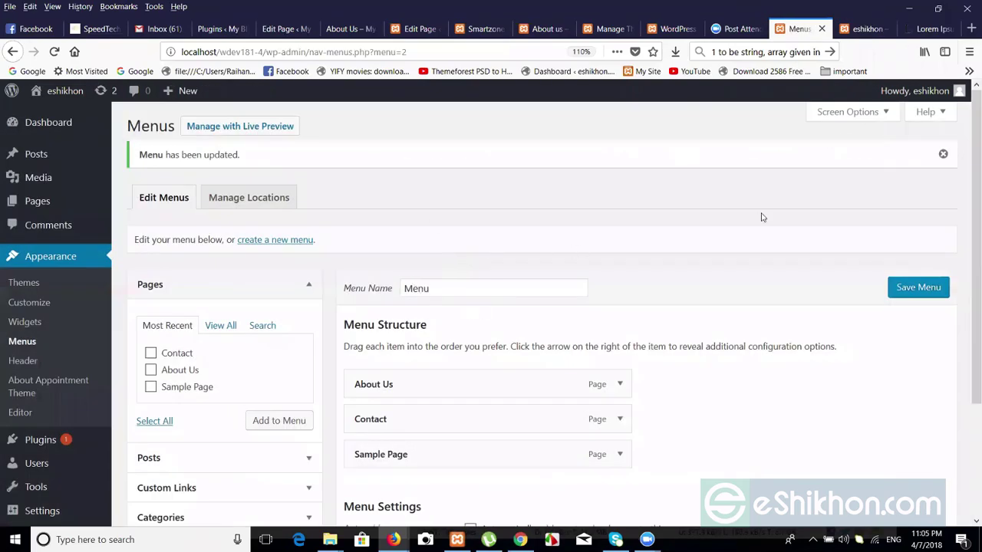
scroll(966, 189, "down", 3)
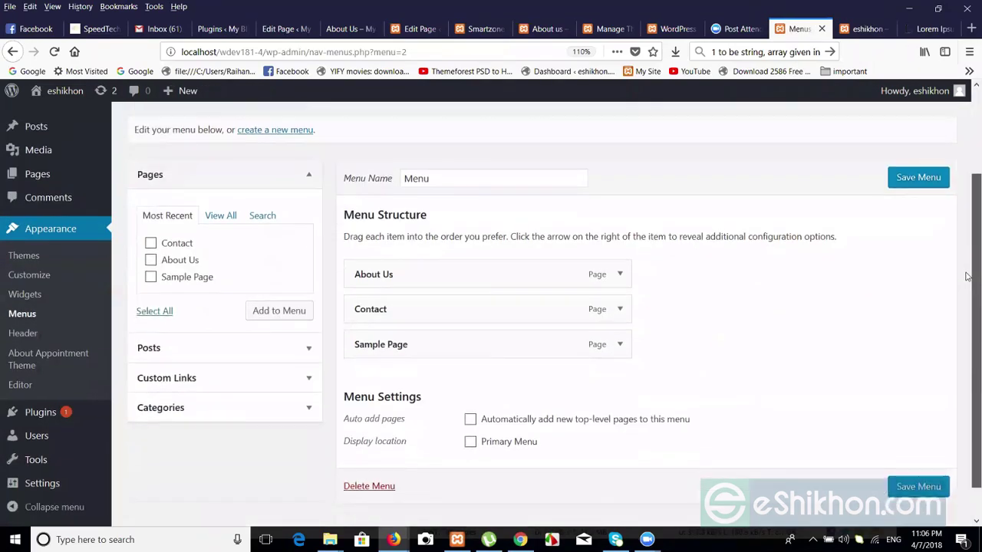
left_click(865, 29)
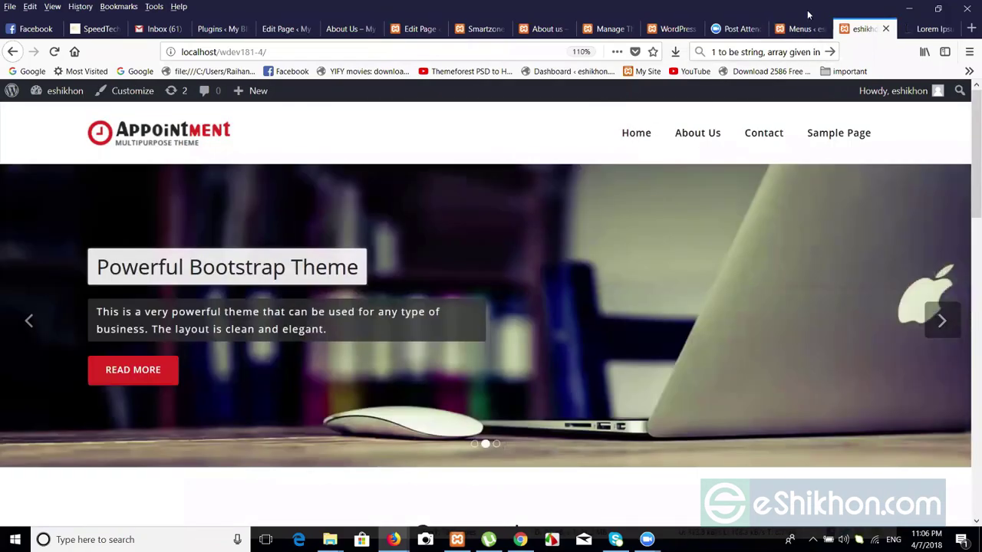
left_click(801, 29)
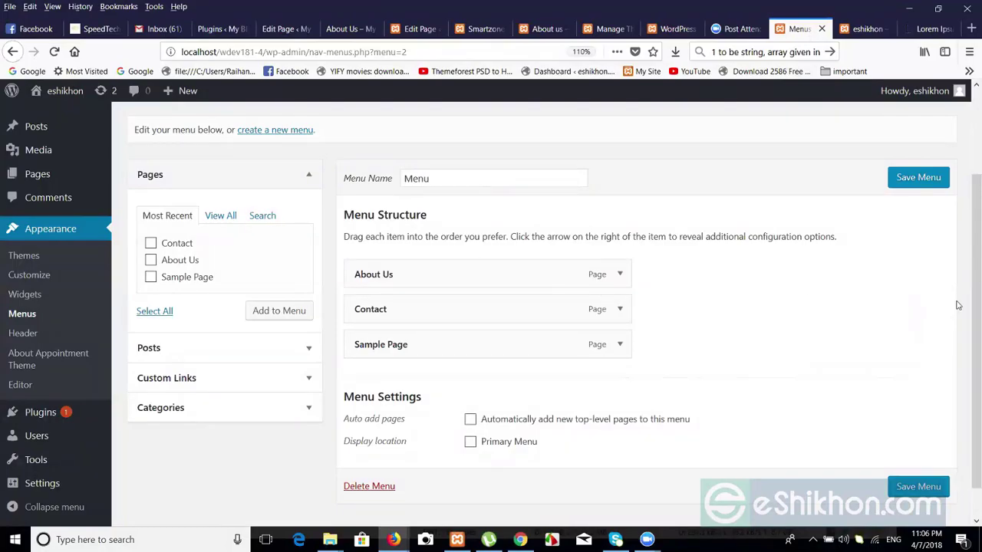
Assign the menu named "Menu" to the theme's Primary Menu location and save the changes.
scroll(966, 282, "up", 3)
left_click(214, 204)
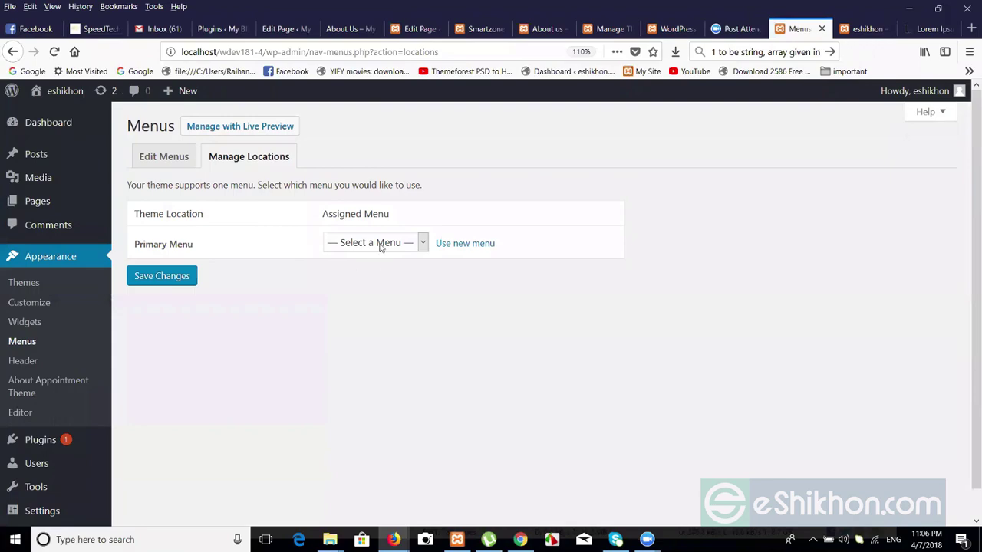
left_click(382, 242)
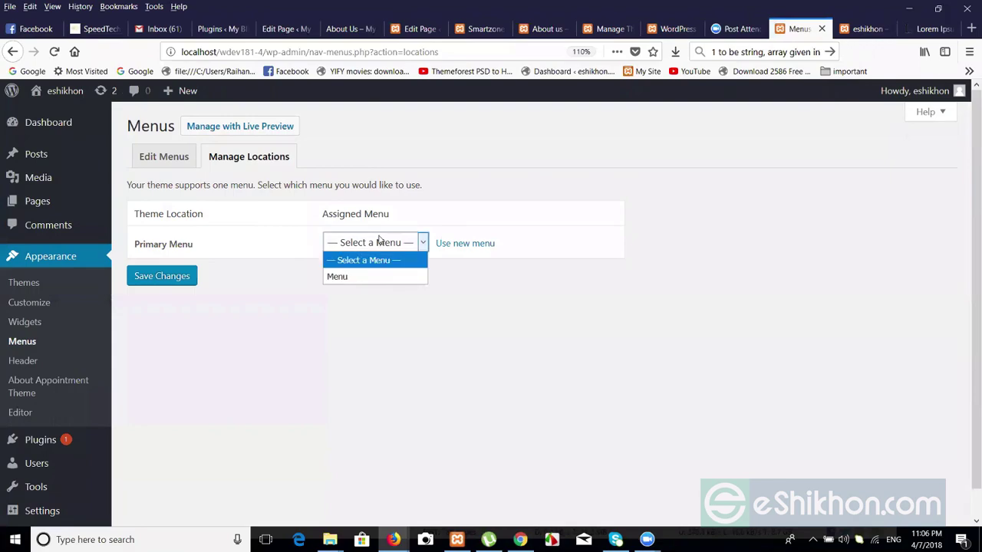
left_click(342, 277)
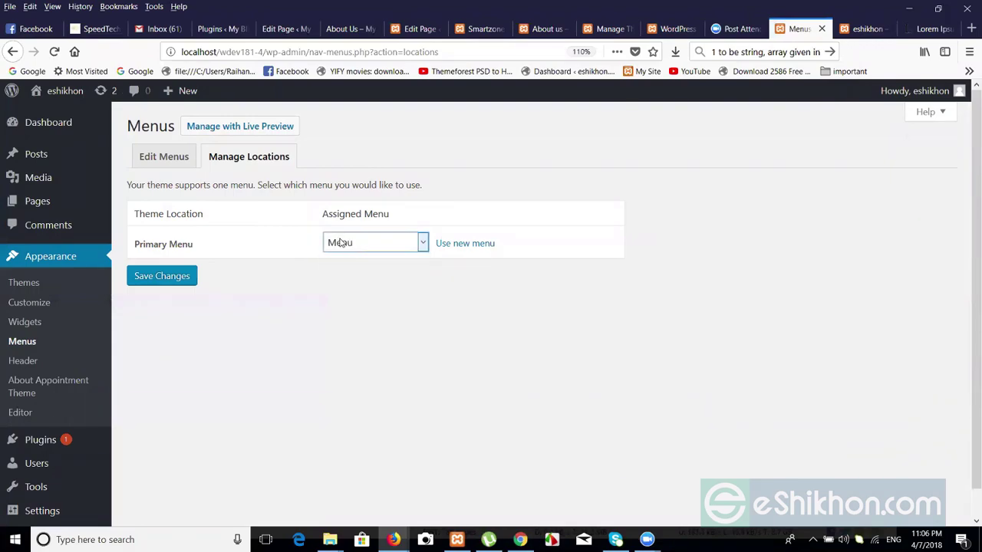
left_click(177, 277)
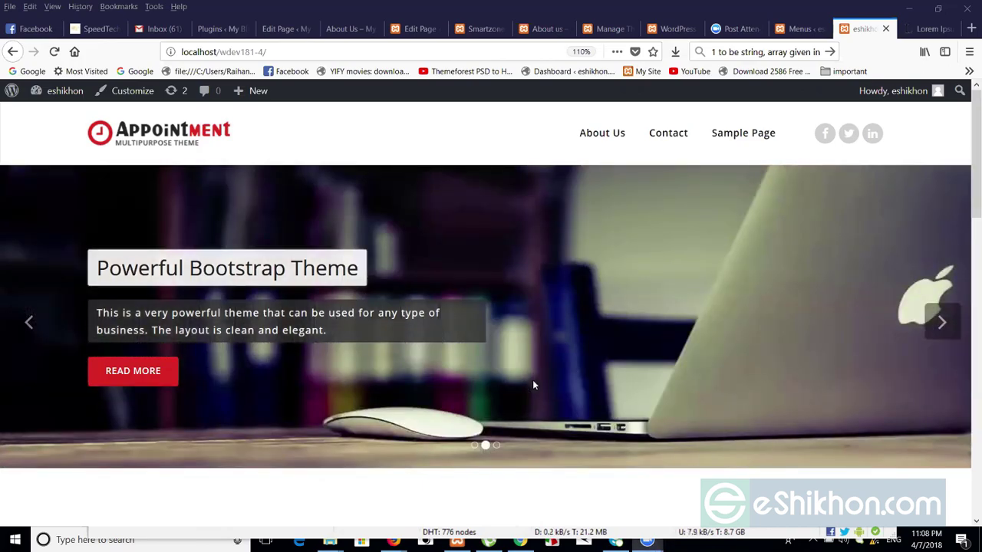
Open the About Us and Contact pages from the live site's navigation and review their content.
left_click(782, 33)
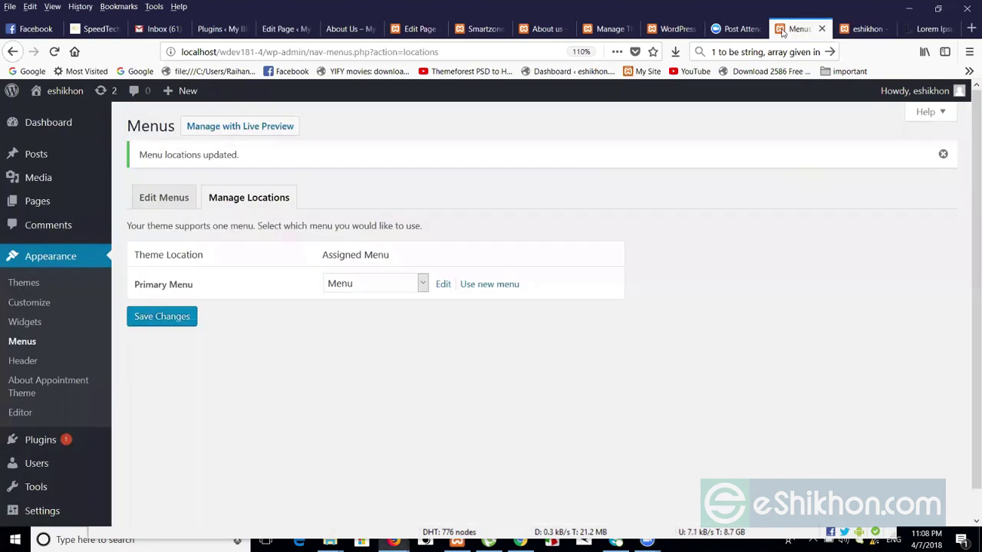
left_click(858, 31)
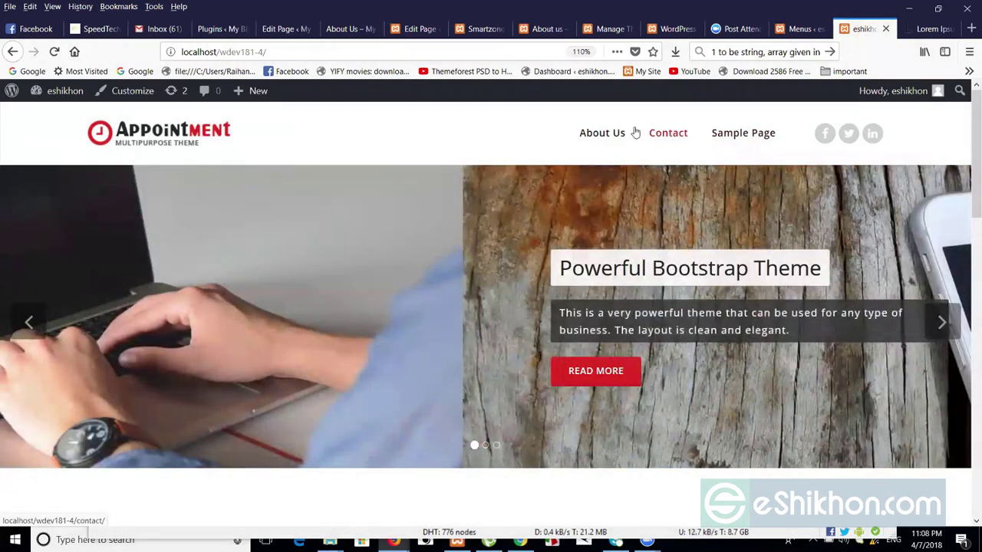
left_click(619, 132)
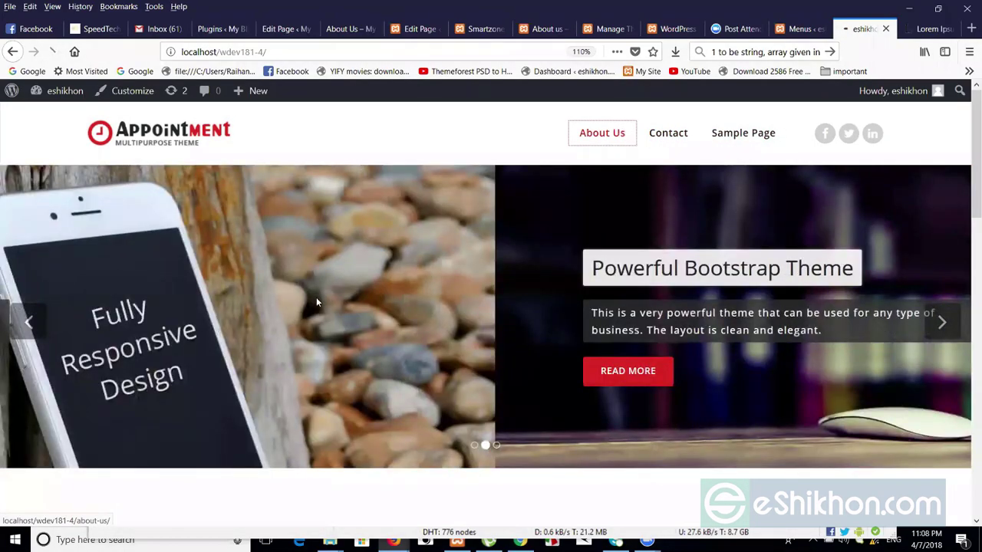
scroll(967, 337, "down", 4)
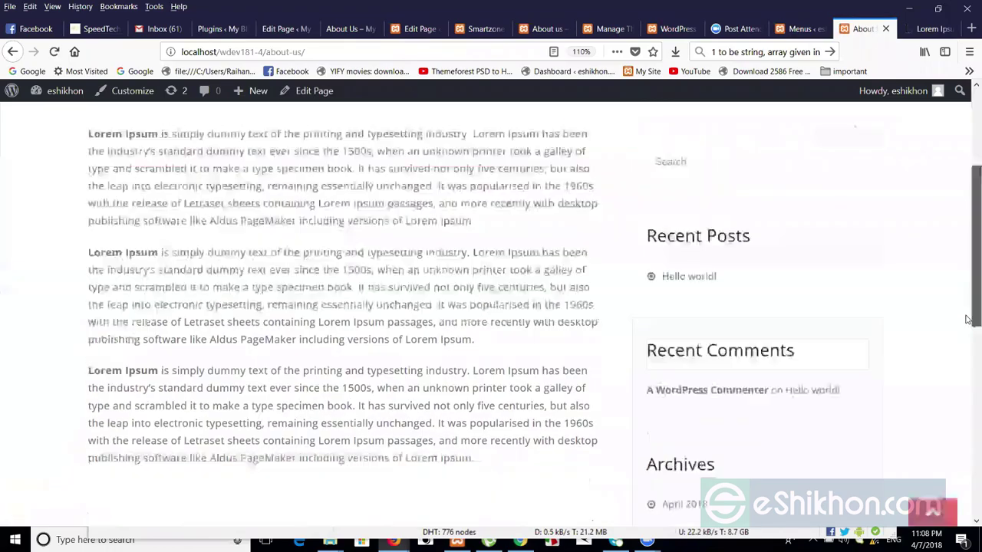
scroll(960, 498, "down", 8)
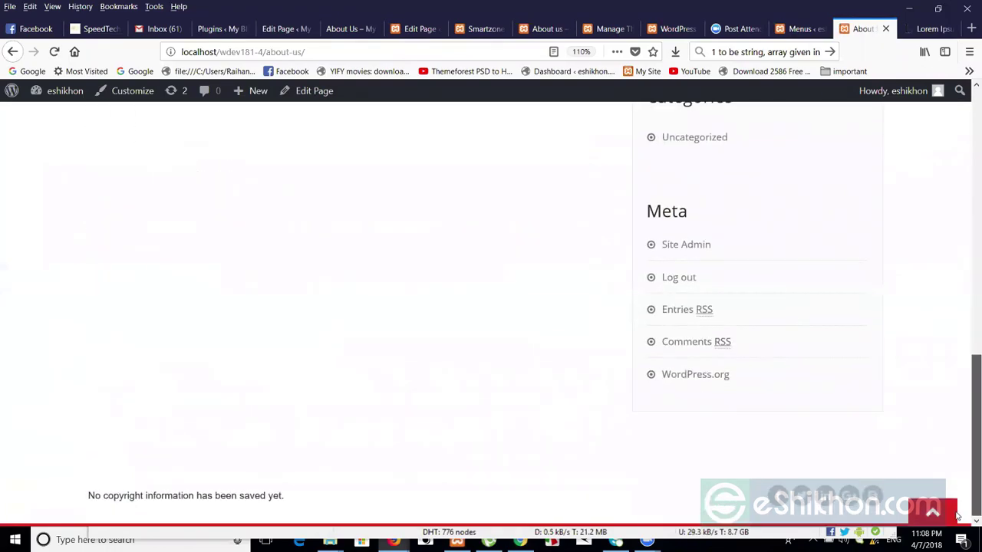
left_click_drag(967, 376, 967, 238)
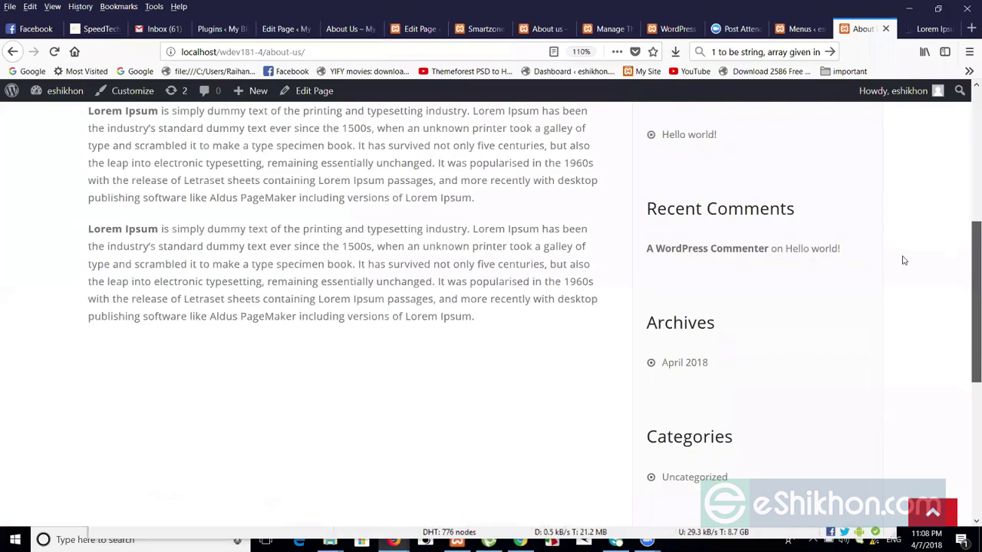
scroll(780, 209, "up", 3)
left_click(664, 142)
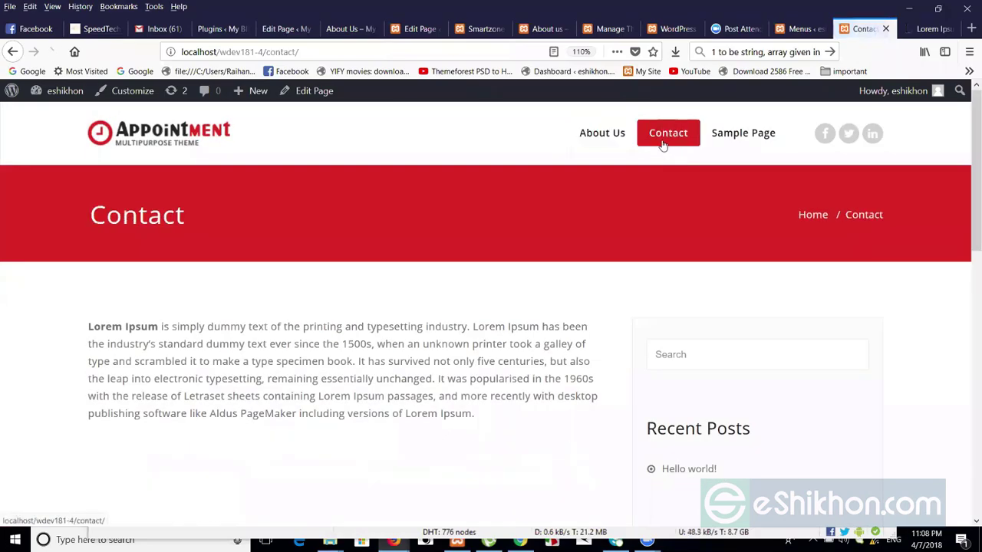
mouse_move(966, 184)
left_mouse_down()
mouse_move(968, 456)
mouse_move(966, 176)
left_mouse_up()
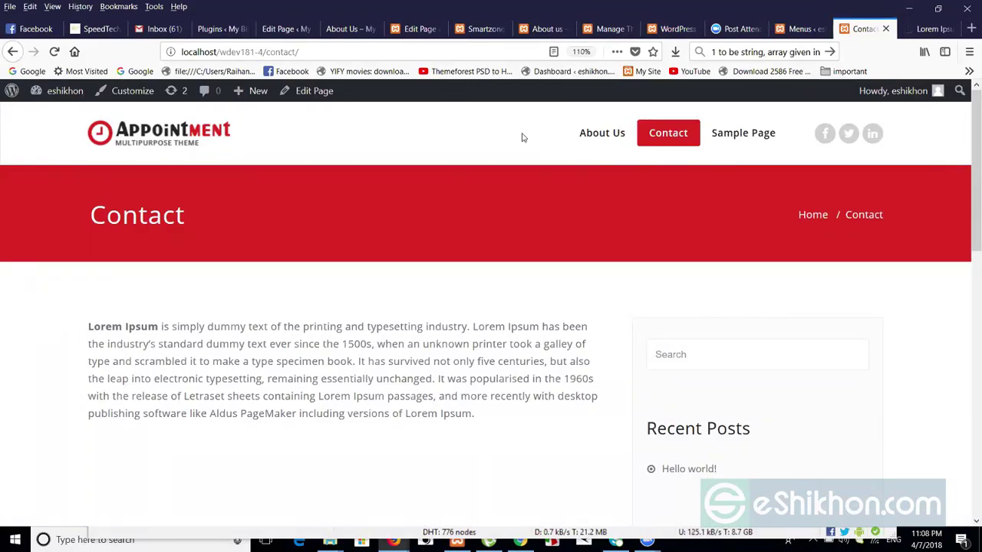
Start a new page in the WordPress dashboard and title it "Home Page".
left_click(800, 28)
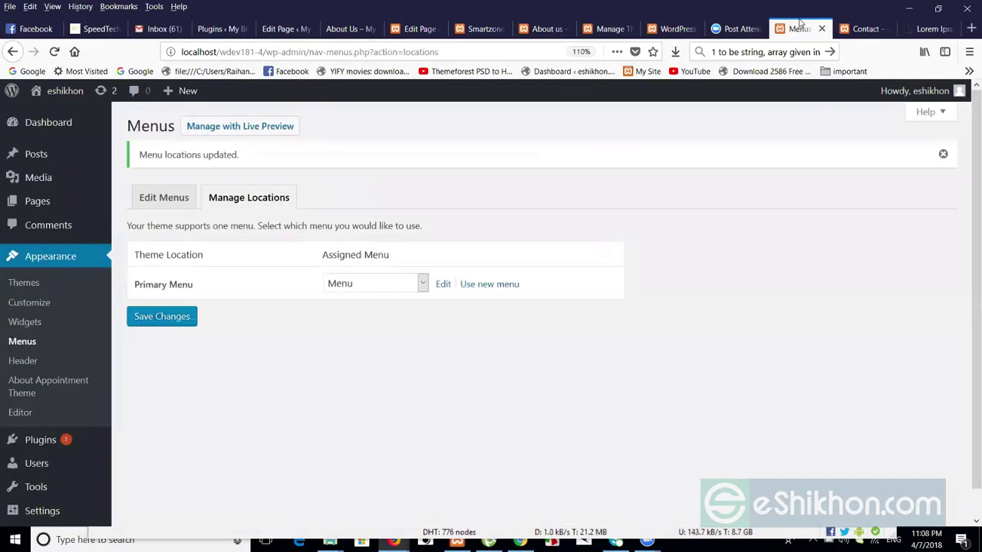
left_click(60, 206)
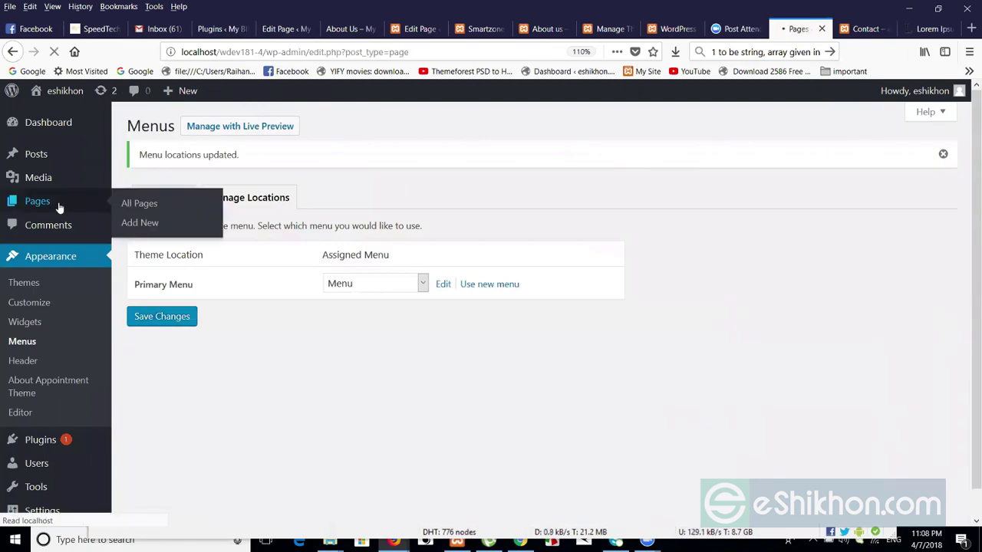
left_click(199, 126)
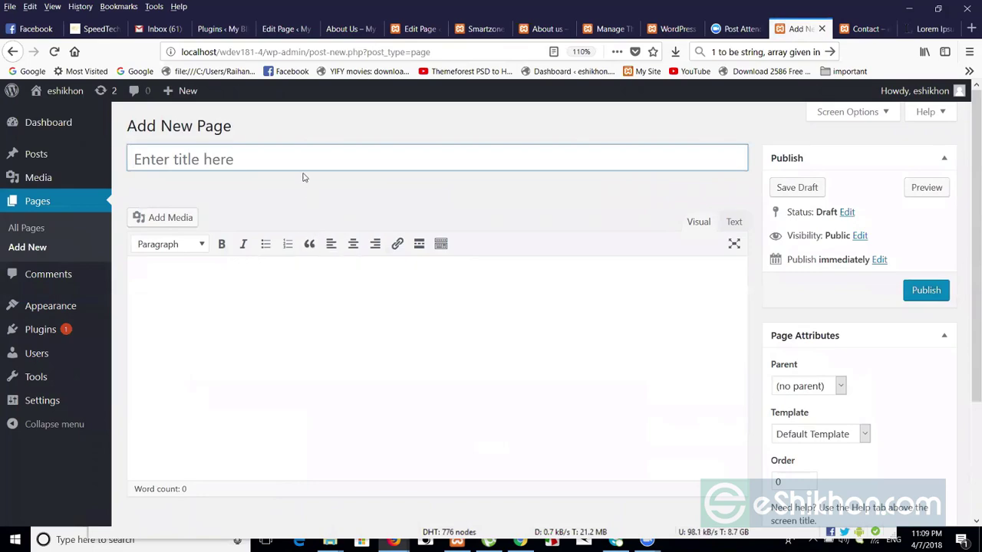
type("H")
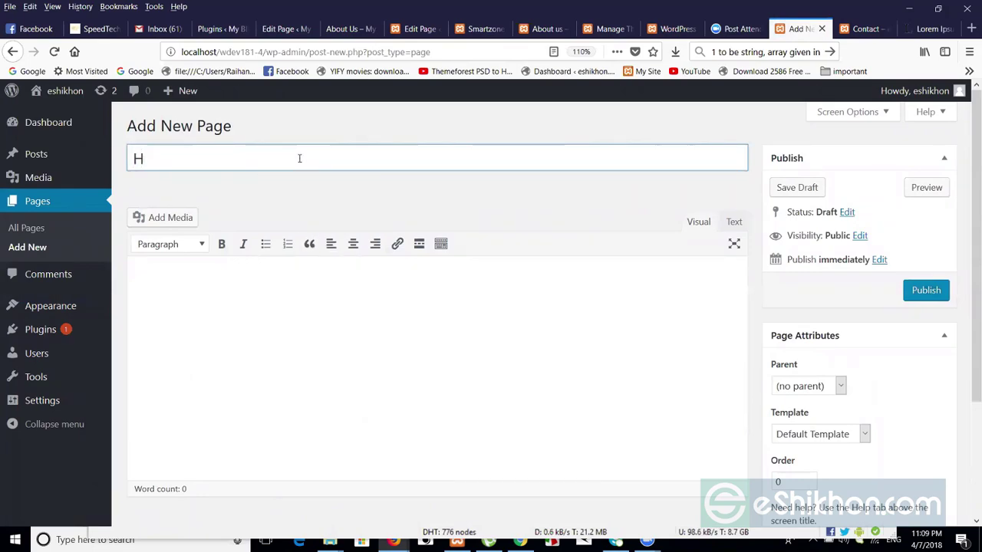
type("ome Page")
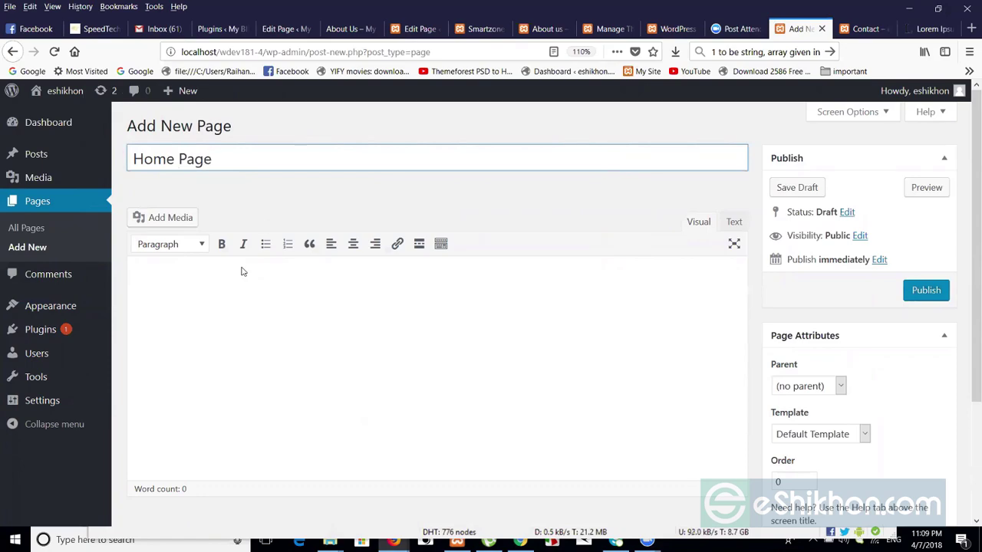
left_click(210, 327)
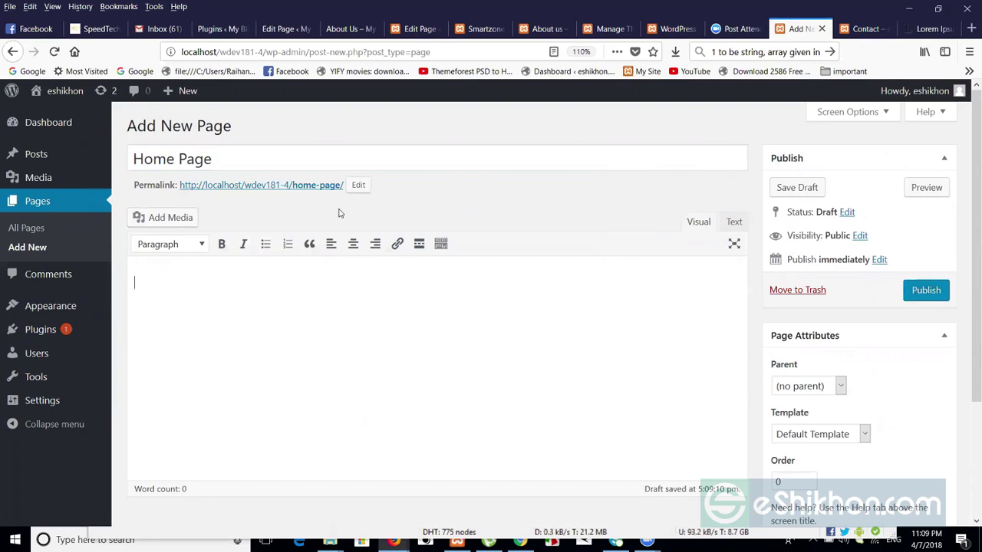
Look through the page's template options, keep Default Template and publish the page with an empty body.
scroll(797, 322, "down", 3)
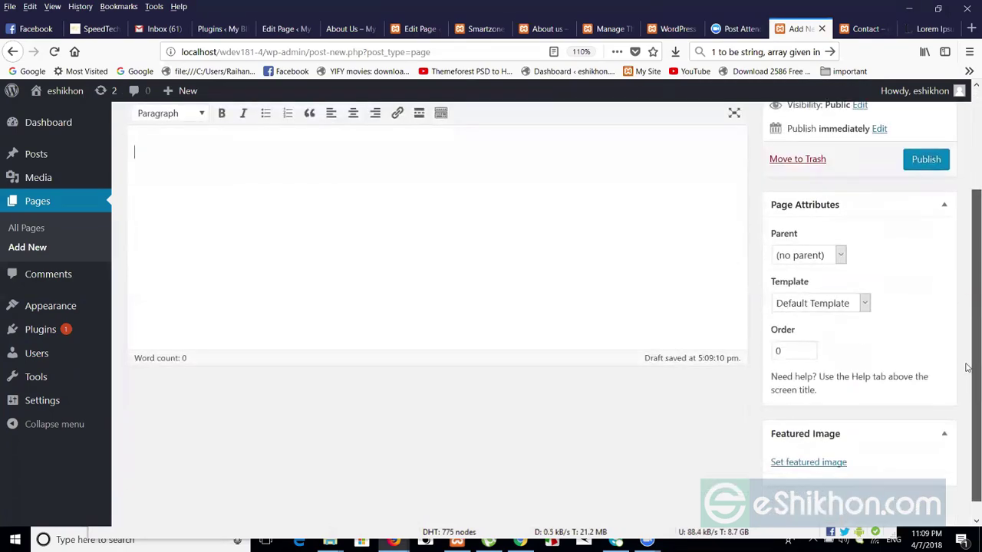
left_click(804, 307)
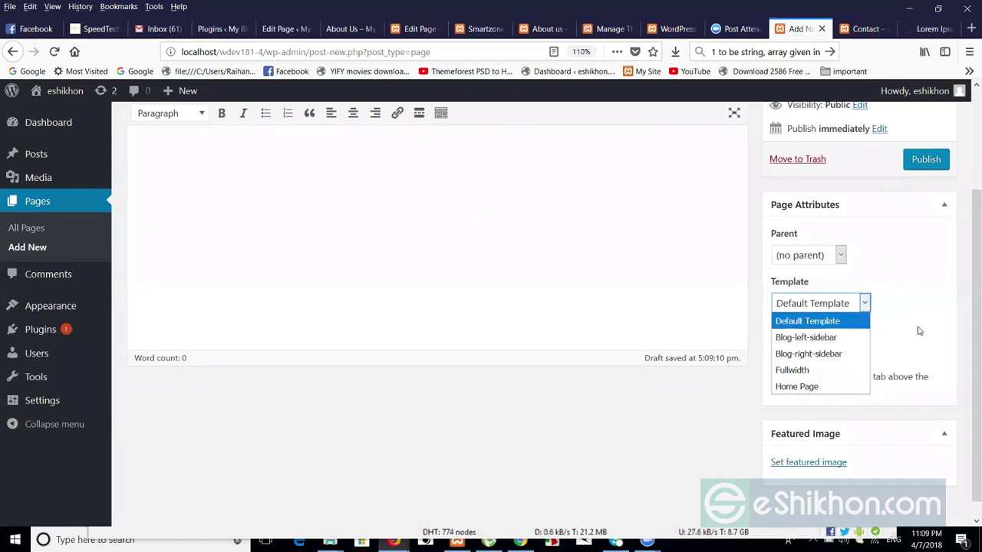
left_click(936, 161)
left_click(935, 161)
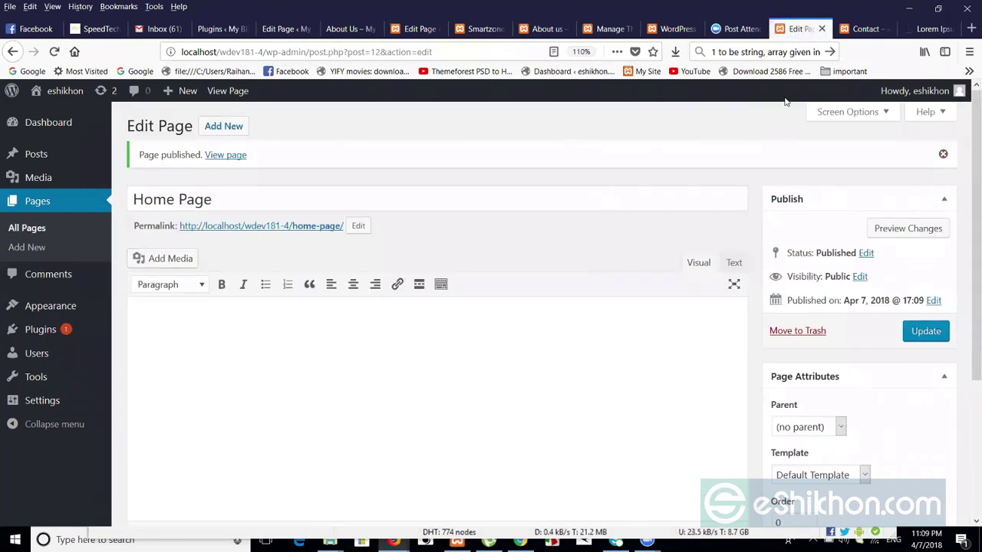
Return to the live site's home page and check its navigation for the new Home Page item.
left_click(864, 28)
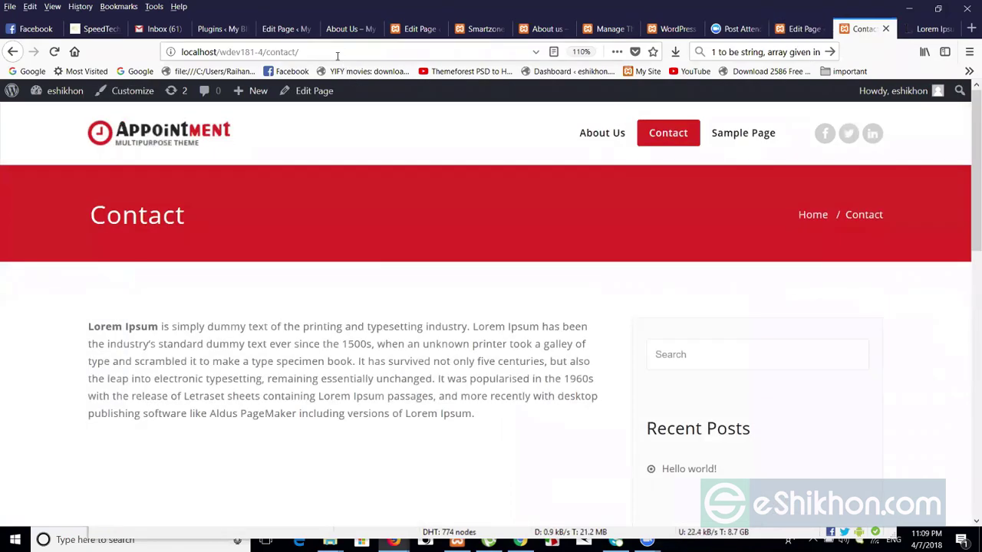
left_click(337, 55)
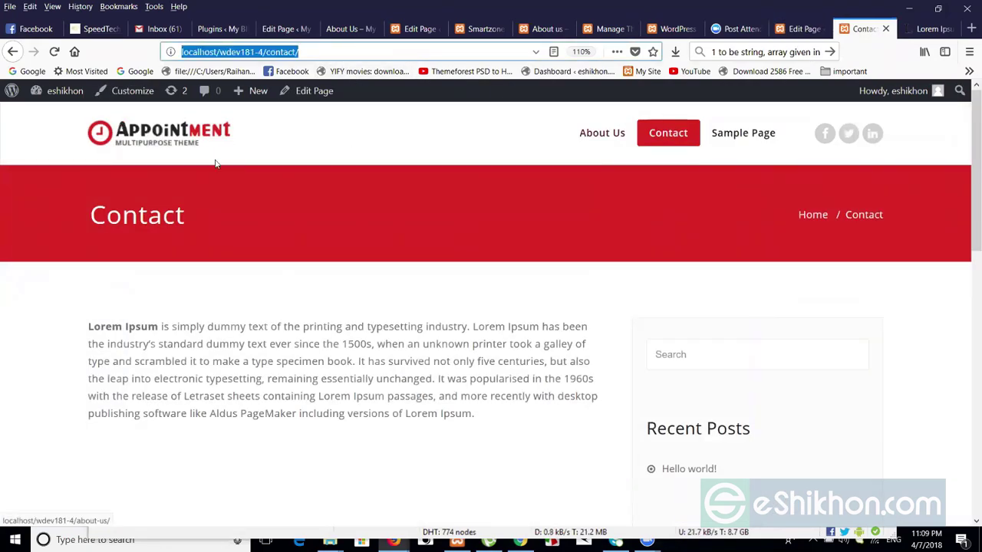
left_click(175, 132)
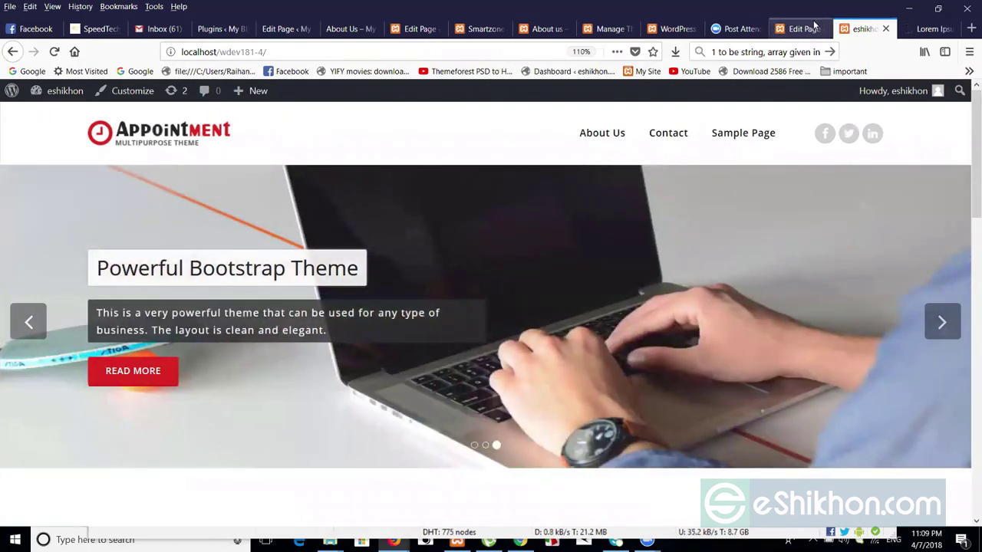
Add the Home Page page to the site's menu in the dashboard menu editor and save the menu.
left_click(814, 27)
mouse_move(42, 330)
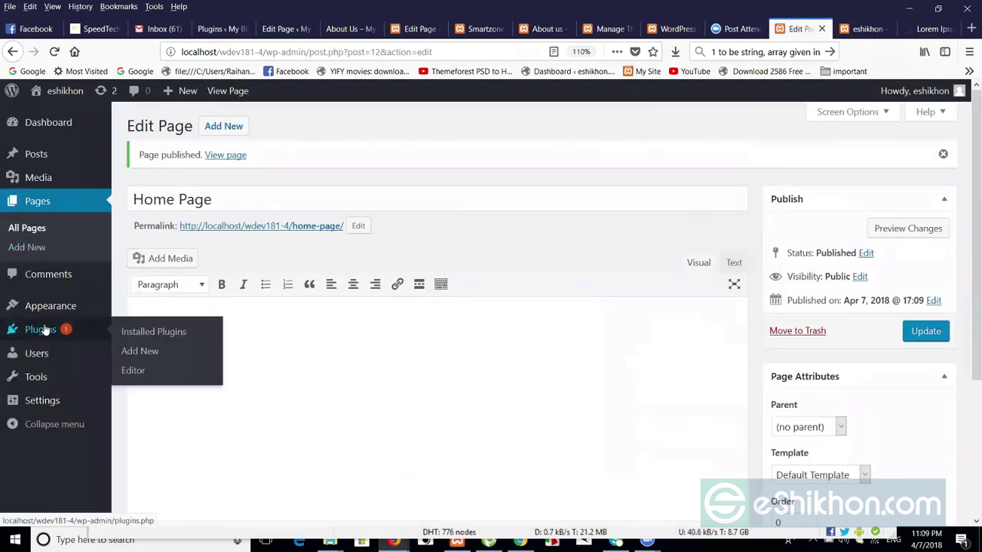
mouse_move(63, 310)
left_click(146, 367)
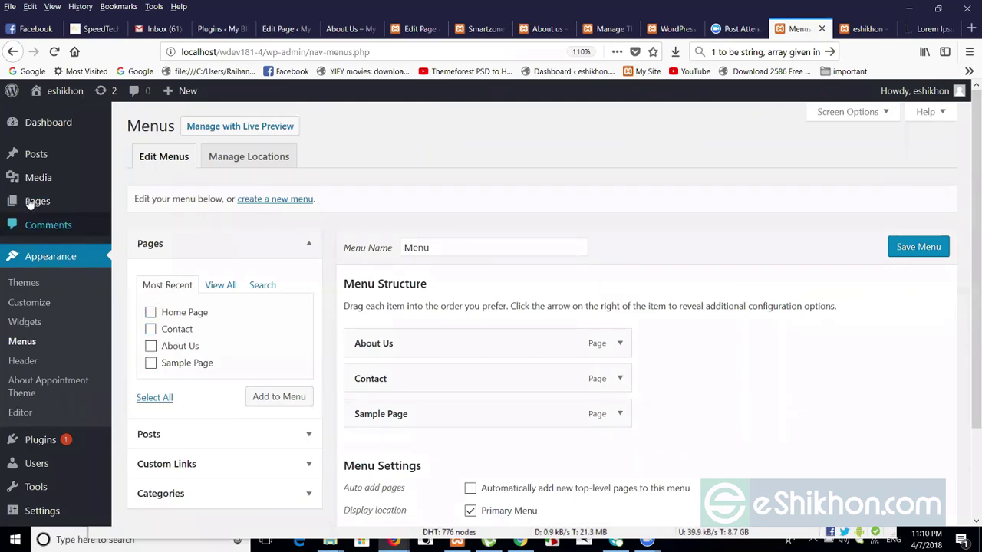
mouse_move(15, 203)
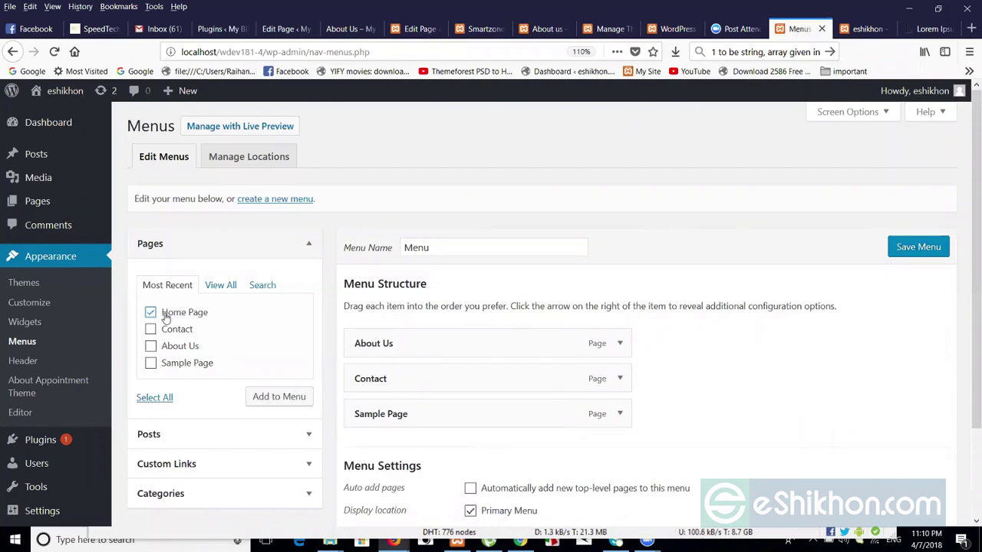
left_click(251, 400)
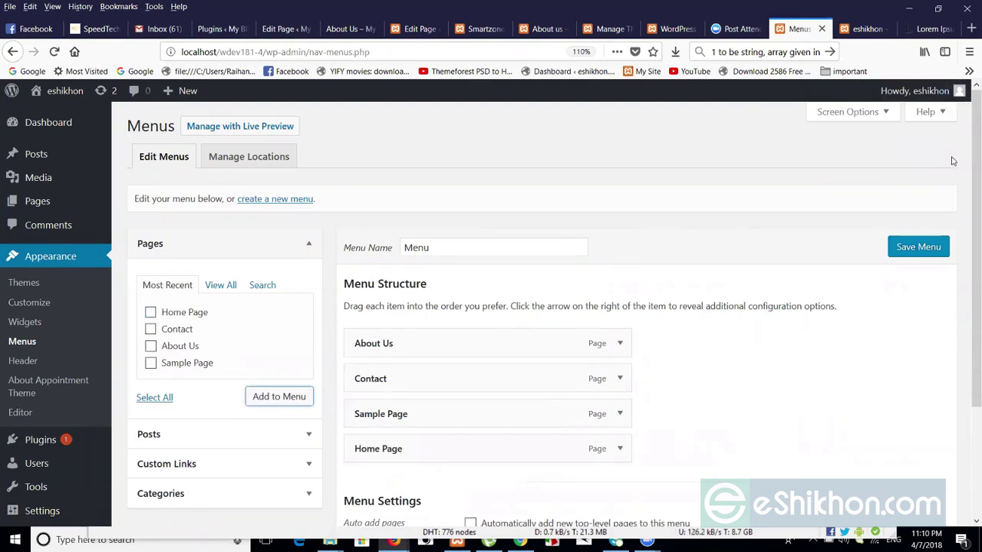
left_click(925, 247)
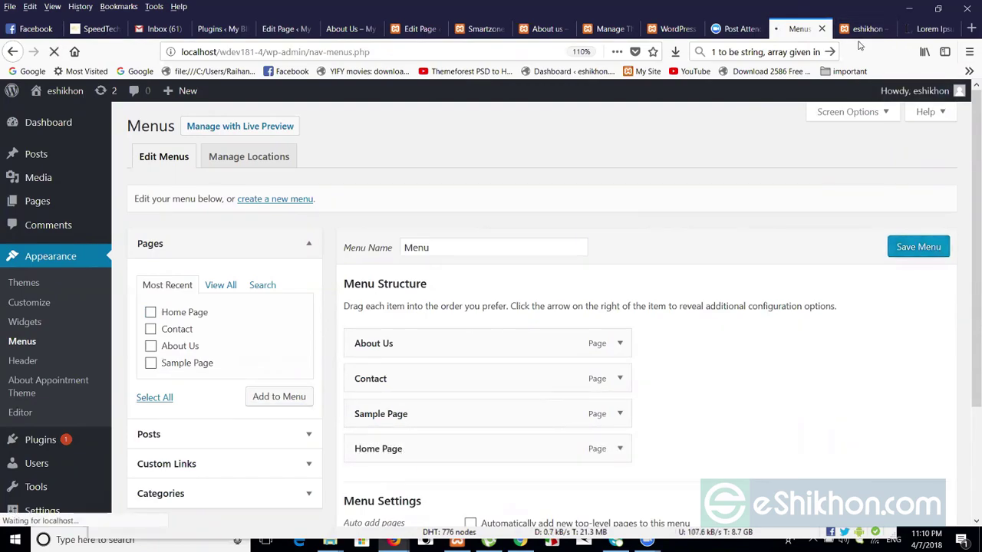
key("super+Down")
key("ctrl+Page_Up")
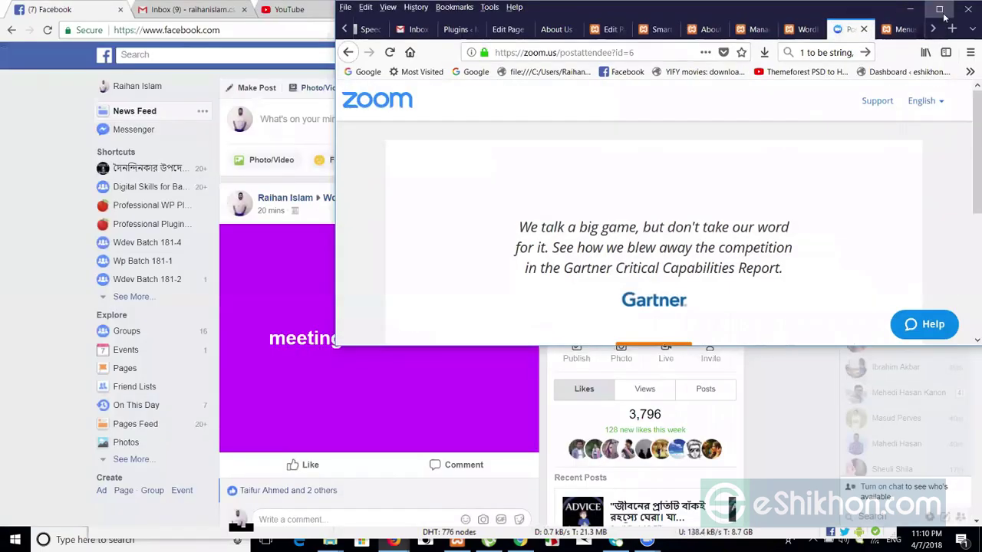
left_click(938, 9)
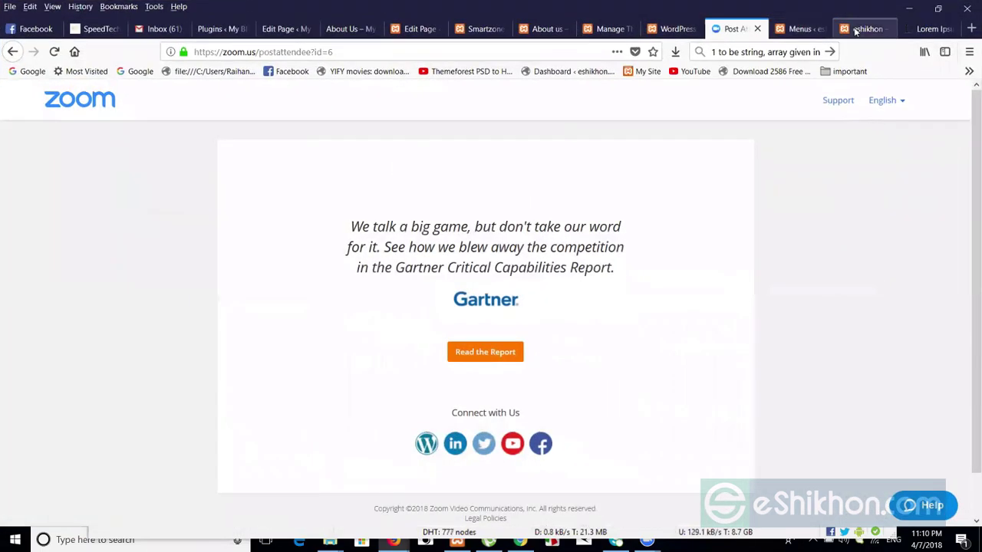
Reload the live site's home page and open Home Page from its navigation to check the page.
left_click(855, 28)
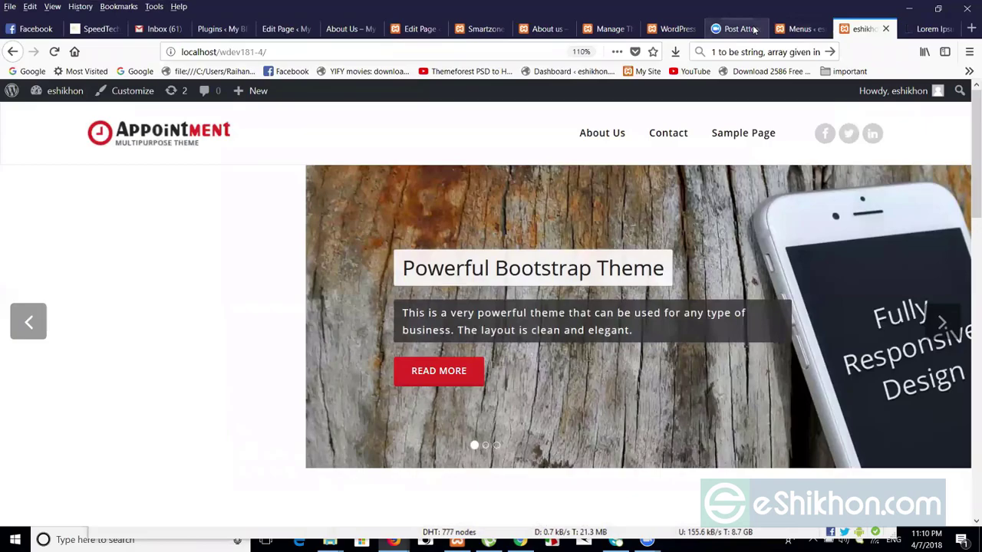
left_click(755, 29)
left_click(799, 29)
left_click(859, 29)
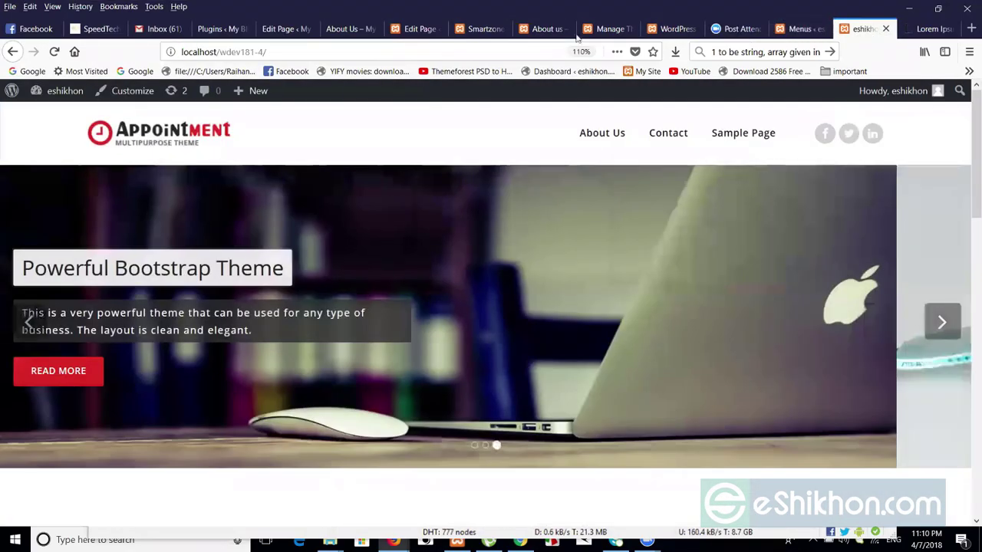
left_click(519, 52)
key("Return")
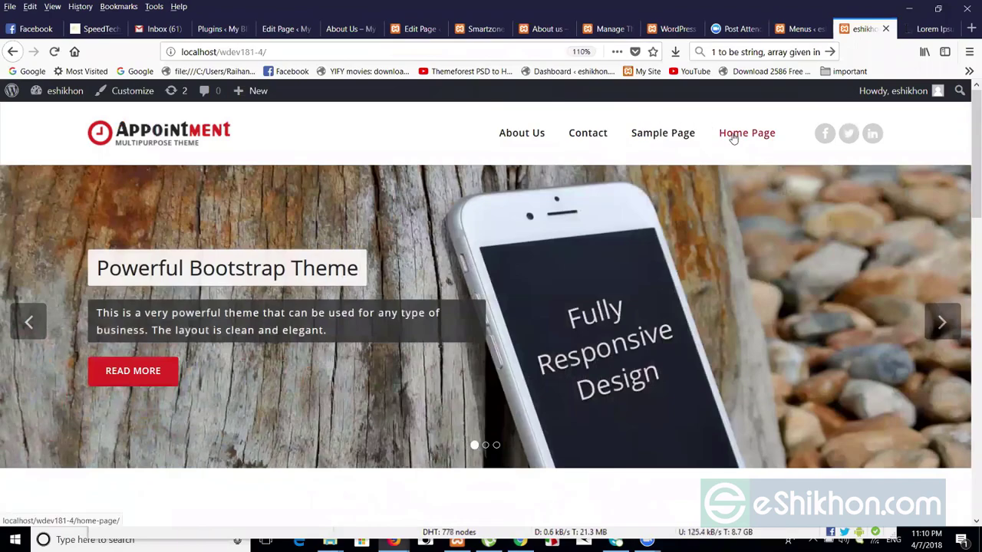
left_click(734, 135)
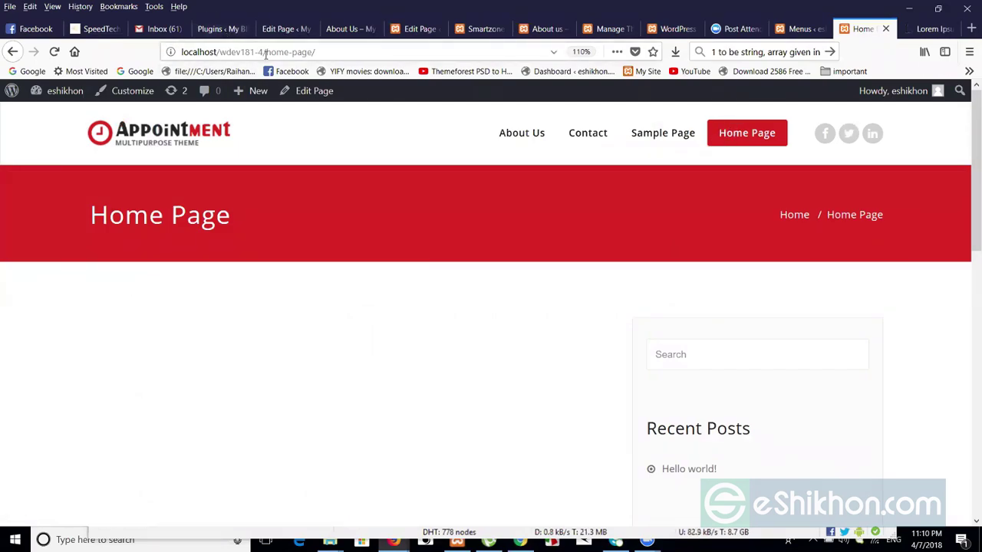
Go back to the site's home page at localhost/wdev181-4/ and look over its slider and content.
left_click_drag(266, 52, 363, 49)
key("BackSpace")
key("Return")
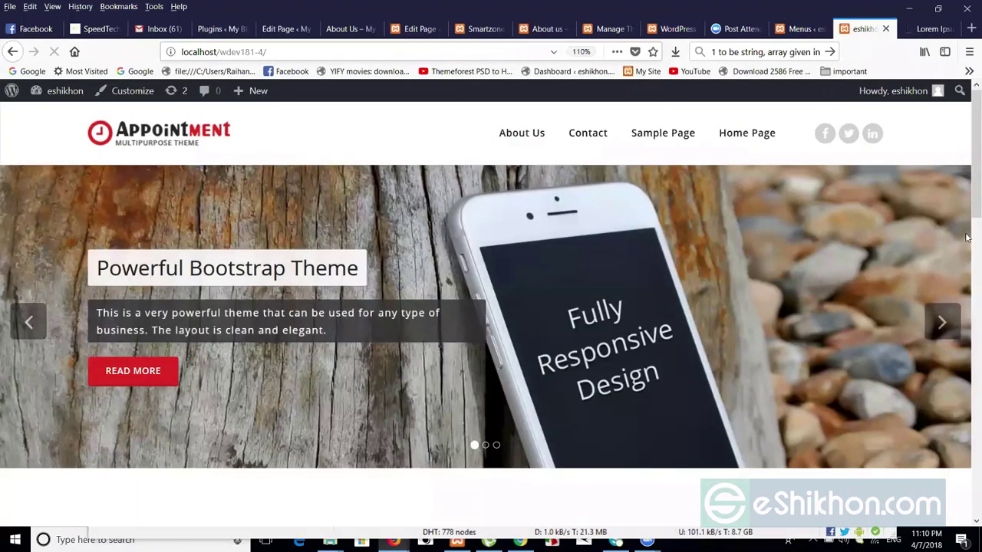
left_click(966, 315)
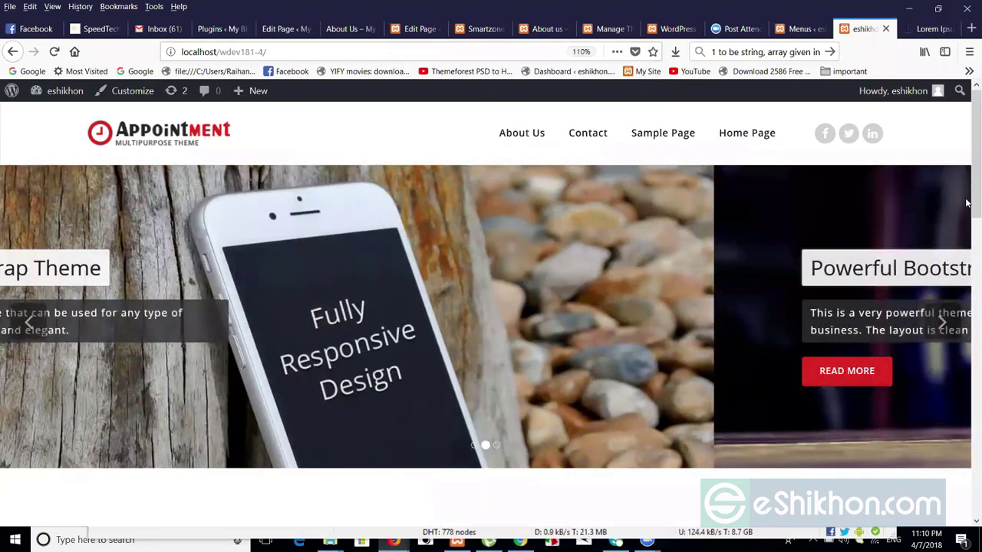
scroll(966, 322, "down", 3)
scroll(968, 103, "up", 3)
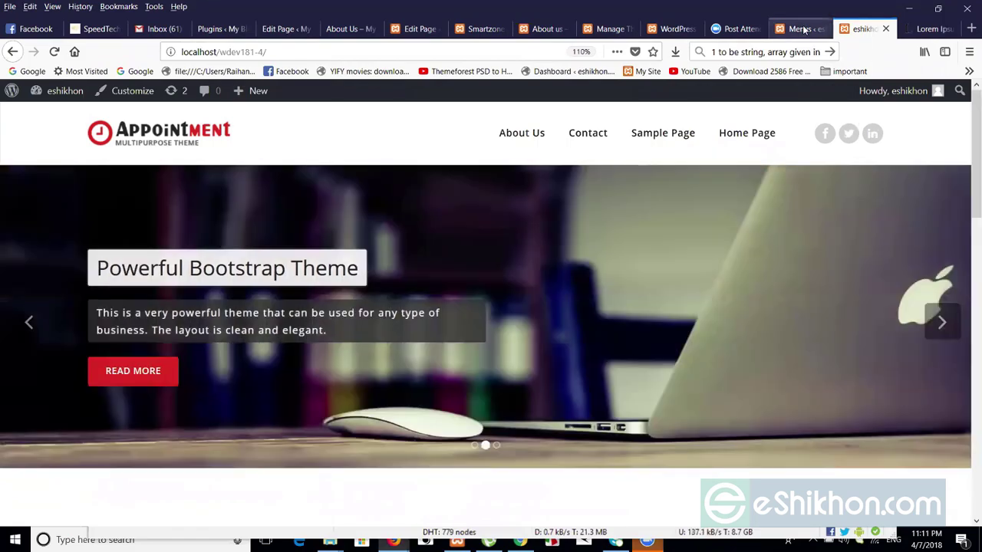
Return to the site's dashboard and start a new post from the posts list.
key("ctrl+shift+Tab")
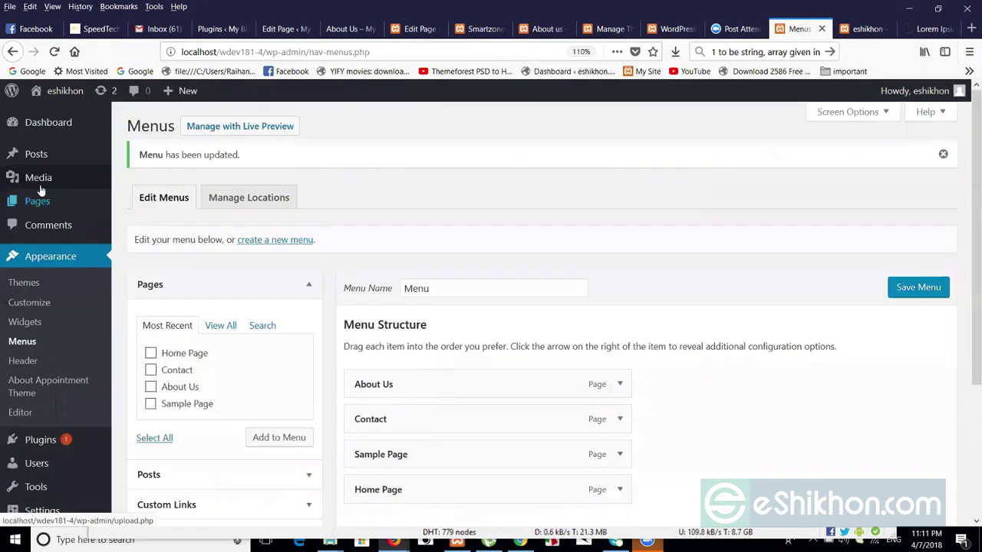
mouse_move(41, 160)
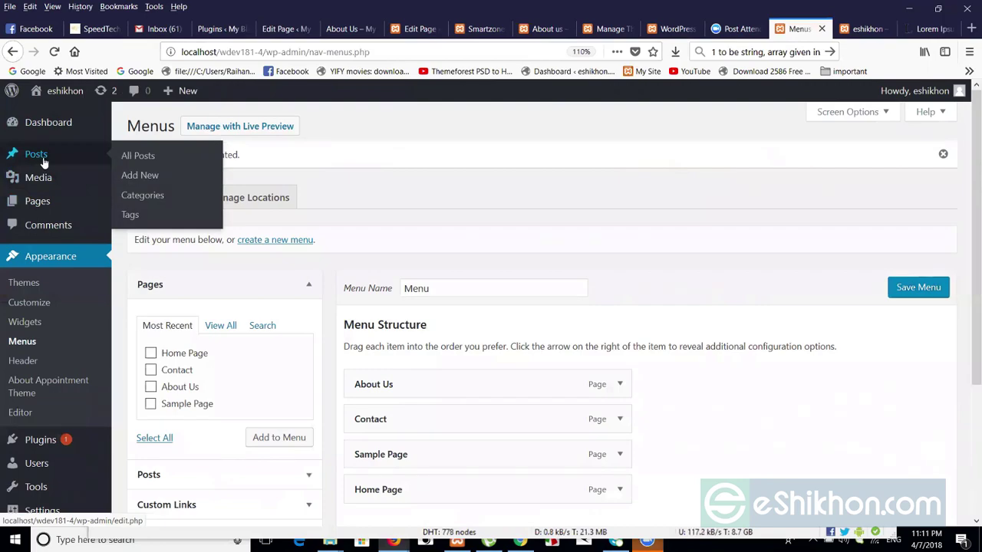
left_click(40, 160)
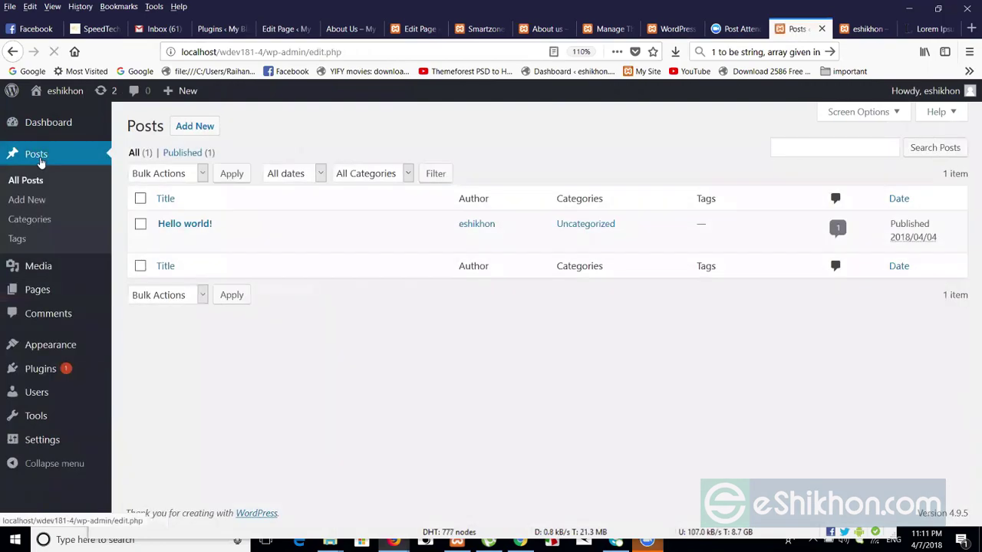
left_click(204, 131)
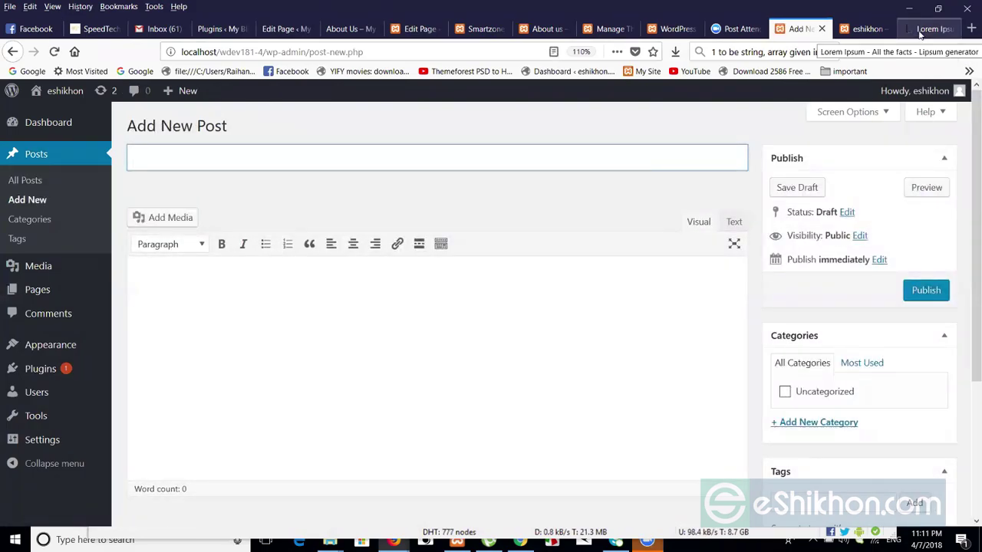
Copy the heading "What is Lorem Ipsum?" from the open lipsum.com page.
key("ctrl+Tab")
key("ctrl+Tab")
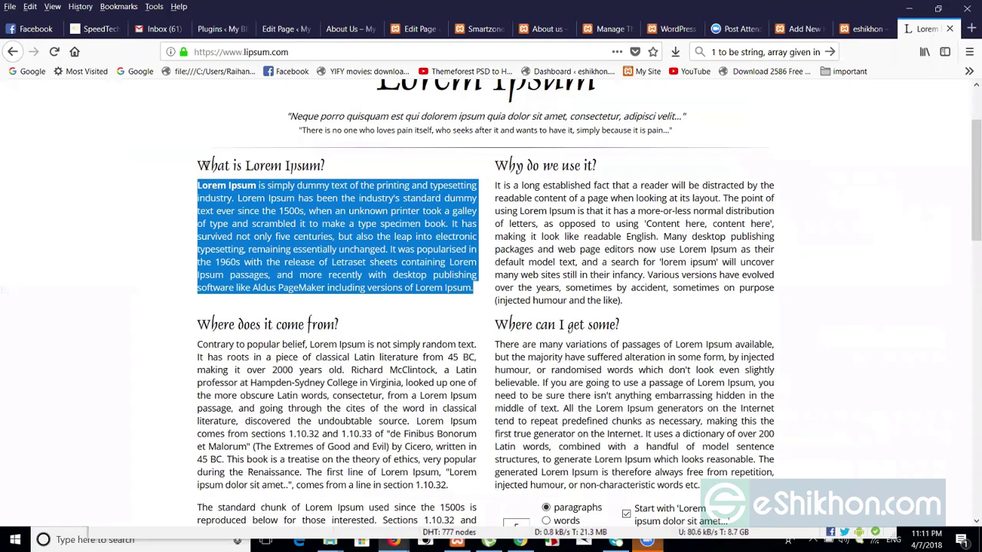
triple_click(338, 163)
key("ctrl+c")
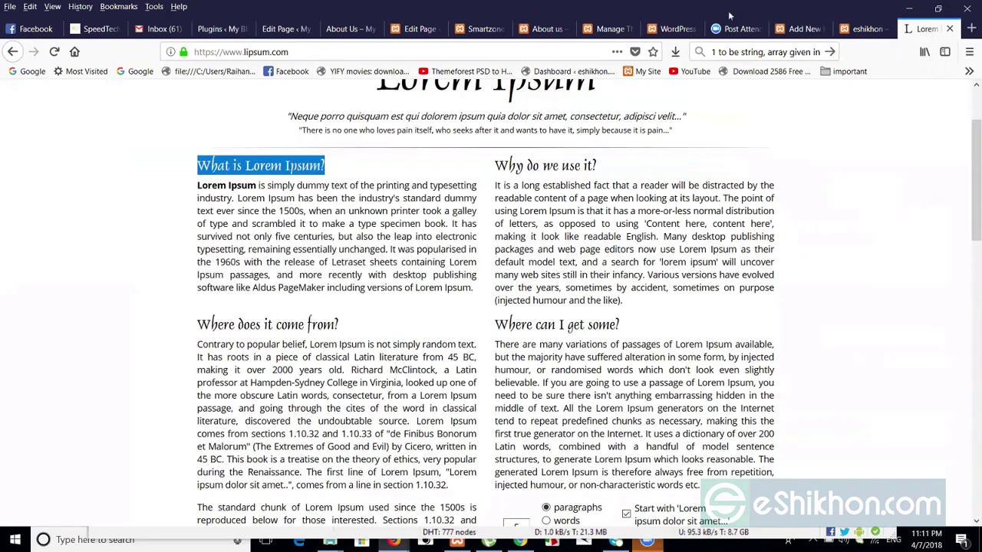
left_click(909, 10)
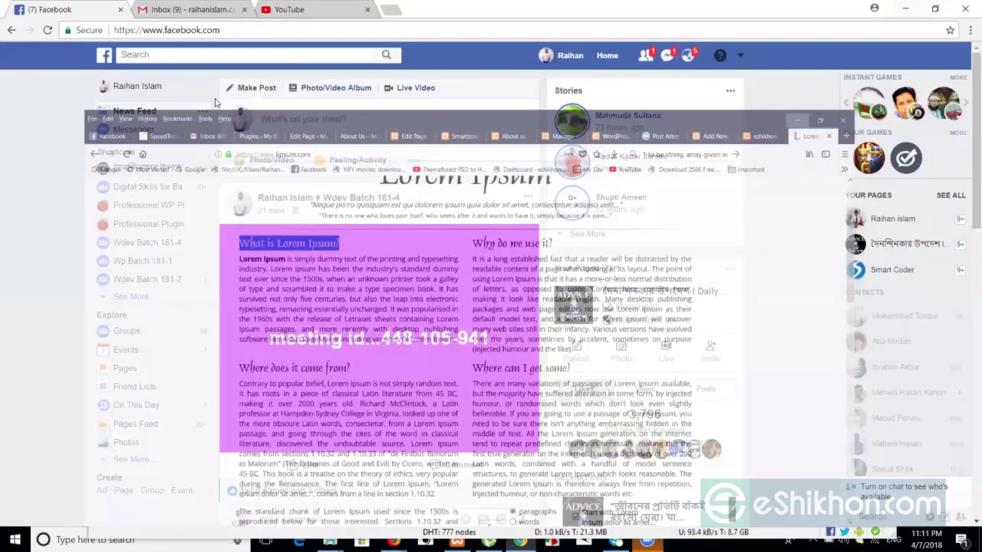
left_click(907, 6)
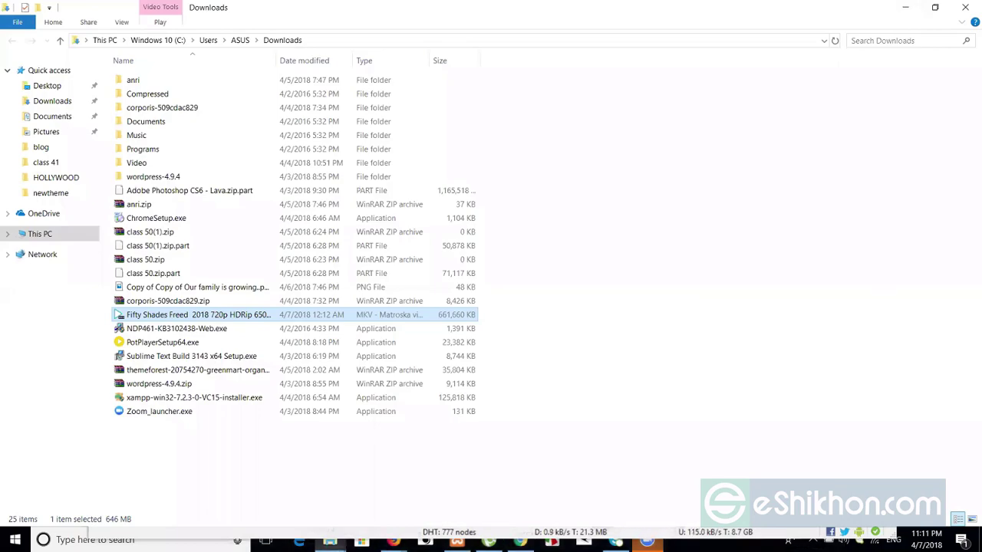
mouse_move(393, 541)
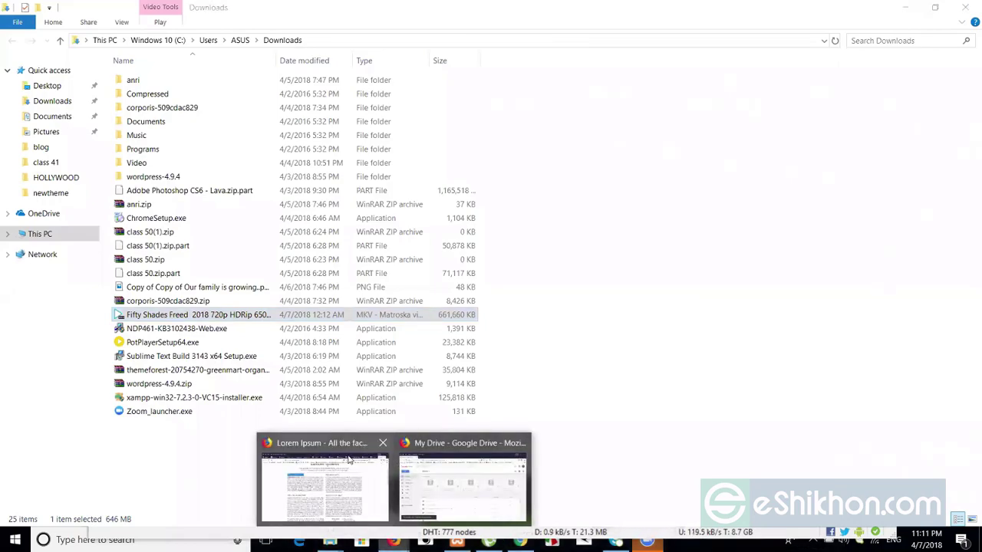
left_click(326, 483)
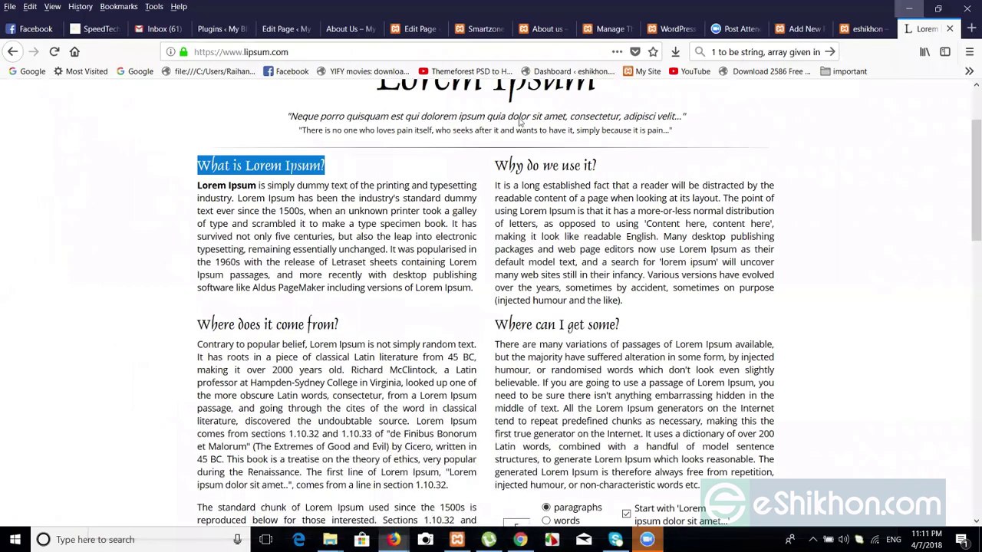
Return to the new post and paste "What is Lorem Ipsum?" as its title.
key("ctrl+shift+Tab")
key("ctrl+shift+Tab")
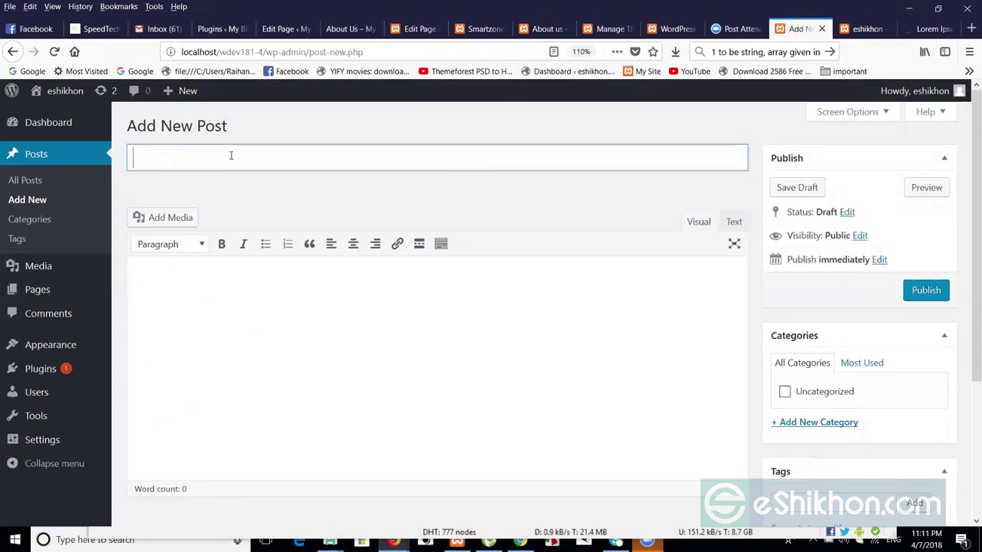
key("ctrl+v")
left_click(221, 348)
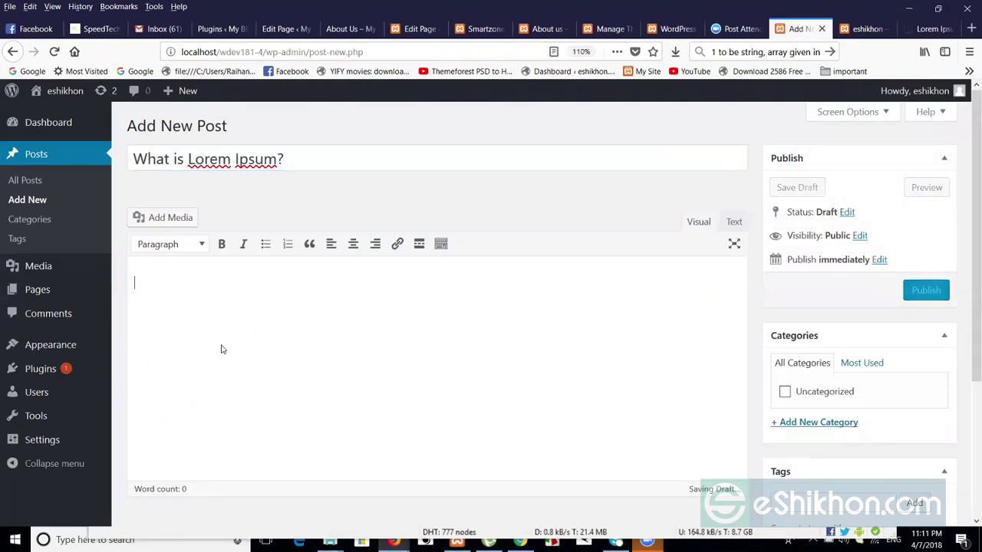
key("ctrl+v")
key("BackSpace")
key("BackSpace")
key("BackSpace")
key("BackSpace")
key("BackSpace")
key("BackSpace")
key("BackSpace")
key("BackSpace")
key("BackSpace")
key("BackSpace")
key("BackSpace")
key("BackSpace")
key("BackSpace")
key("BackSpace")
key("BackSpace")
key("BackSpace")
key("BackSpace")
key("BackSpace")
key("BackSpace")
key("BackSpace")
key("BackSpace")
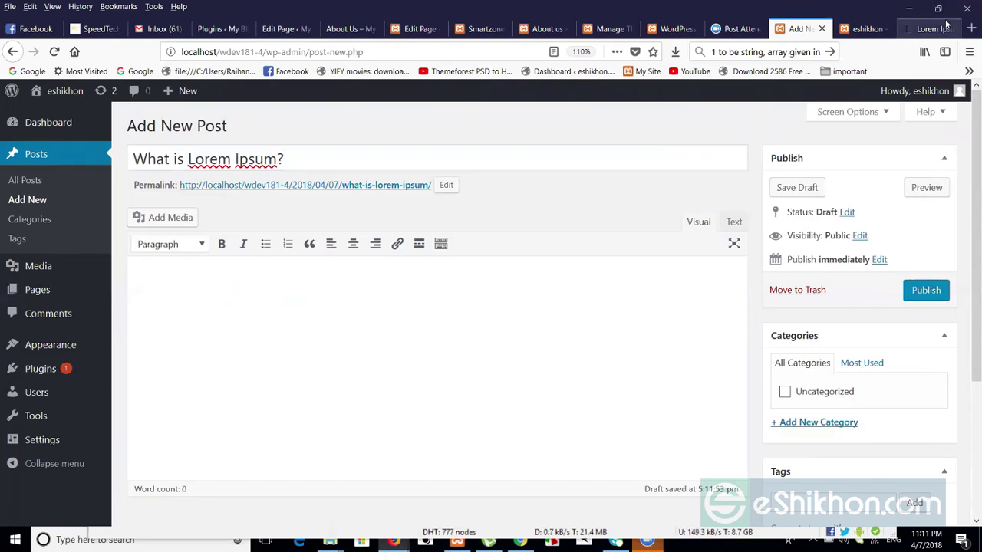
Copy the paragraph under "What is Lorem Ipsum?" on lipsum.com and paste it into the post's body.
left_click(929, 29)
left_click_drag(196, 192, 474, 288)
key("ctrl+c")
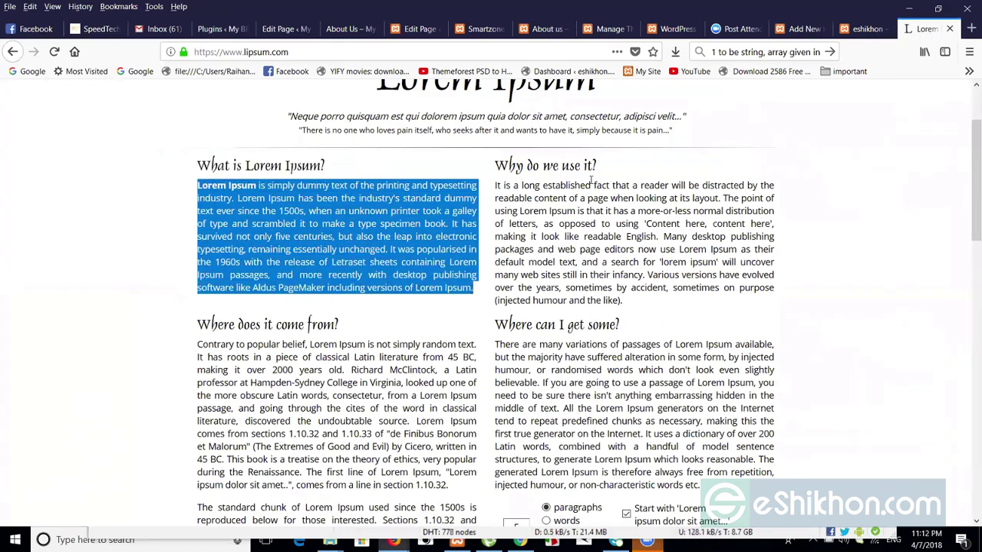
left_click(800, 29)
left_click(236, 289)
key("ctrl+v")
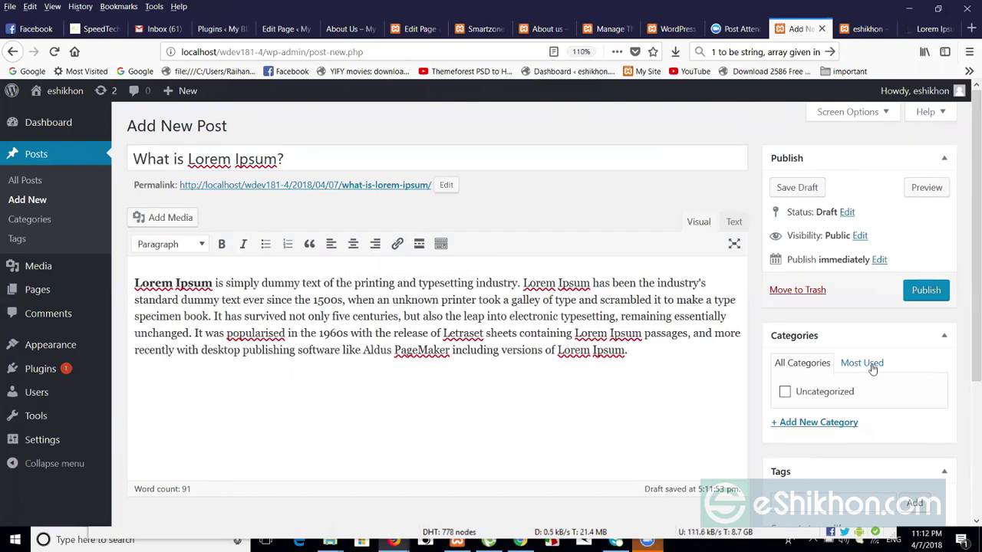
Create a category named "new" for the post.
scroll(967, 331, "down", 2)
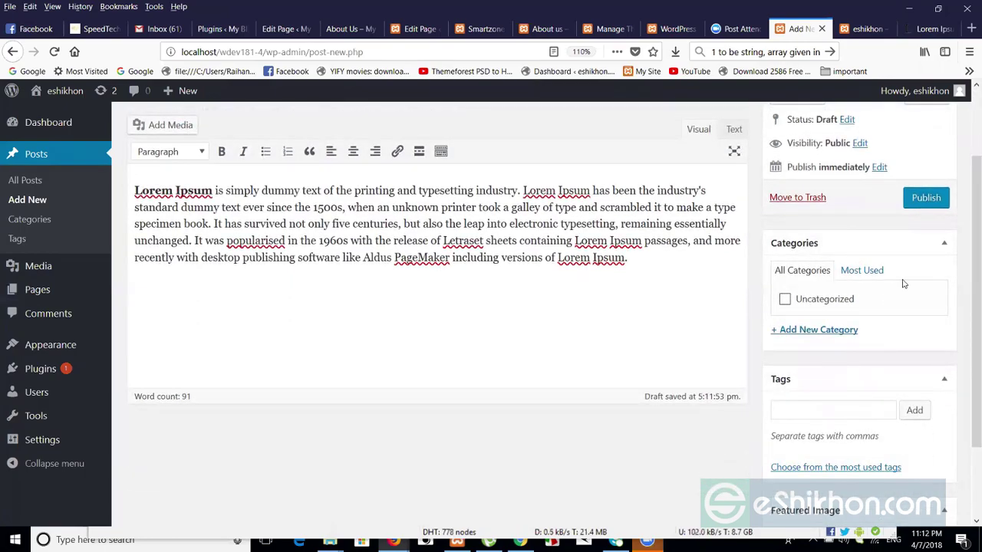
left_click(816, 330)
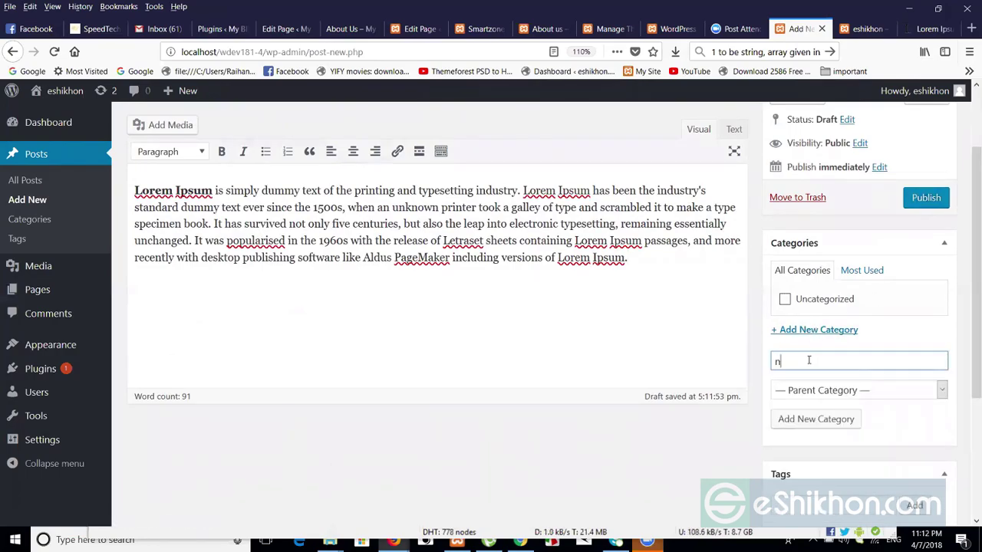
key("Return")
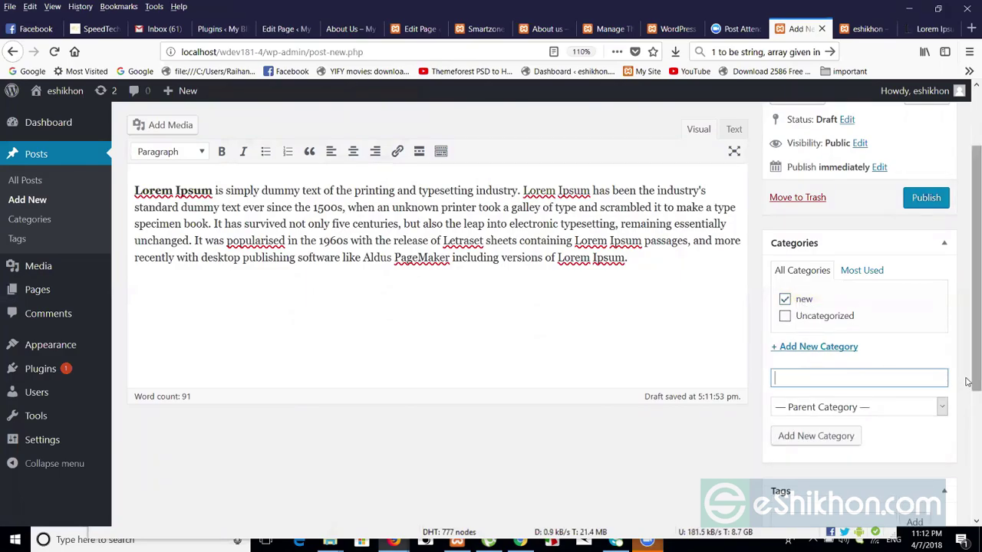
Upload 04.jpg from the corporate images folder and set it as the post's featured image.
scroll(967, 382, "down", 5)
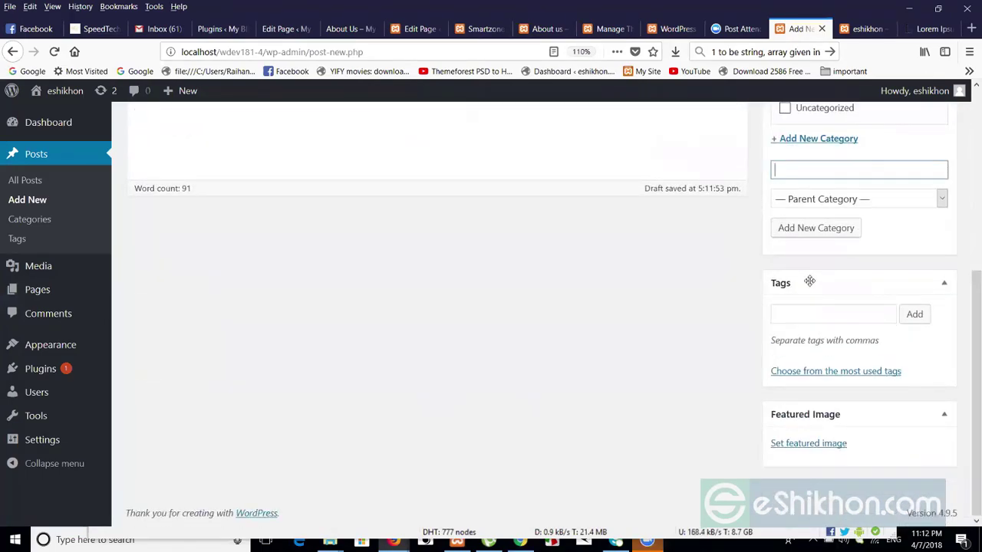
left_click(825, 451)
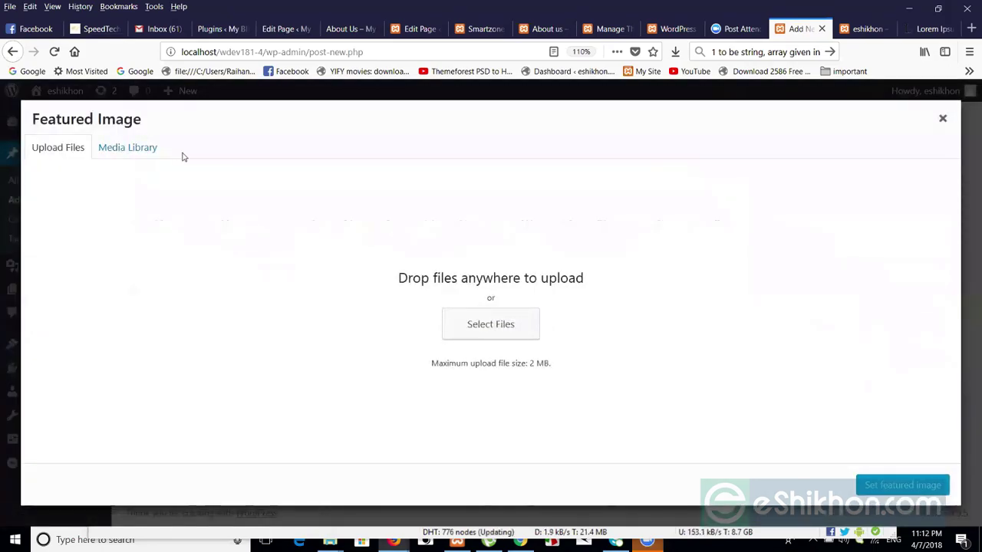
left_click(131, 150)
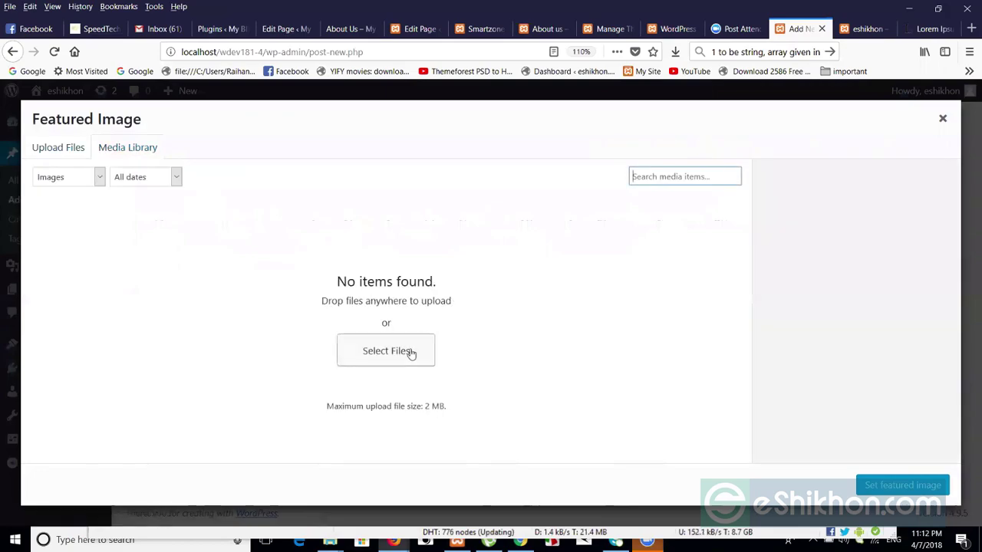
left_click(413, 351)
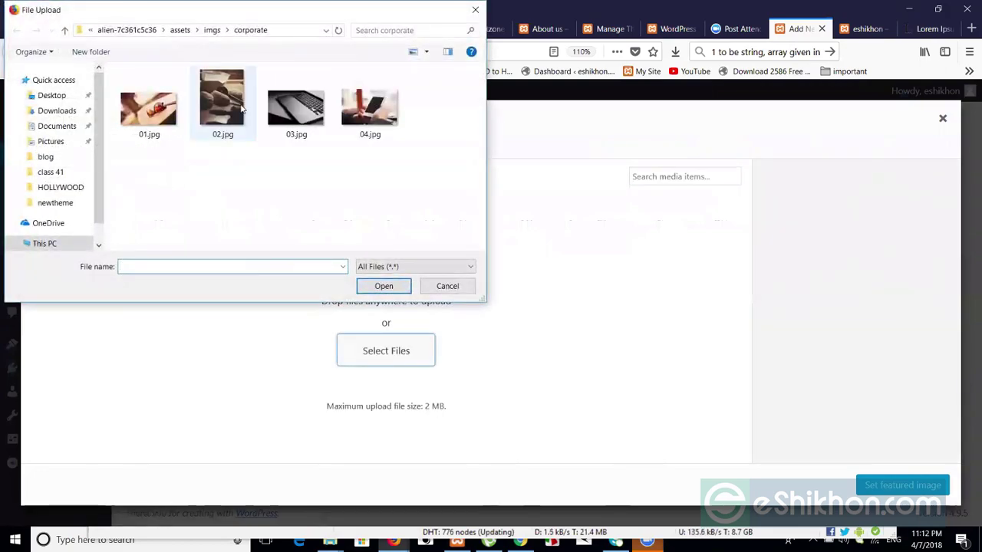
double_click(370, 108)
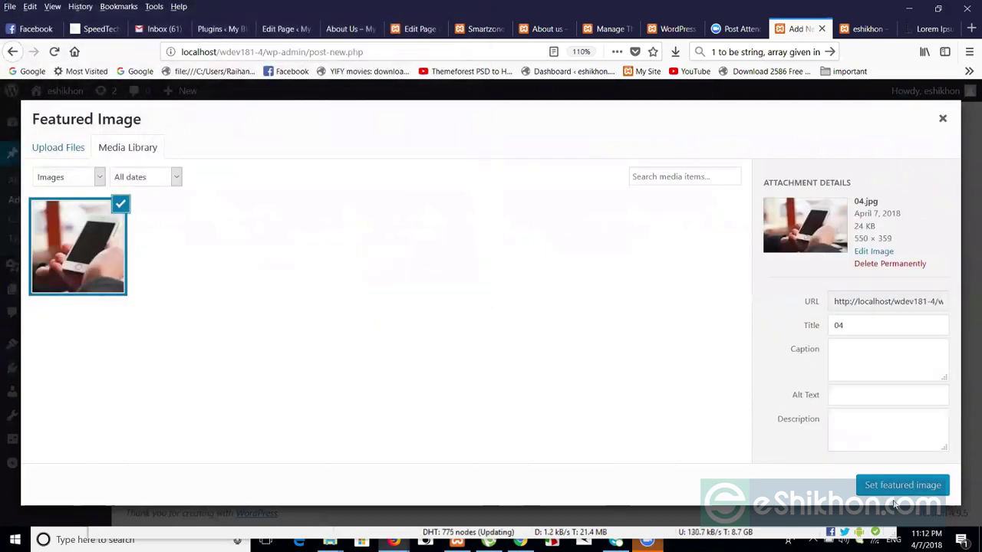
left_click(894, 487)
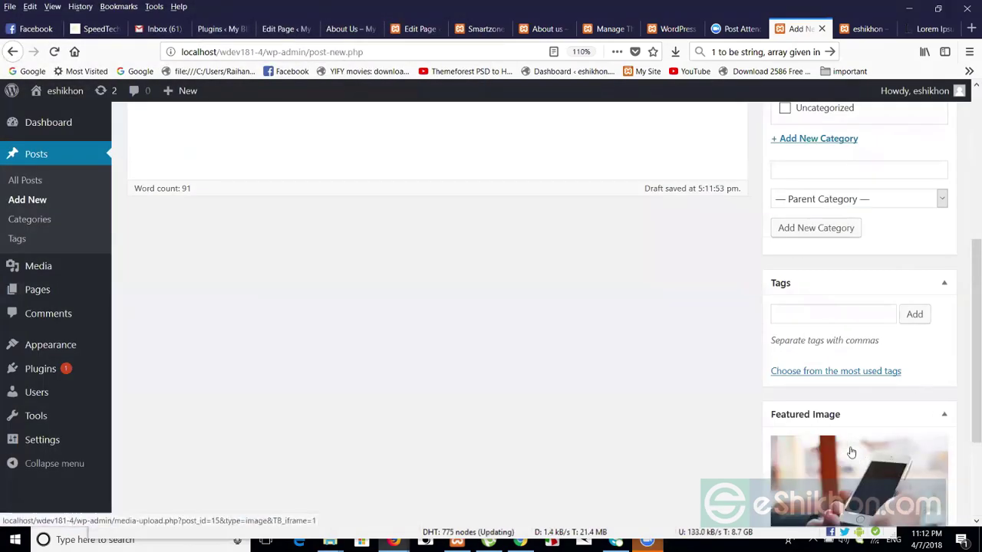
Check the post's featured image and publish the post.
scroll(968, 399, "down", 3)
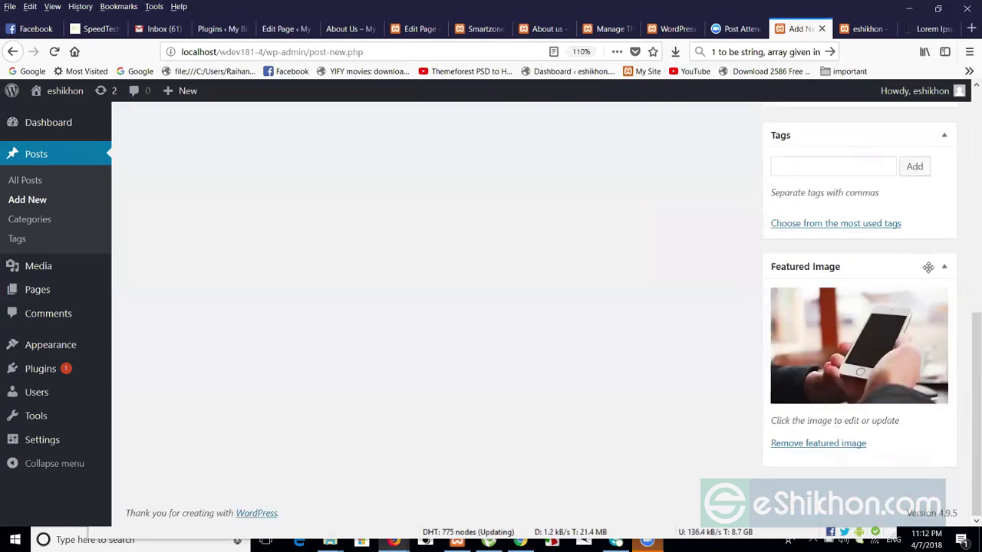
scroll(967, 345, "up", 5)
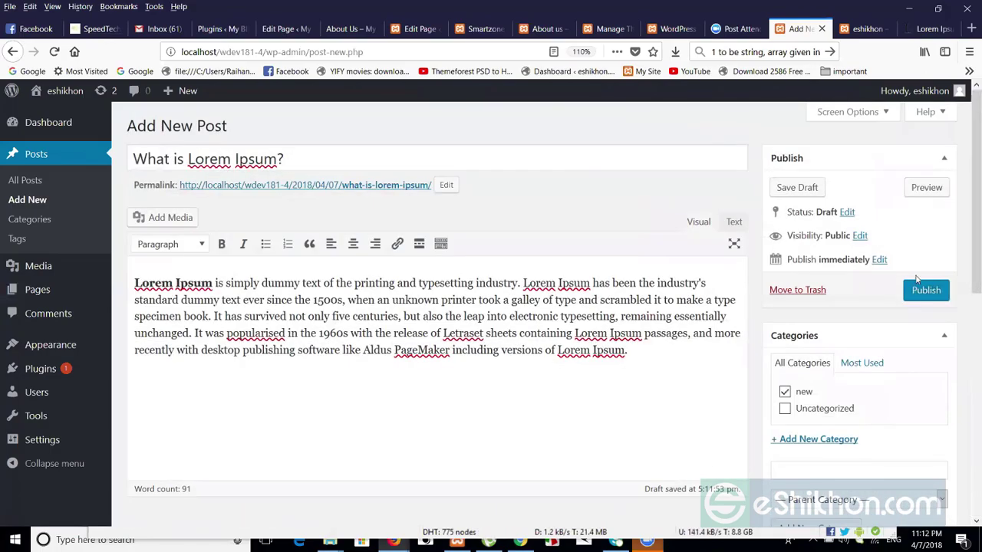
left_click(914, 295)
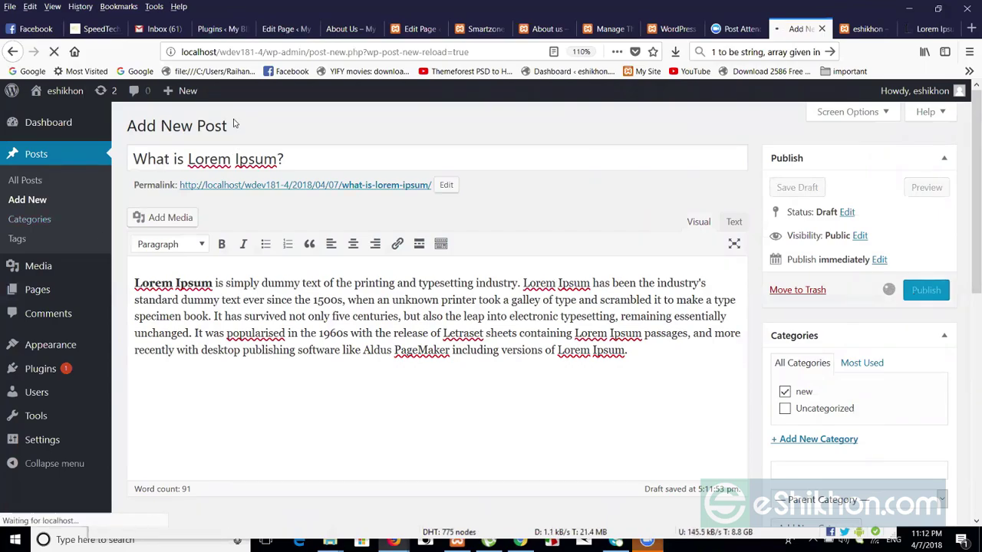
Start another new post and title it "Why do we use it?" with the heading copied from lipsum.com.
left_click(27, 199)
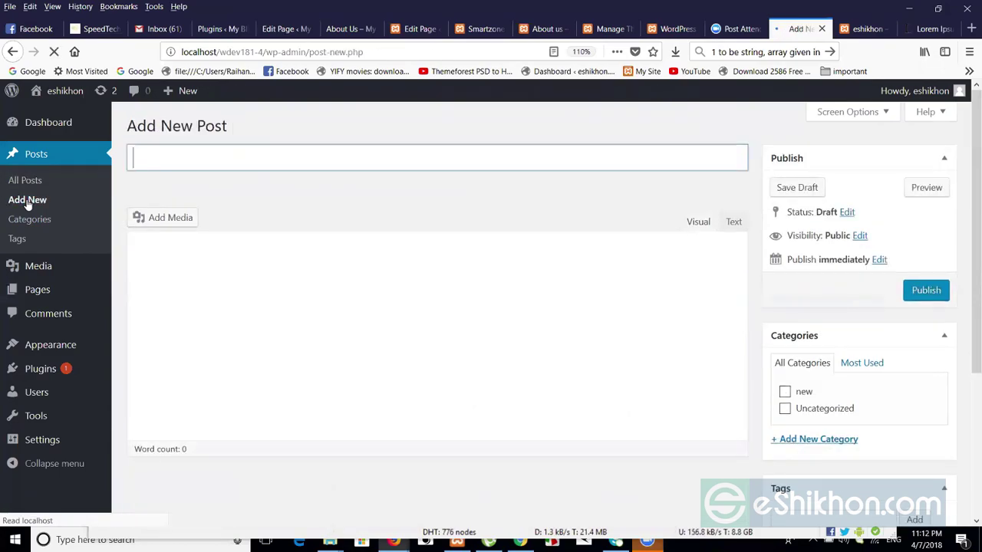
left_click(932, 28)
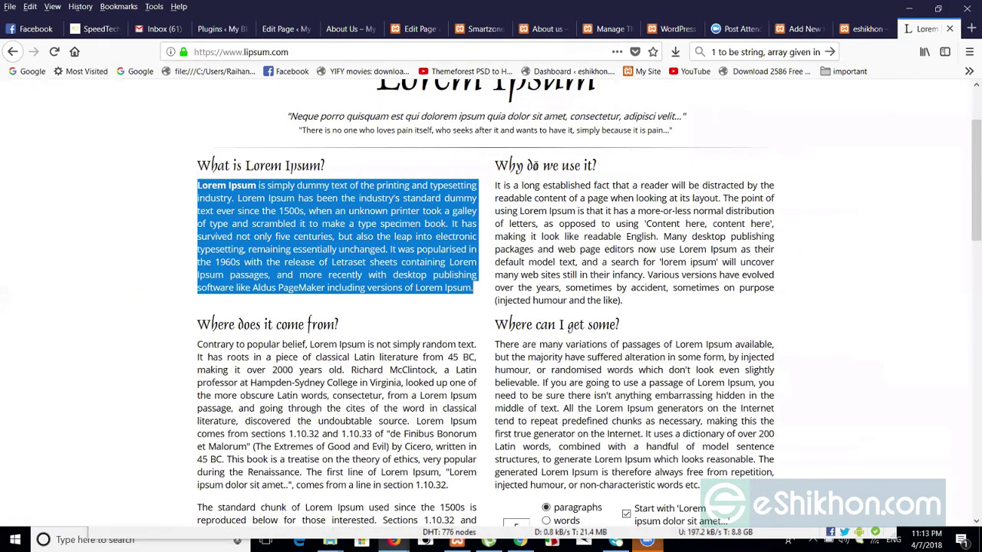
triple_click(597, 172)
key("ctrl+c")
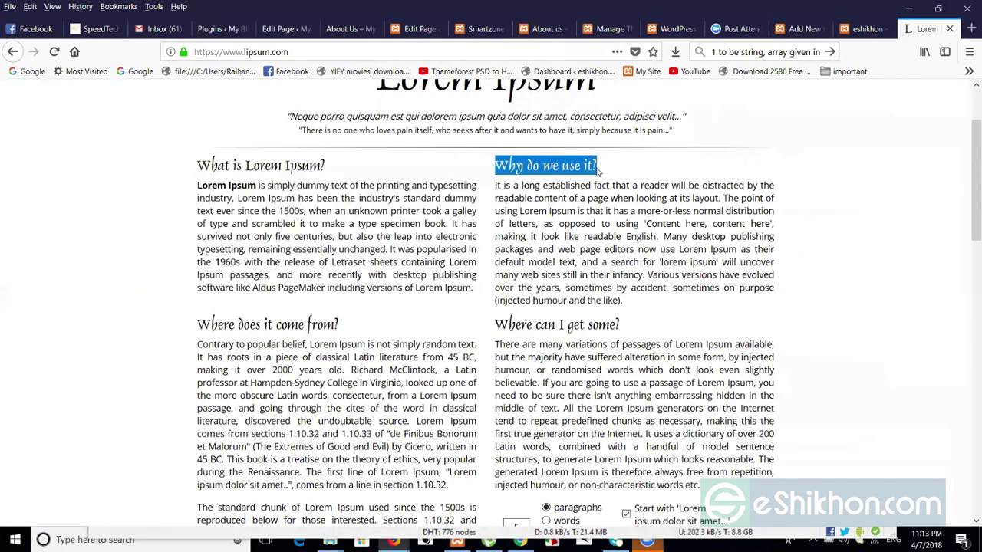
left_click(804, 28)
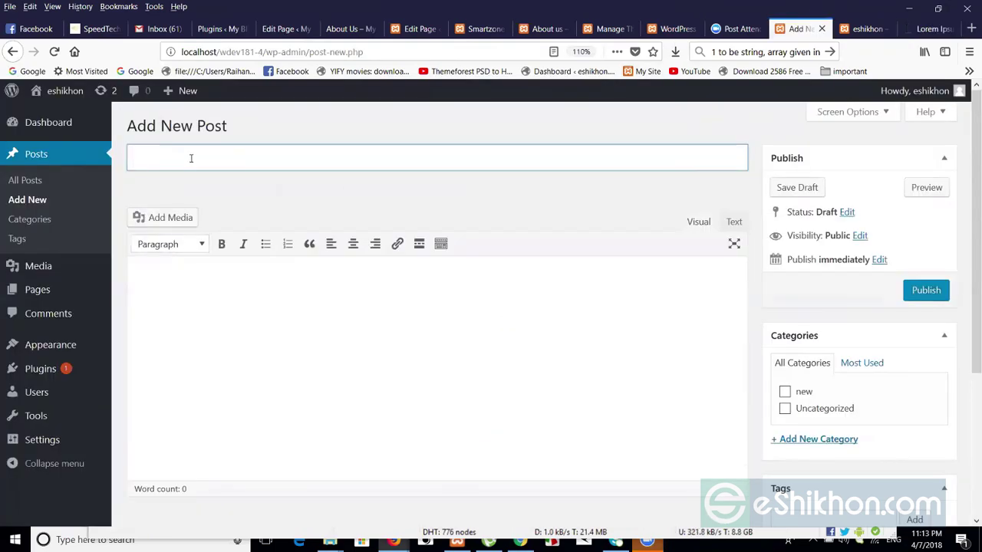
key("ctrl+v")
left_click(274, 373)
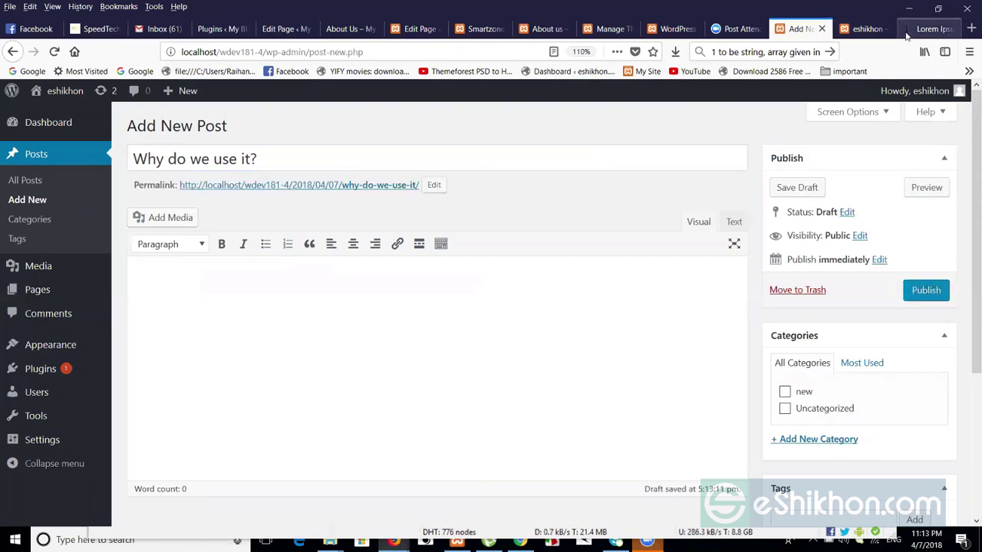
Fill the post body with the paragraph under "Why do we use it?" from lipsum.com and assign the category "new".
left_click(907, 32)
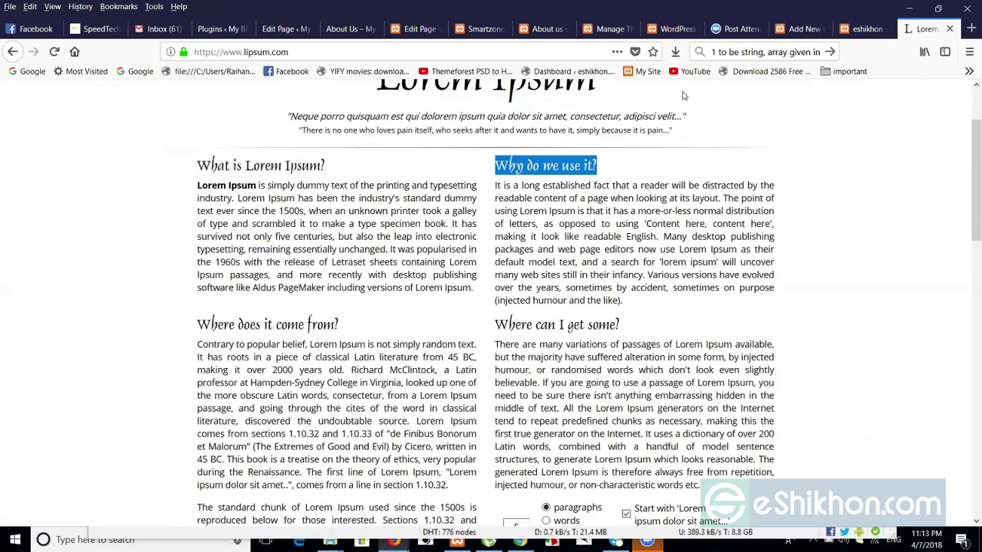
triple_click(496, 187)
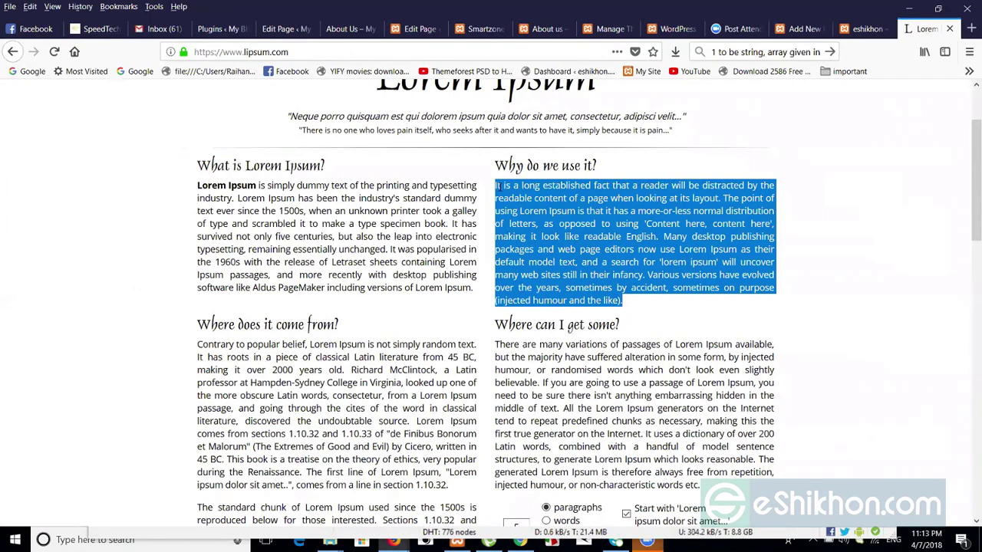
left_click(798, 29)
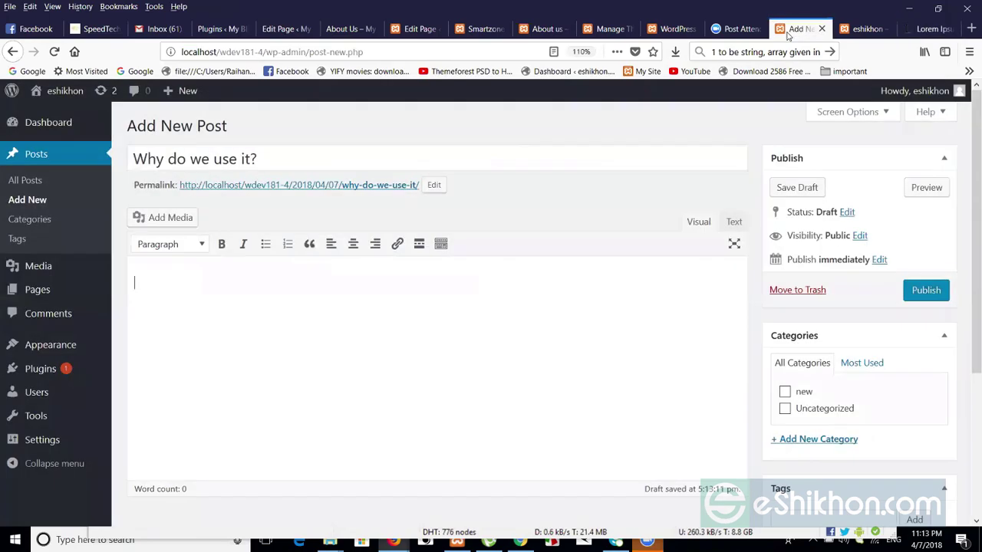
left_click(269, 303)
type("It is a long established fact that a reader will be distracted by the readable content of a page when looking at its layout. The point of using Lorem Ipsum is that it has a more-or-less normal distribution of letters, as opposed to using 'Content here, content here', making it look like readable English. Many desktop publishing packages and web page editors now use Lorem Ipsum as their default model text, and a search for 'lorem ipsum' will uncover many web sites still in their infancy. Various versions have evolved over the years, sometimes by accident, sometimes on purpose (injected humour and the like).")
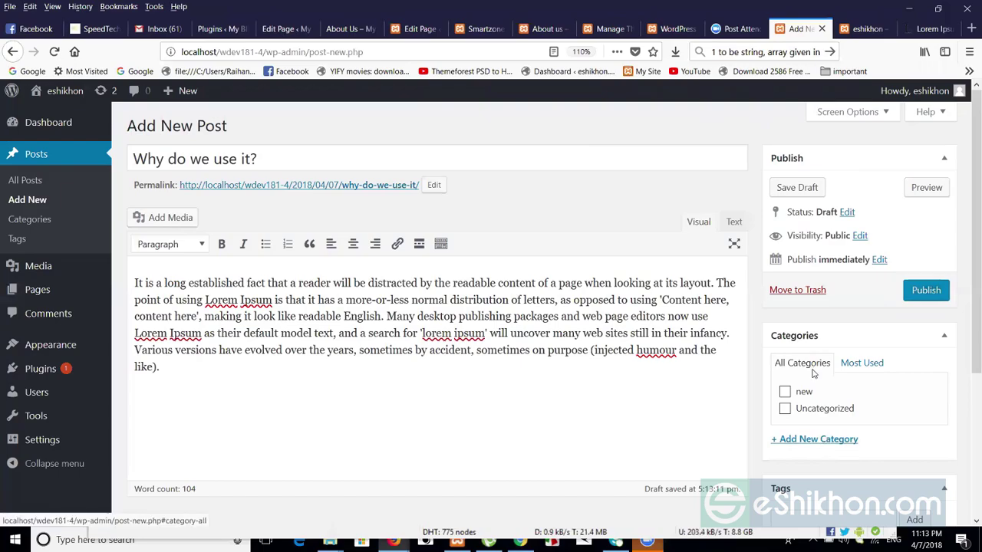
left_click(803, 392)
Upload 03.jpg from the corporate images folder and set it as the post's featured image.
scroll(967, 337, "down", 3)
scroll(967, 395, "down", 2)
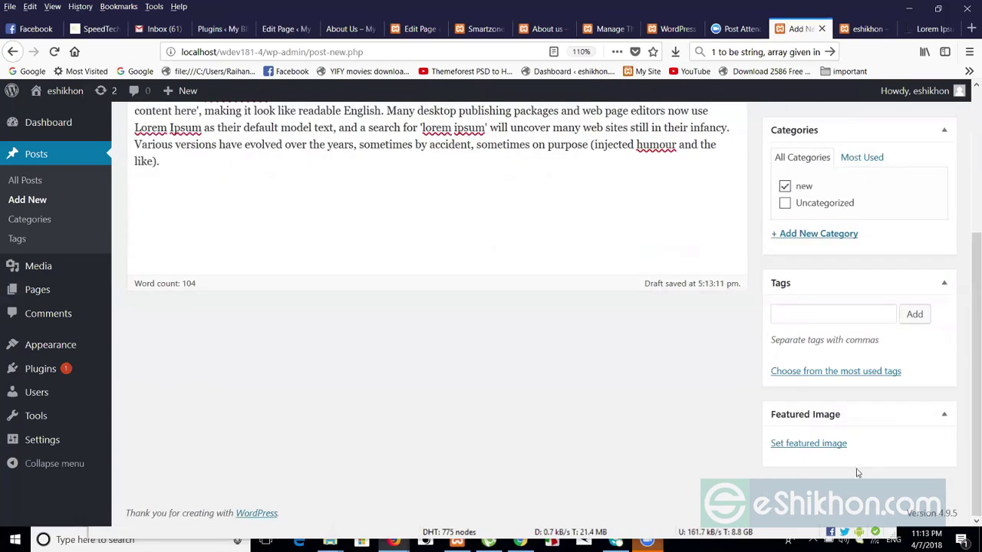
left_click(810, 445)
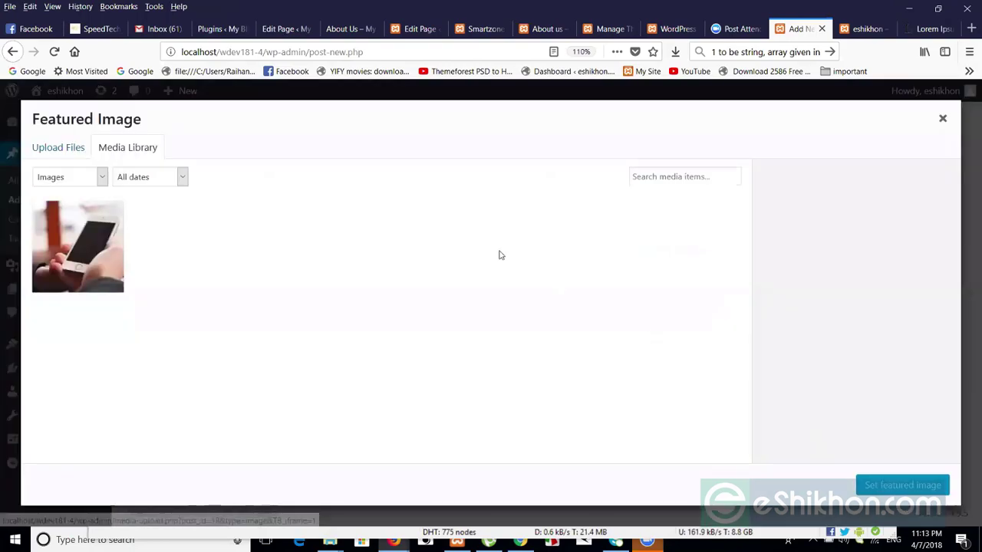
left_click(80, 147)
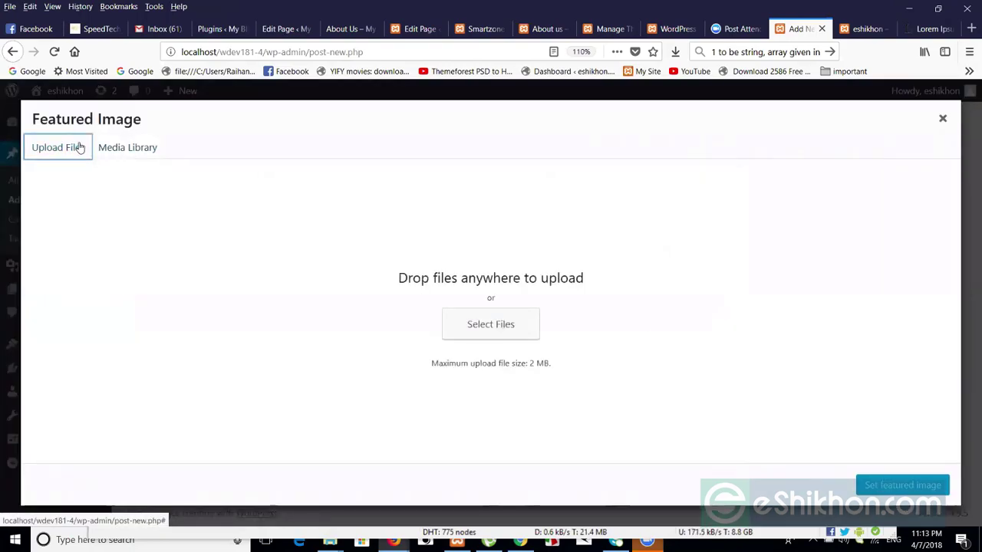
left_click(505, 314)
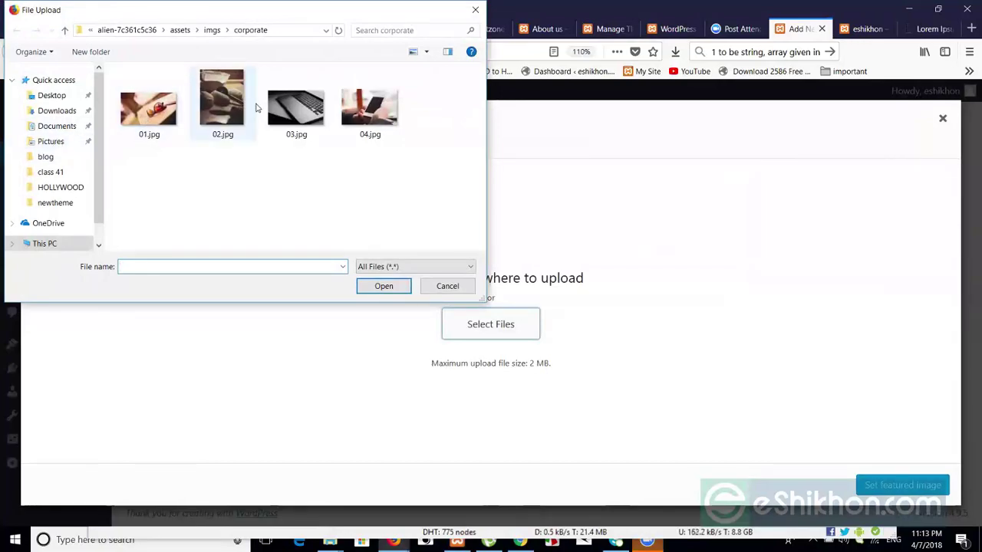
double_click(295, 106)
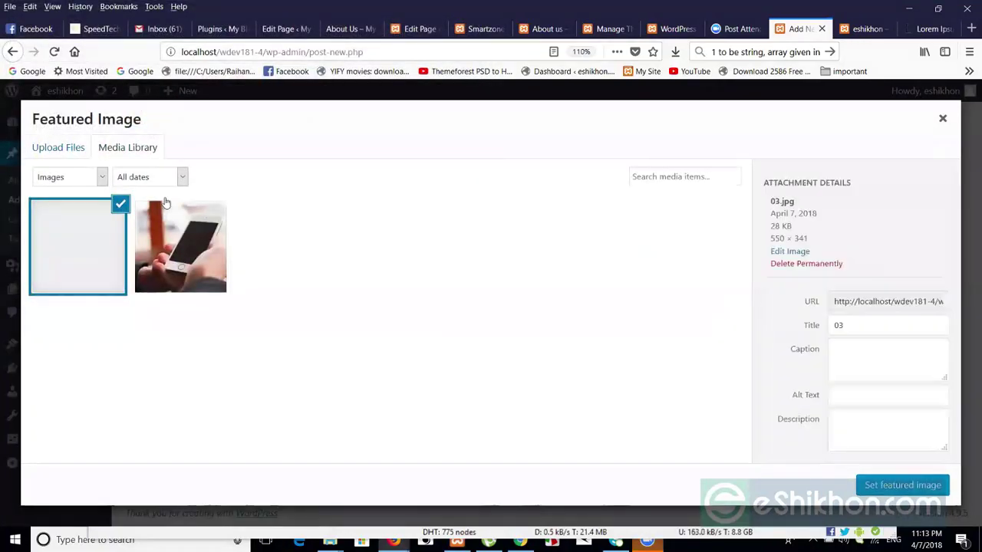
left_click(875, 486)
Check the featured image, publish the "Why do we use it?" post and open the list of all posts.
scroll(967, 428, "down", 2)
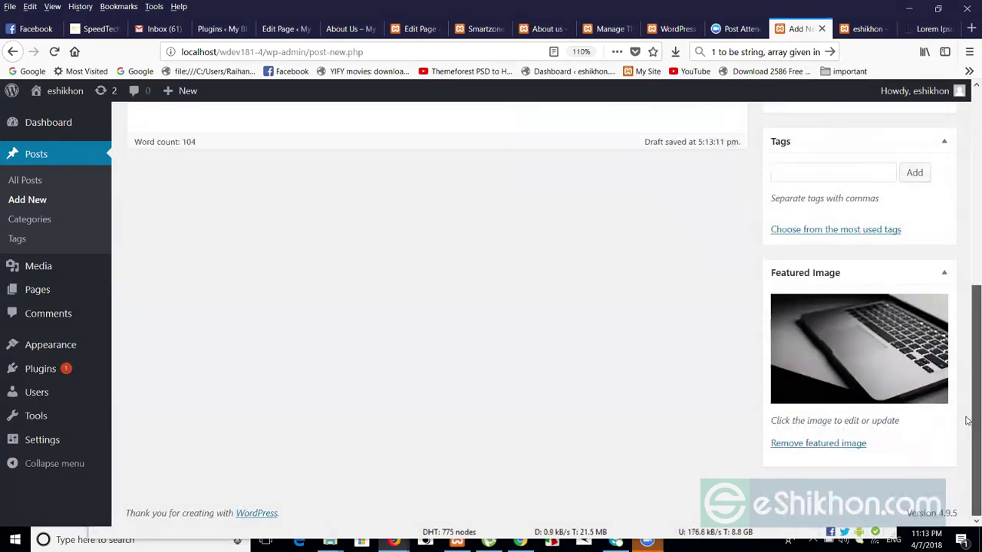
scroll(968, 428, "up", 5)
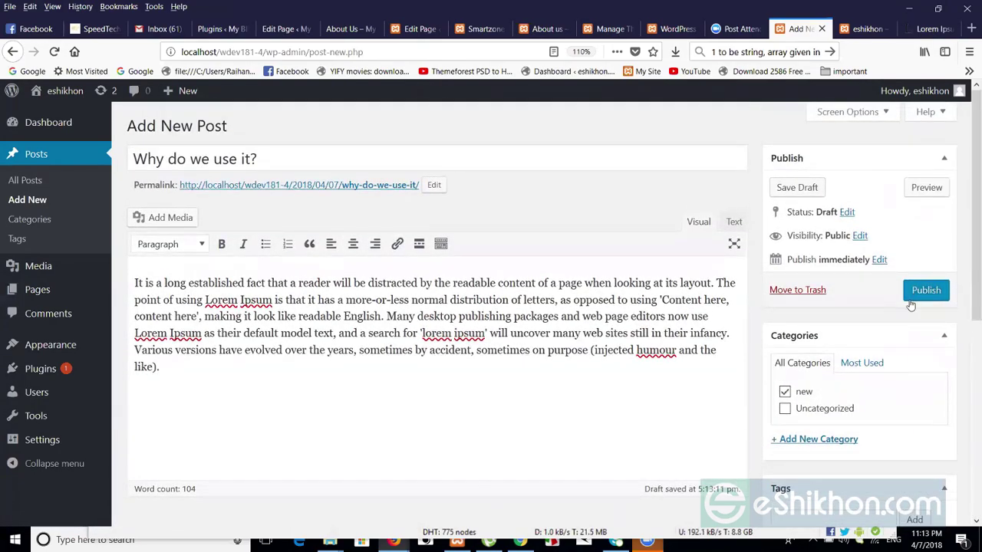
left_click(924, 292)
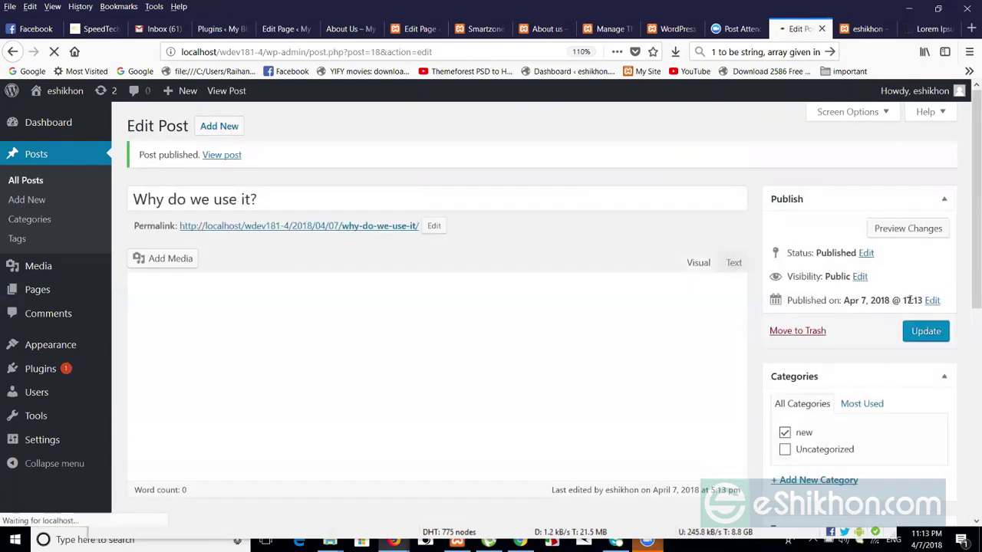
left_click(24, 179)
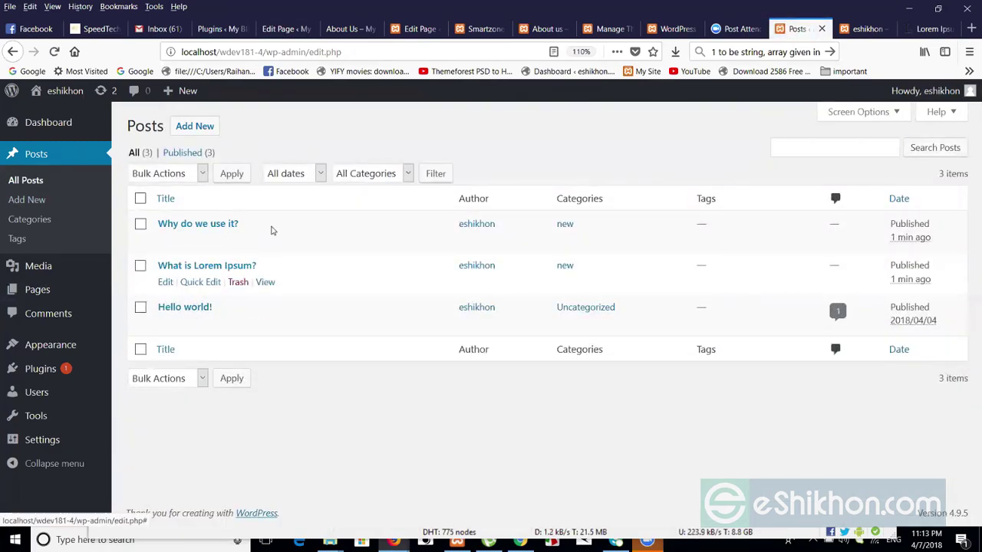
Reload the site's front page and examine its sections down to Latest news for the published posts.
left_click(843, 30)
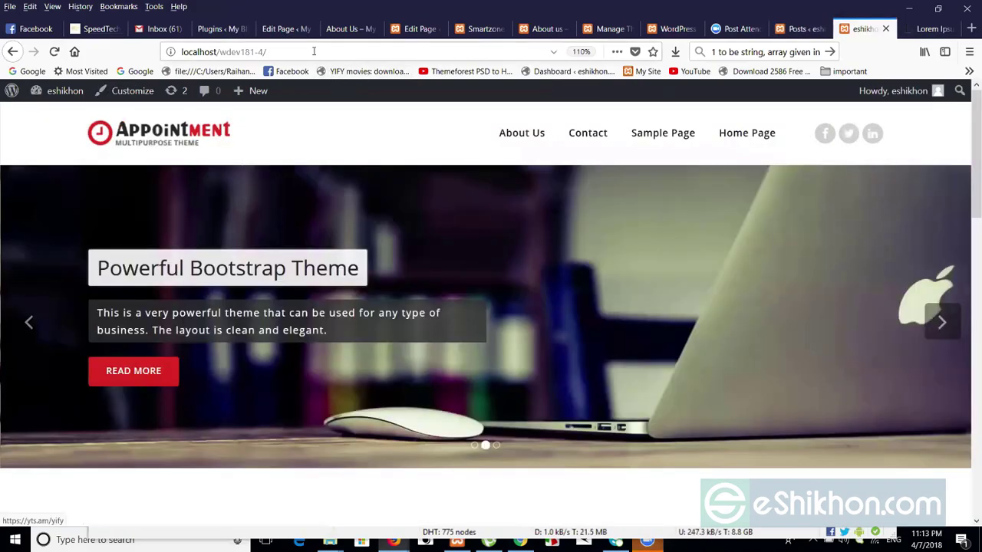
left_click(313, 52)
key("Return")
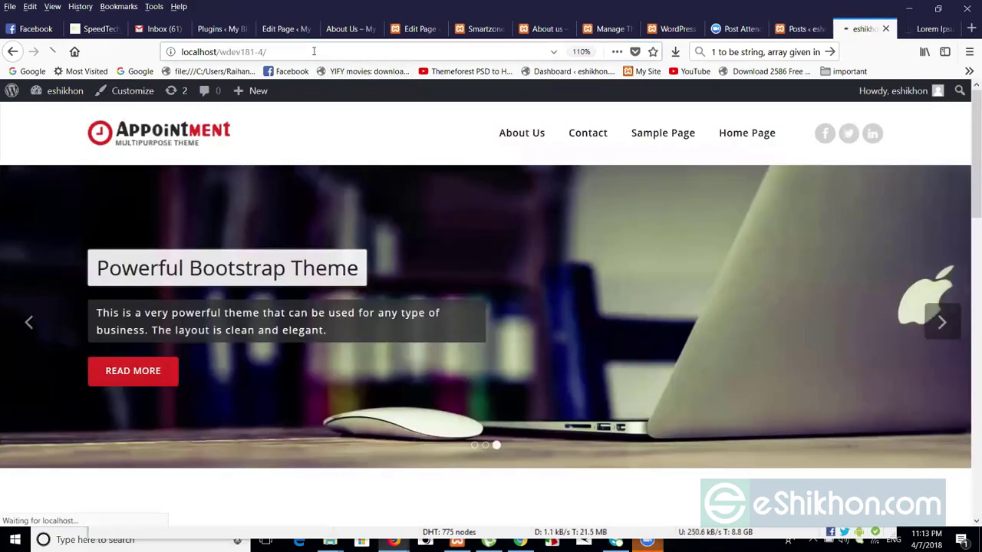
scroll(968, 310, "down", 3)
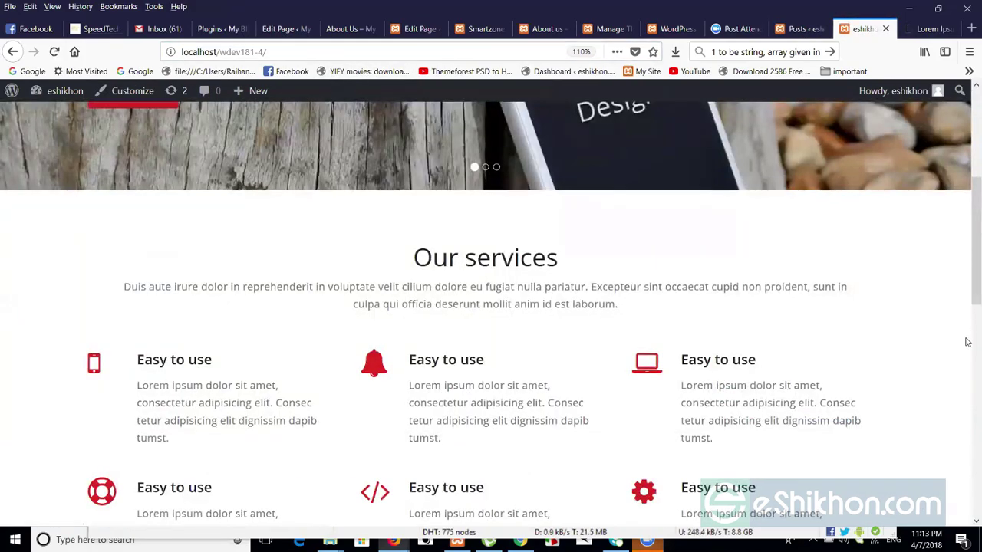
scroll(968, 322, "down", 10)
scroll(968, 500, "down", 3)
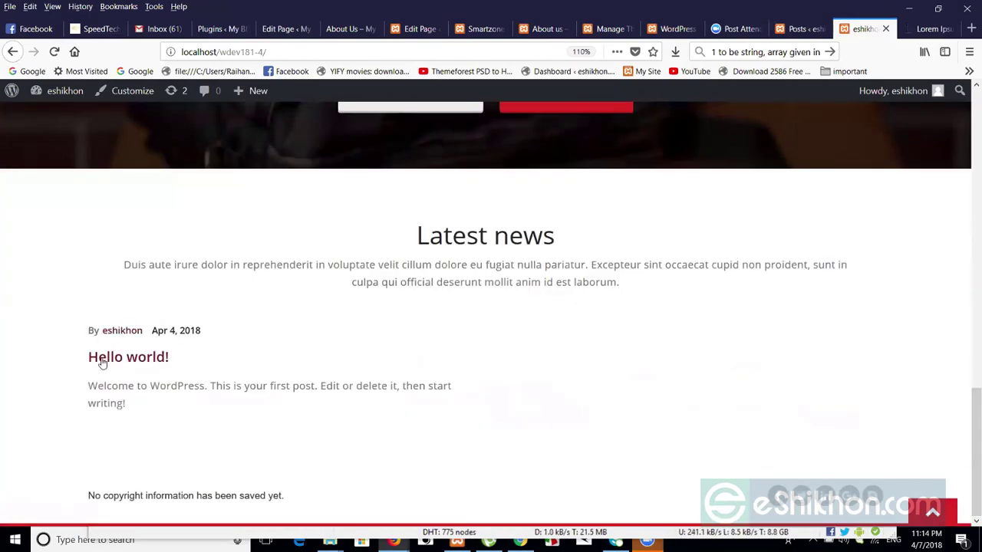
left_click_drag(968, 401, 969, 119)
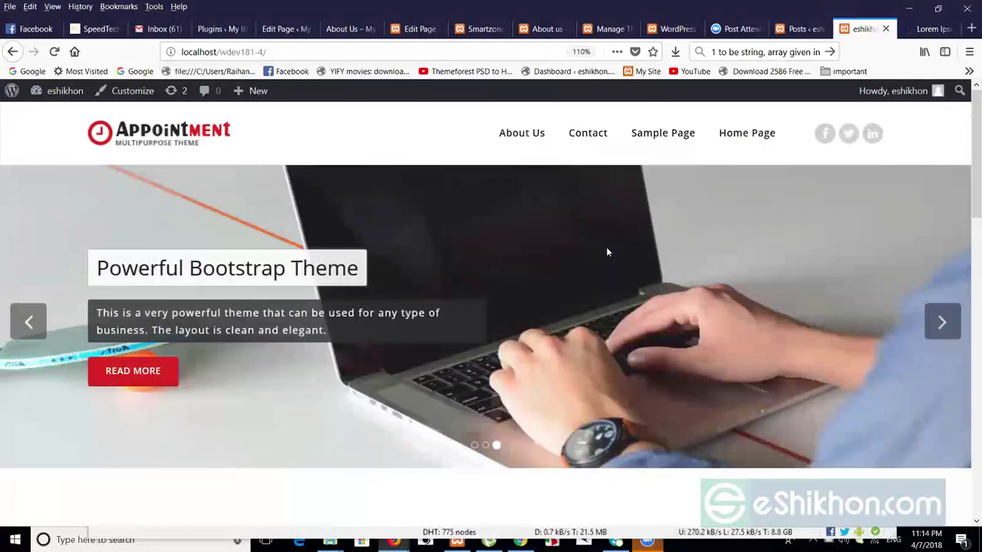
Create a new page titled "blog" and publish it.
left_click(797, 28)
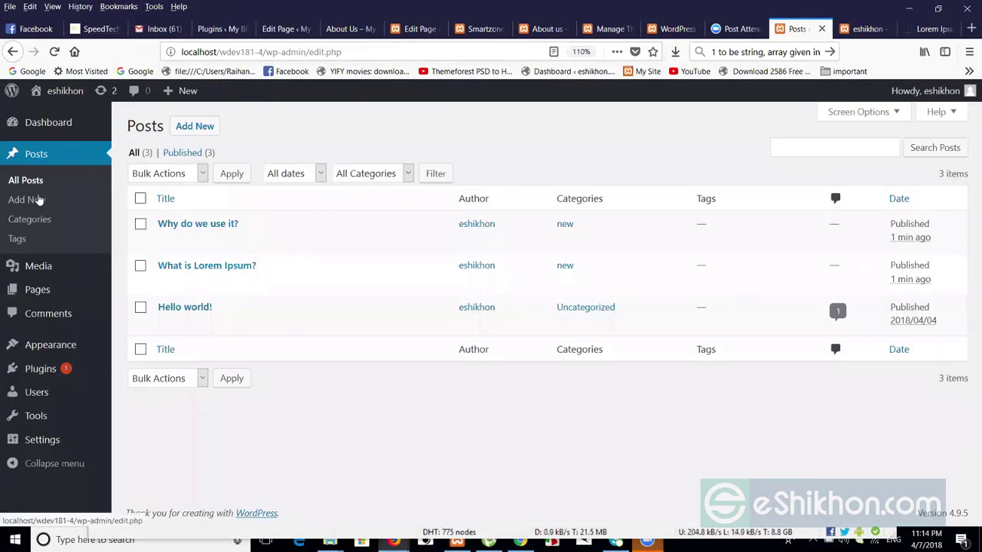
left_click(46, 291)
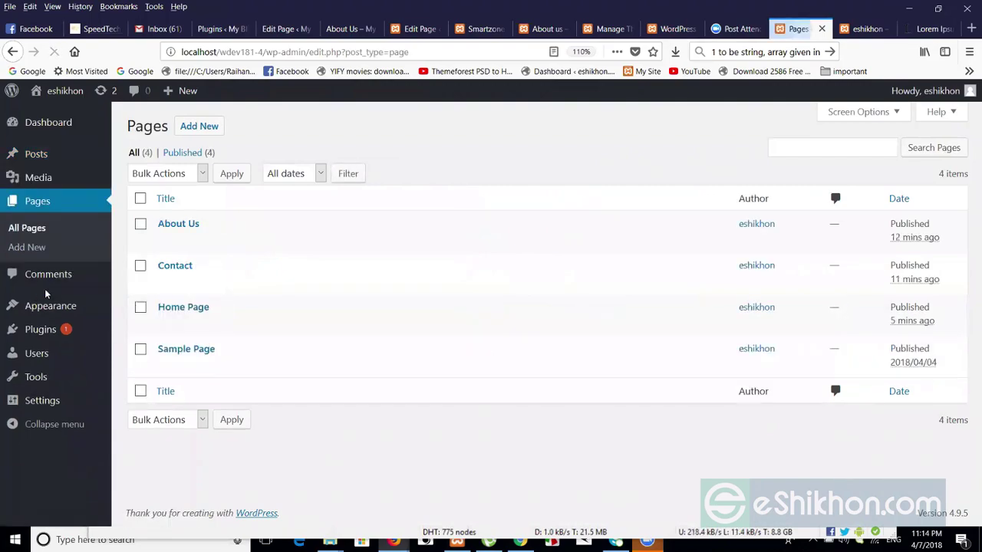
left_click(201, 126)
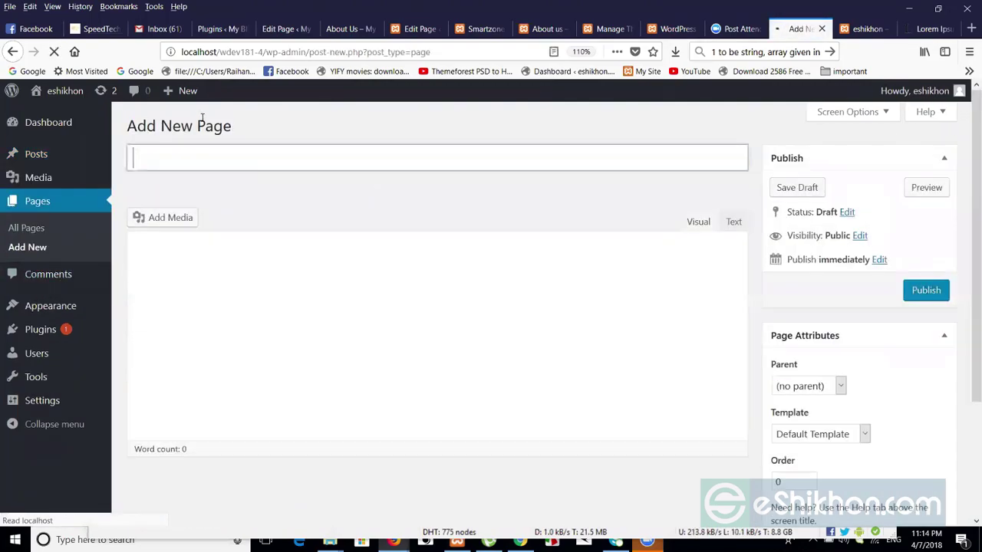
left_click(208, 161)
type("blog")
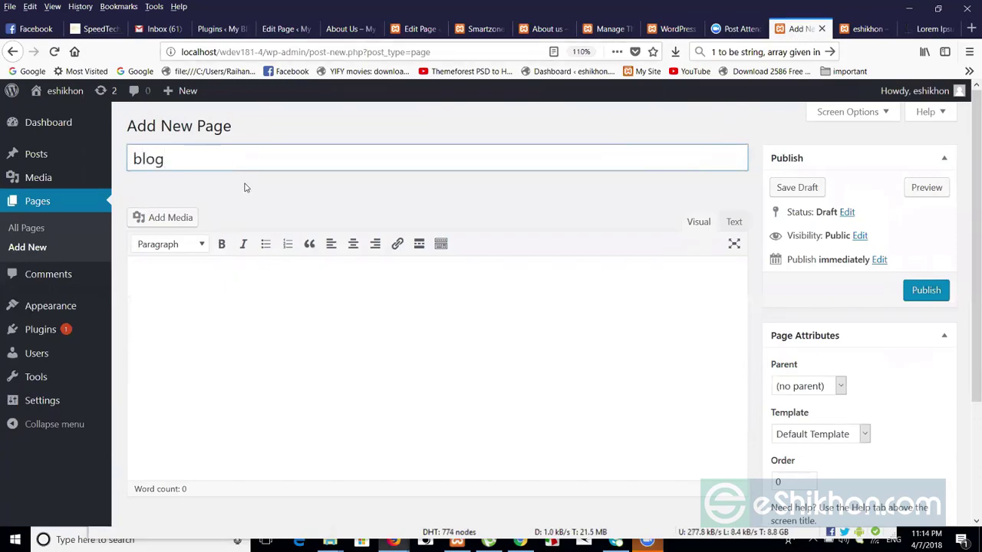
left_click(911, 290)
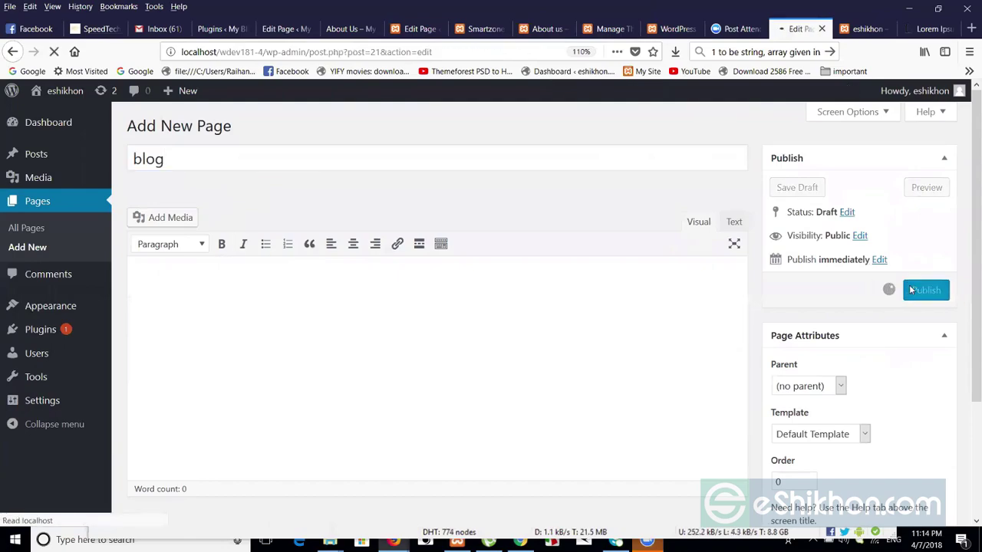
Open the site's navigation menu for editing and move Home Page to the first place in its structure.
mouse_move(46, 306)
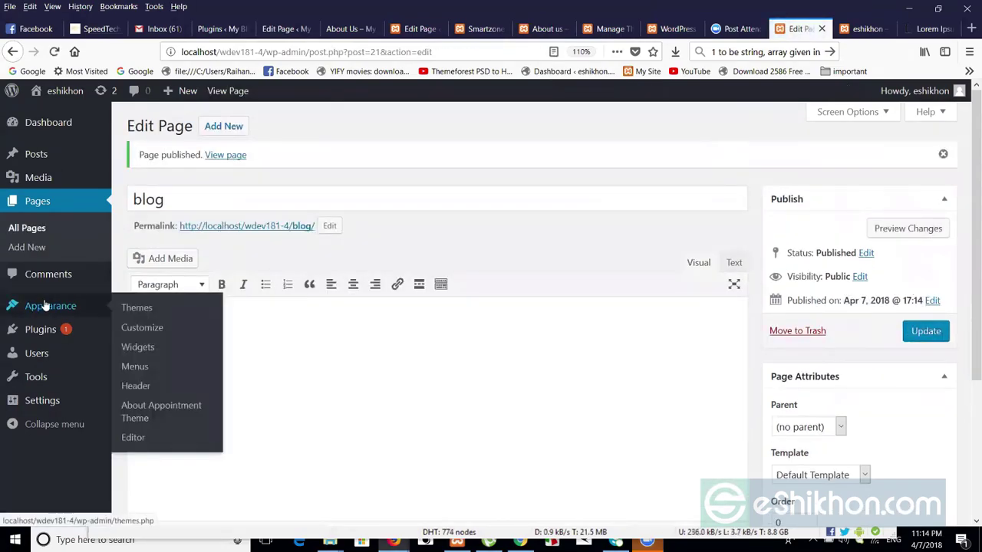
left_click(132, 368)
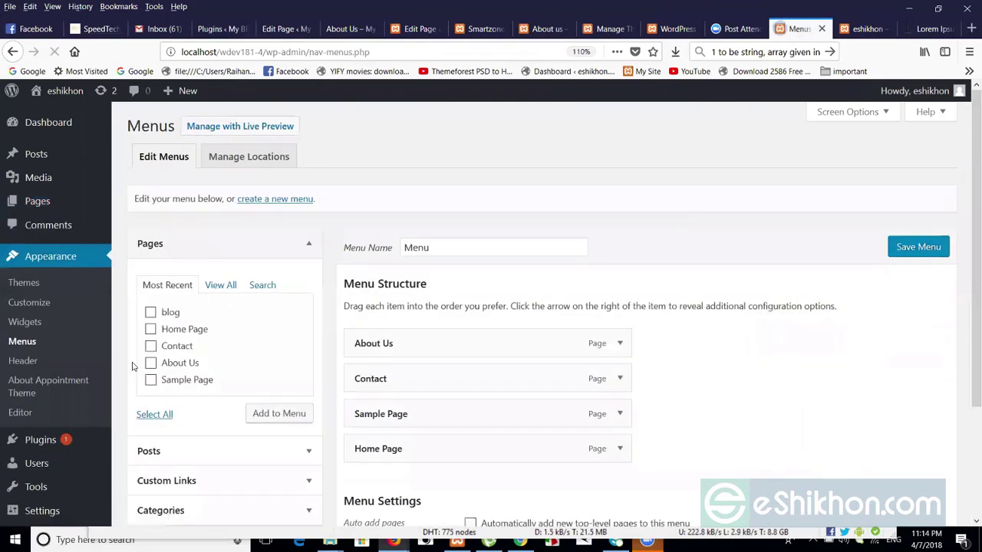
scroll(968, 236, "down", 3)
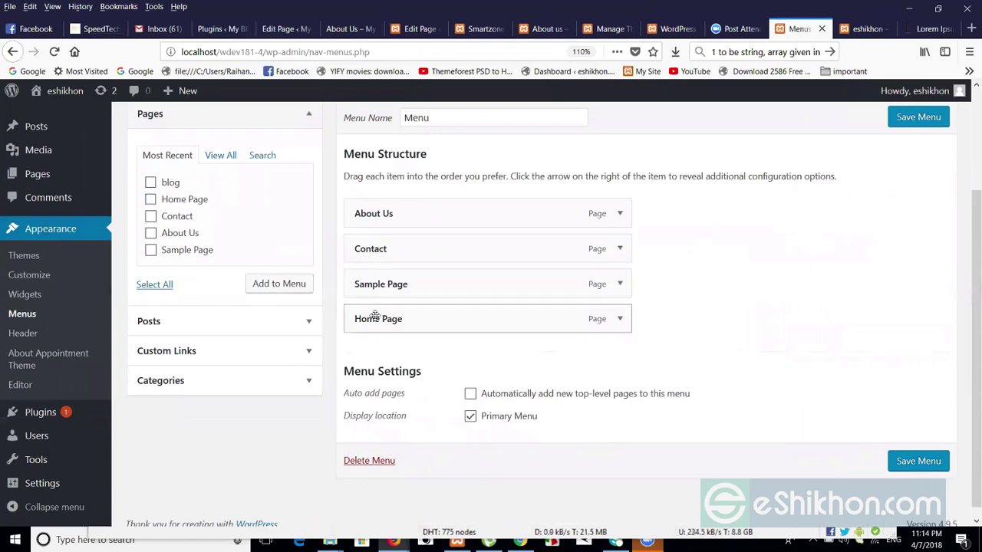
left_click_drag(375, 319, 377, 234)
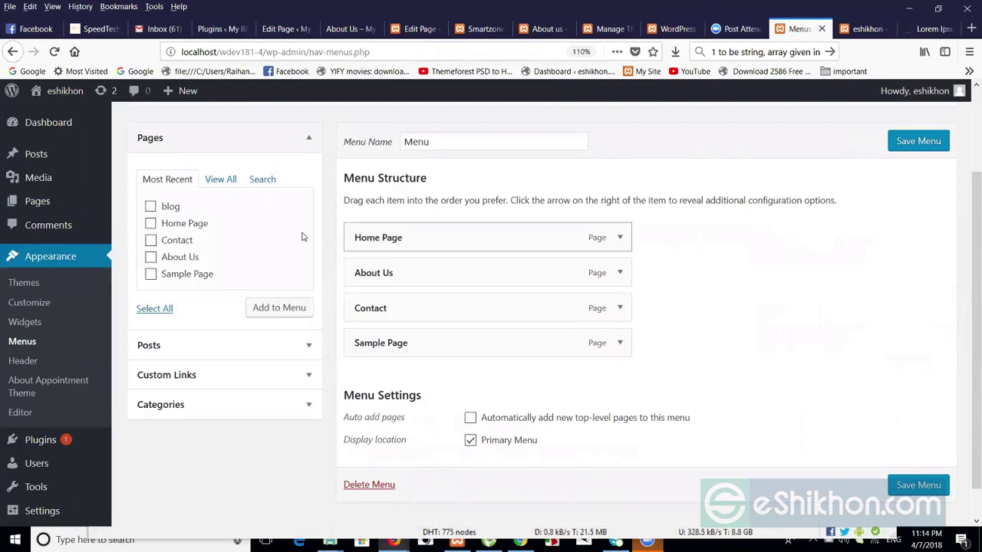
Add the blog page to the menu, place it directly after Home Page and save the menu.
left_click(172, 209)
left_click(275, 309)
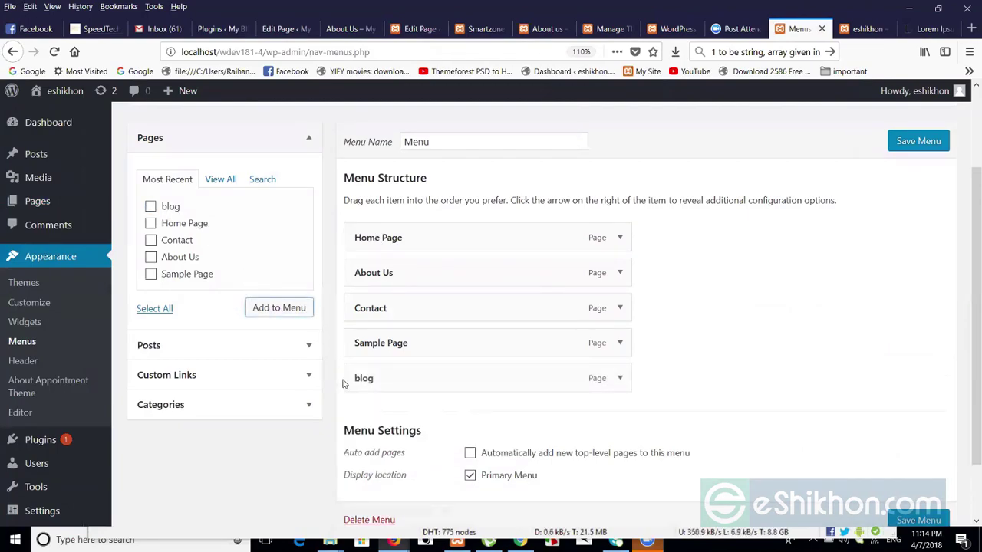
left_click_drag(351, 377, 371, 272)
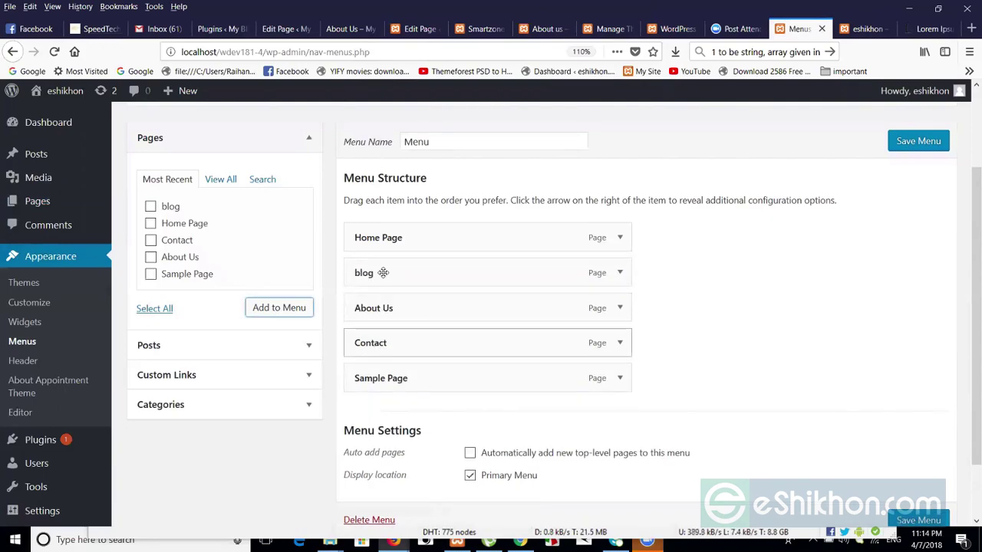
left_click(901, 145)
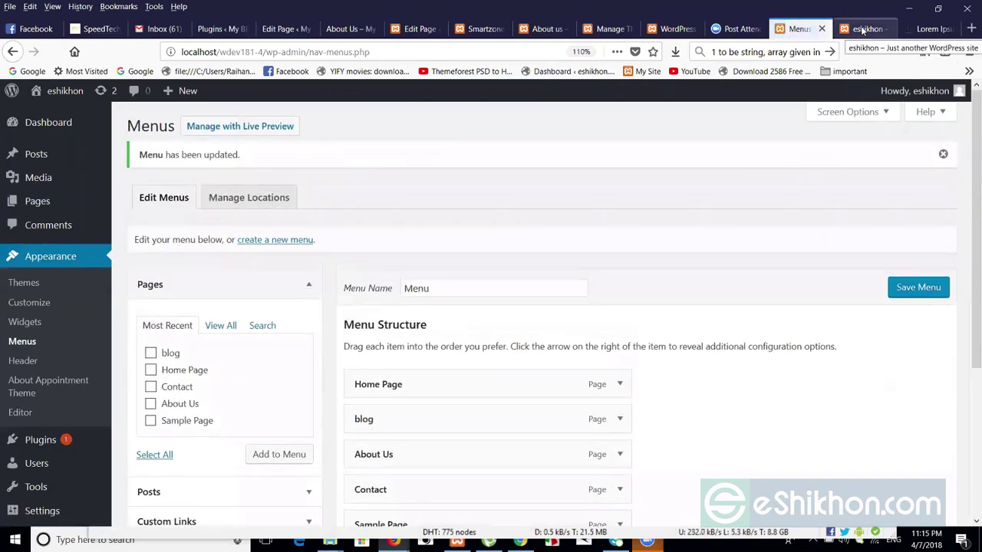
Reload the site's front page and check the blog and Home Page links in its navigation menu.
left_click(865, 28)
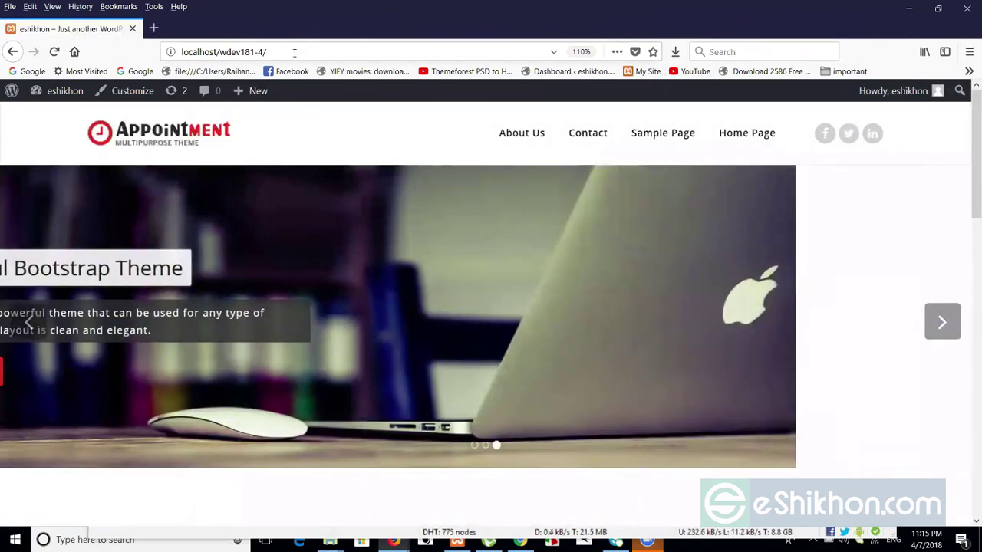
left_click(294, 52)
key("Return")
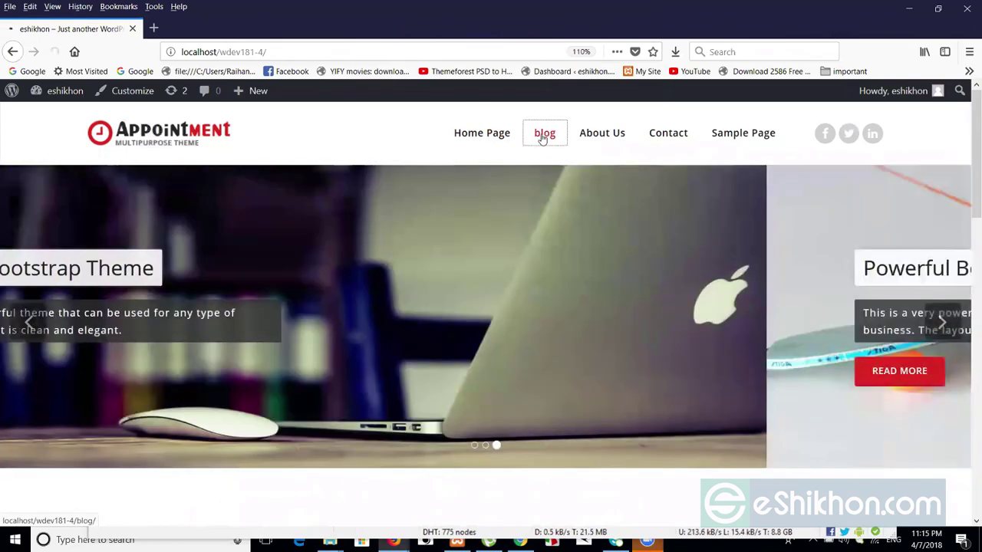
left_click(543, 135)
left_click(454, 135)
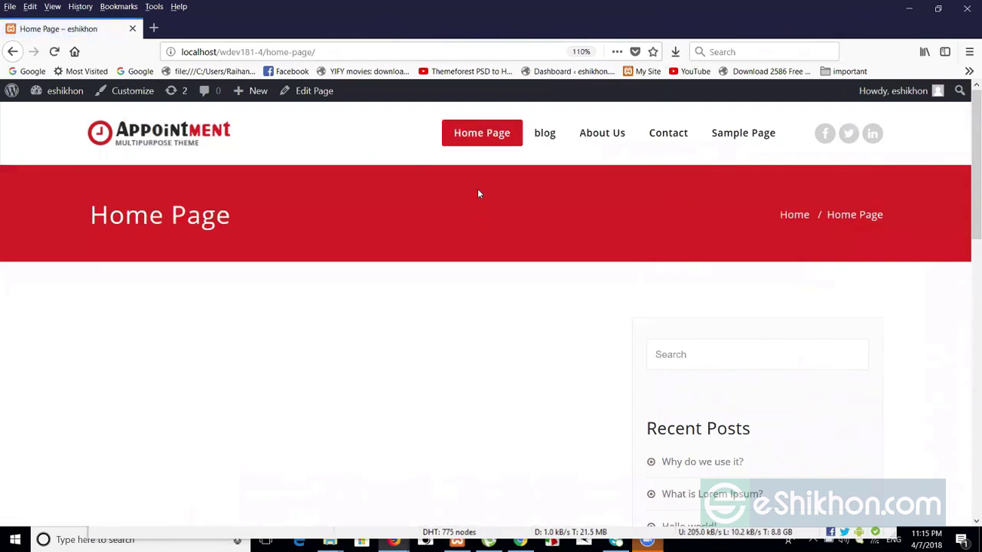
Return to the site's root address localhost/wdev181-4/ to view the front page, and close that browser window.
left_click_drag(268, 52, 344, 54)
key("BackSpace")
key("Return")
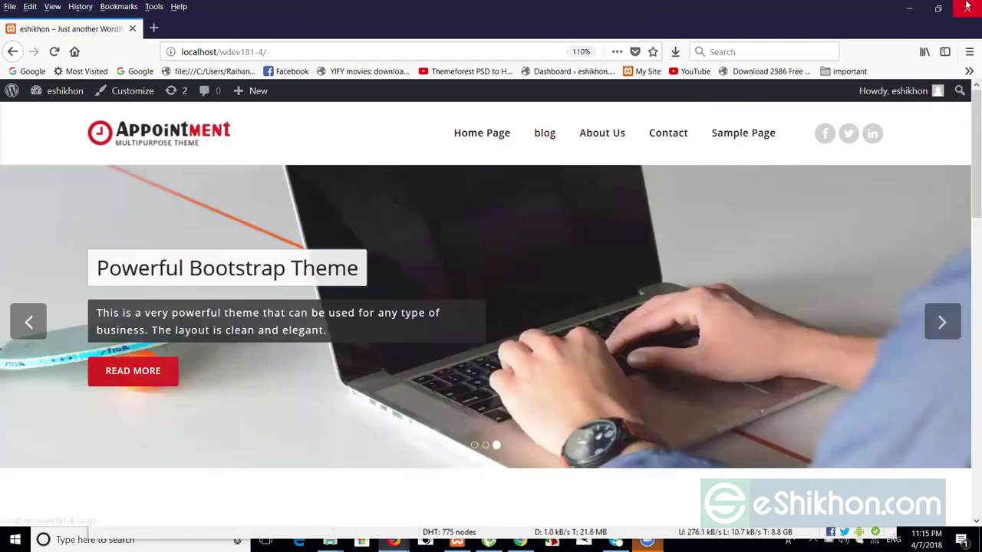
left_click(966, 6)
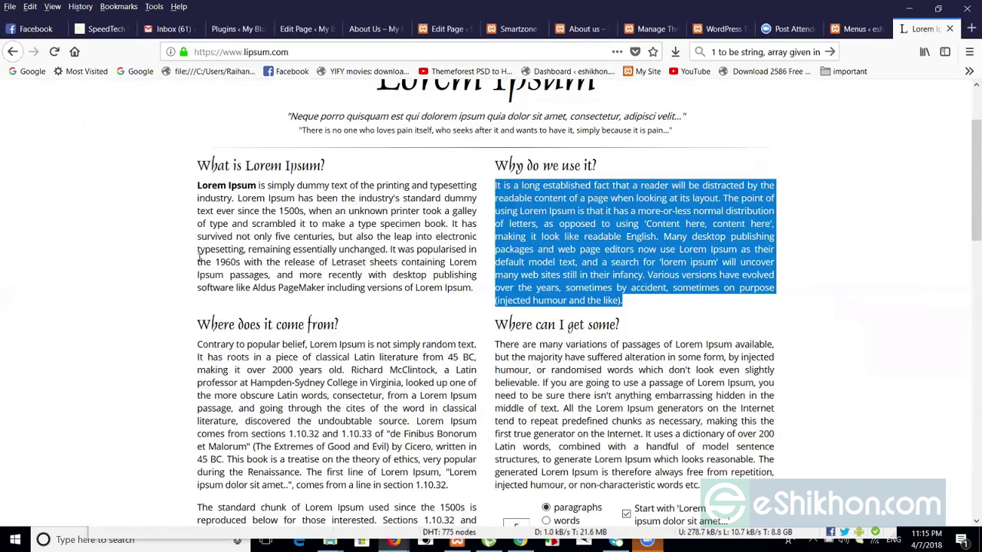
Open the site's Reading settings and make the homepage display a static page, with Home Page as the homepage.
key("ctrl+shift+Tab")
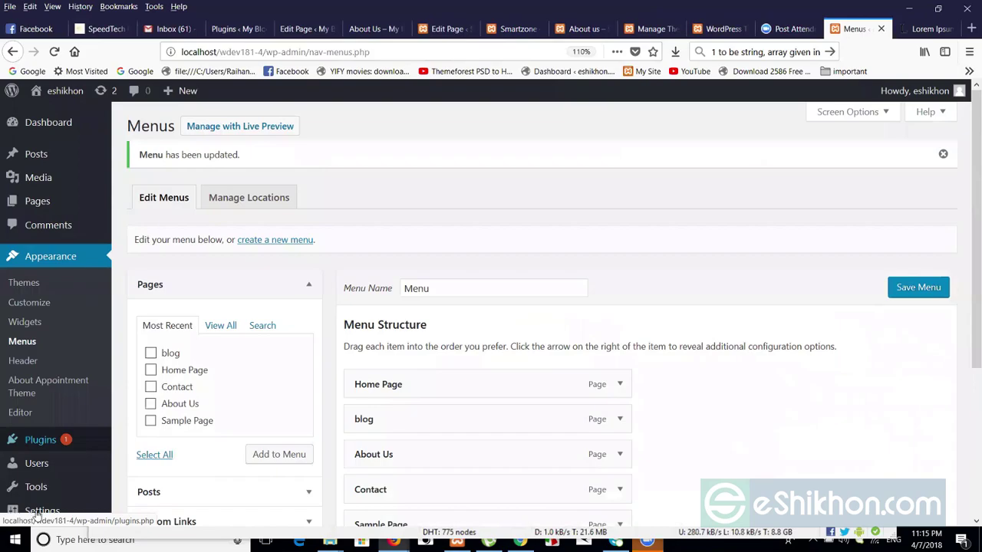
mouse_move(37, 516)
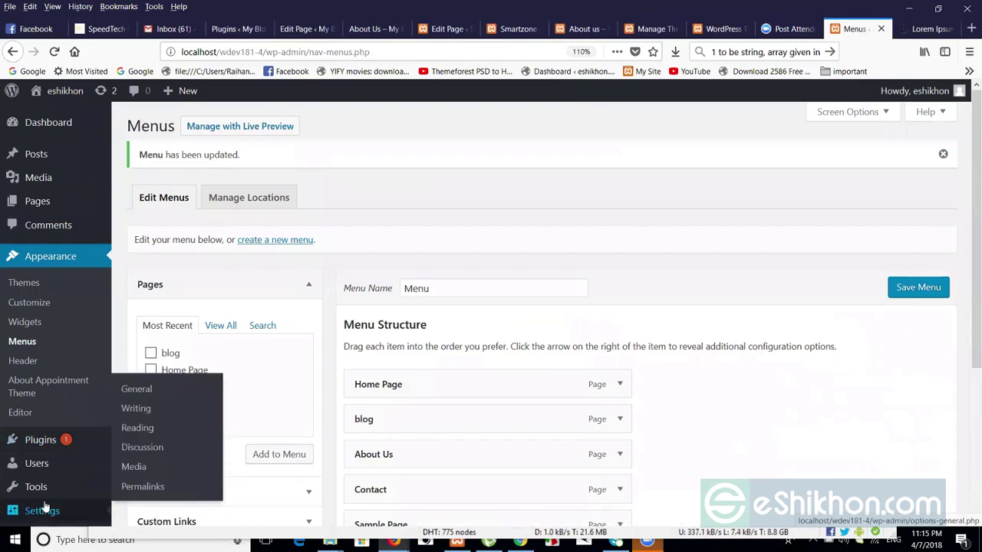
left_click(143, 434)
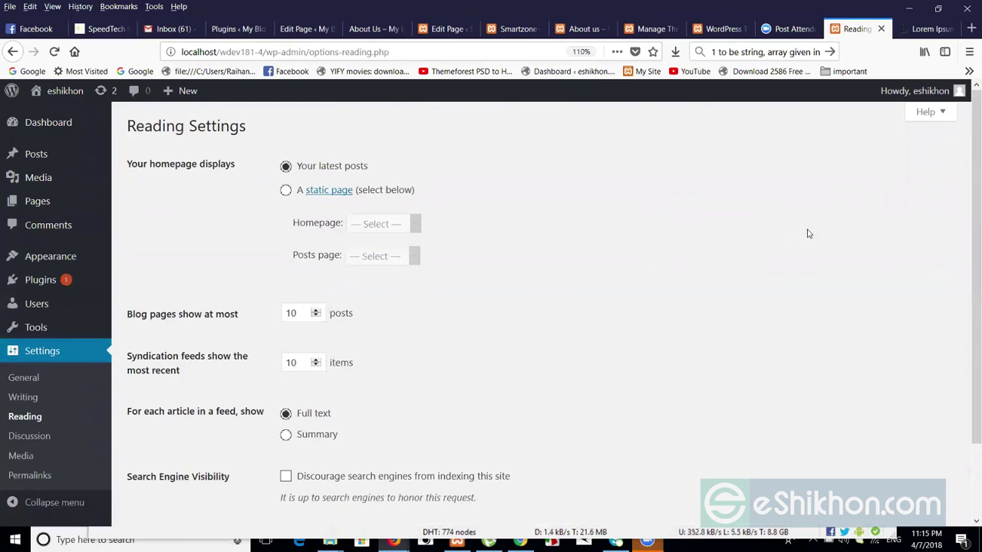
scroll(968, 230, "down", 2)
scroll(968, 230, "up", 1)
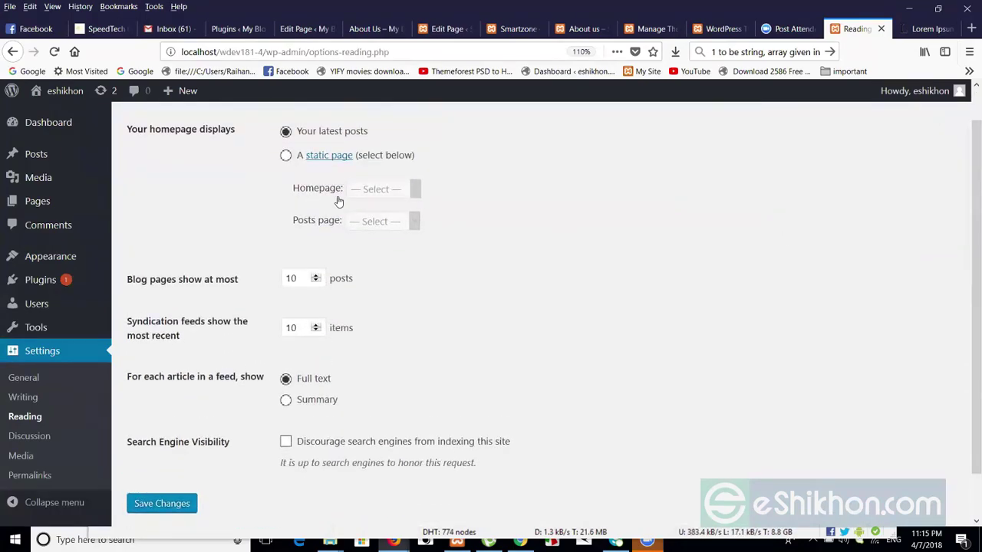
left_click(286, 157)
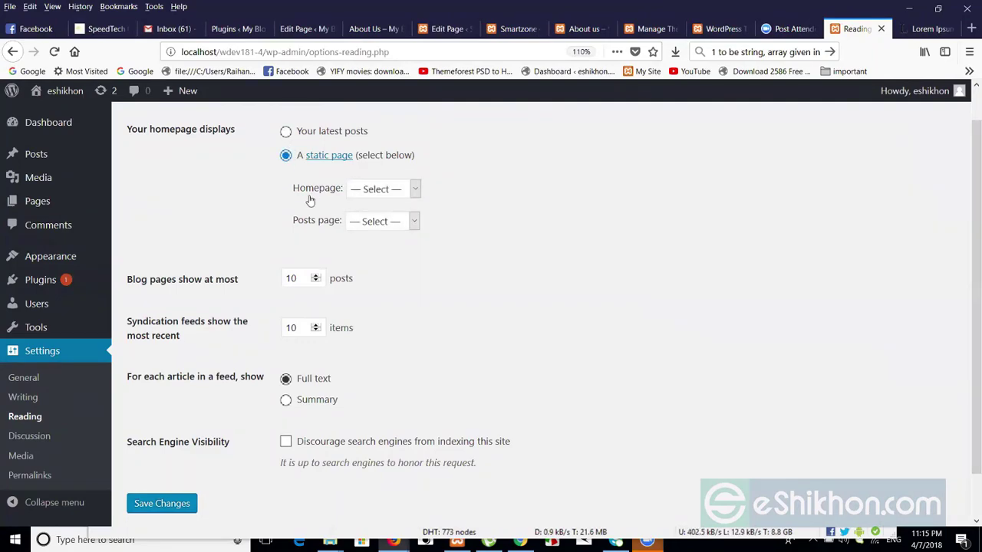
left_click(392, 191)
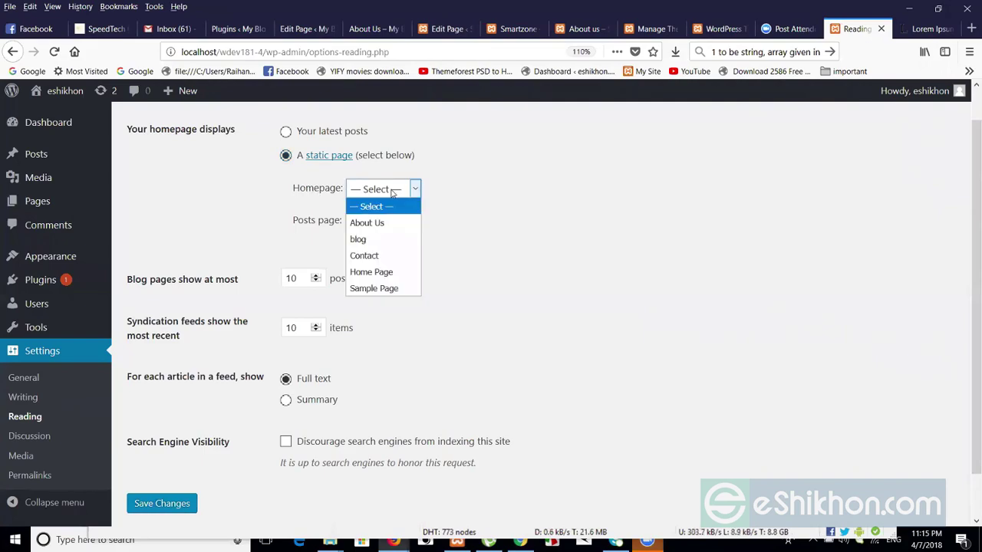
left_click(360, 271)
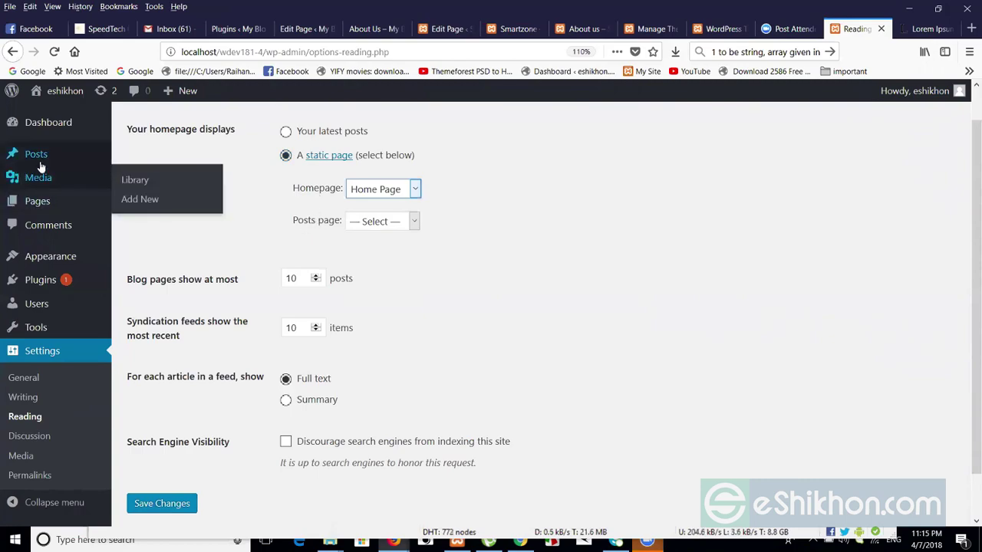
Choose blog as the posts page and save the reading settings.
mouse_move(38, 161)
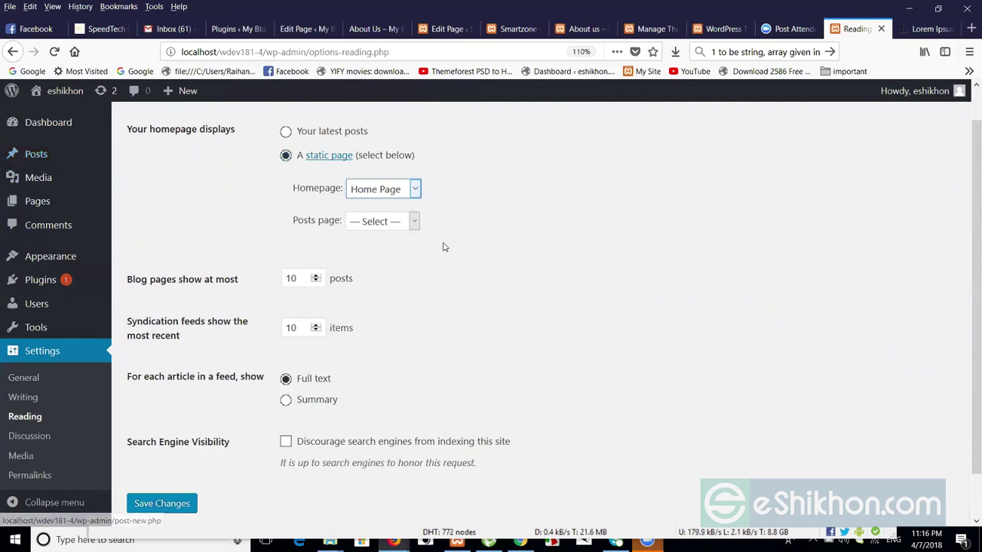
left_click(370, 223)
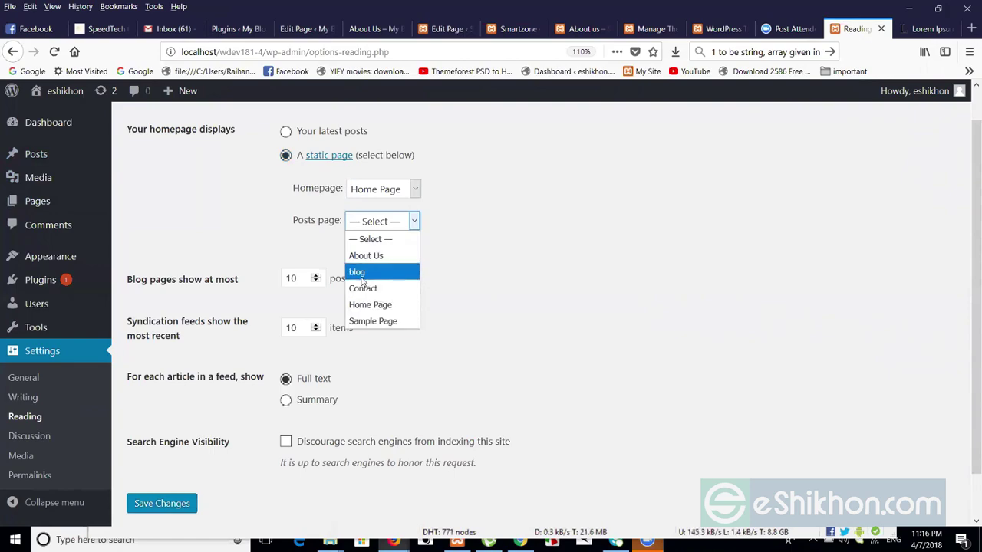
left_click(361, 274)
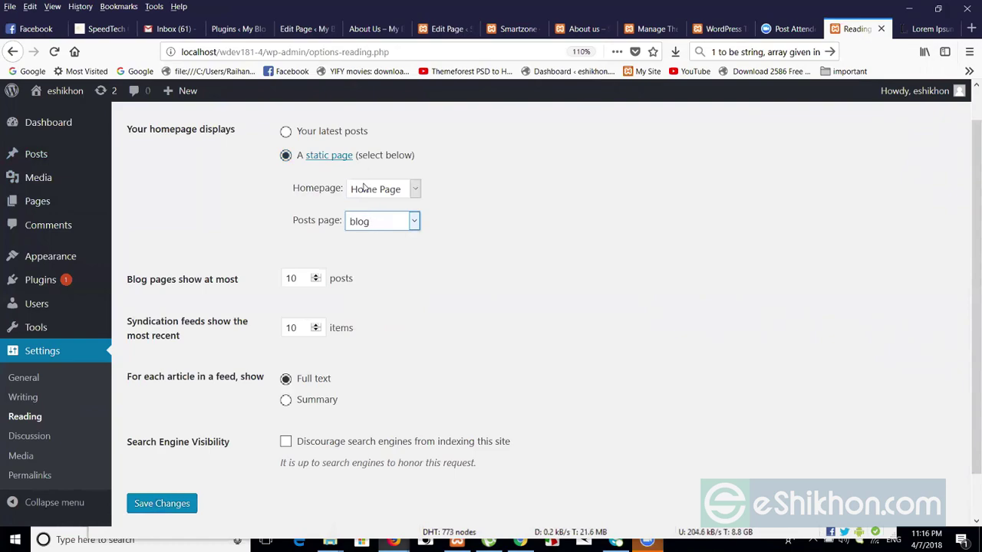
left_click(168, 511)
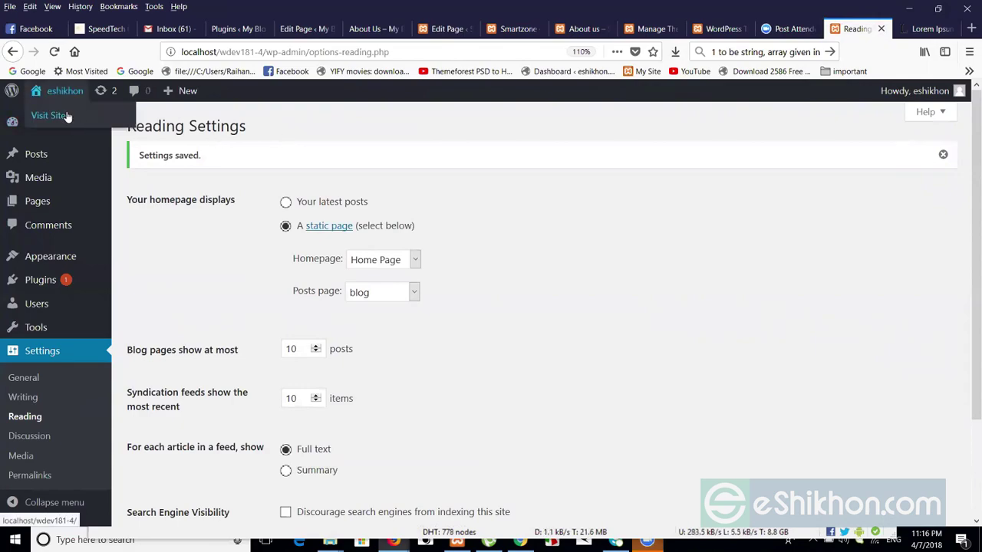
Visit the site in a new tab, look through the posts on the blog page and return to Home Page.
right_click(68, 116)
left_click(81, 119)
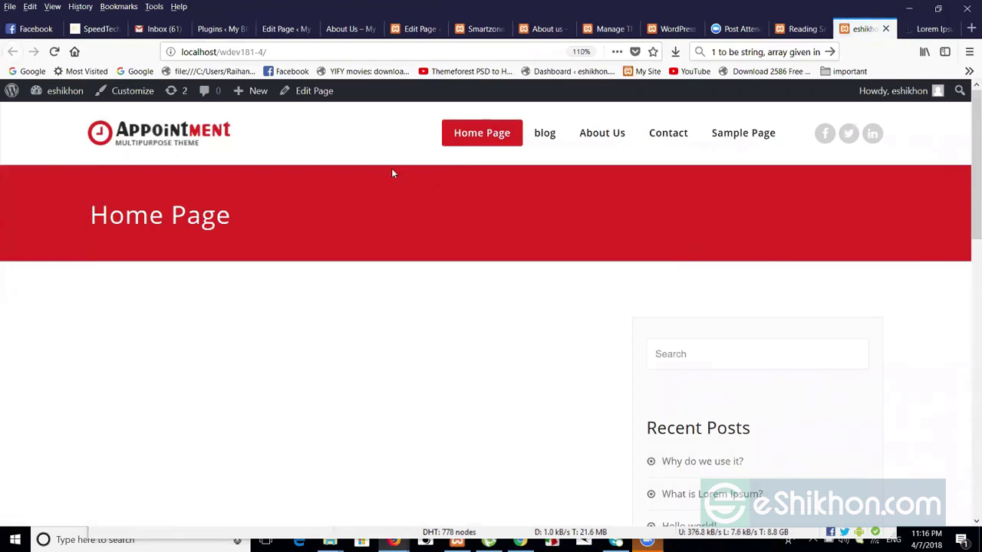
left_click(543, 137)
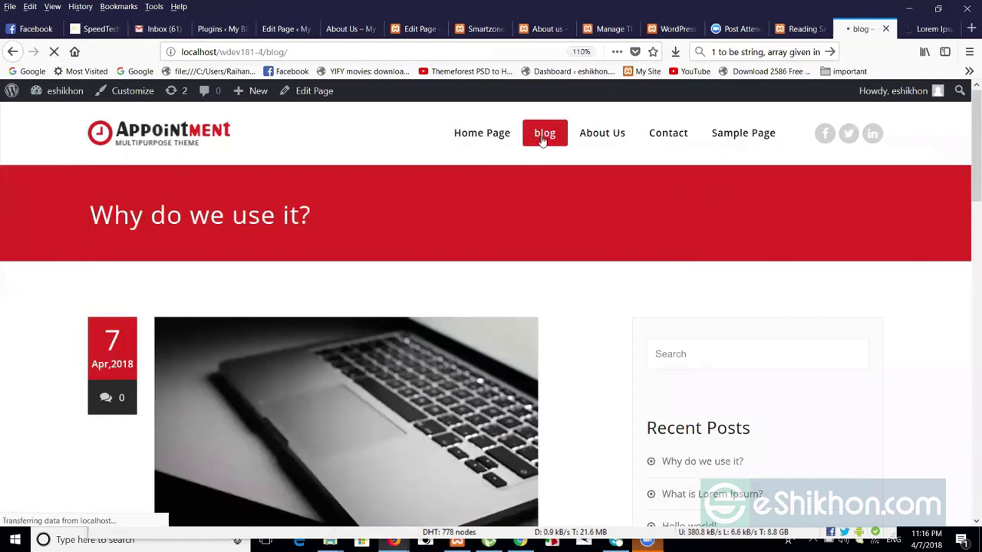
left_click_drag(968, 124, 968, 442)
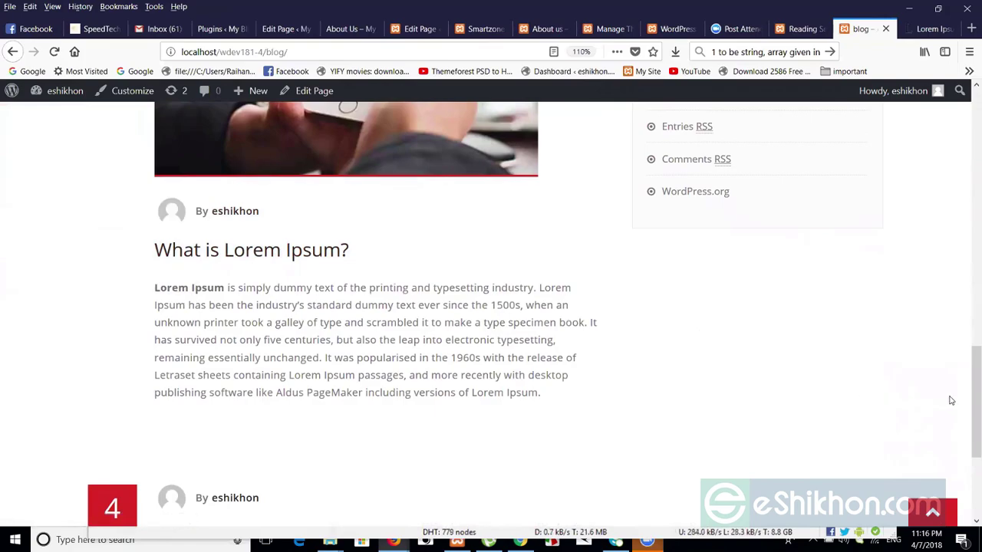
scroll(968, 407, "up", 3)
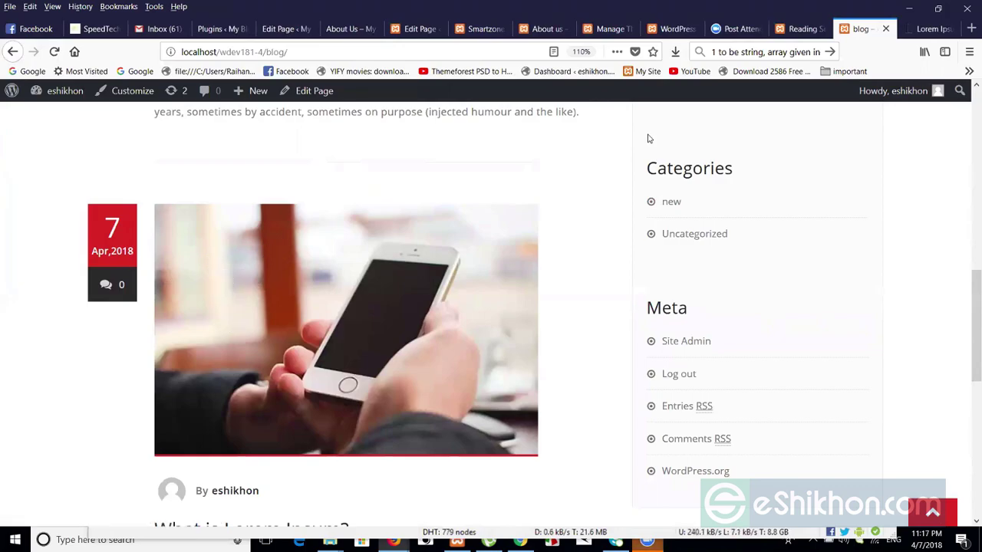
left_click_drag(969, 299, 966, 122)
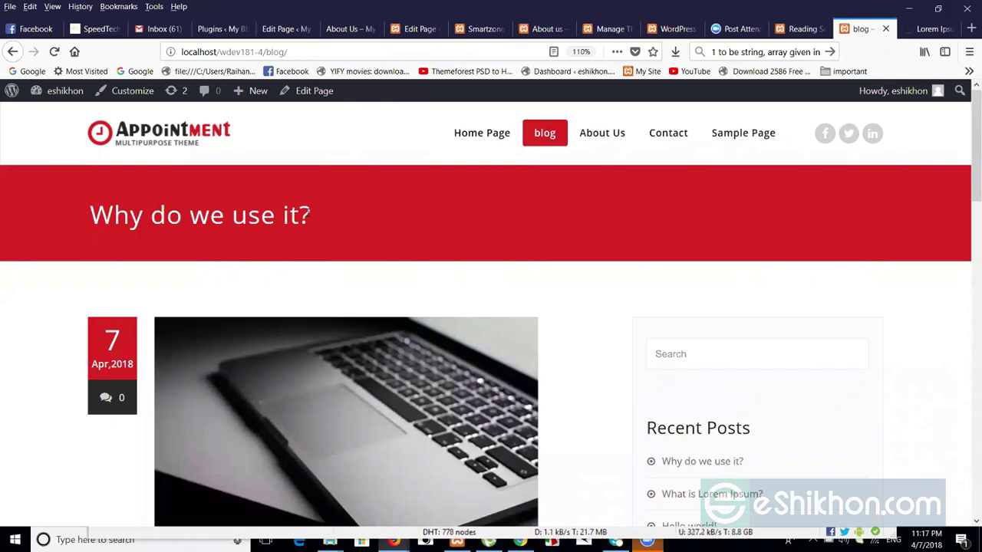
left_click(470, 135)
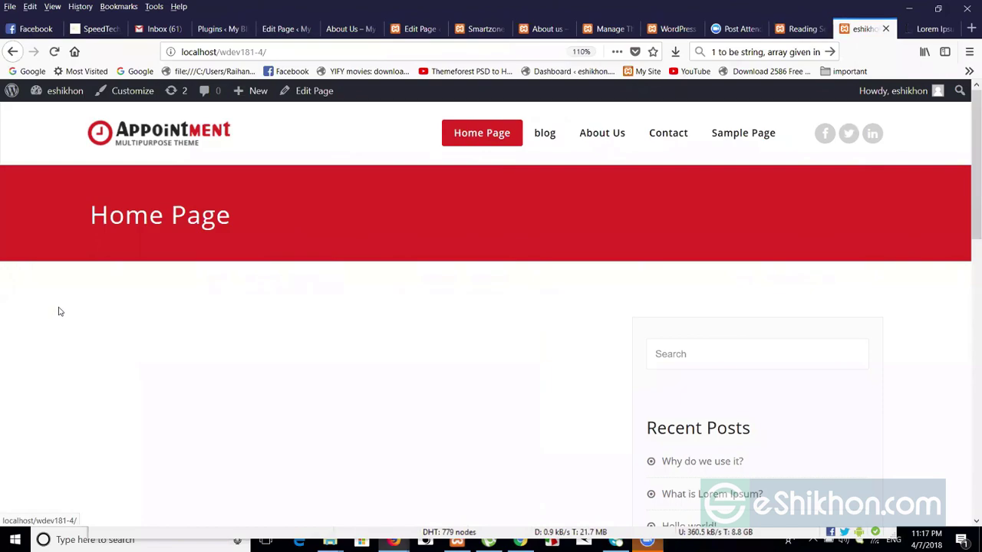
Open Home Page for editing in the site's admin area, set its template to Home Page and update it.
left_click(798, 29)
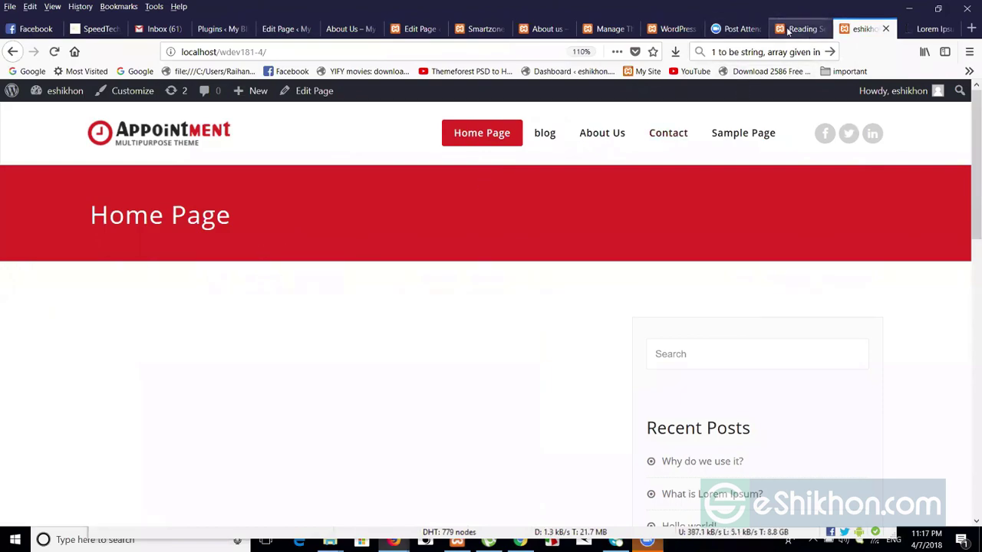
left_click(18, 202)
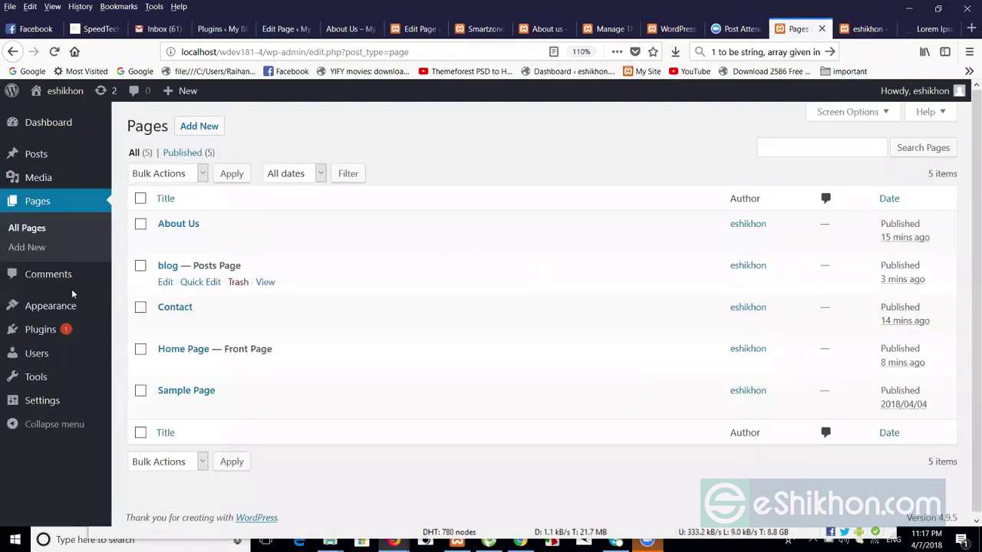
left_click(184, 352)
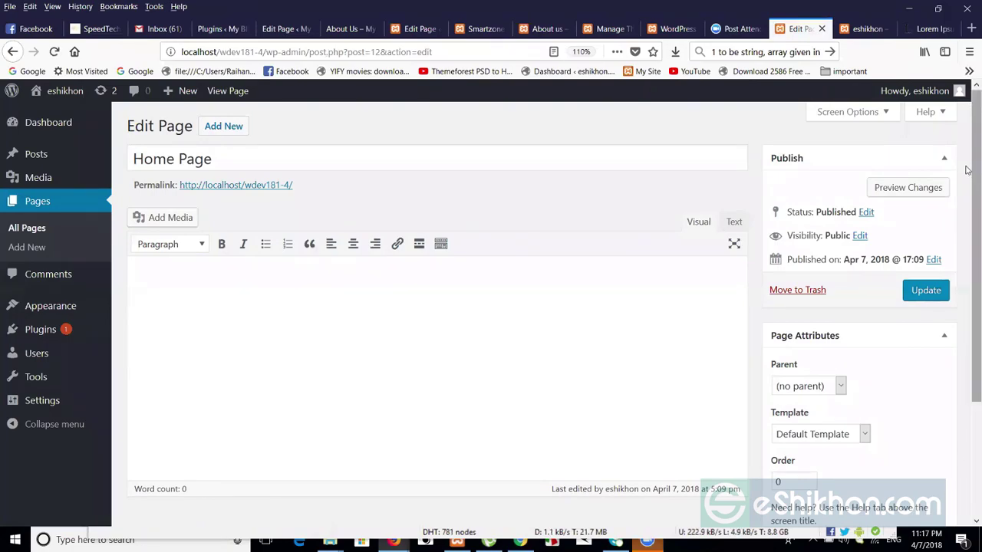
scroll(968, 146, "down", 3)
left_click(813, 312)
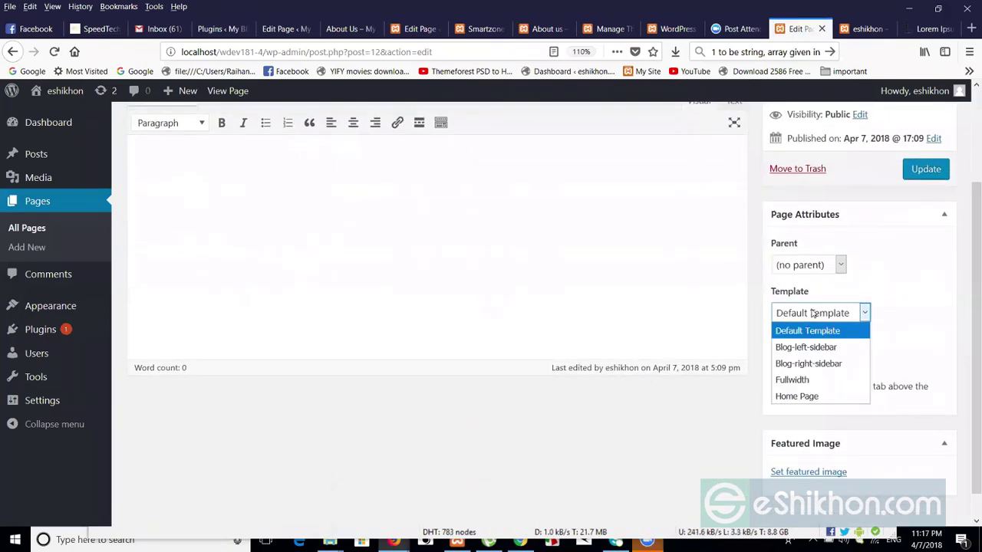
left_click(788, 394)
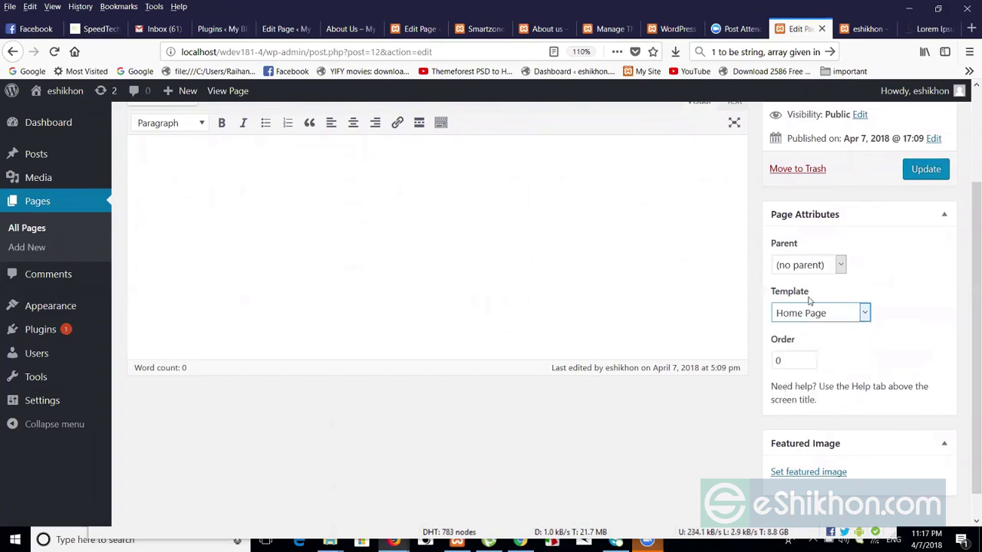
left_click(924, 169)
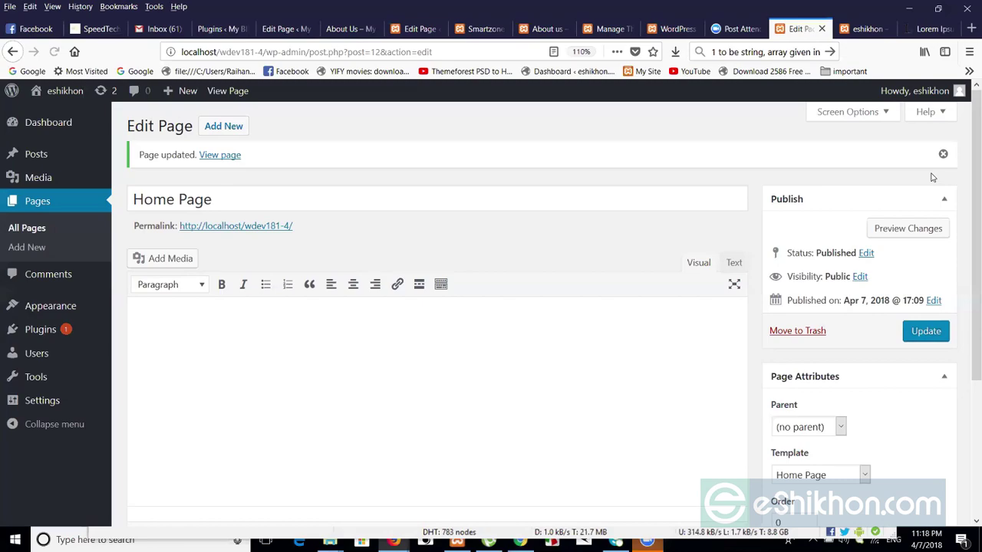
Reload the site's front page at localhost/wdev181-4/ and check its layout through the Home Page link.
left_click(874, 29)
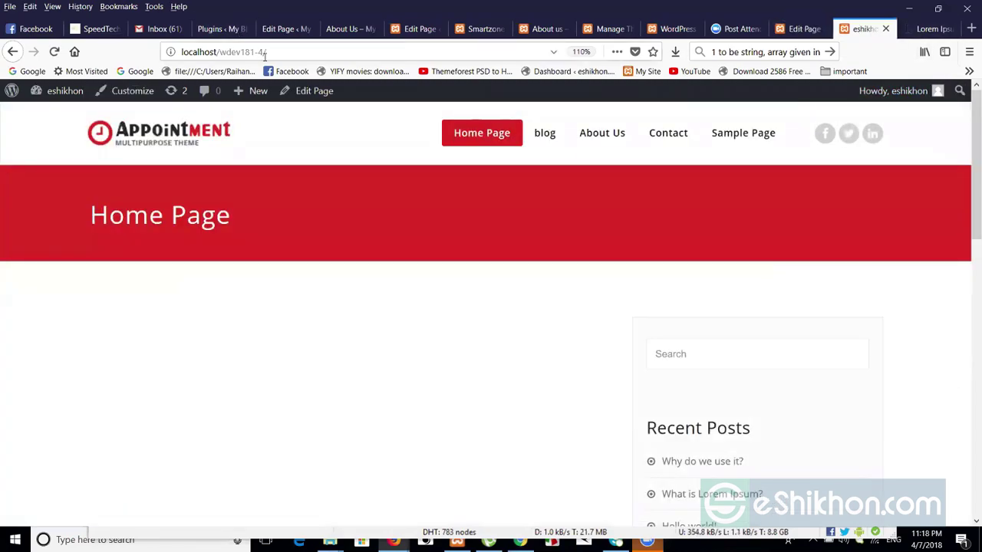
left_click(264, 52)
key("Return")
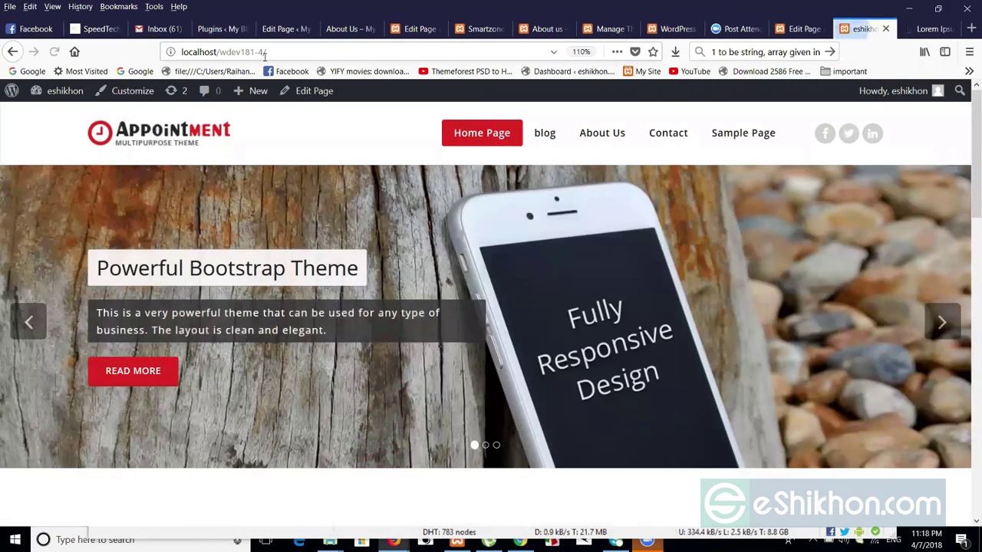
left_click(452, 134)
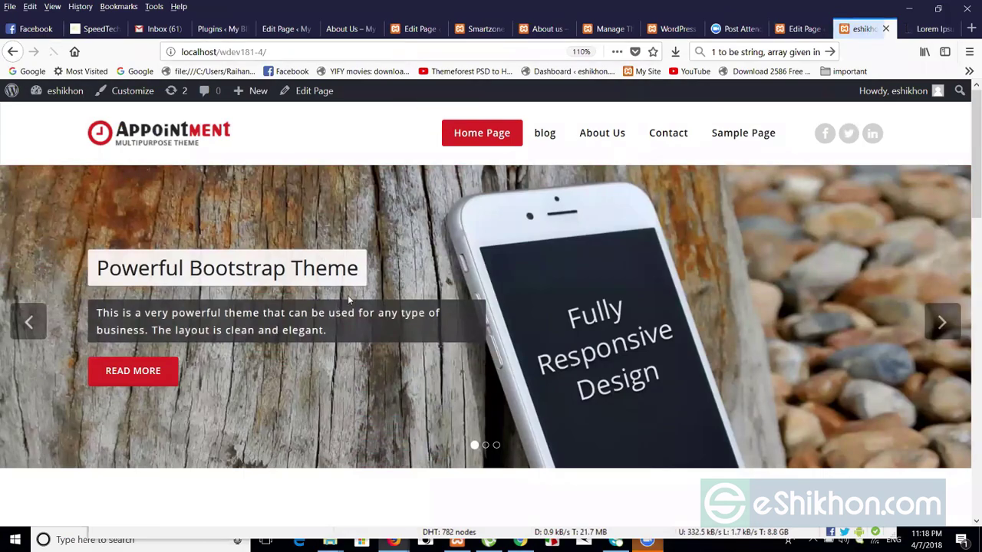
Check the blog, About Us, Contact and Sample Page links in the site's navigation menu and look over their content.
left_click(544, 135)
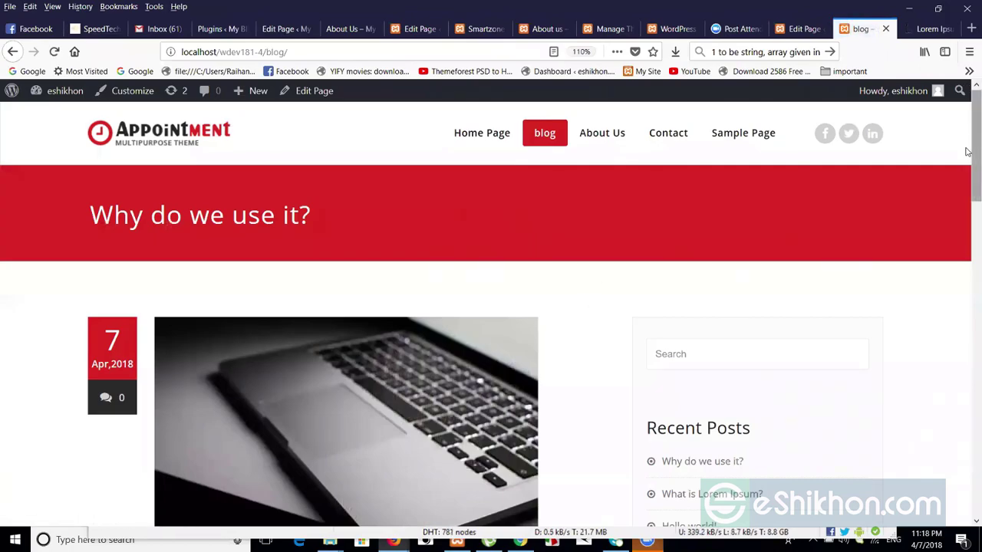
scroll(967, 151, "down", 10)
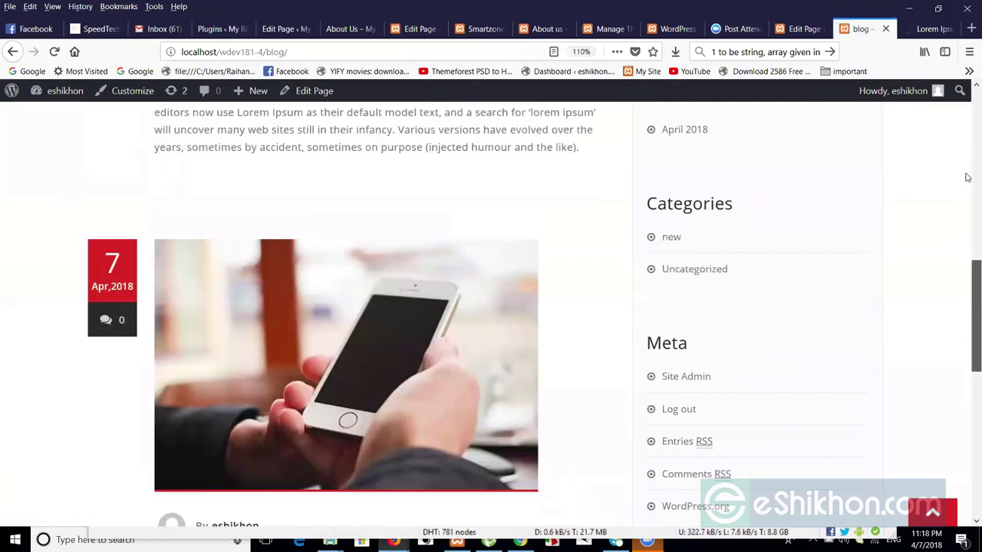
scroll(967, 178, "up", 10)
left_click(613, 133)
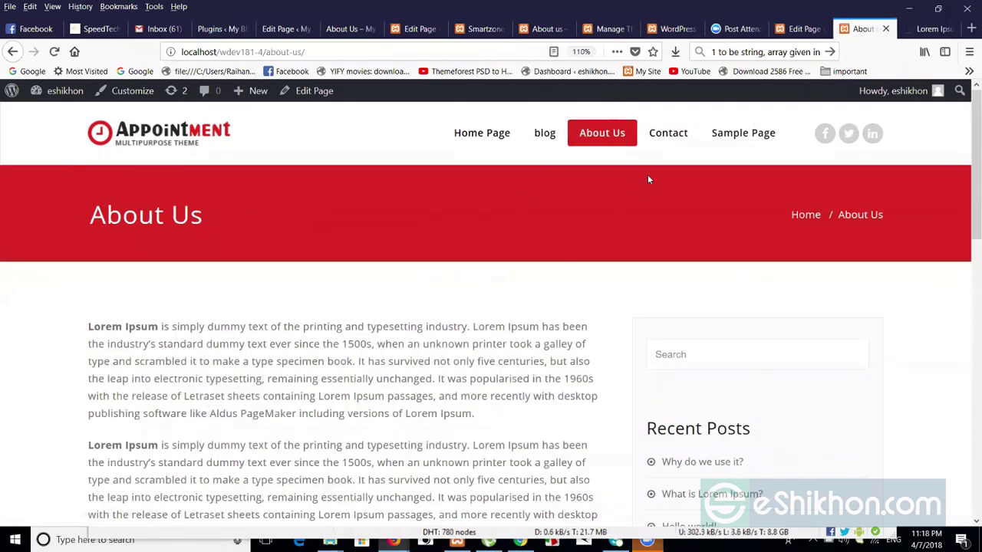
left_click(667, 136)
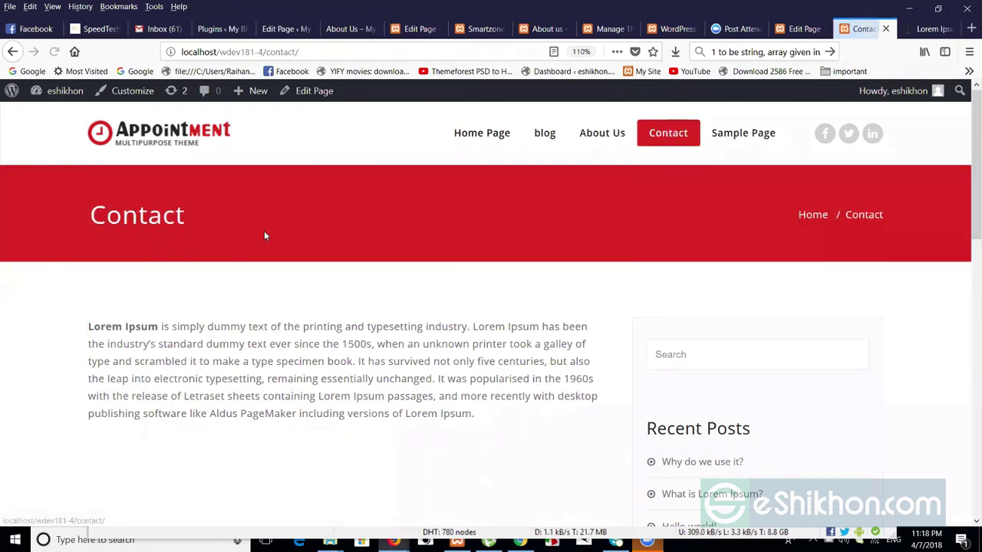
left_click(759, 136)
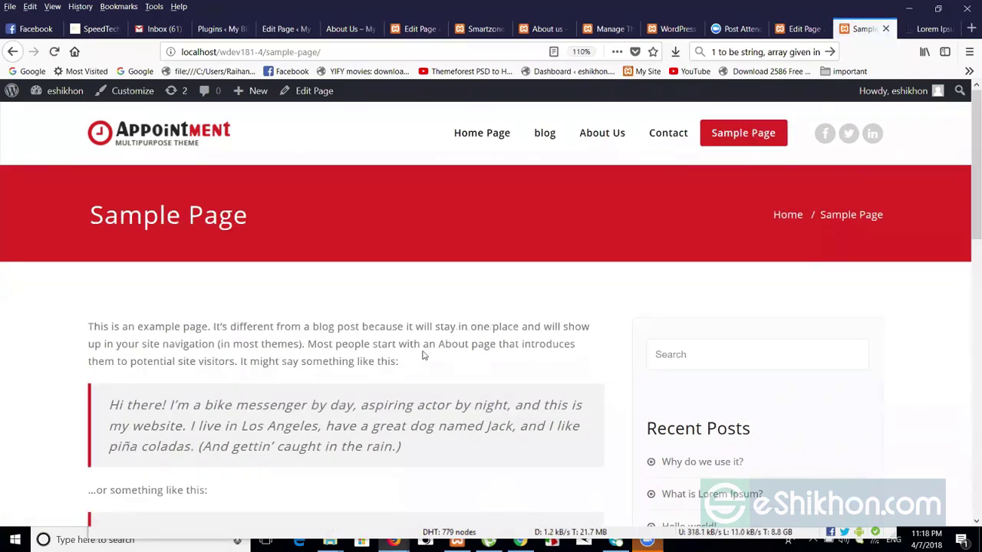
scroll(968, 215, "down", 3)
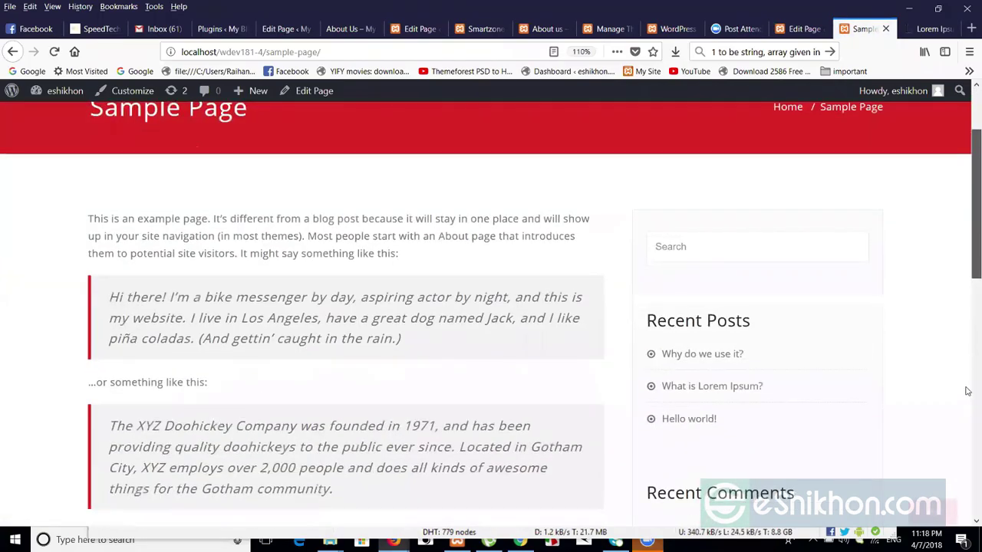
scroll(968, 138, "up", 2)
scroll(499, 138, "up", 1)
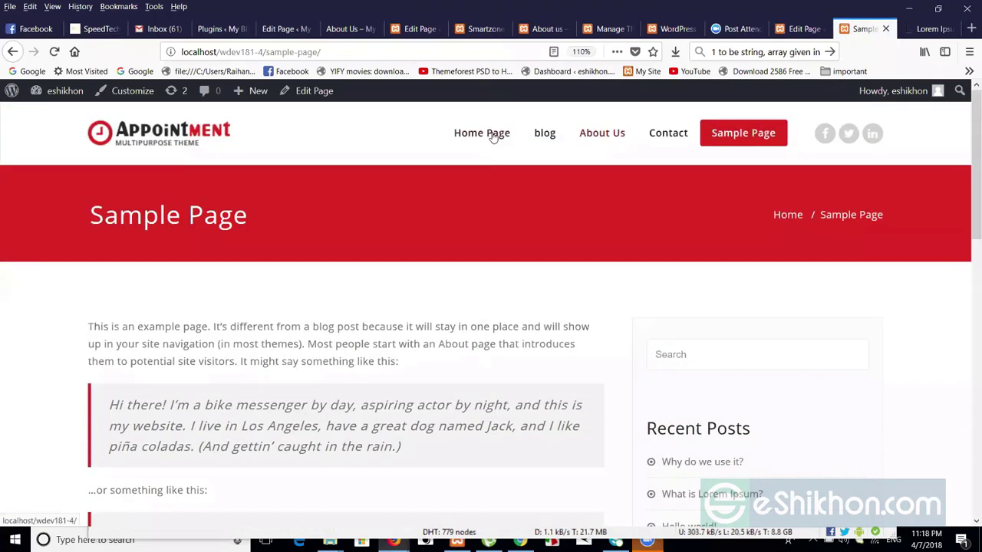
Return to Home Page and look through its slider and the content sections below it.
left_click(495, 135)
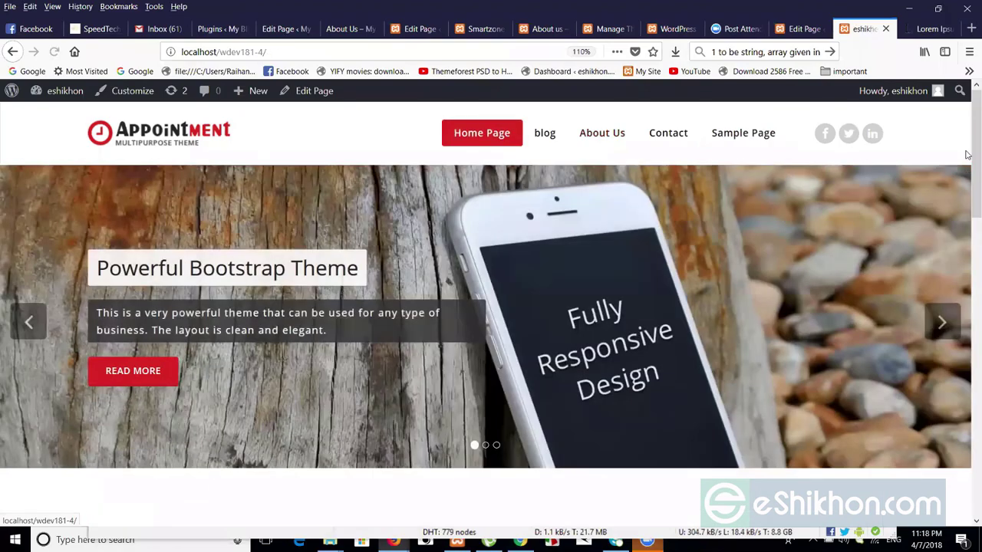
scroll(968, 206, "down", 1)
left_click_drag(968, 205, 967, 278)
left_click_drag(968, 196, 968, 104)
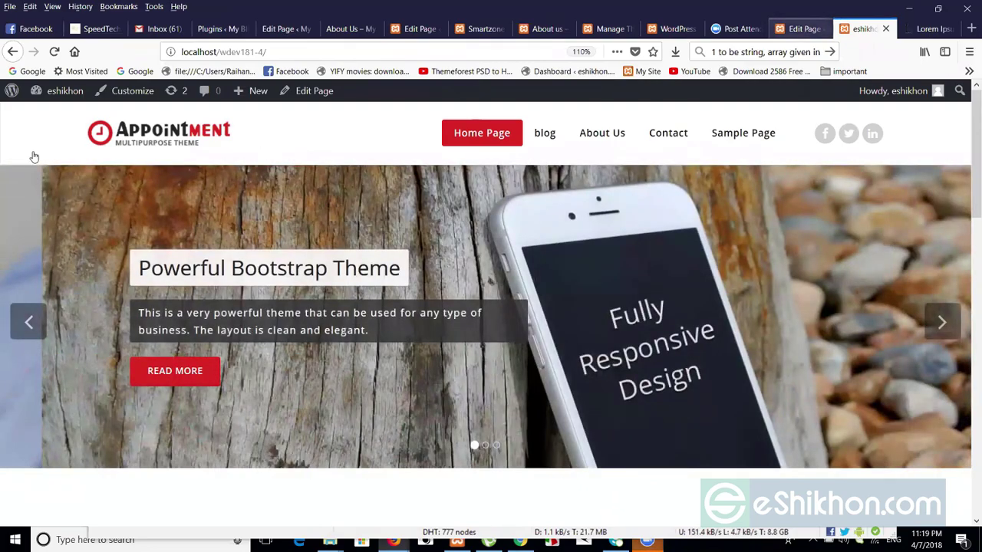
key("ctrl+Page_Up")
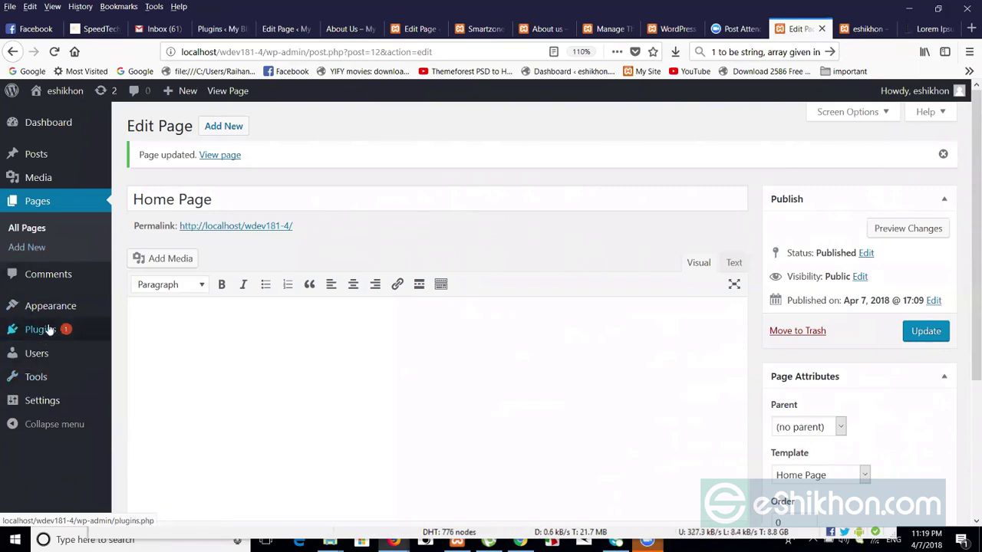
mouse_move(50, 330)
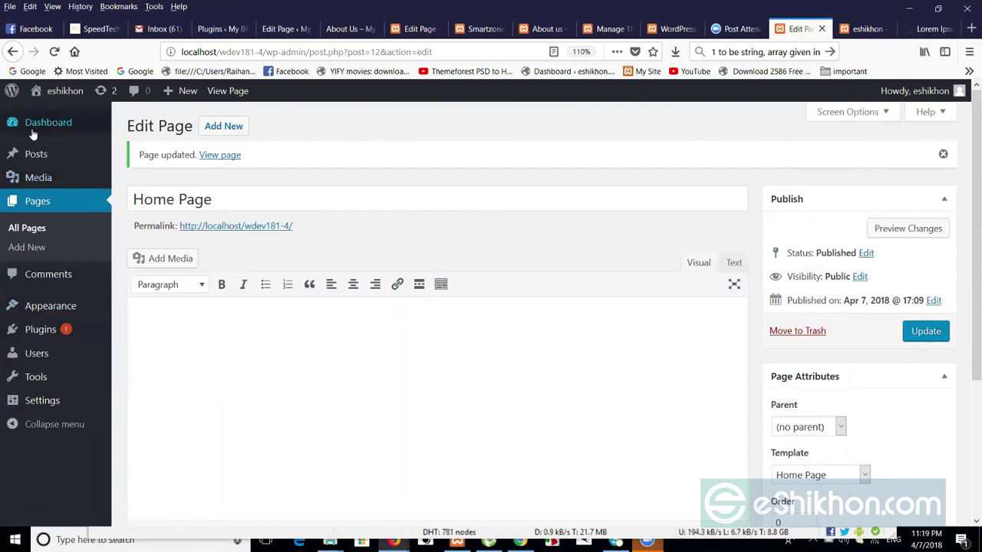
left_click(863, 29)
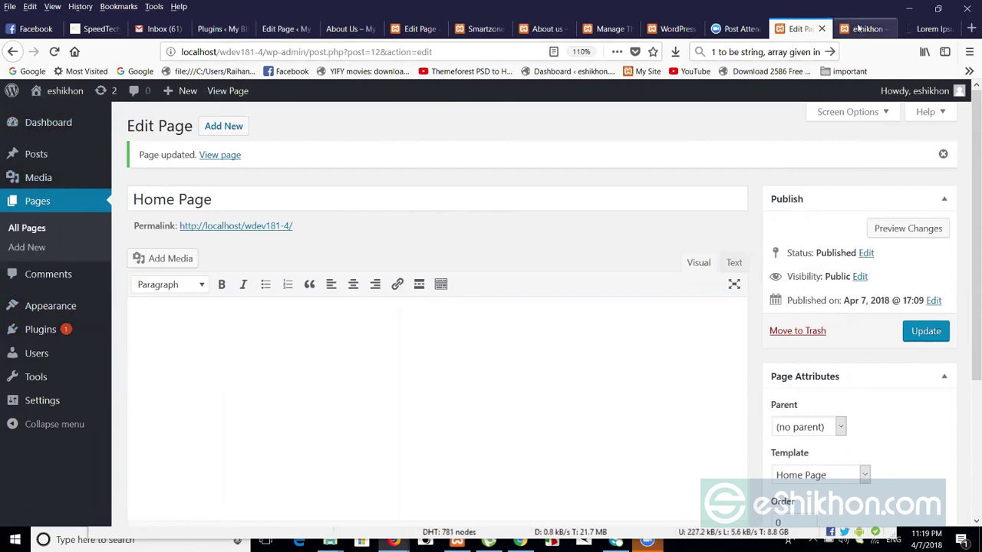
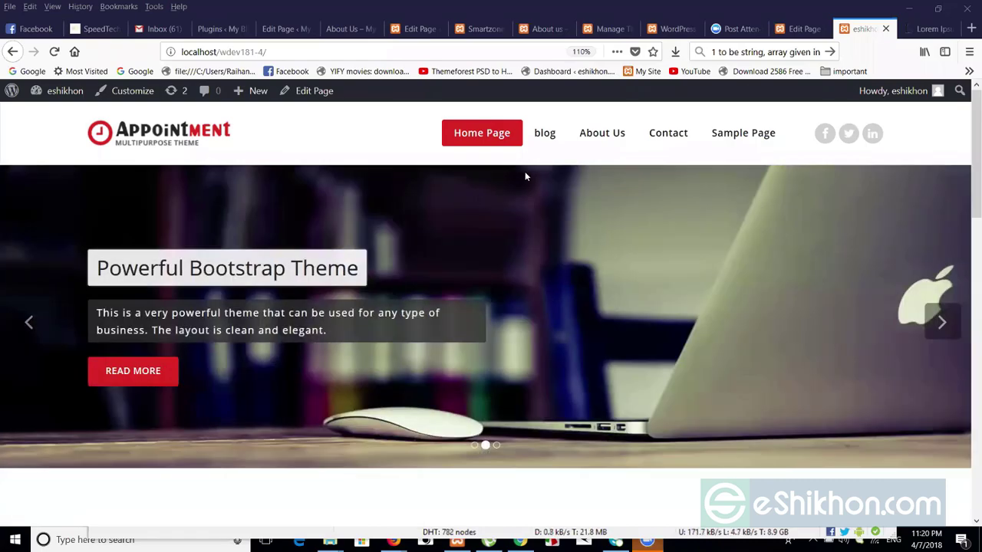
Open the About Us page on the site and look over its Lorem Ipsum paragraphs.
left_click(600, 141)
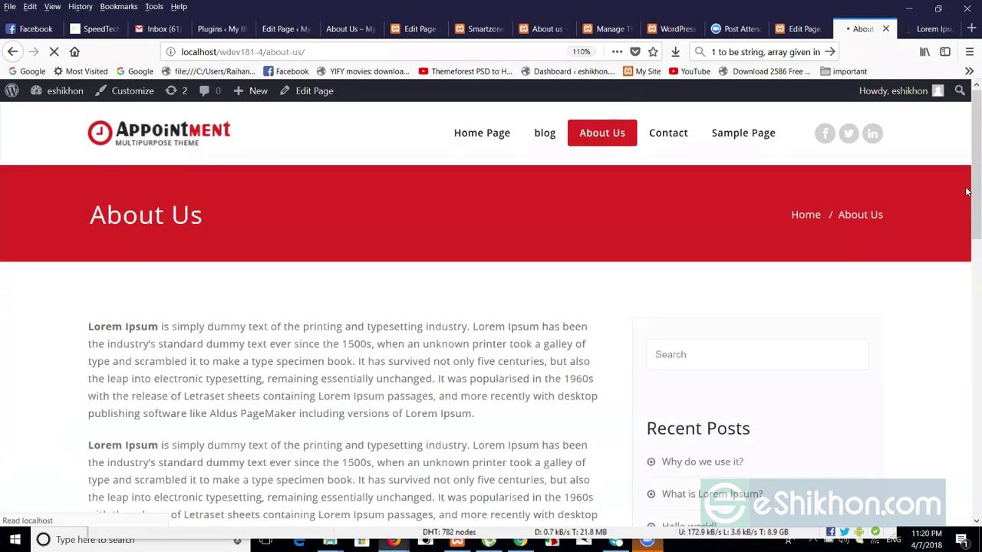
scroll(967, 246, "down", 2)
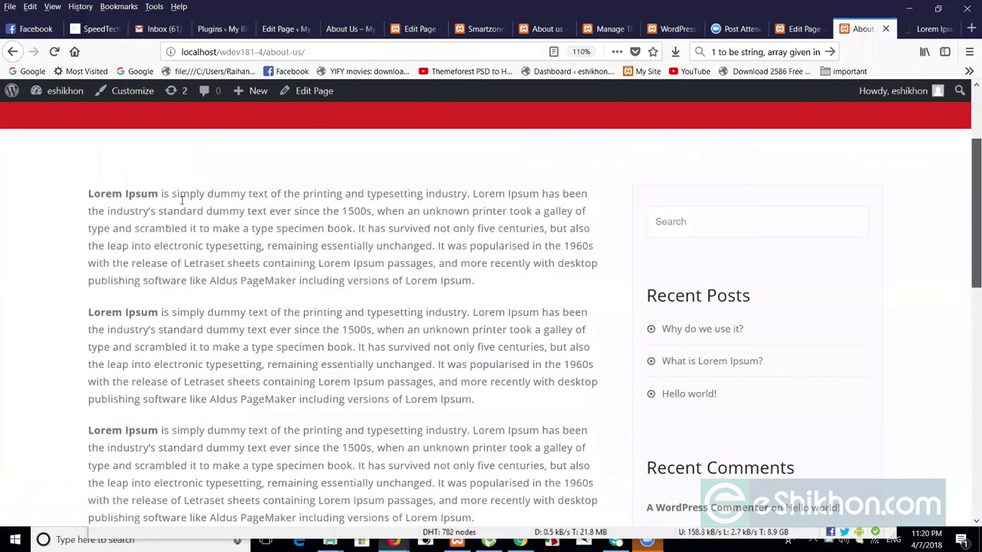
scroll(183, 183, "down", 1)
left_click_drag(90, 165, 103, 231)
left_click(104, 232)
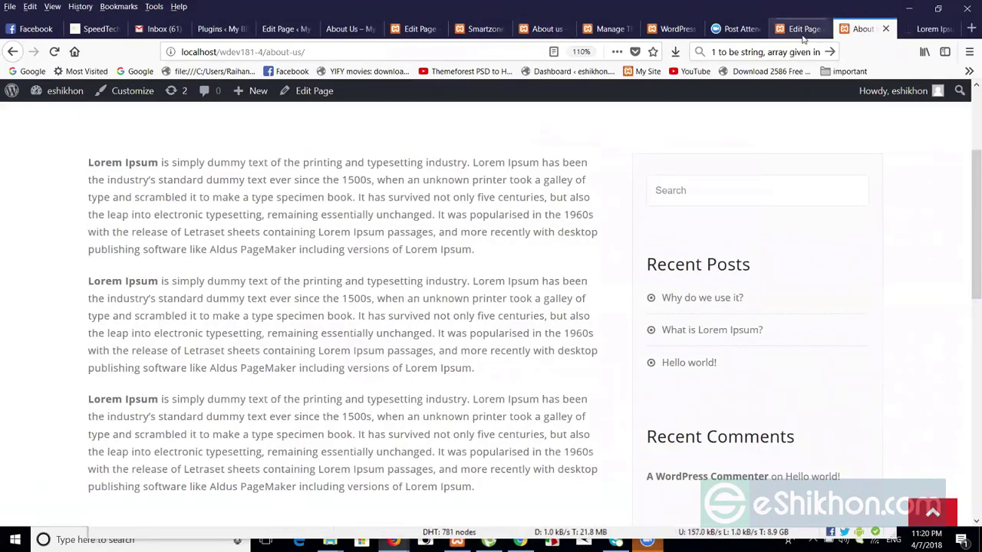
Open the About Us page for editing from the site's list of pages in the admin area.
key("ctrl+shift+Tab")
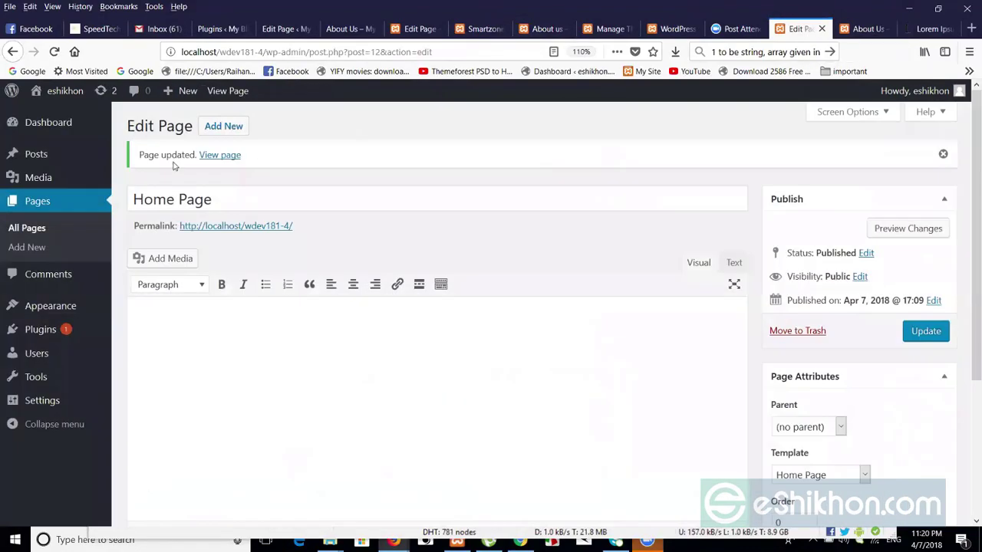
left_click(23, 228)
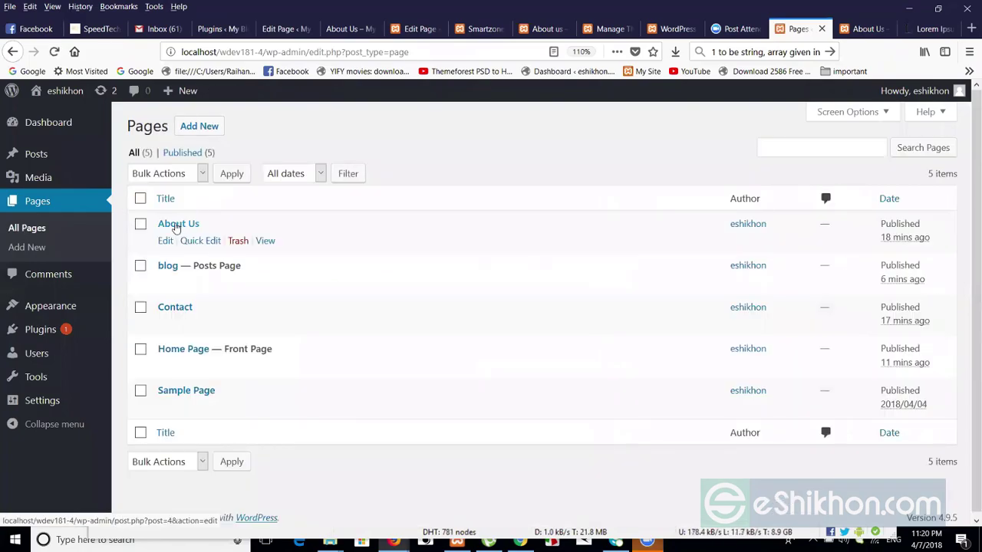
left_click(178, 224)
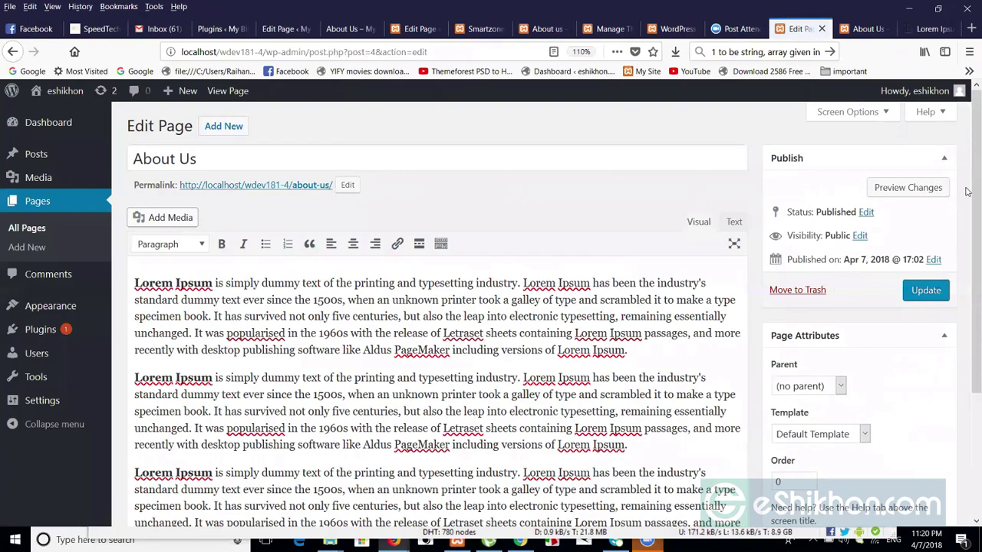
scroll(968, 201, "down", 1)
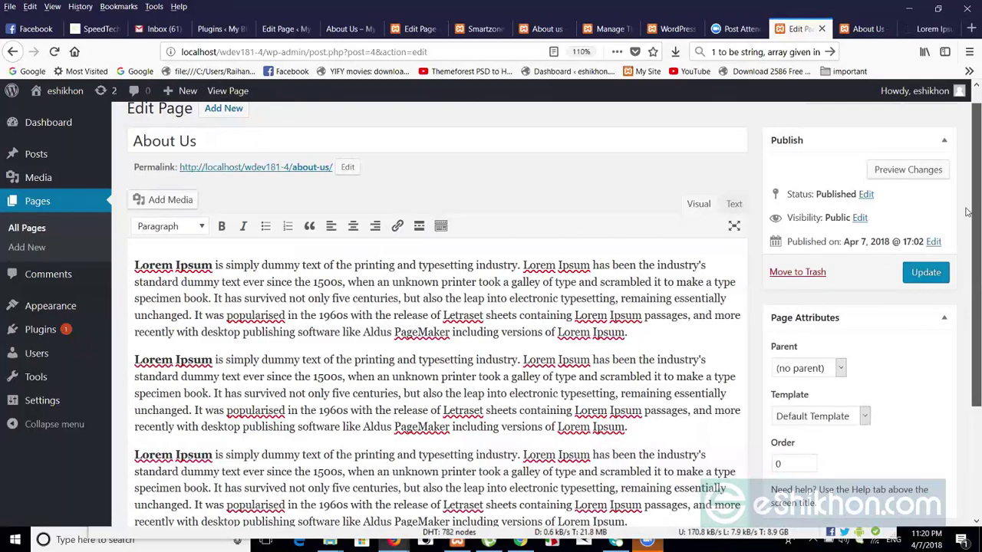
scroll(968, 230, "down", 1)
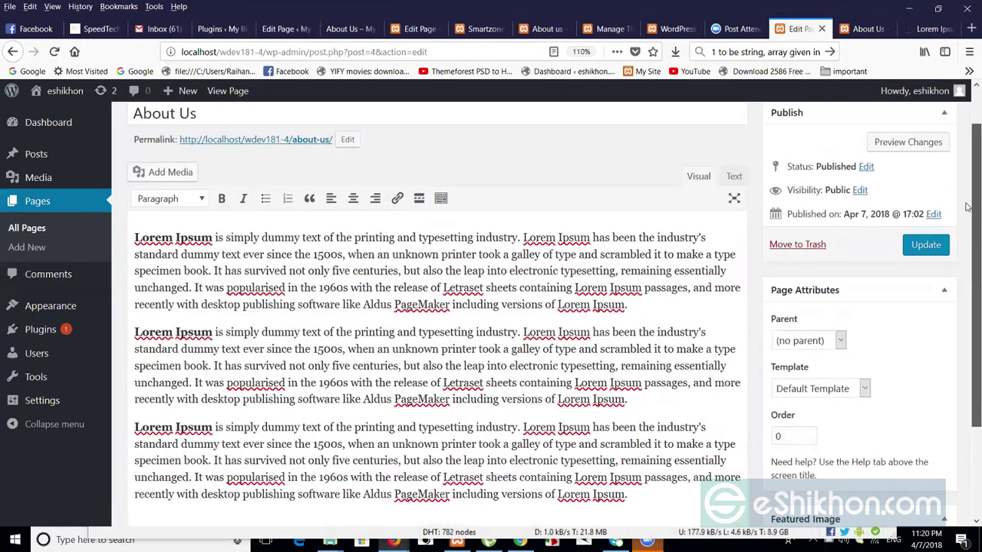
scroll(967, 227, "down", 3)
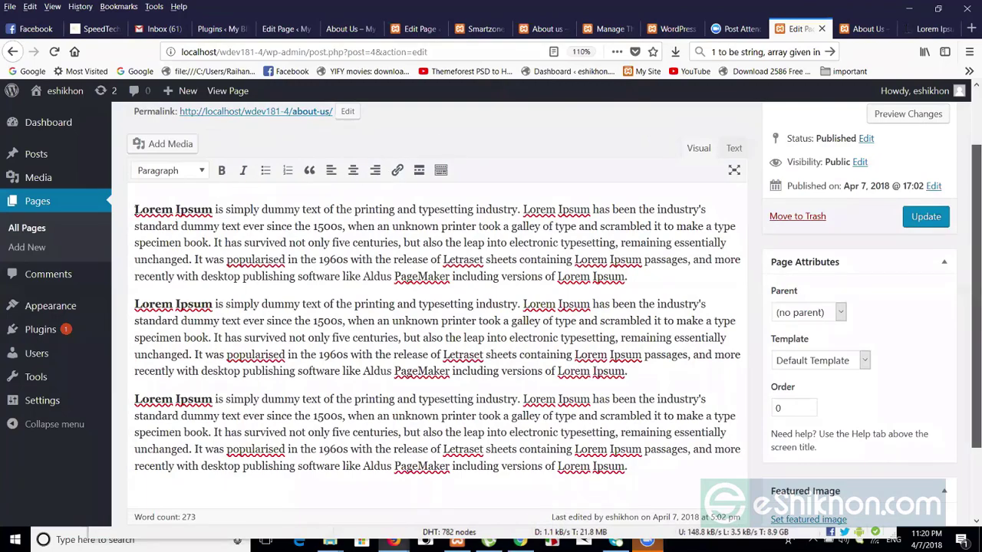
Make the entire first Lorem Ipsum paragraph of About Us bold and update the page.
left_click_drag(134, 209, 632, 270)
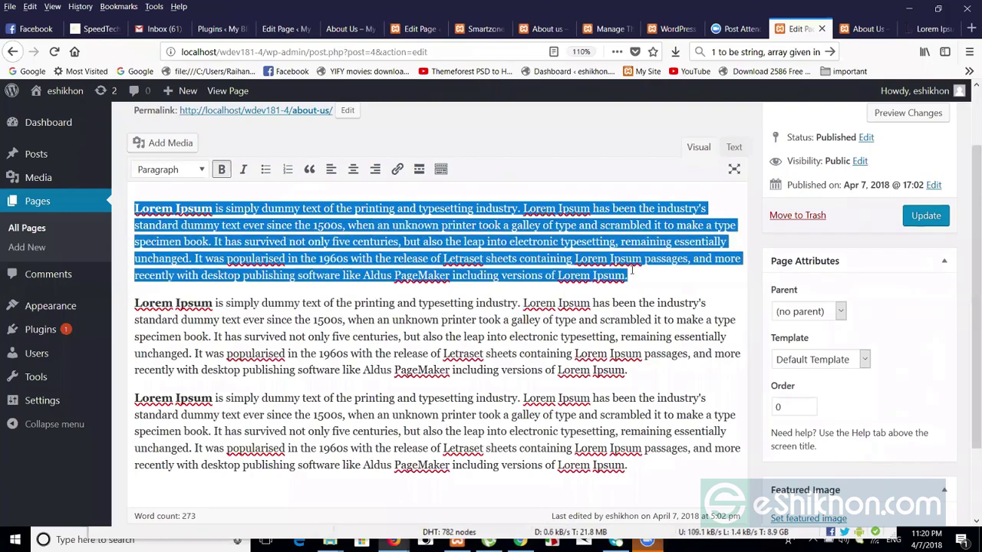
left_click(221, 171)
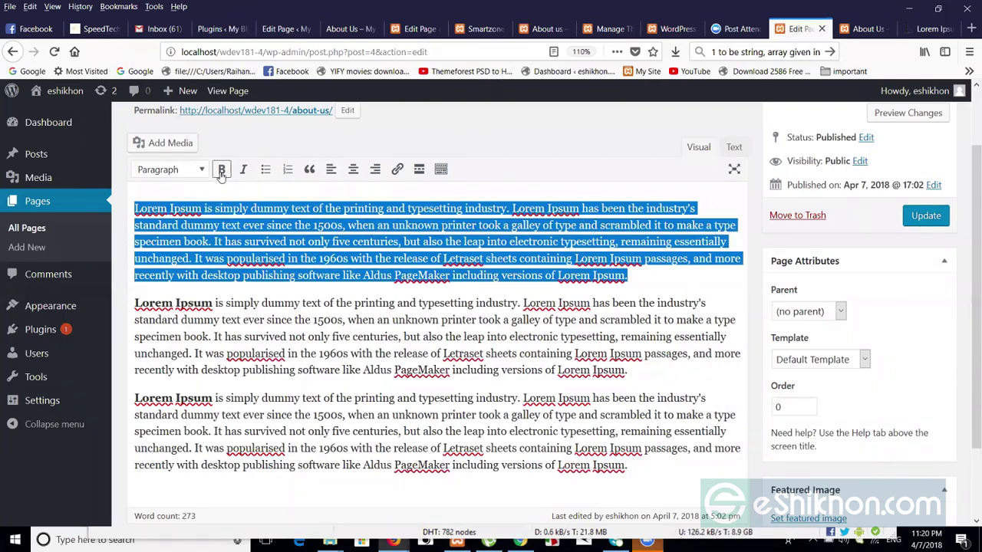
left_click(221, 171)
left_click(241, 241)
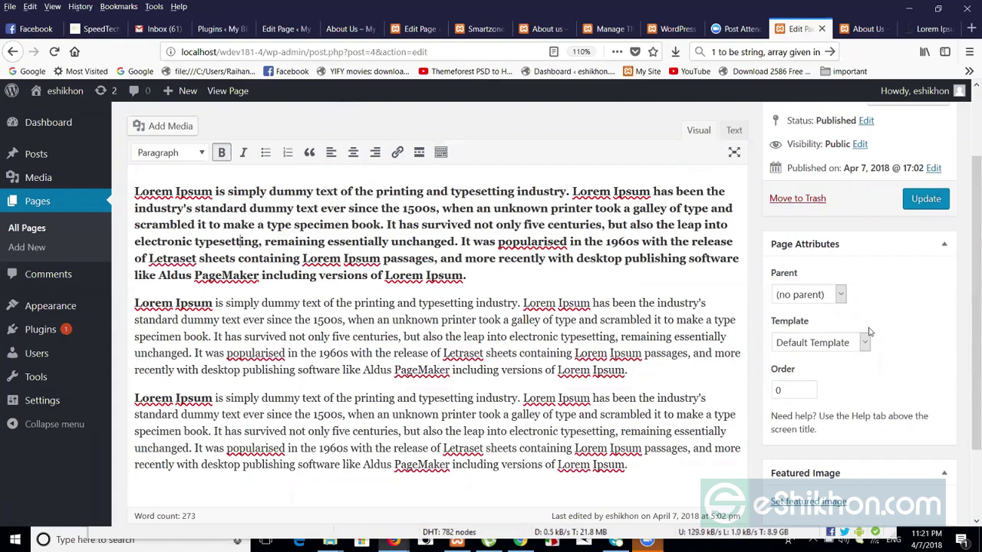
left_click(916, 203)
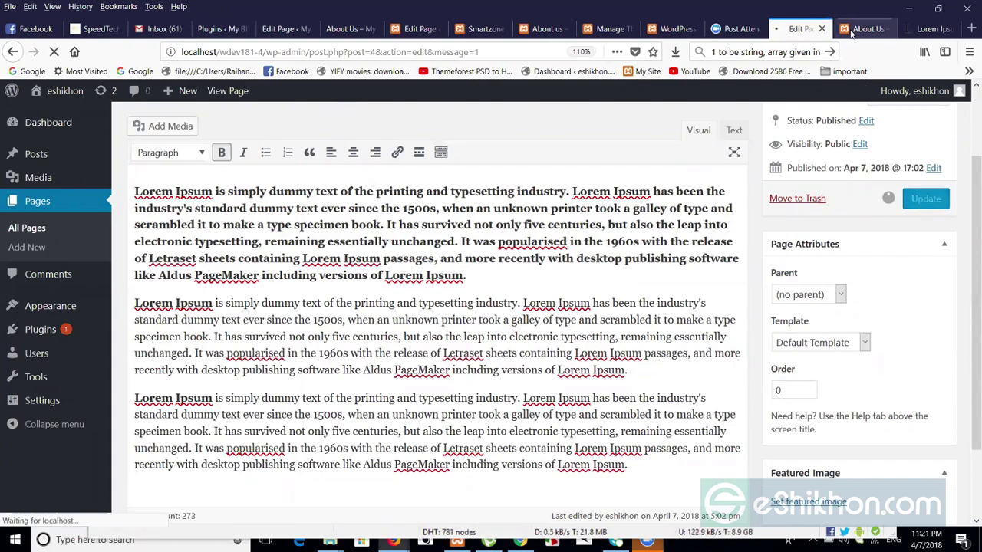
Reload the About Us page on the site and check the formatting of its first paragraph.
key("ctrl+Tab")
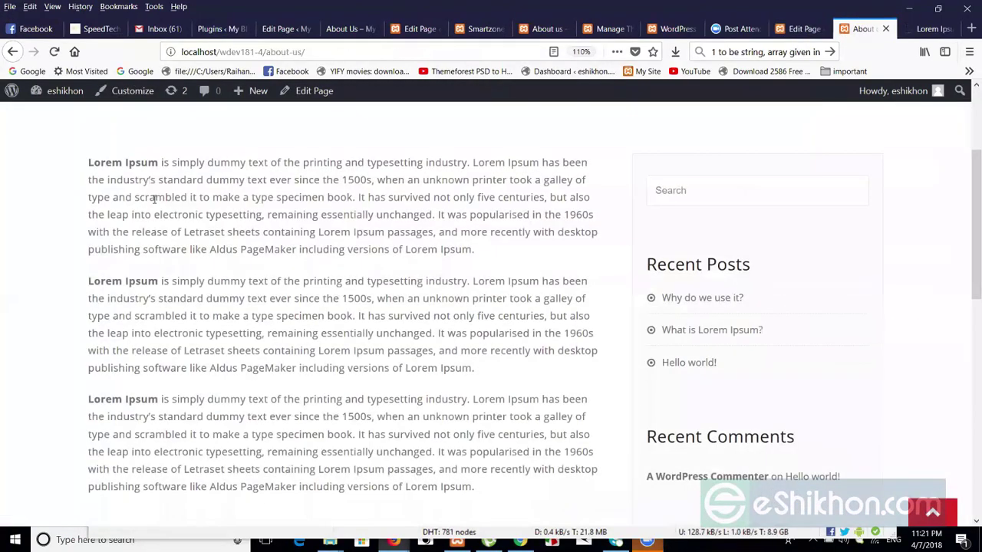
left_click(305, 51)
key("Return")
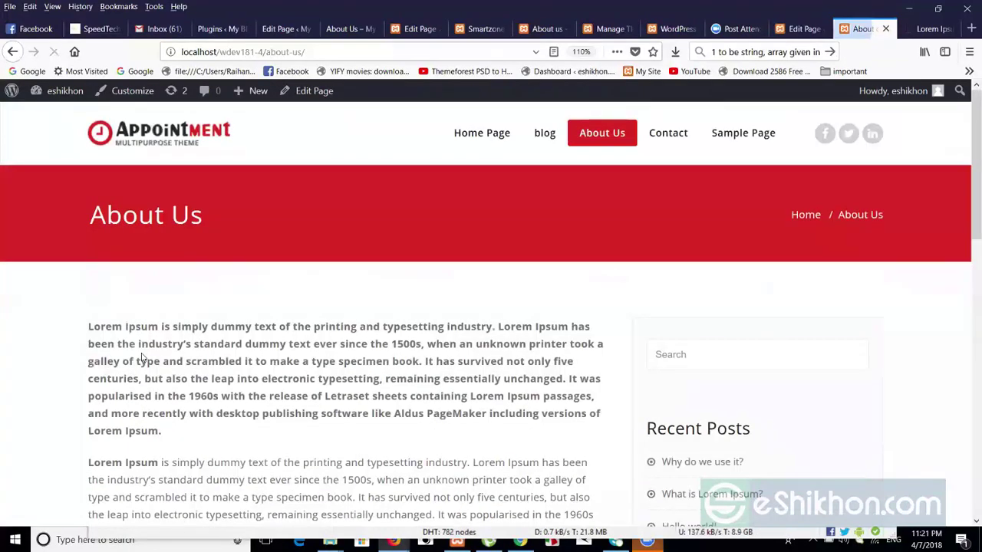
left_click_drag(89, 329, 188, 428)
left_click(188, 429)
Examine the strong tags around the first paragraph in the HTML source of About Us, and return to the visual editor.
left_click(794, 29)
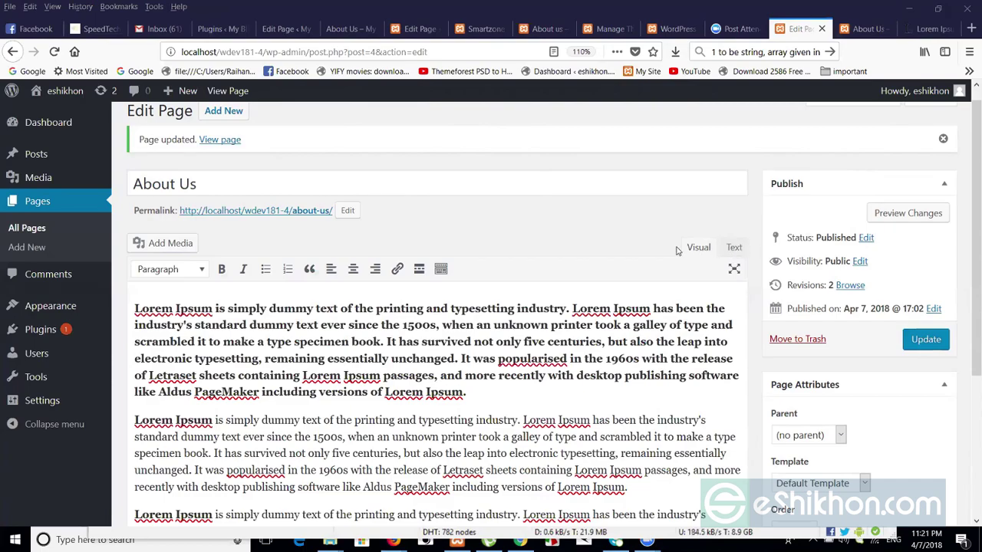
left_click(732, 247)
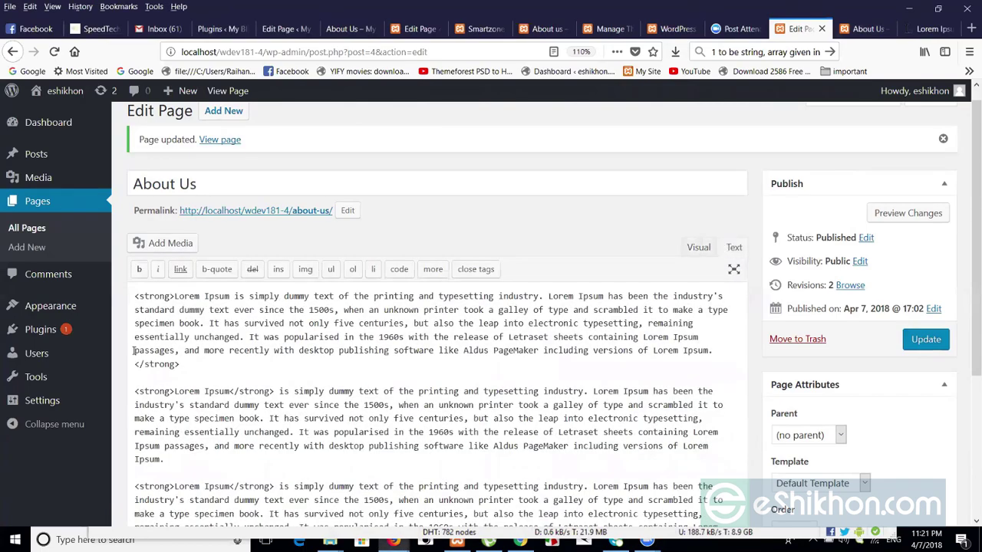
double_click(147, 299)
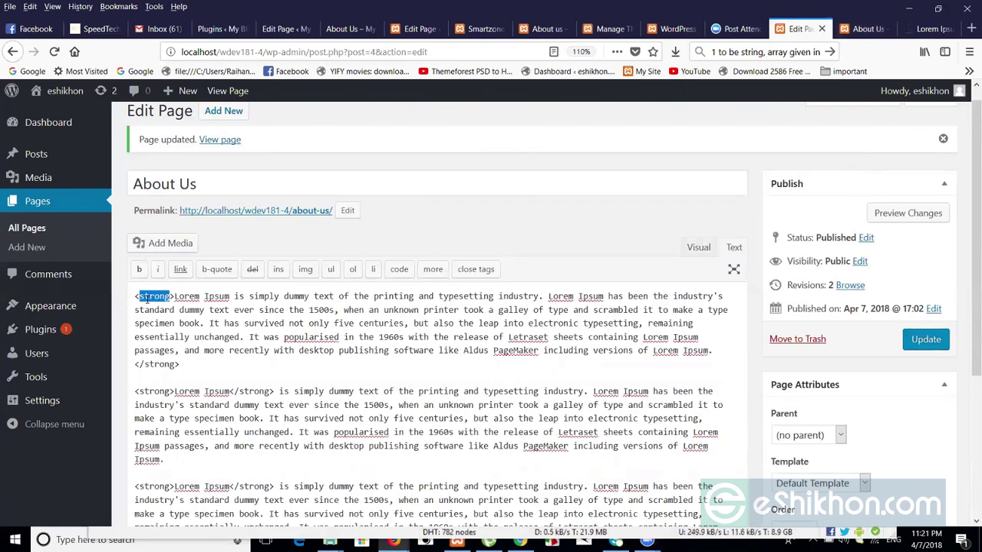
double_click(157, 363)
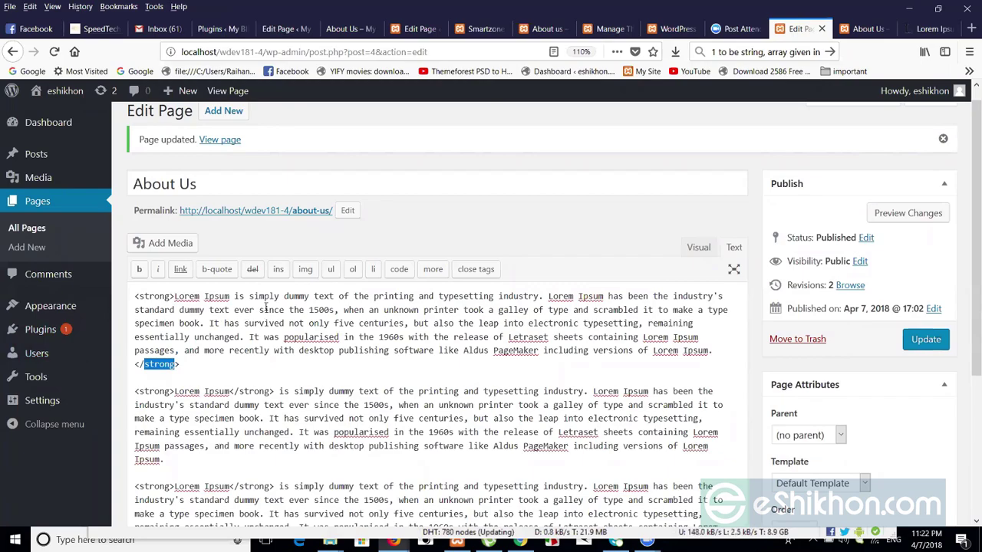
left_click(699, 247)
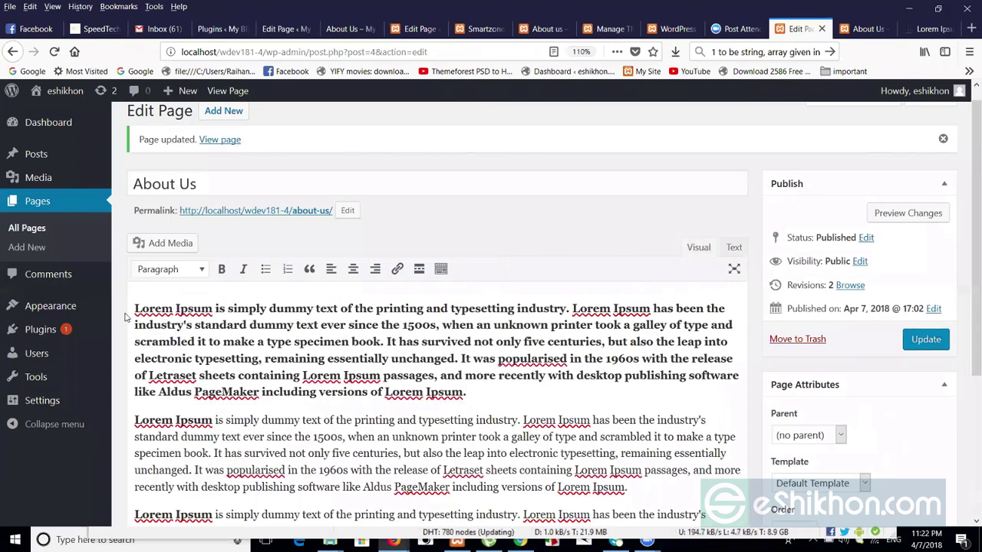
left_click_drag(134, 308, 204, 308)
left_click(205, 310)
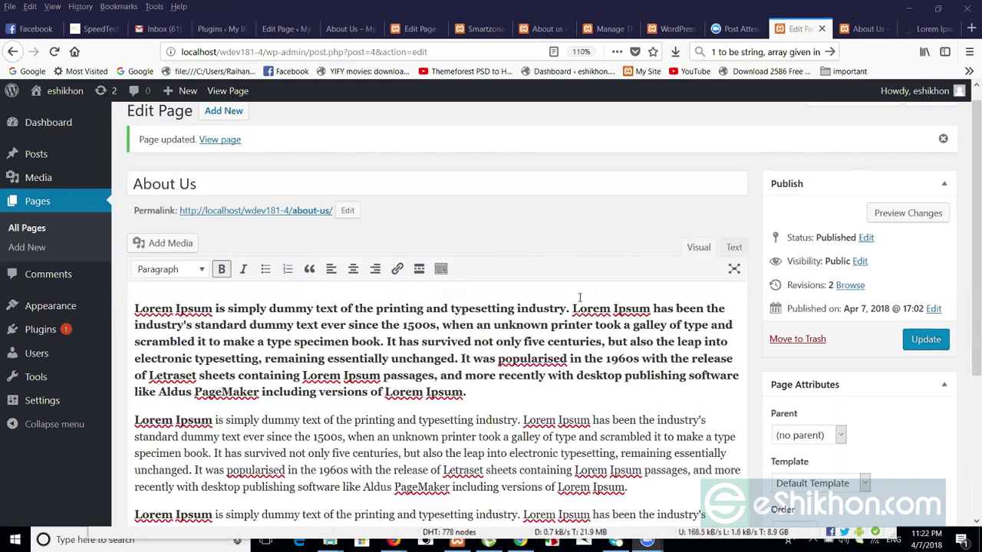
In the HTML source of About Us, wrap the first paragraph's opening words "Lorem Ipsum" in <h1> and </h1> tags.
left_click(733, 249)
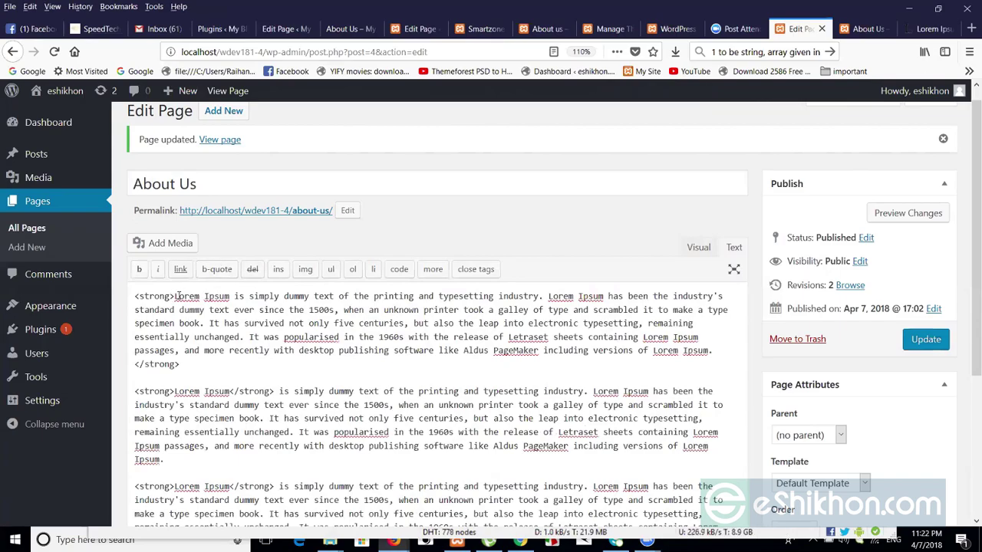
left_click(175, 296)
key("shift+Right")
key("shift+Right")
key("shift+Right")
key("shift+Right")
key("shift+Right")
key("shift+Right")
key("shift+Right")
key("shift+Right")
key("shift+Right")
key("shift+Right")
key("shift+Right")
key("Right")
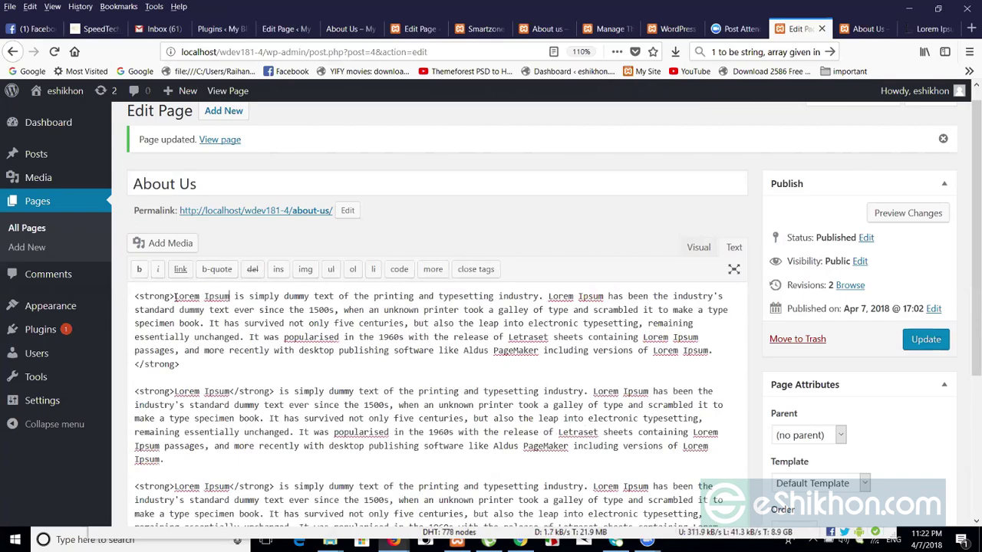
left_click(175, 296)
type("<h1")
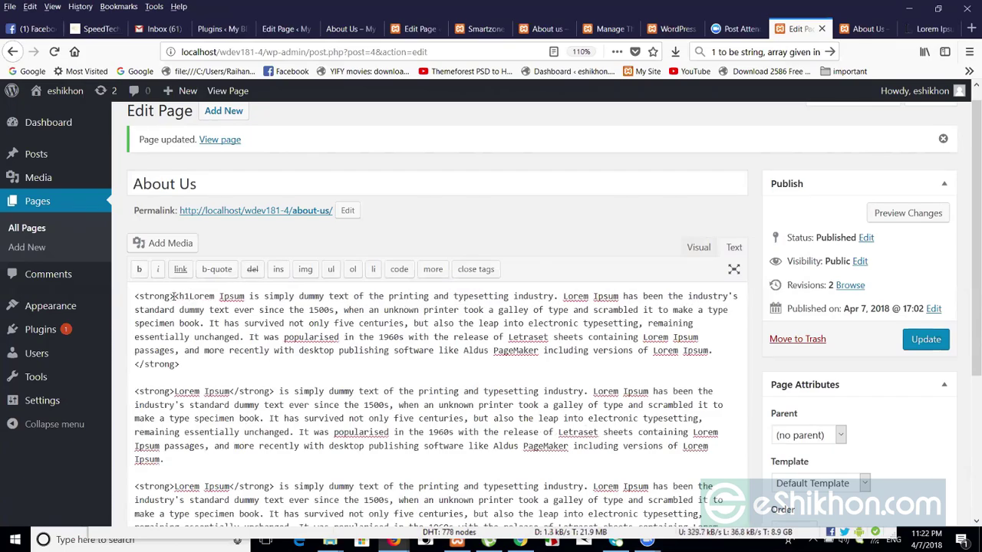
type(">")
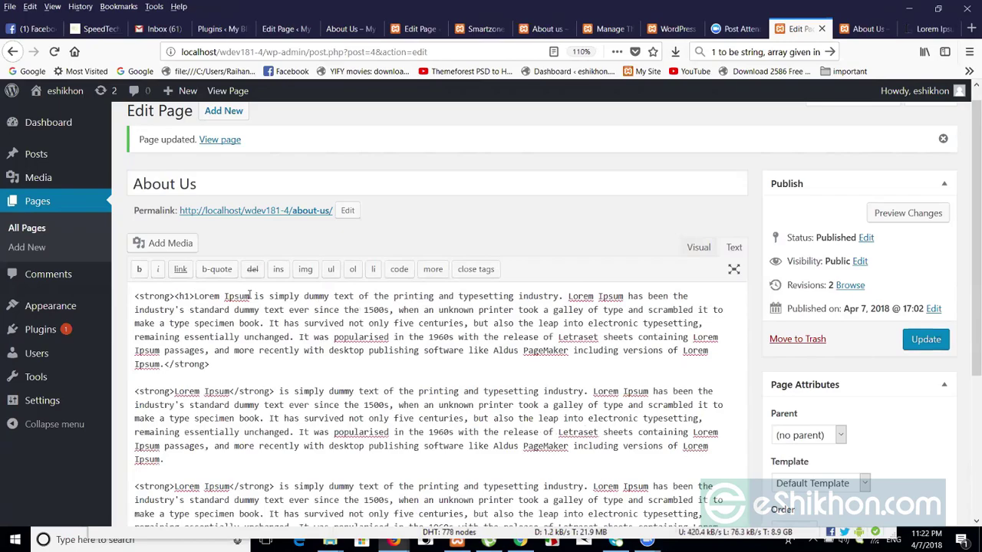
left_click(250, 296)
type("</")
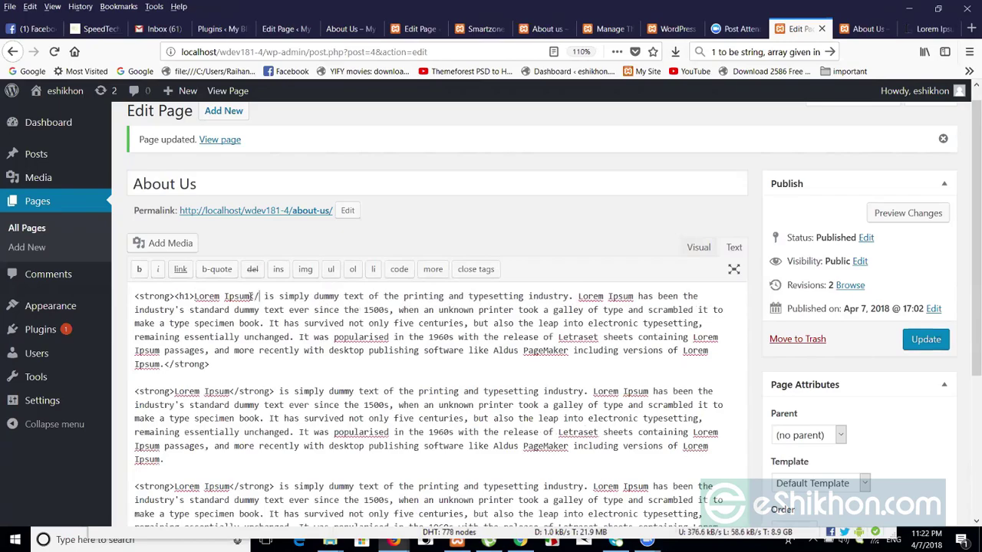
type("h1")
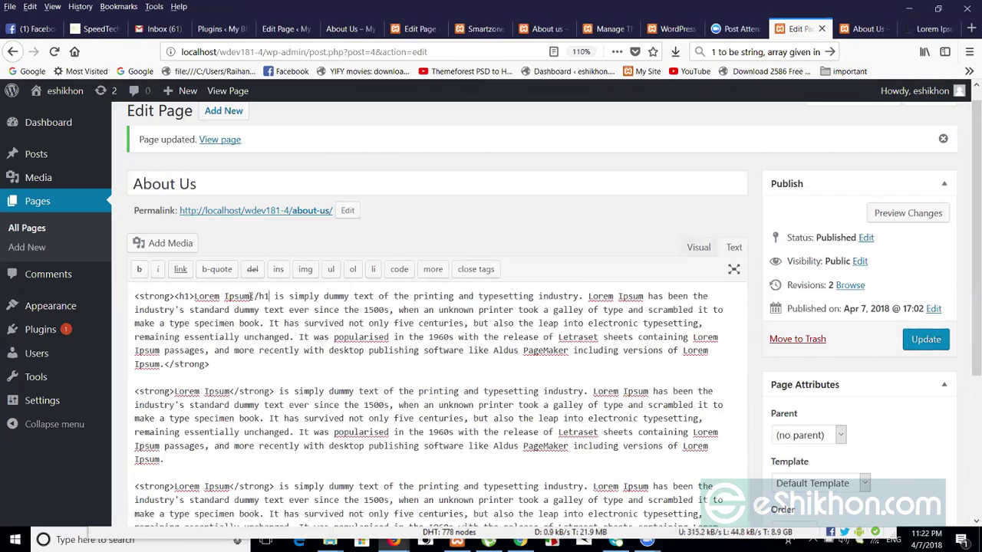
type(">")
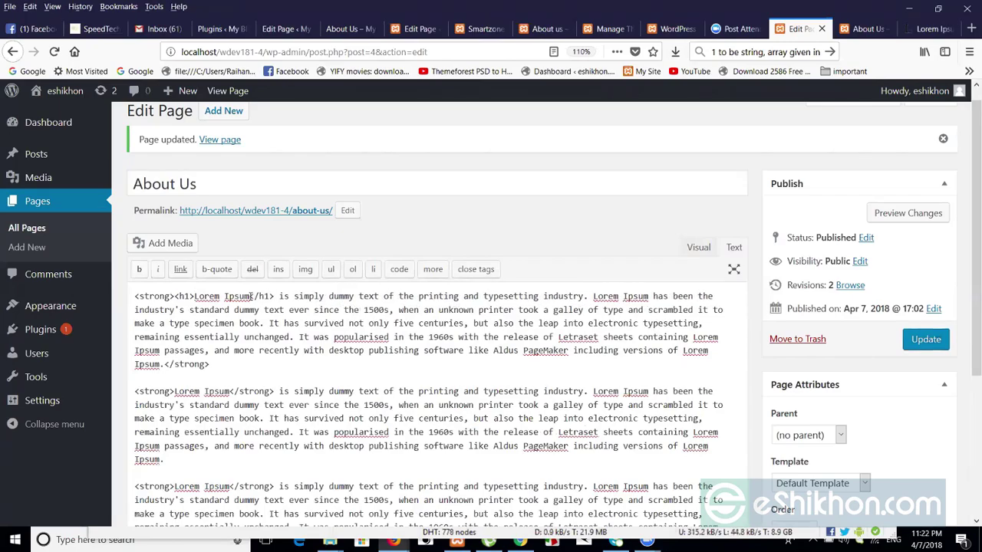
Update the About Us page from the visual editor and return to its live version on the site.
left_click(698, 256)
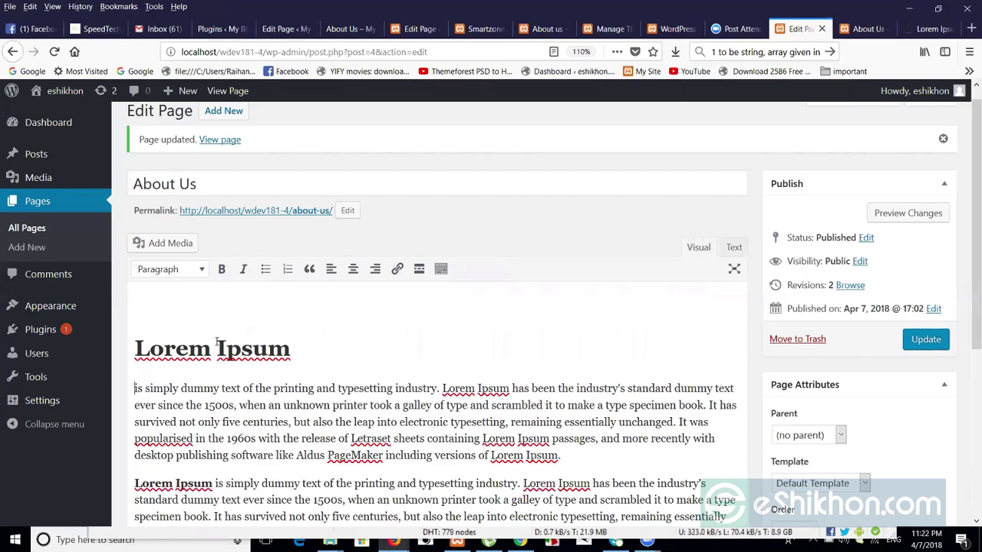
left_click(924, 339)
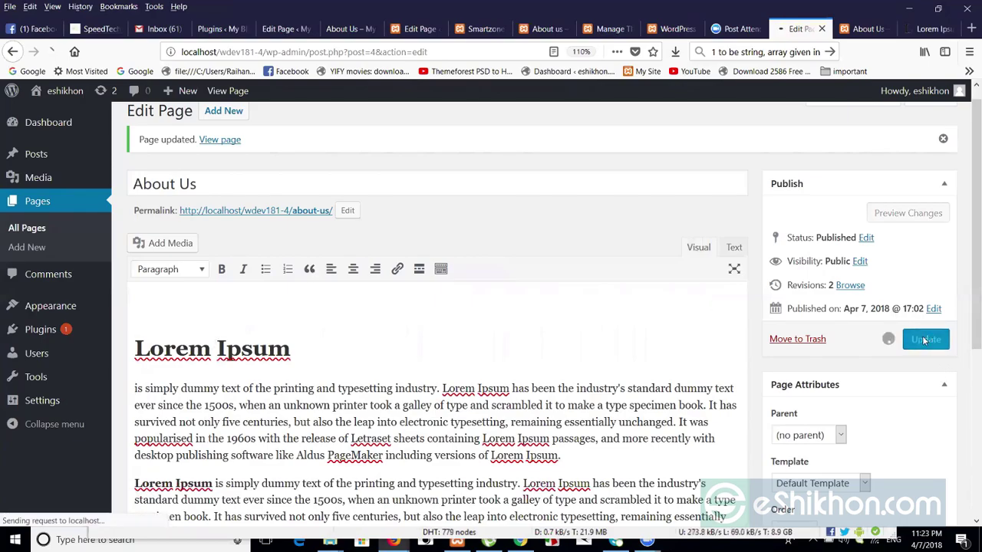
left_click(865, 29)
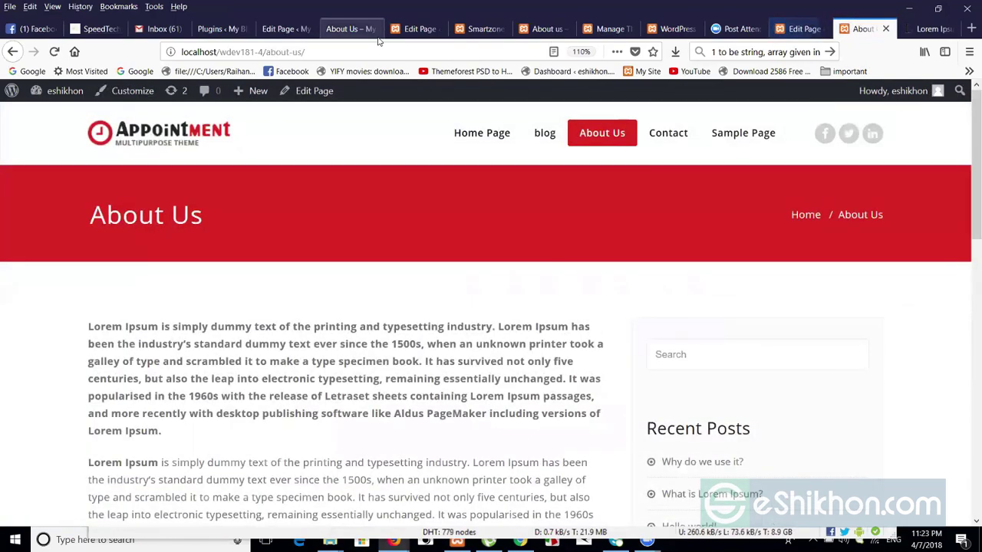
Reload the live About Us page and examine how the "Lorem Ipsum" heading is displayed above the first paragraph.
left_click(354, 50)
key("Return")
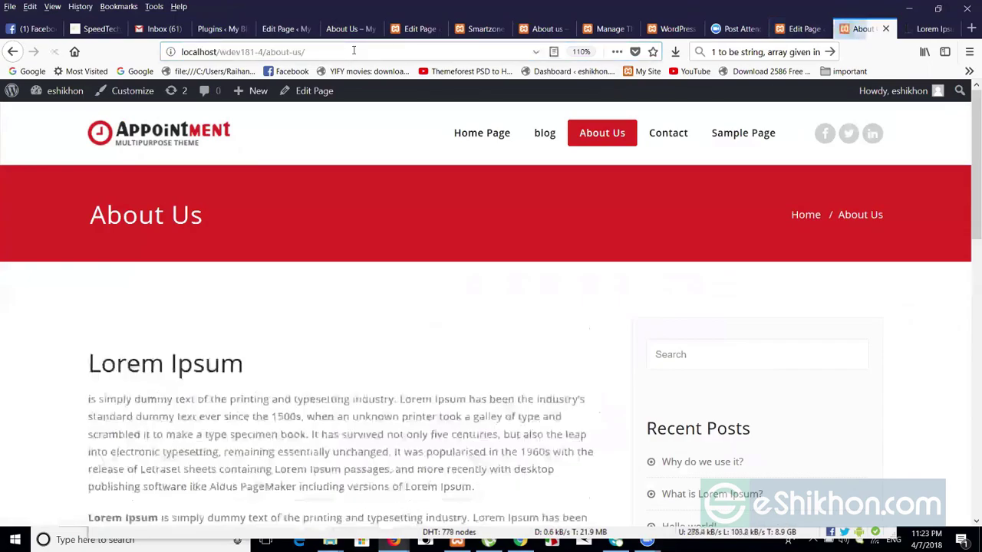
left_click_drag(89, 361, 236, 359)
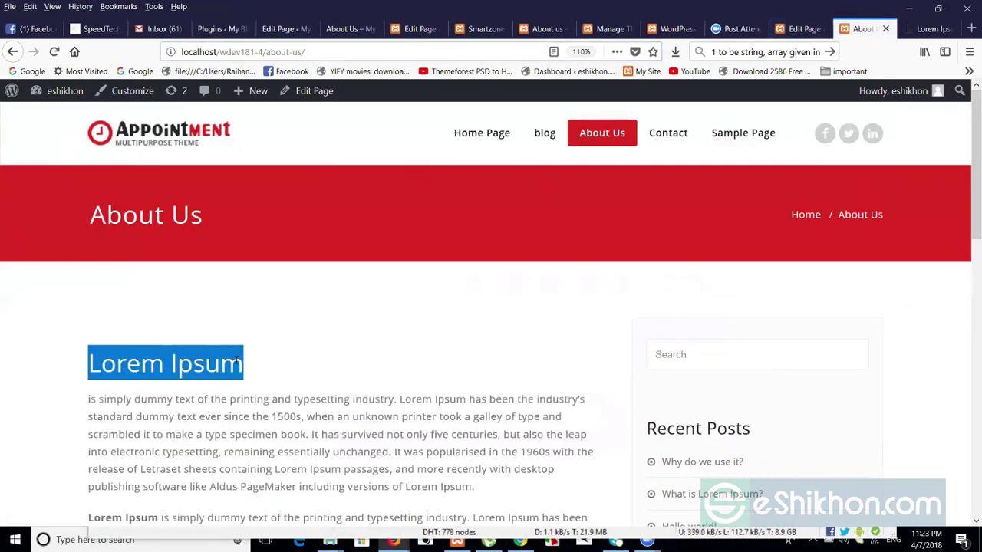
left_click(336, 352)
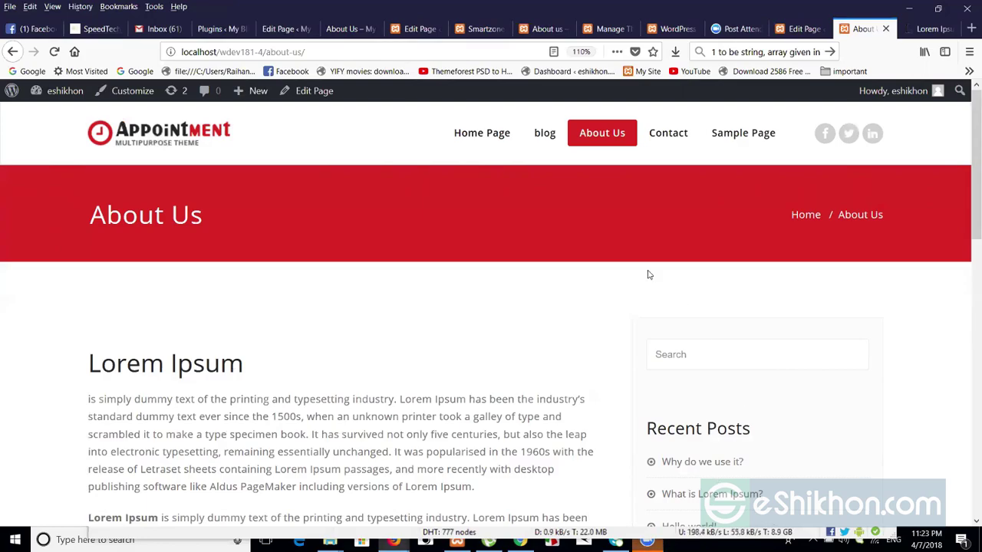
left_click_drag(244, 365, 92, 371)
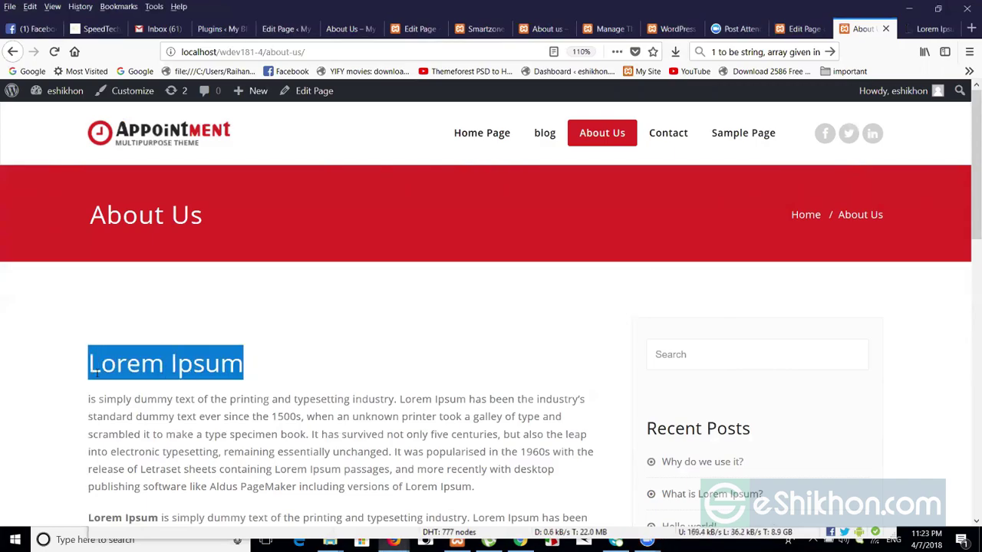
left_click(302, 374)
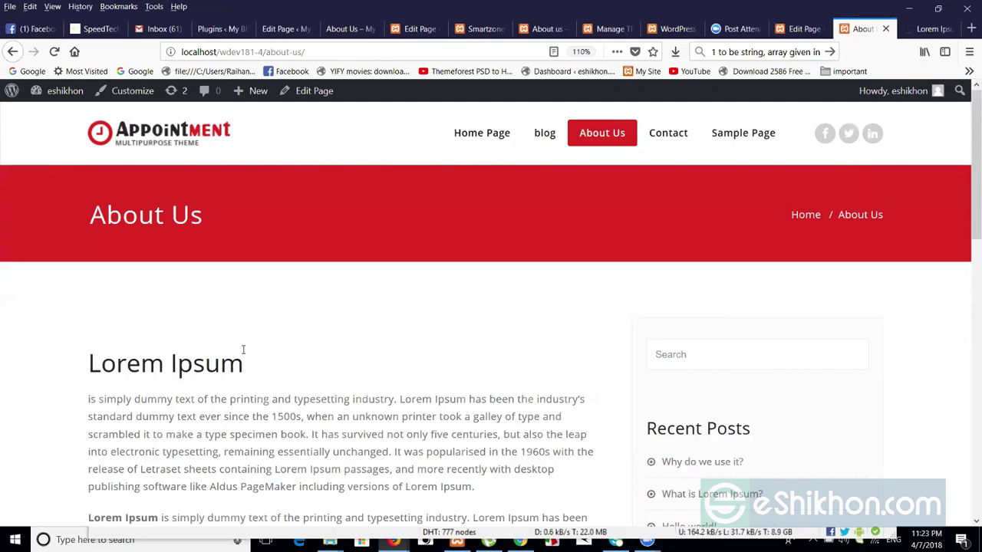
left_click_drag(245, 369, 81, 369)
left_click(131, 395)
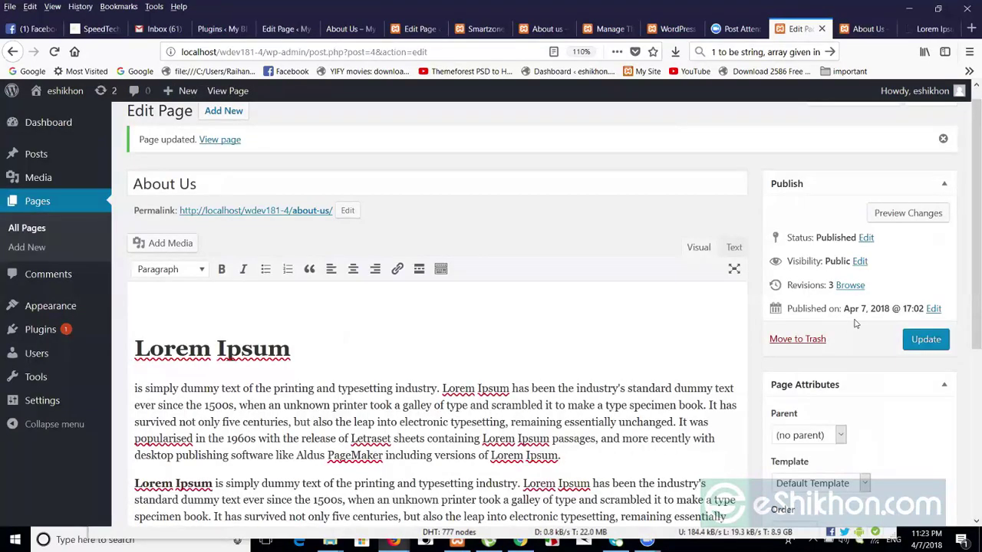
In the HTML source of About Us, add style="color:red" to the opening <h1> tag of the "Lorem Ipsum" heading.
left_click(723, 250)
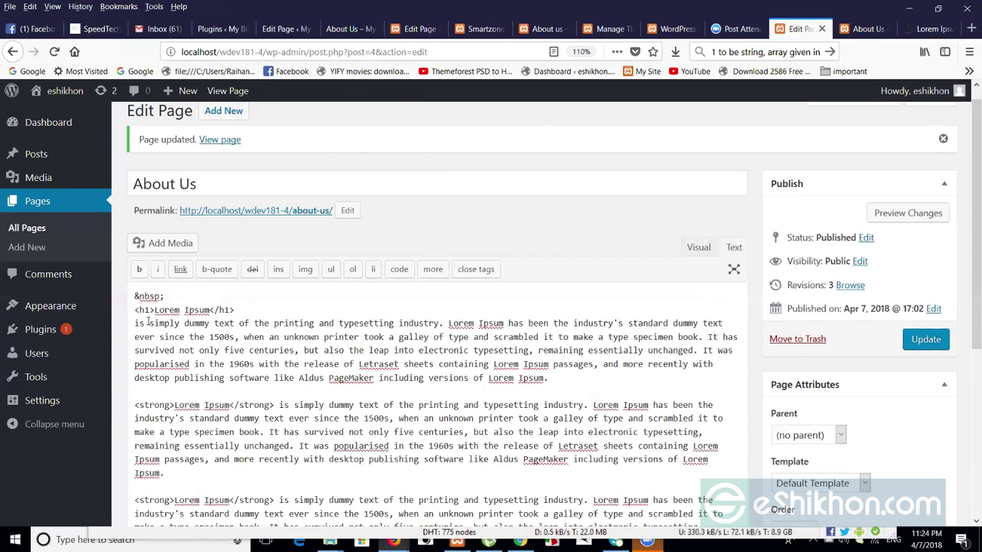
left_click(863, 28)
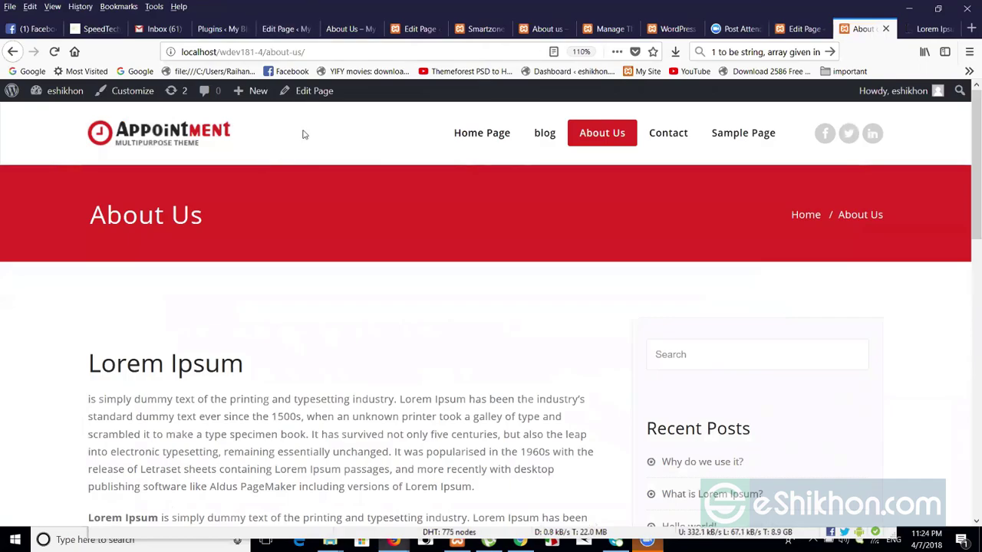
key("ctrl+shift+Tab")
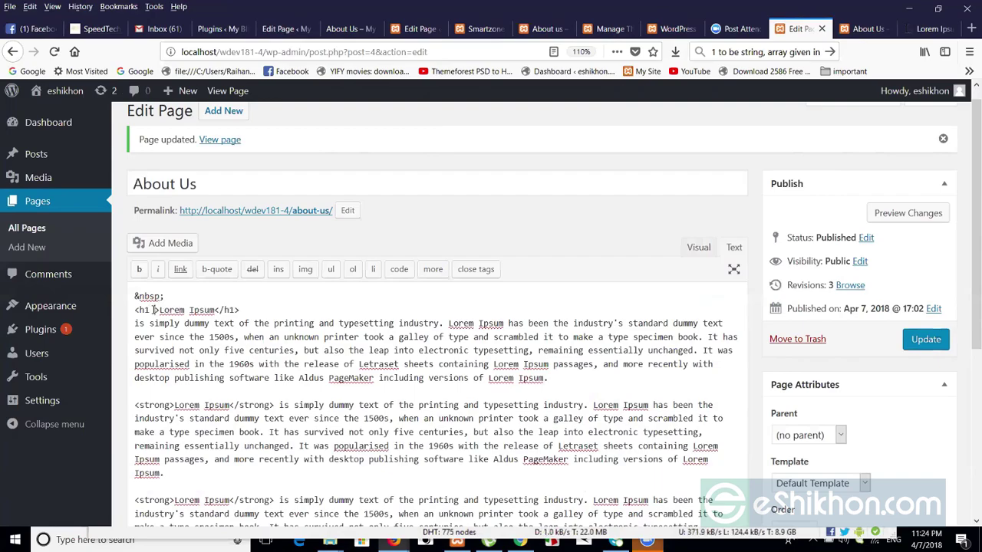
type("style")
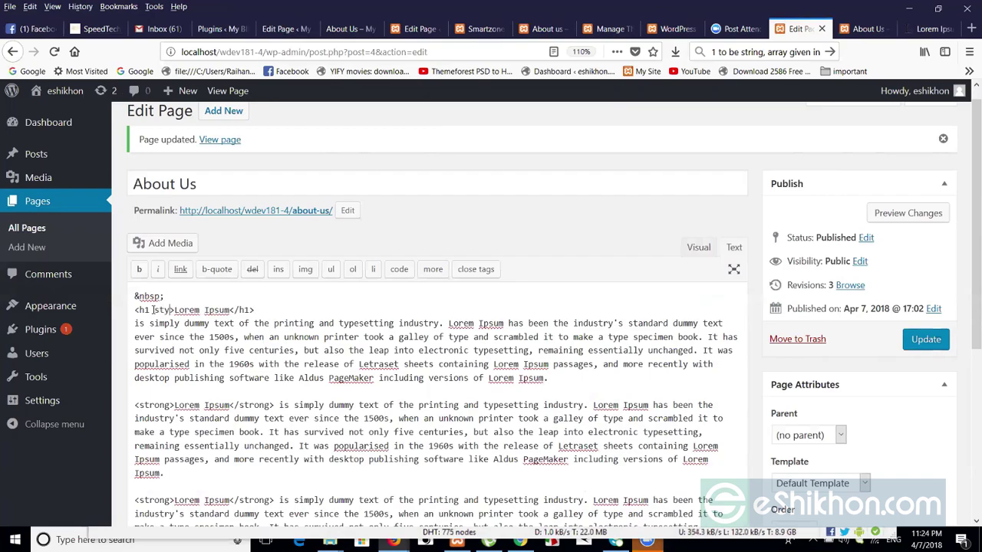
type("=\"\"")
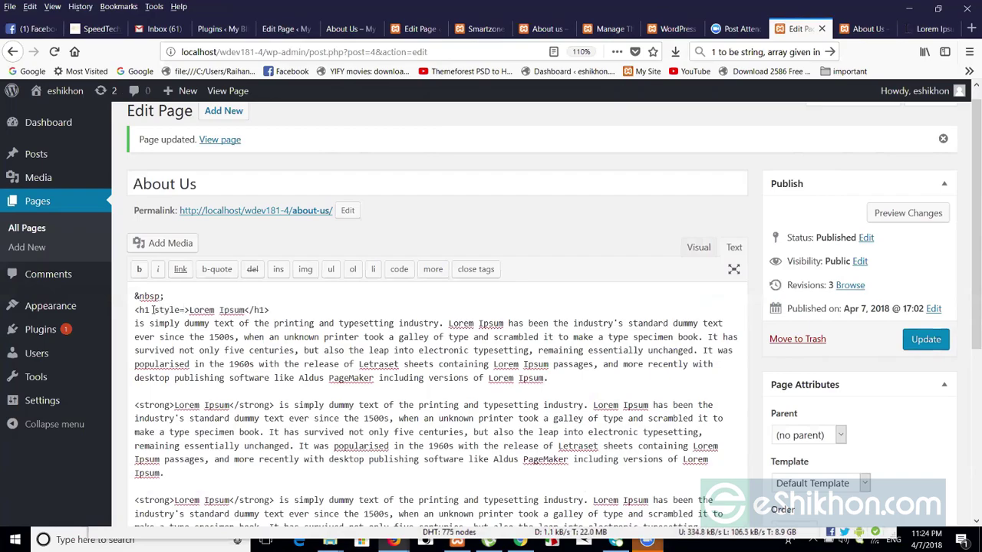
key("Left")
type("color:red")
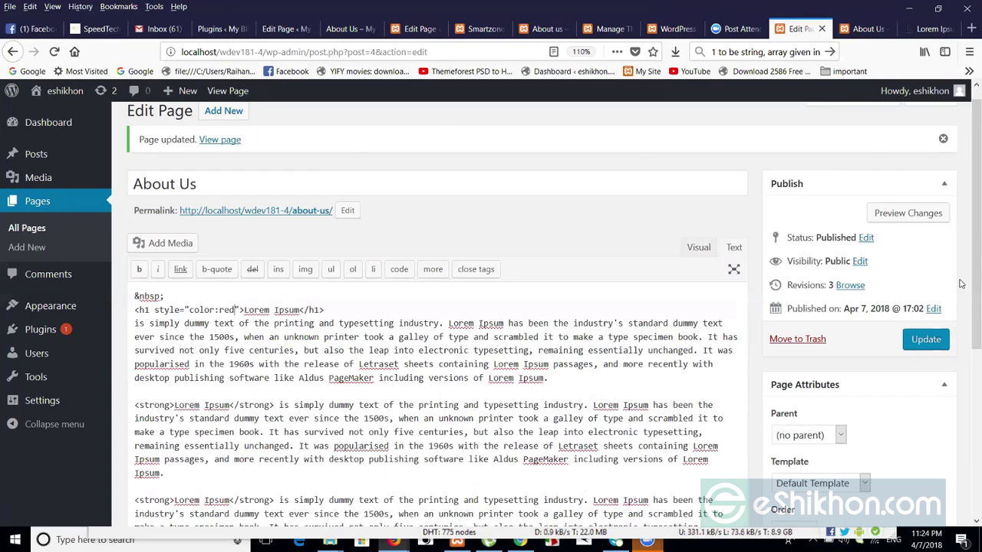
Update the About Us page and check the heading's colour on the reloaded live page, returning to the HTML source.
left_click(929, 337)
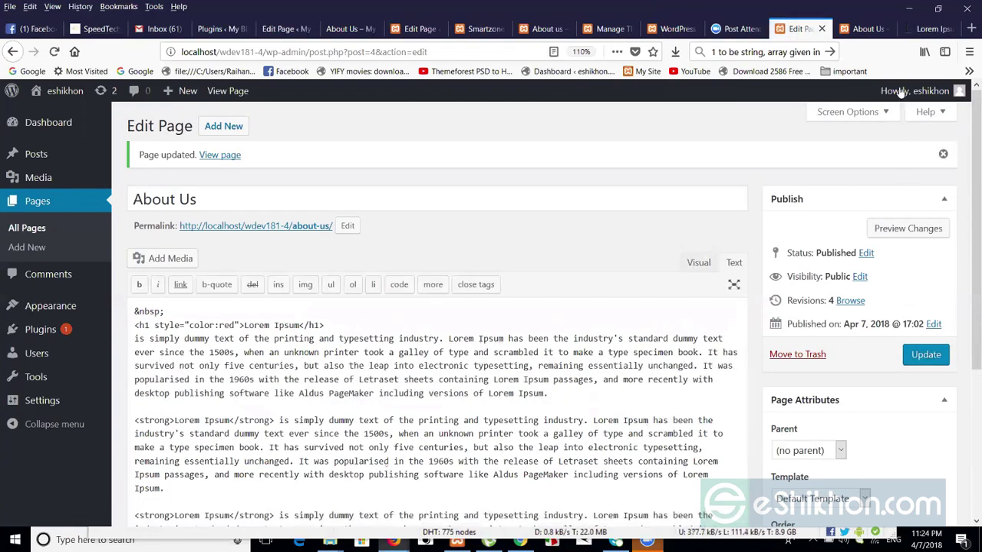
left_click(865, 28)
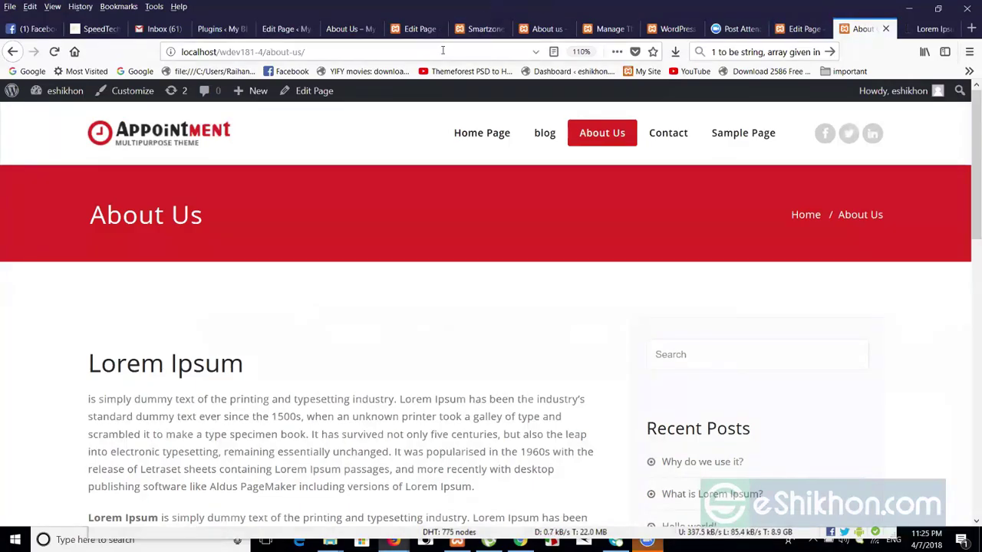
left_click(442, 51)
key("Return")
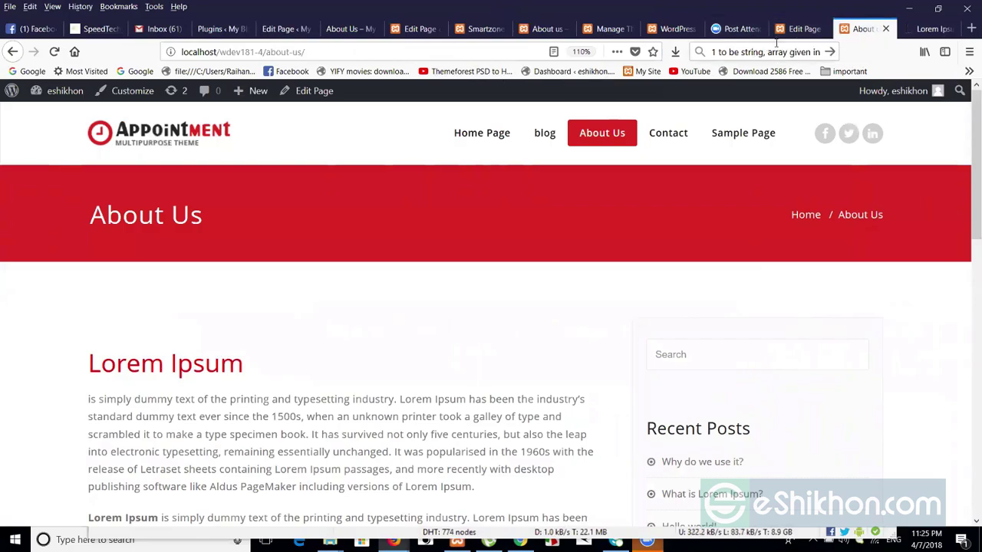
left_click(800, 29)
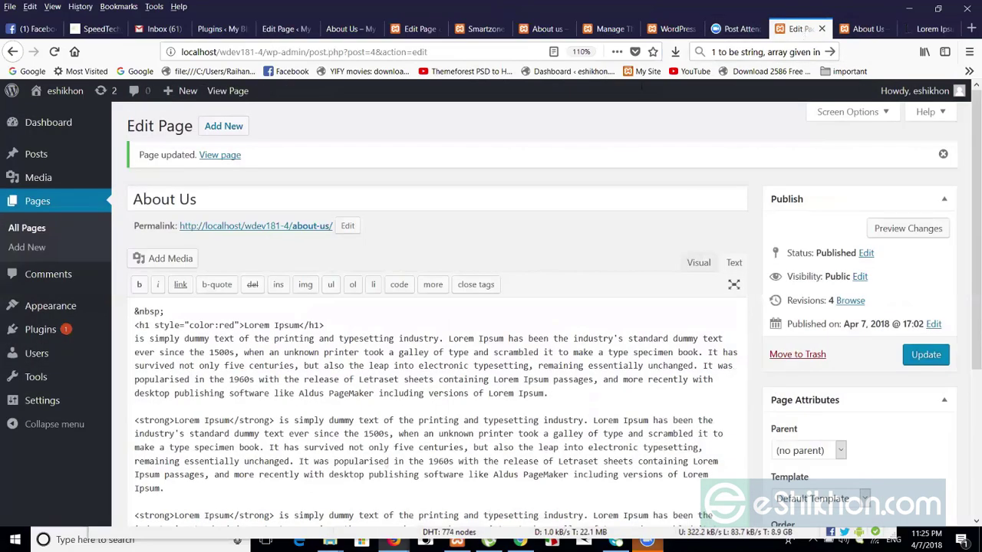
left_click(238, 325)
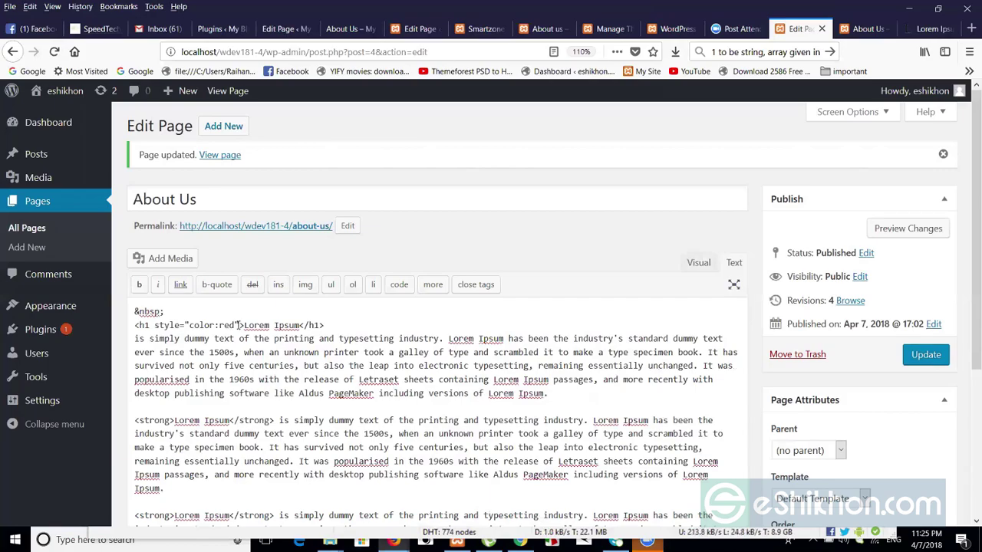
type("style")
key("BackSpace")
key("BackSpace")
key("BackSpace")
key("BackSpace")
key("BackSpace")
key("BackSpace")
Append ;background:black after color:red inside the style attribute of the "Lorem Ipsum" <h1> tag.
type(";")
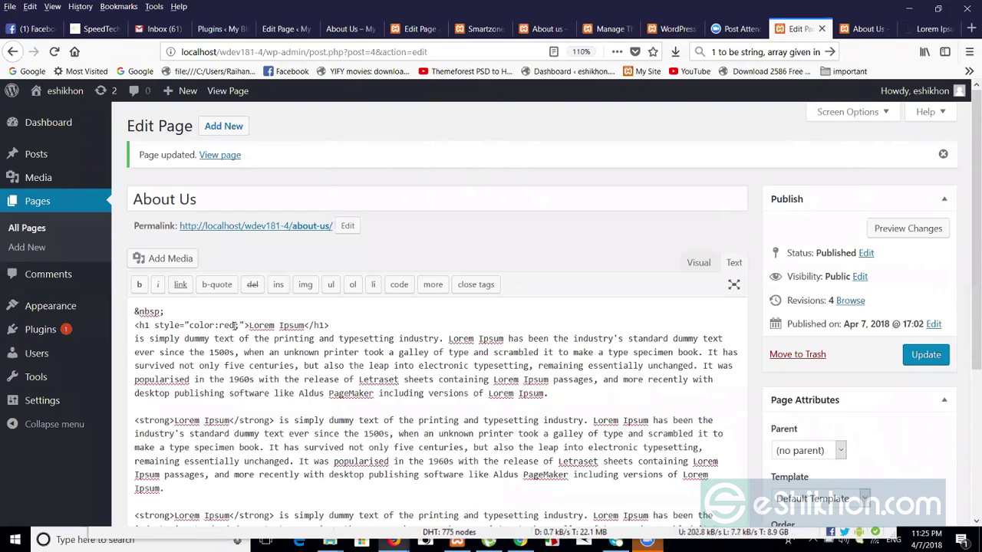
type("back")
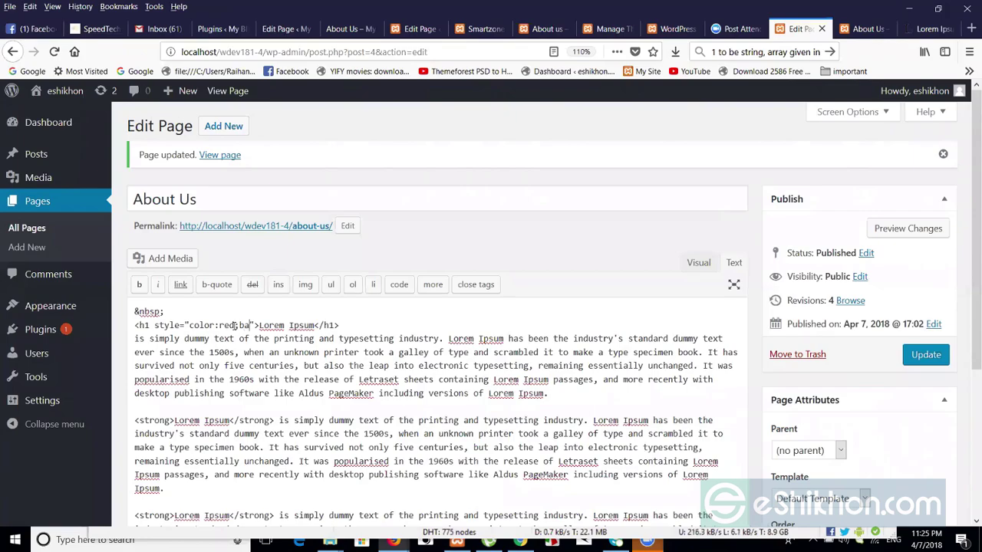
type("ground")
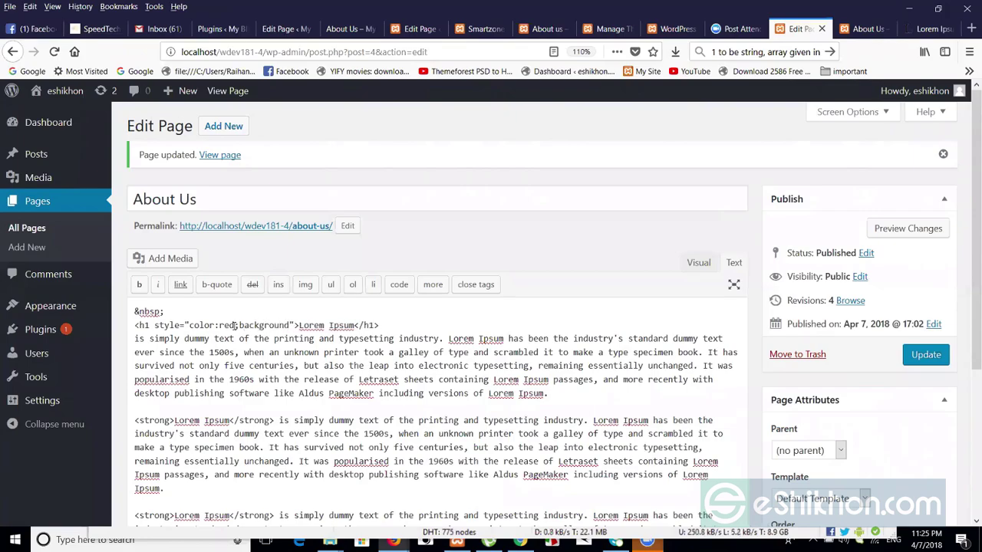
type("\"")
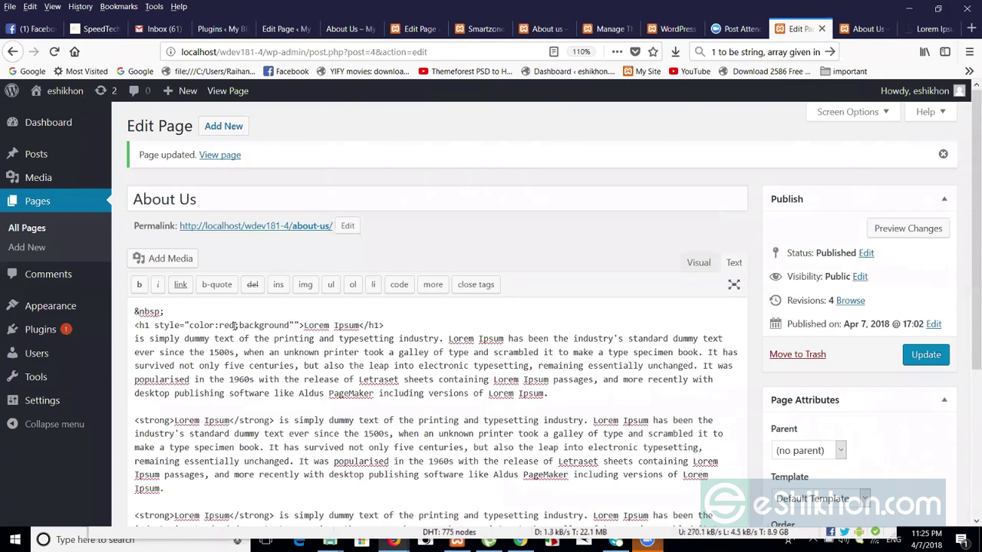
key("BackSpace")
type(":bla")
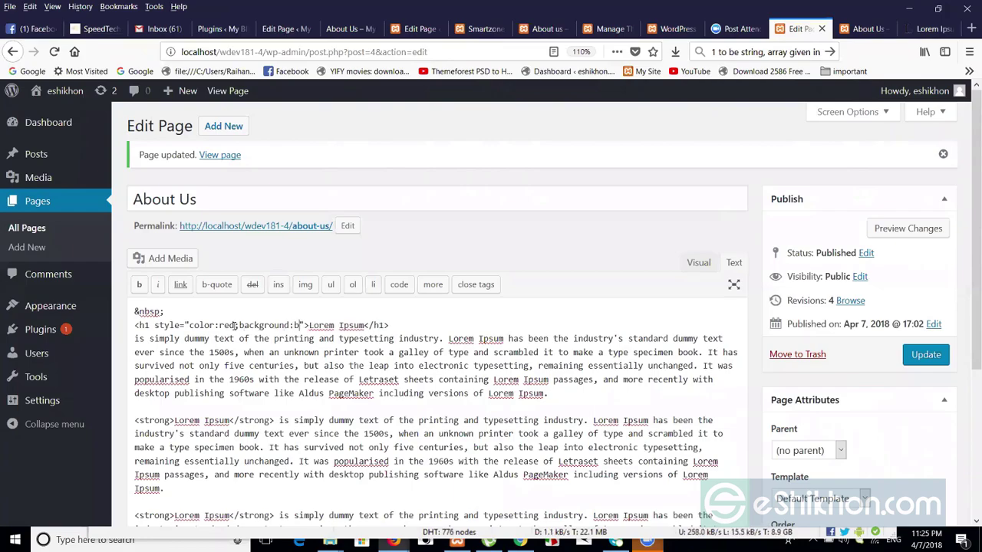
type("ck")
Append ;padding:50px; after the black background declaration in the style attribute of the <h1> tag.
type(";")
type("paddi")
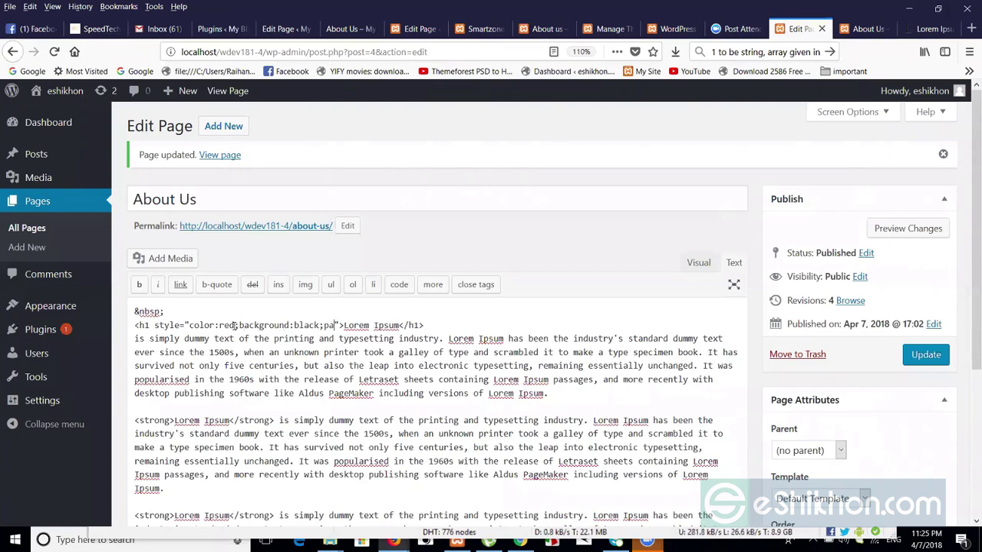
type("ng")
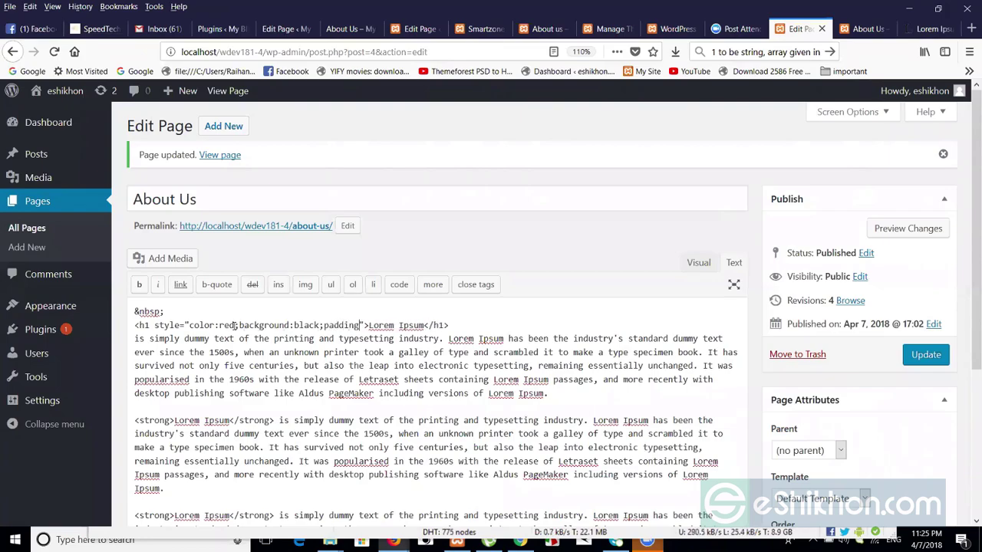
type(":")
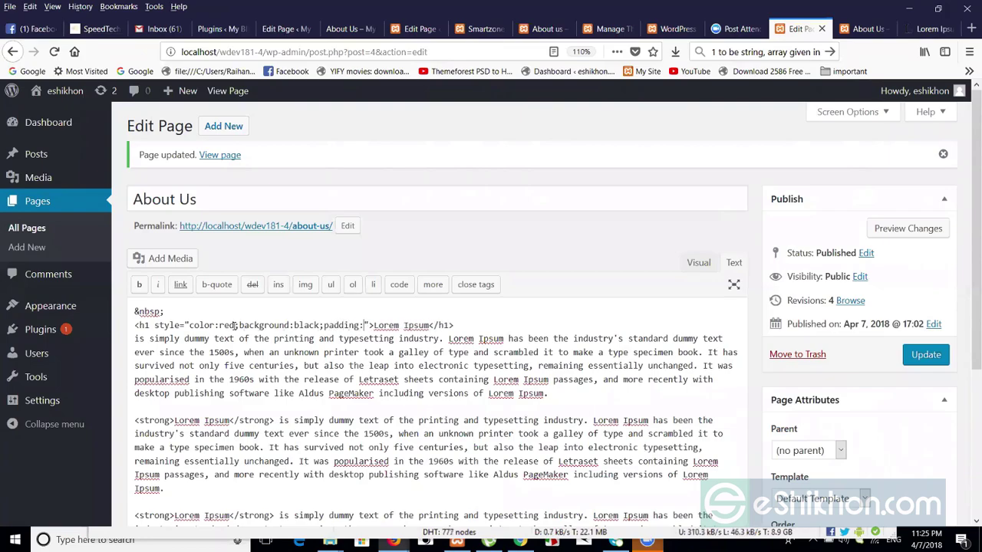
type("50p")
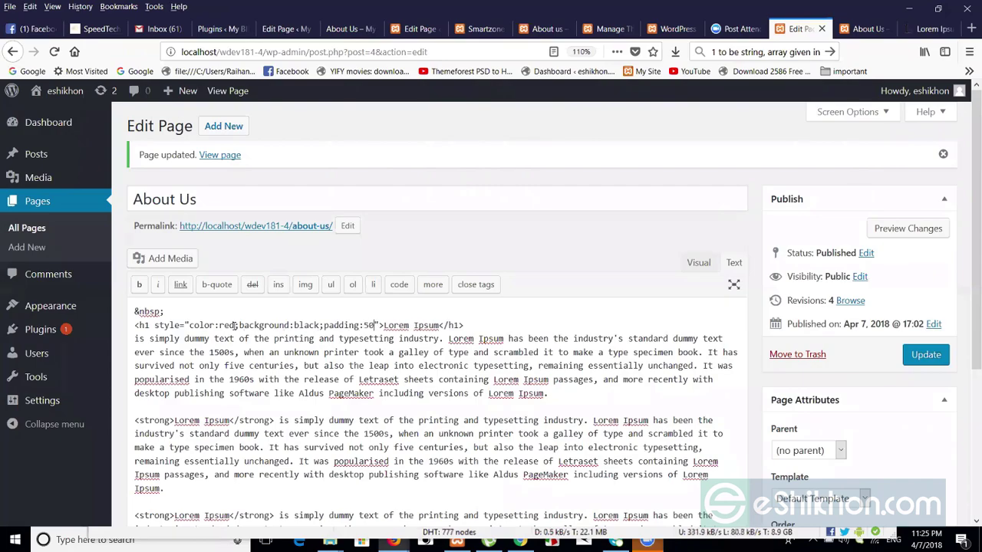
type("x;")
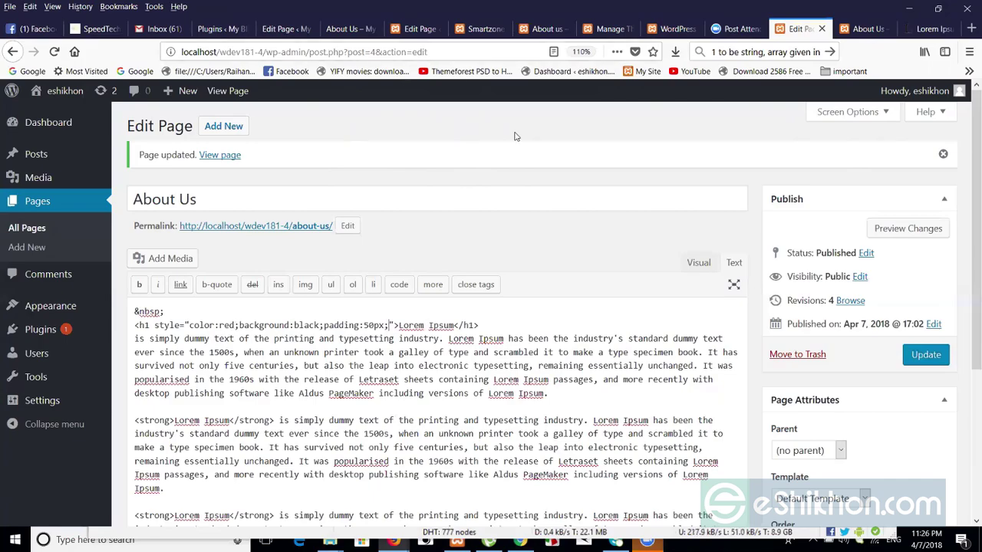
Update the About Us page and check the heading's background and padding on the reloaded live page.
left_click(924, 360)
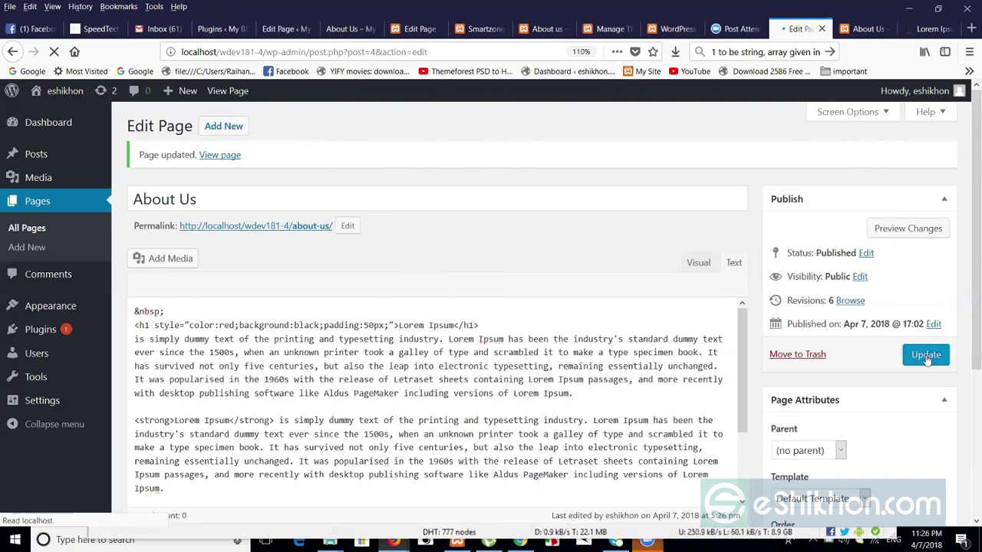
left_click(865, 28)
left_click(495, 51)
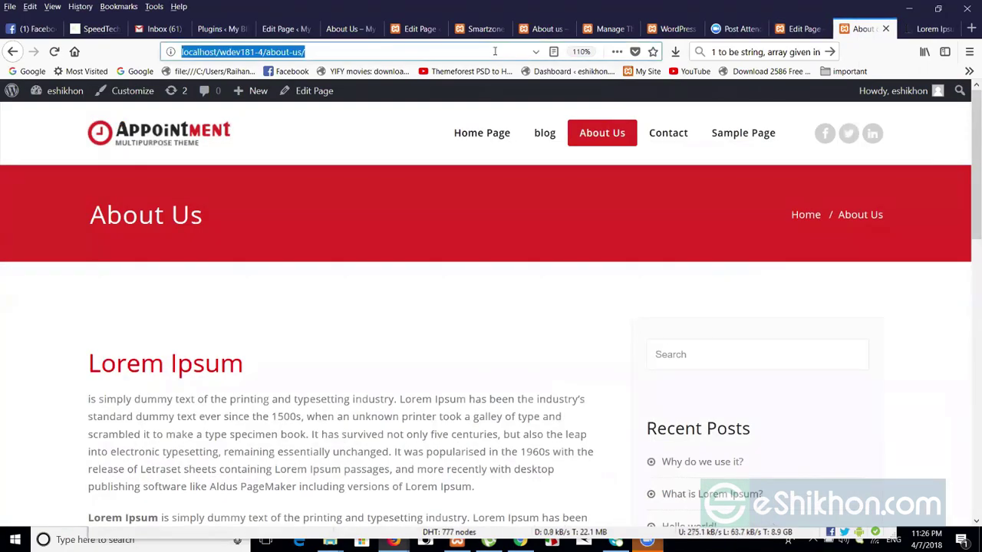
key("Return")
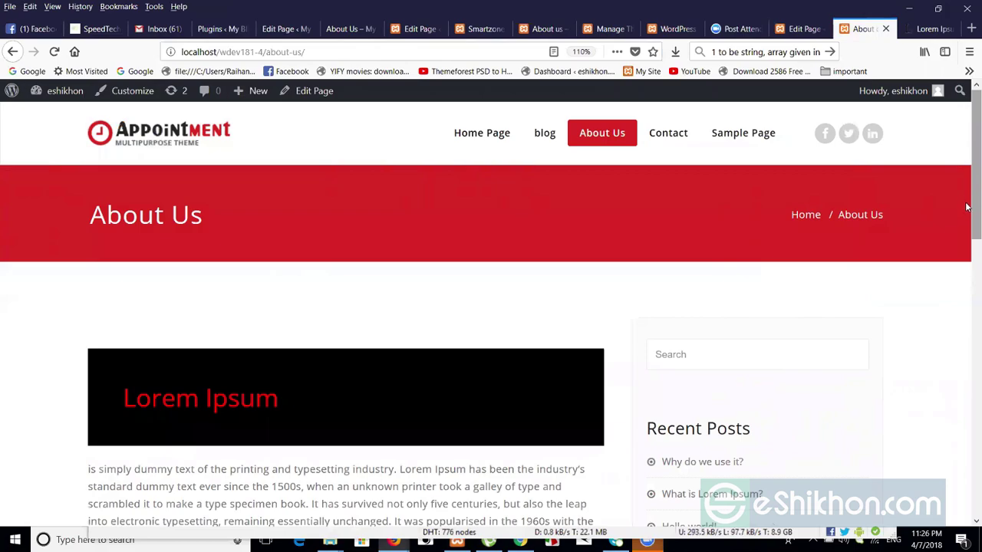
left_click_drag(968, 207, 968, 259)
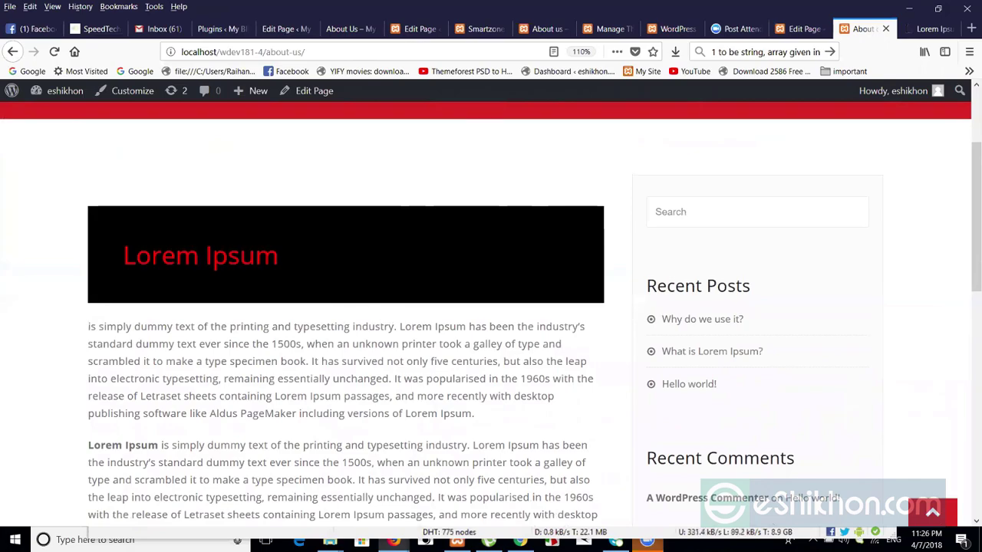
Set the background to blue in the style attribute of the "Lorem Ipsum" <h1> tag on the About Us edit page.
left_click(802, 29)
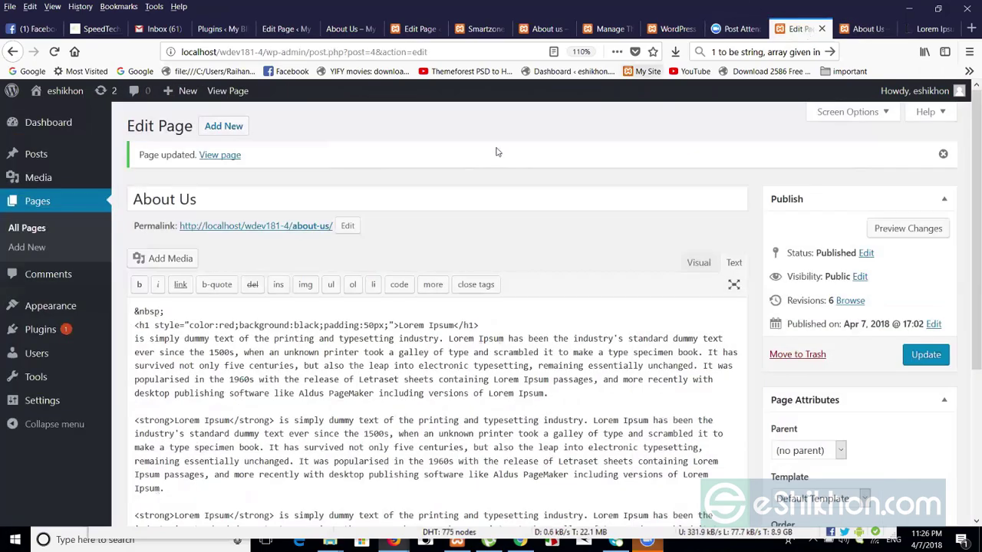
double_click(306, 325)
type("blue")
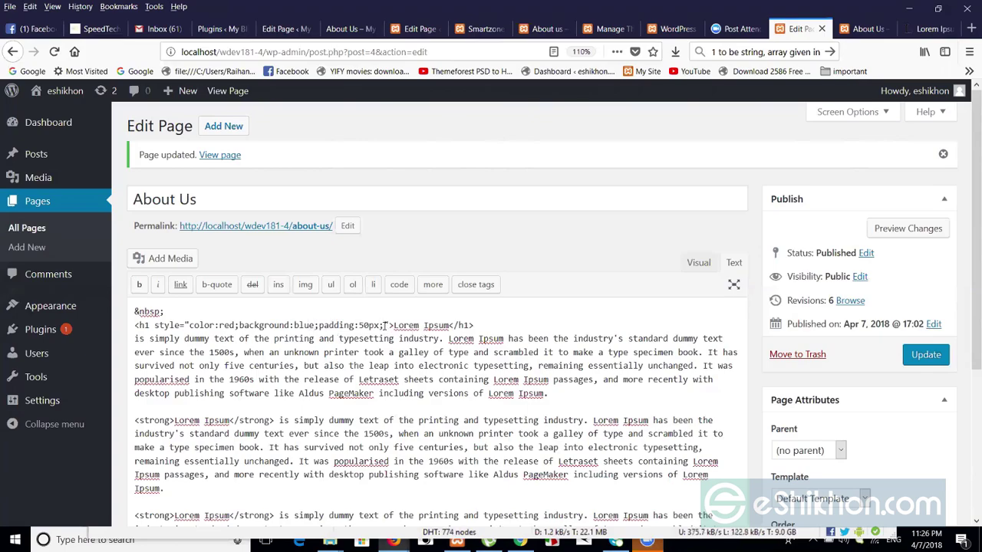
Append text-align:center after padding:50px; in the style attribute of the <h1> tag.
type("text")
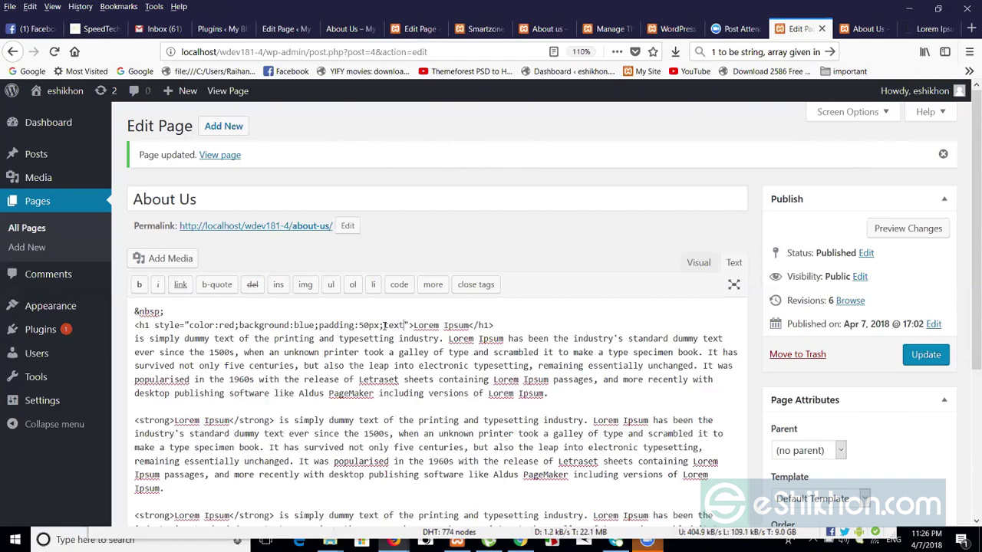
type("-alig")
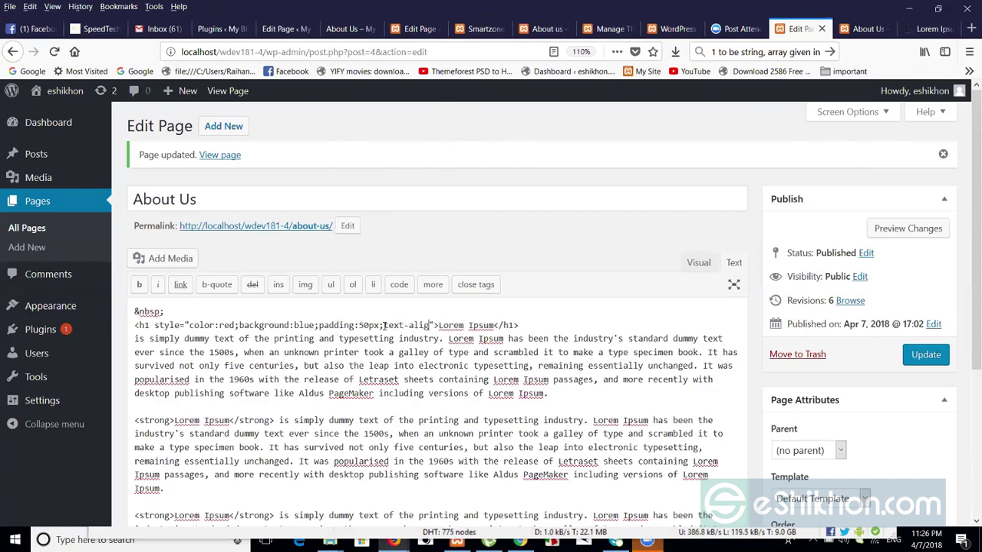
type("n:cw")
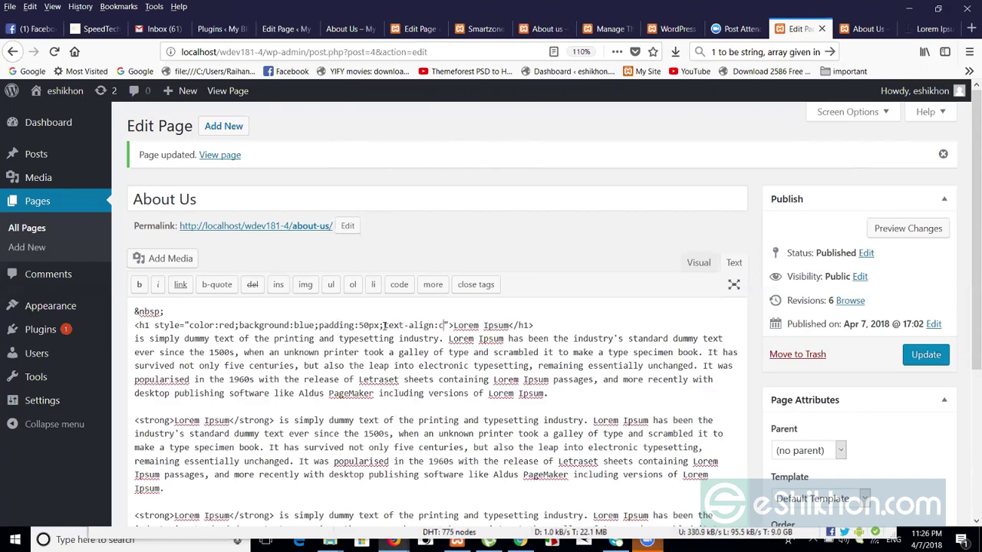
key("BackSpace")
type("ent")
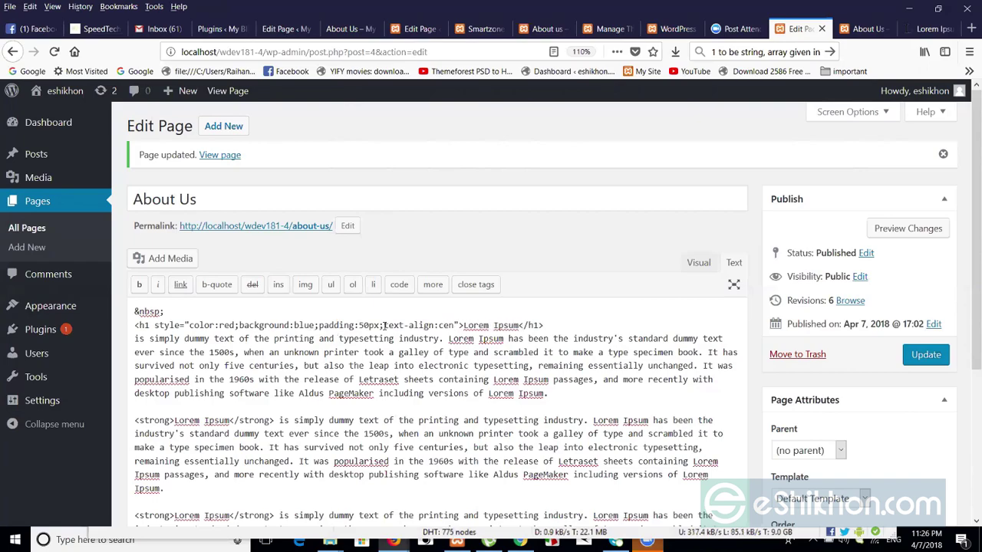
type("er")
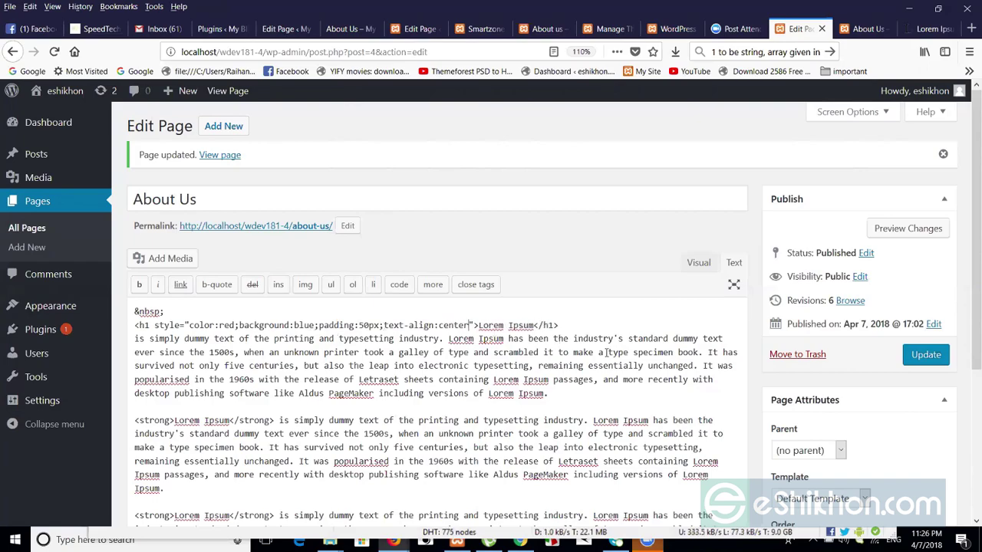
Update the About Us page and check the heading's background and alignment on the reloaded live page.
left_click(935, 356)
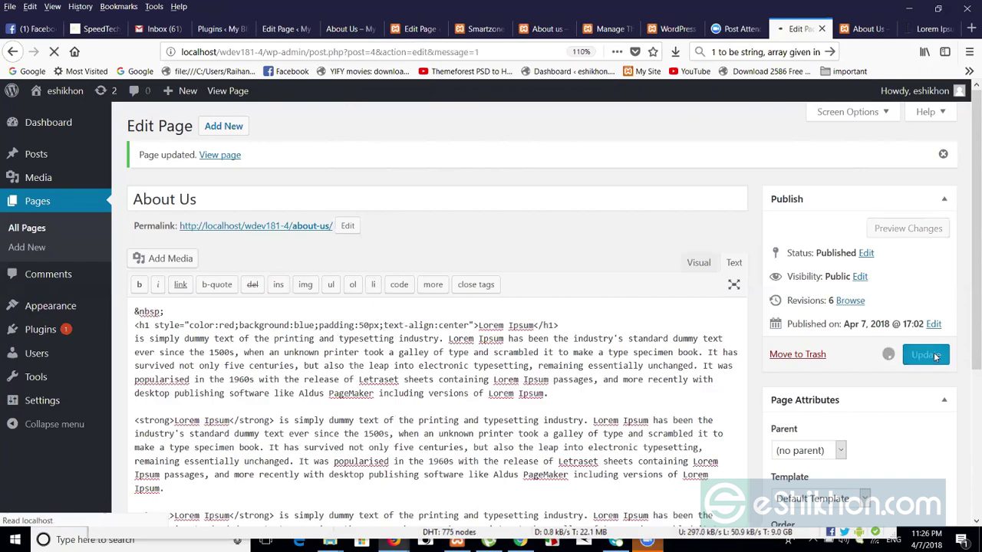
left_click(865, 29)
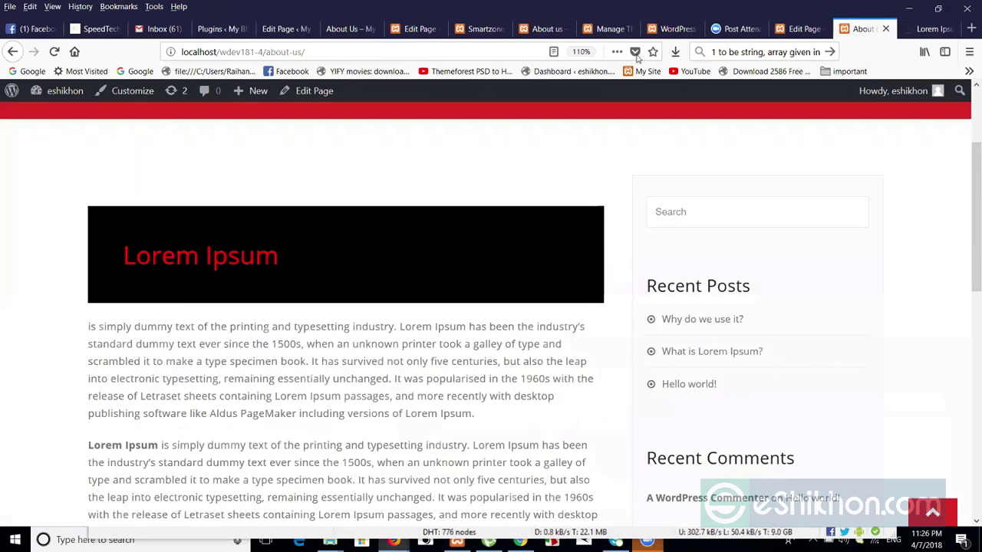
left_click(499, 48)
key("Return")
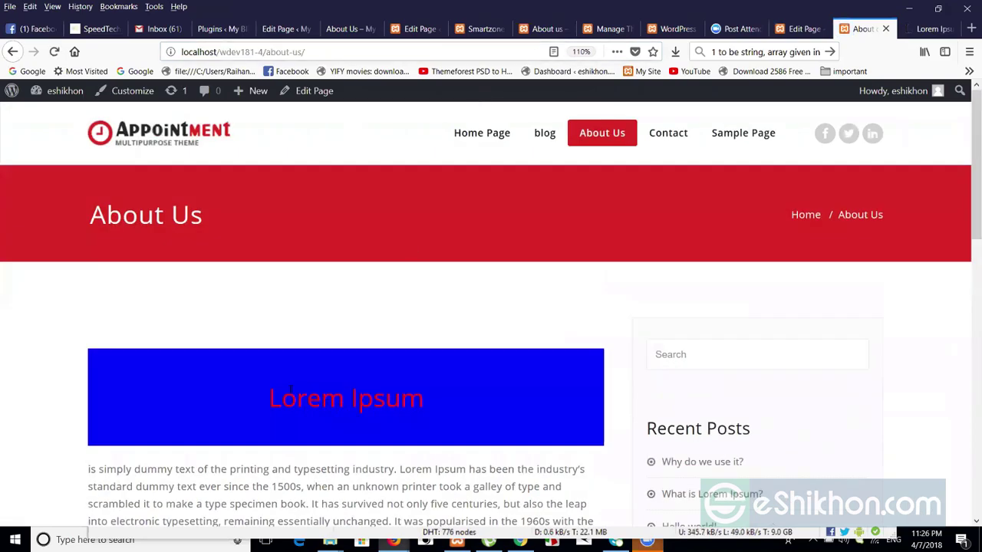
left_click_drag(268, 398, 431, 408)
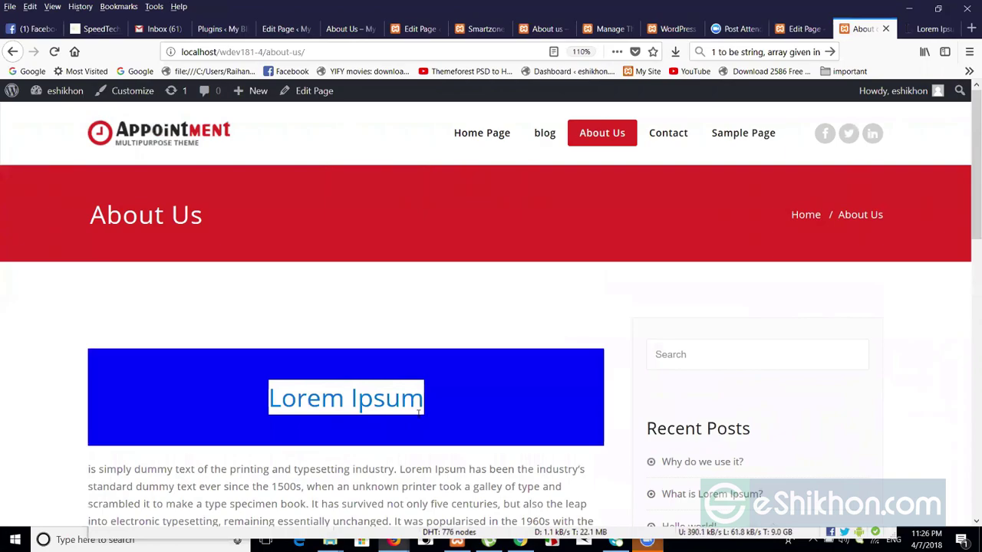
left_click(434, 414)
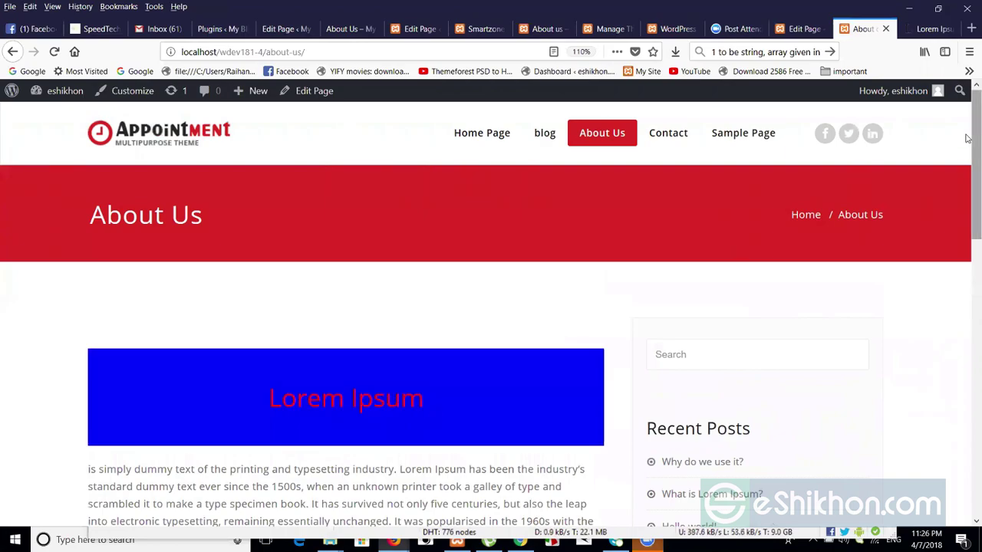
scroll(968, 230, "down", 1)
scroll(968, 256, "down", 2)
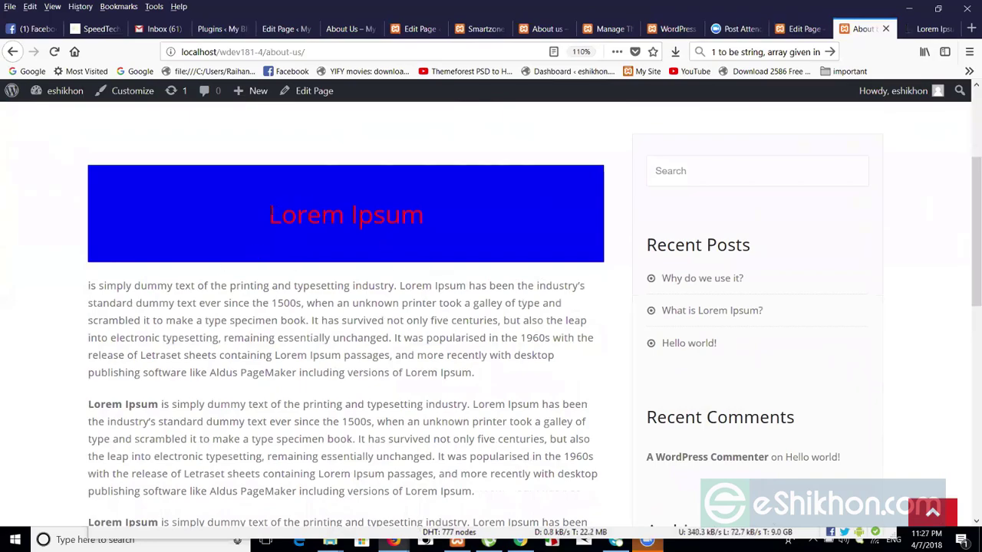
left_click_drag(268, 215, 428, 221)
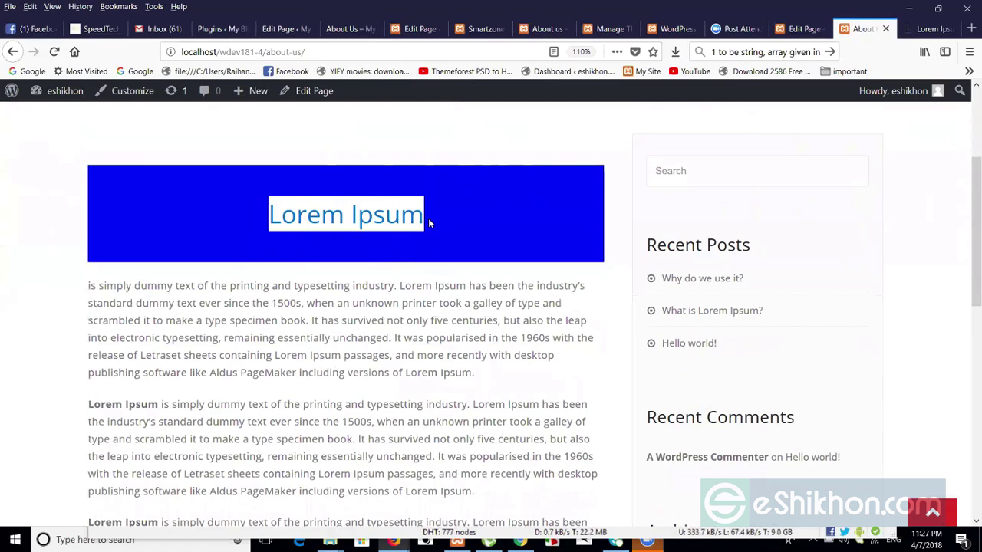
left_click(313, 241)
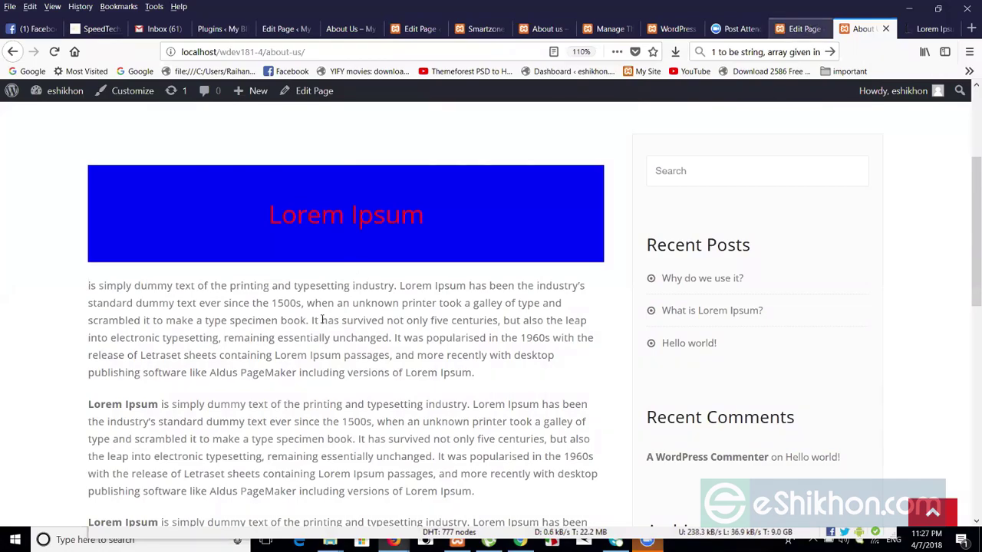
Set the text color to white in the <h1> style attribute on the edit page and update the page.
key("ctrl+shift+Tab")
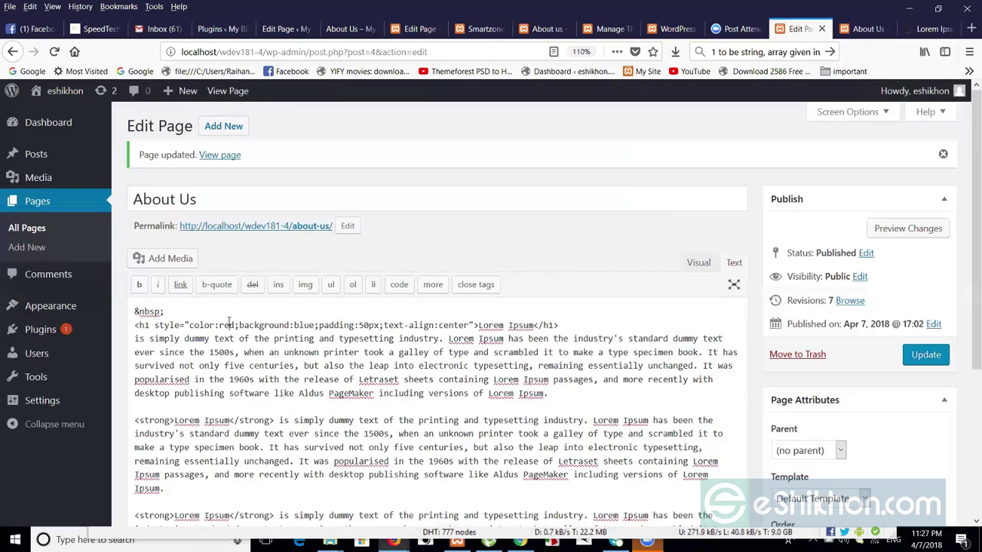
double_click(228, 325)
type("white")
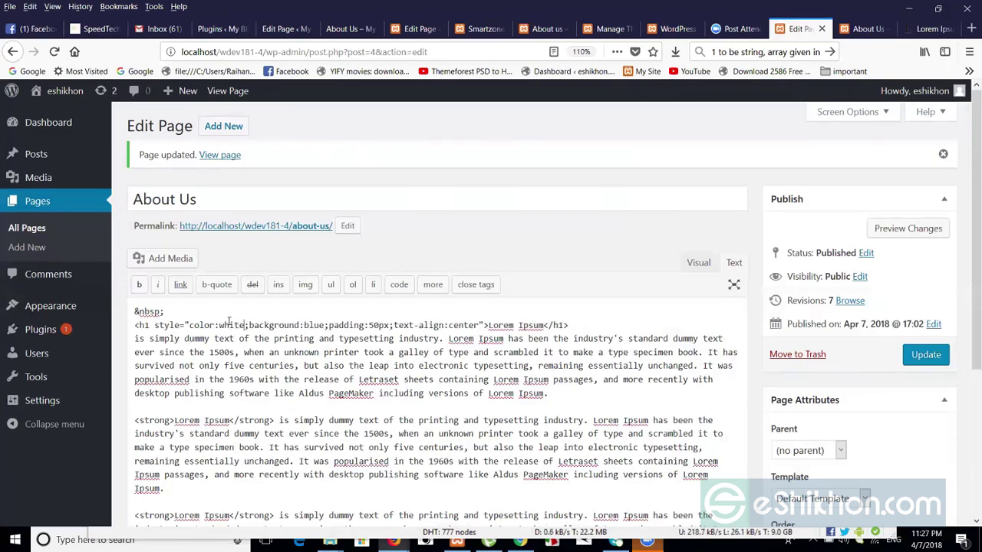
left_click(926, 354)
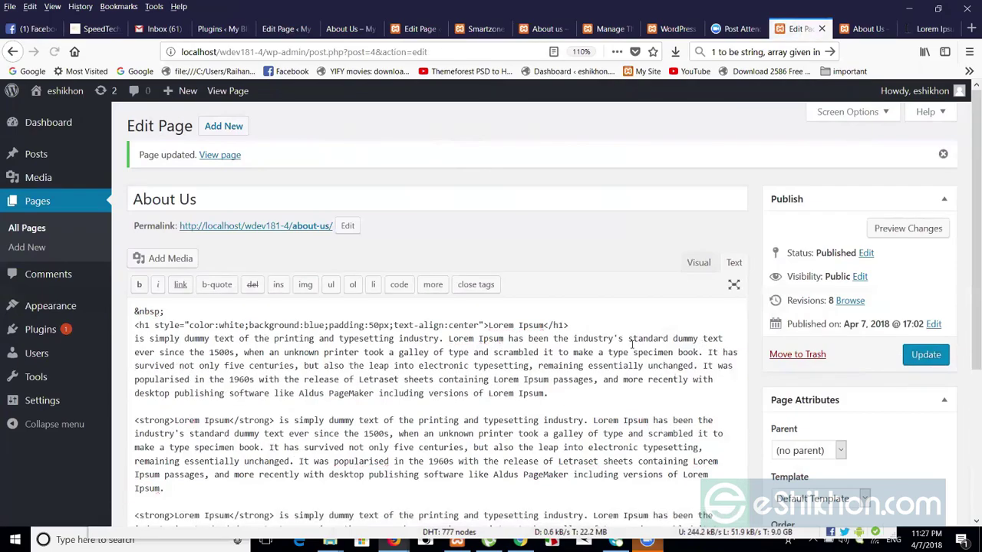
Reload the live About Us page and review the heading's text color and the page content from top to bottom.
left_click(863, 29)
left_click(482, 54)
key("Return")
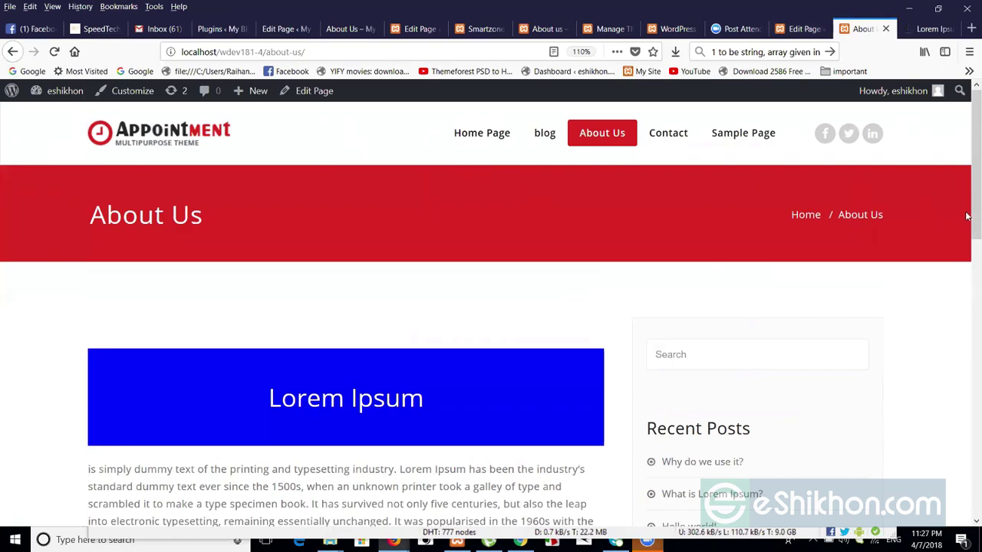
scroll(966, 244, "down", 2)
scroll(966, 245, "down", 5)
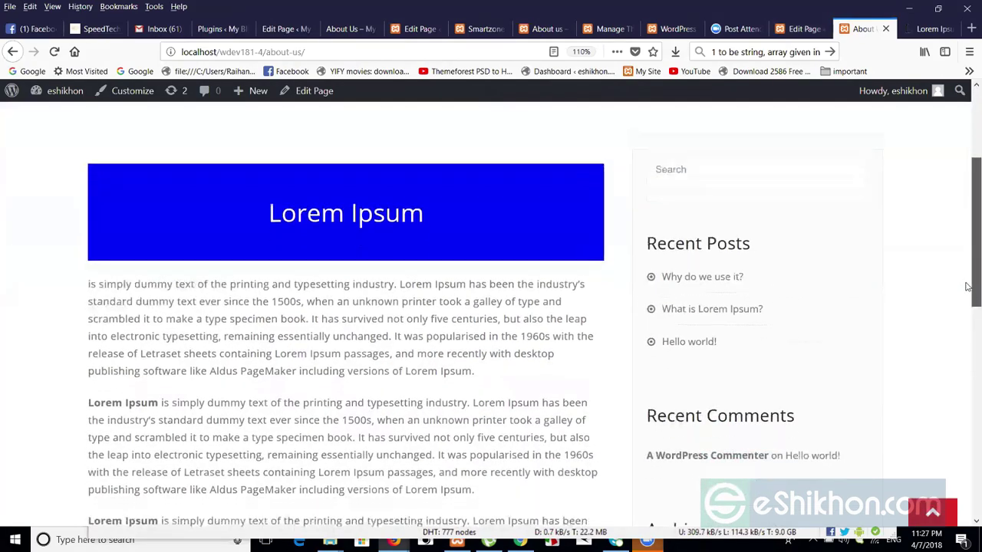
scroll(967, 387, "down", 2)
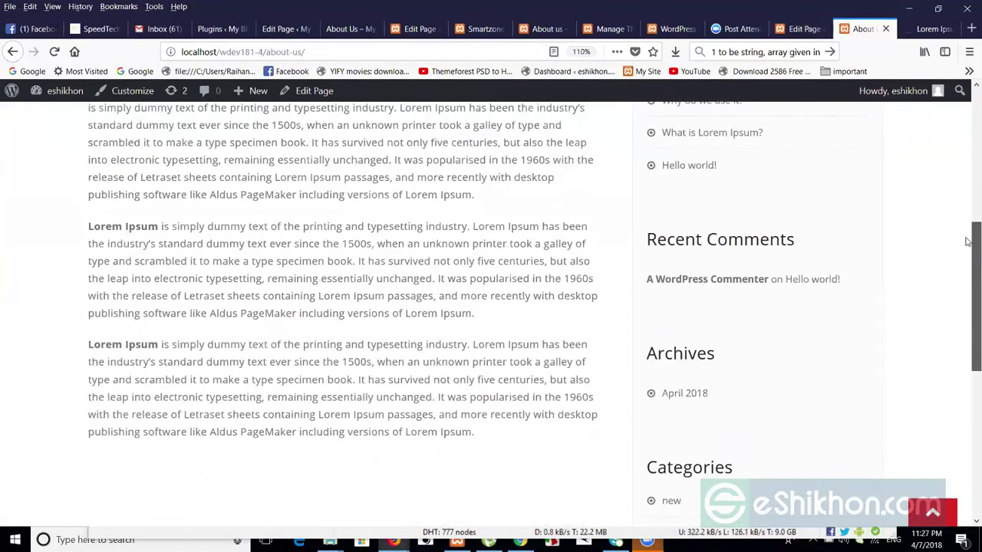
scroll(966, 228, "up", 8)
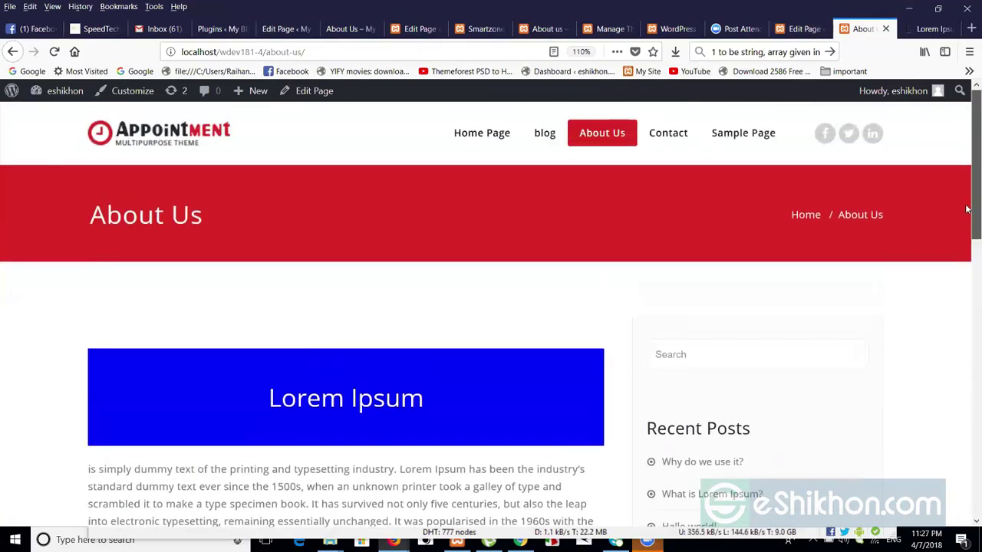
scroll(967, 264, "down", 3)
scroll(967, 360, "down", 7)
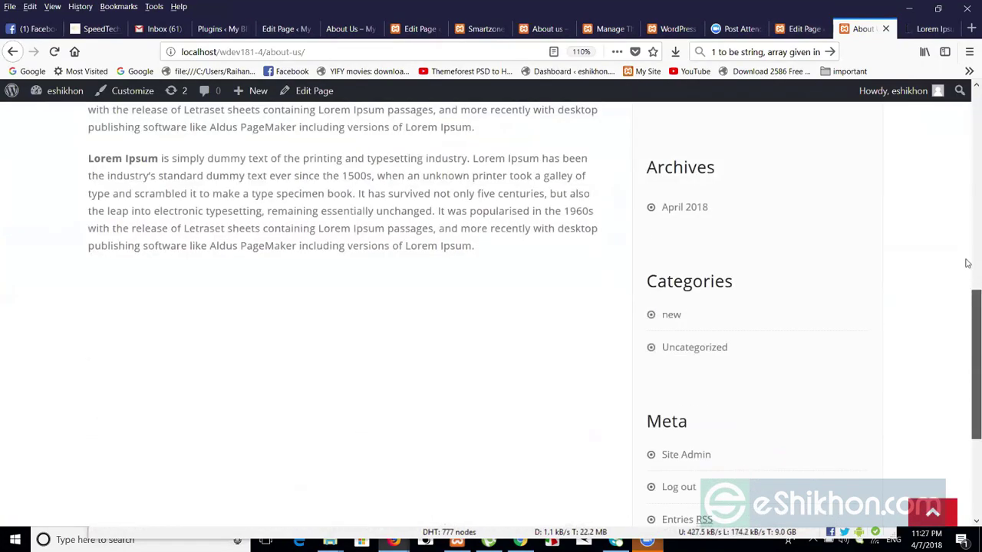
scroll(967, 214, "up", 10)
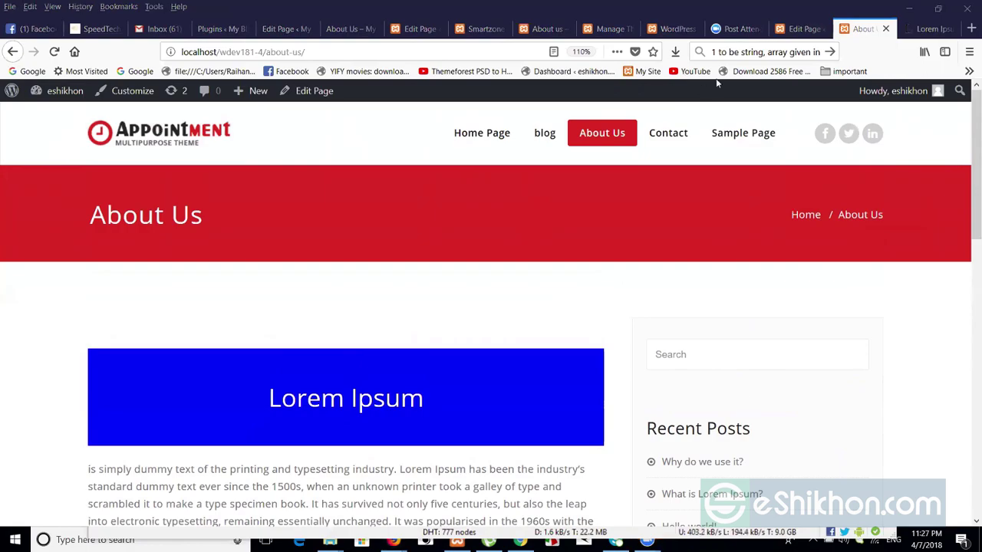
Show the About Us content in the visual editor and turn the first paragraph below the heading into a bulleted list.
left_click(802, 28)
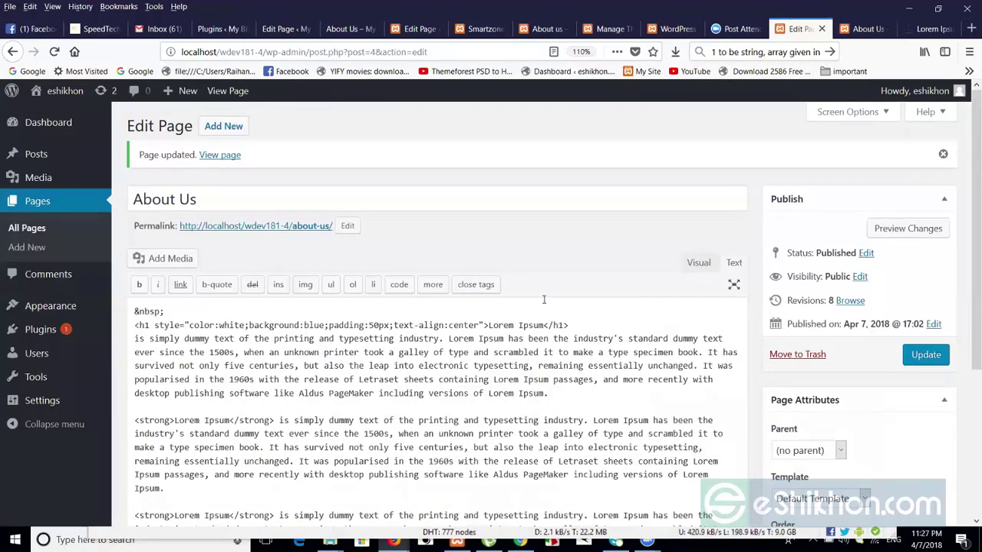
left_click(694, 263)
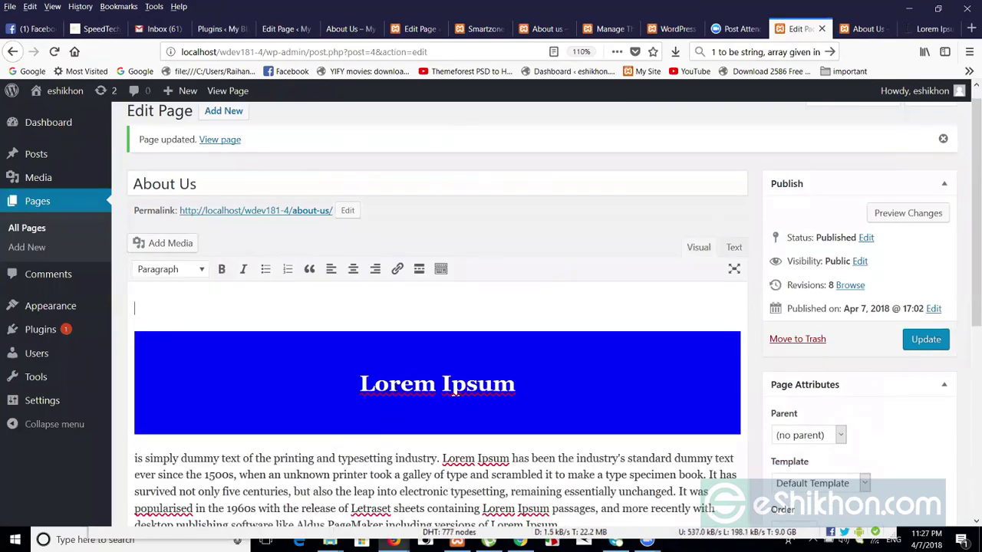
scroll(968, 231, "down", 2)
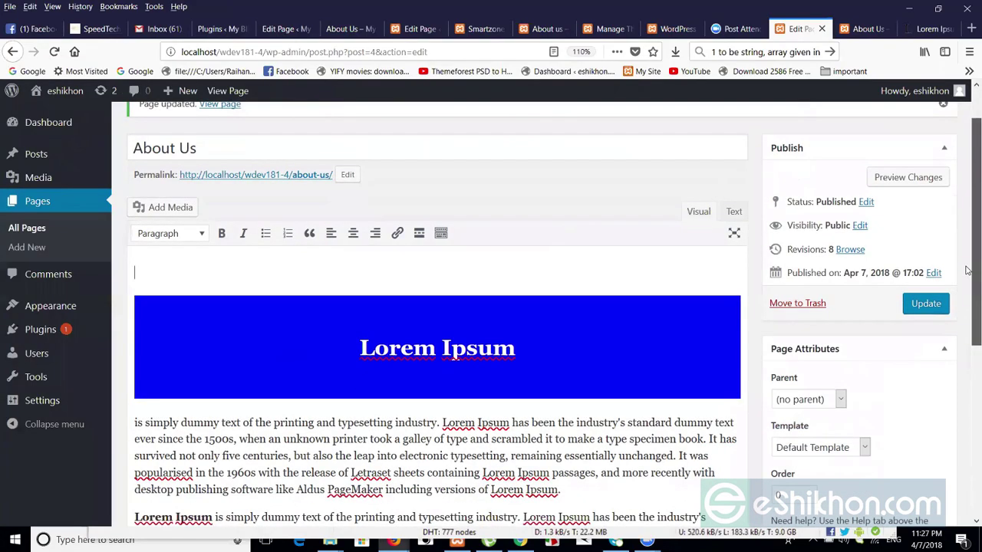
scroll(968, 301, "down", 2)
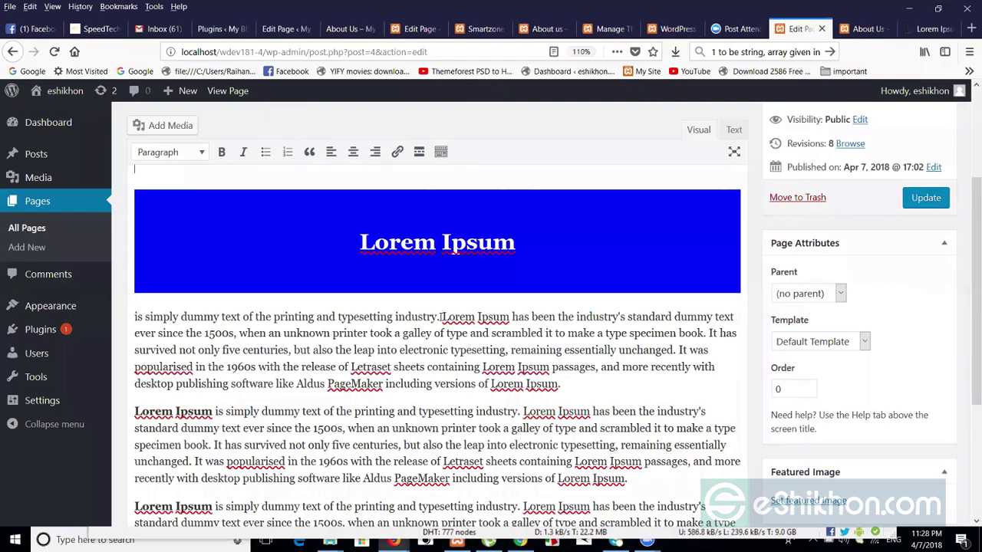
left_click_drag(442, 317, 135, 316)
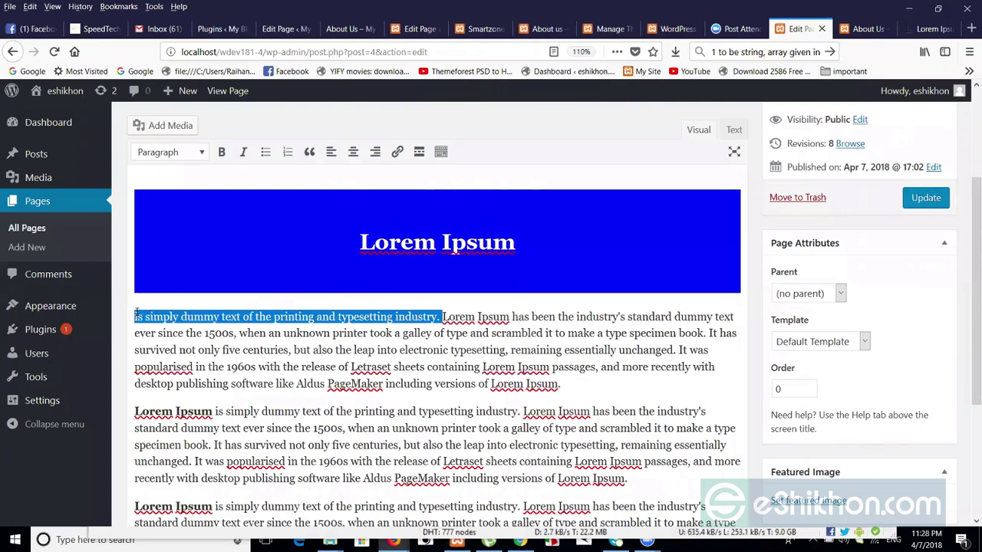
left_click(138, 312)
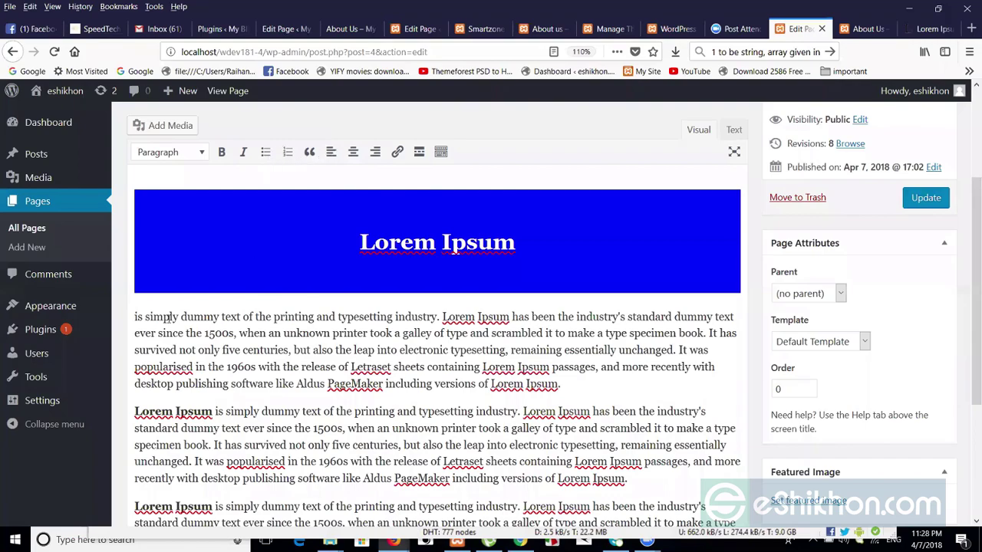
key("shift+alt+u")
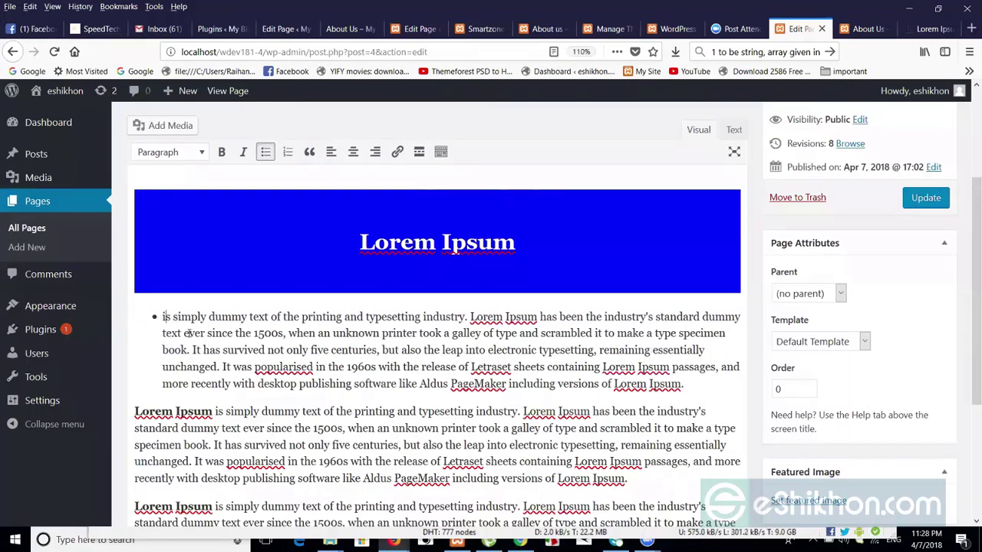
Split the bulleted paragraph into separate list items after "industry.", "scrambled it to make a", "centuries, but" and "unchanged.".
key("Home")
key("Return")
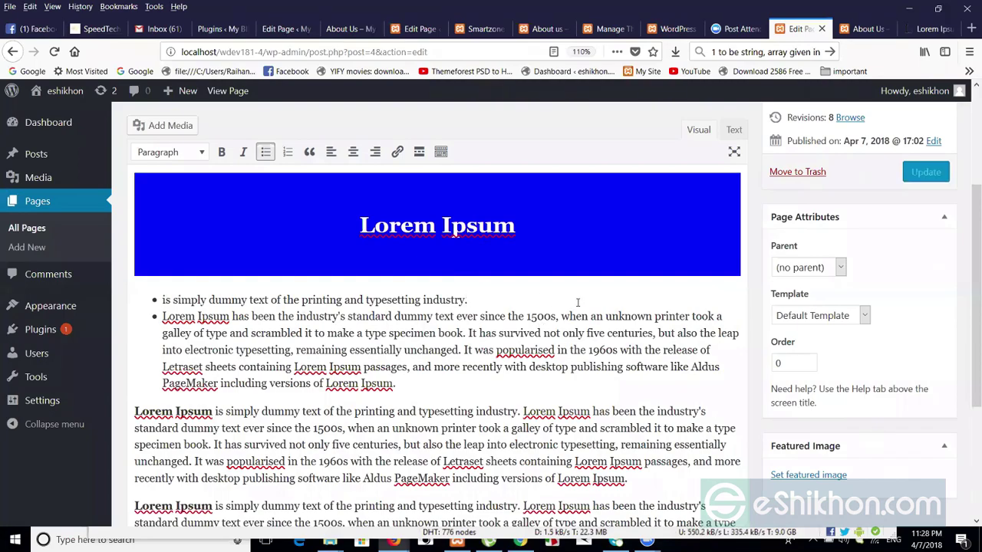
left_click(362, 333)
key("Return")
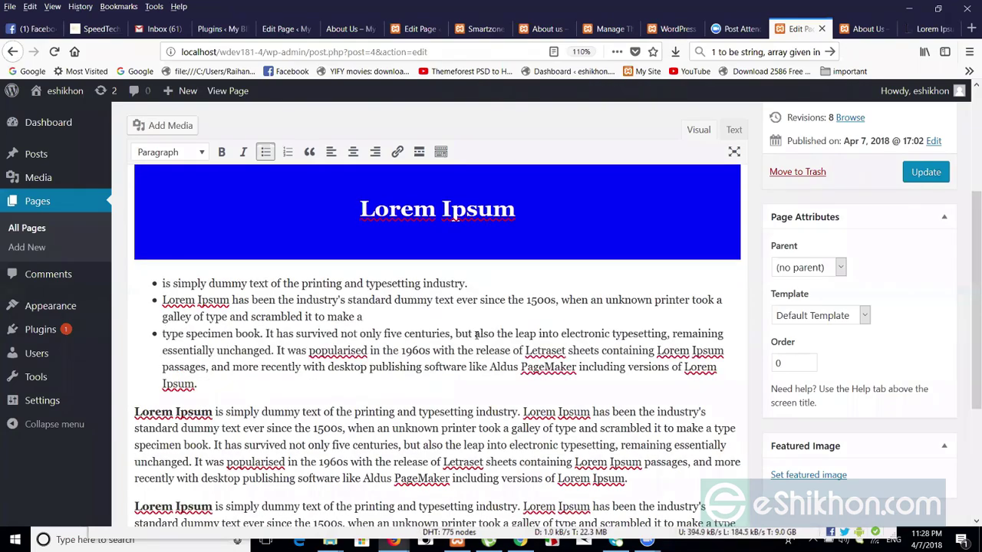
left_click(476, 334)
key("Return")
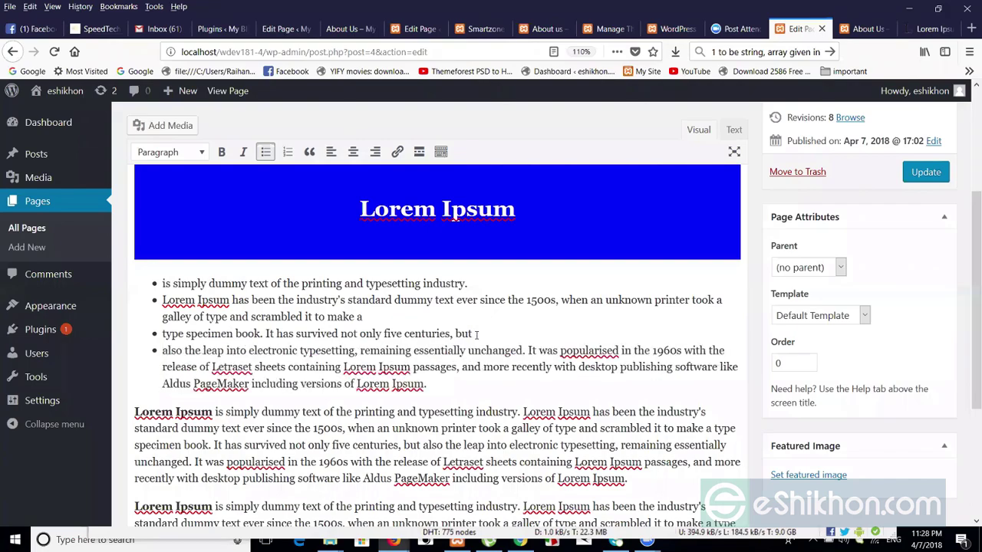
left_click(527, 351)
key("Return")
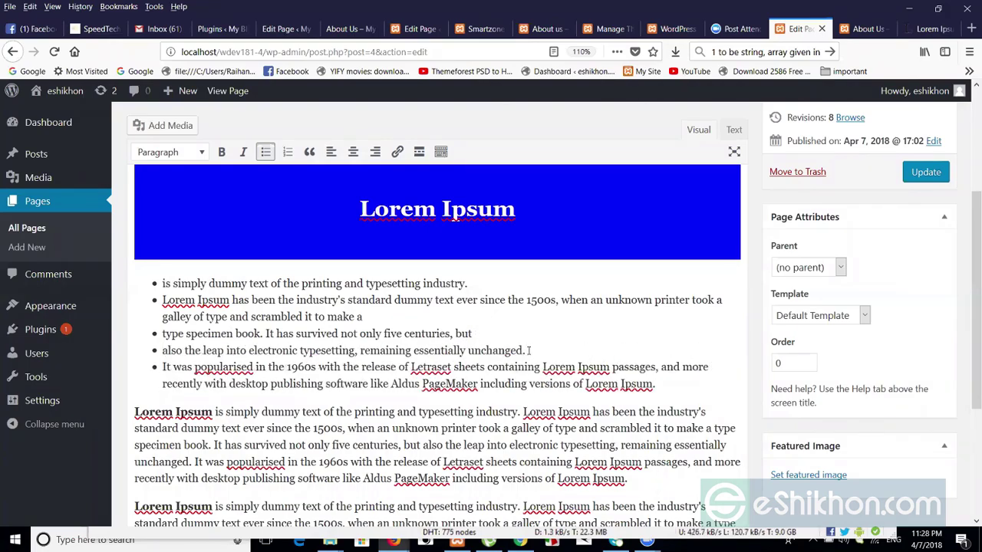
Split the last bullet into separate items after "Letraset sheets" and "recently with desktop", and update the page.
left_click(488, 367)
key("Return")
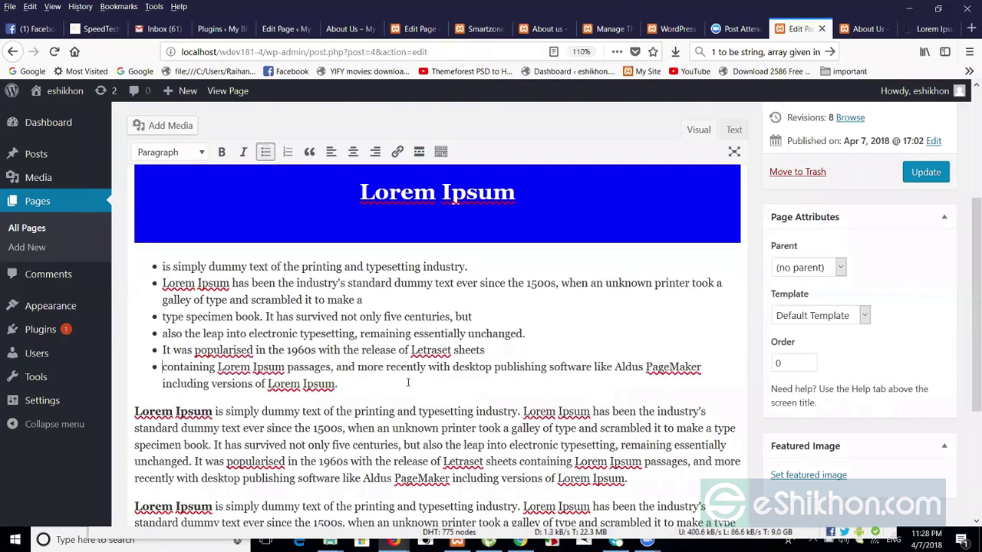
left_click(491, 370)
key("Return")
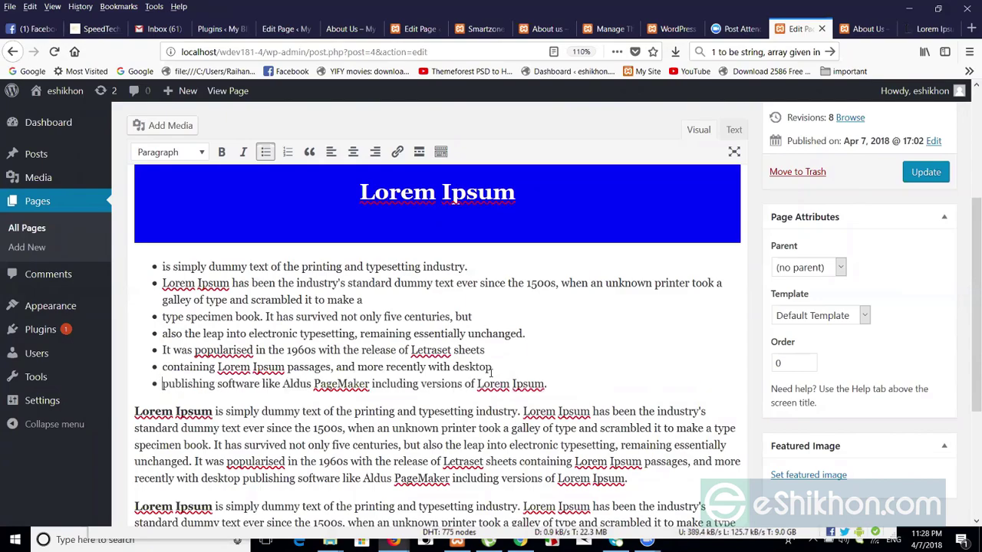
left_click(925, 173)
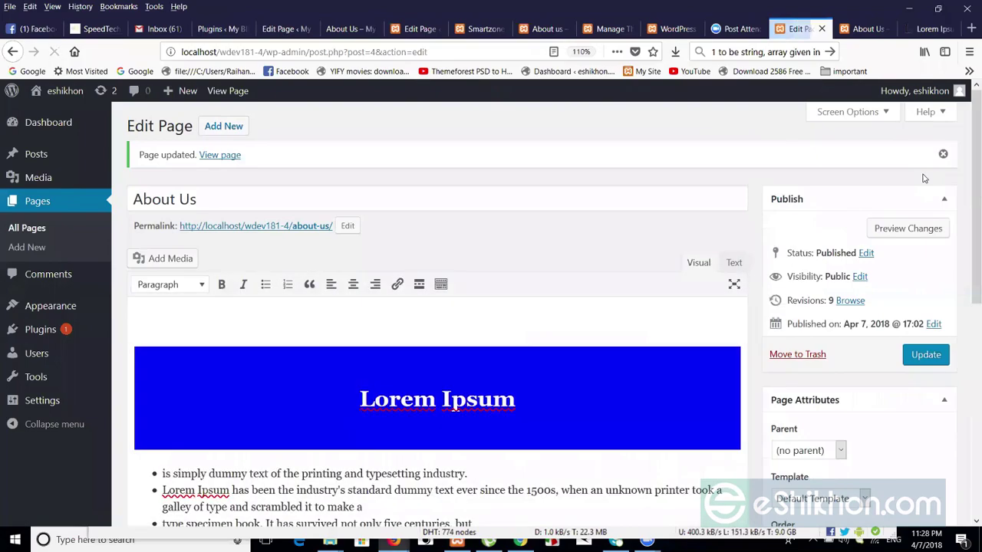
Reload the live About Us page and review the bulleted list and the paragraphs below the heading.
left_click(862, 29)
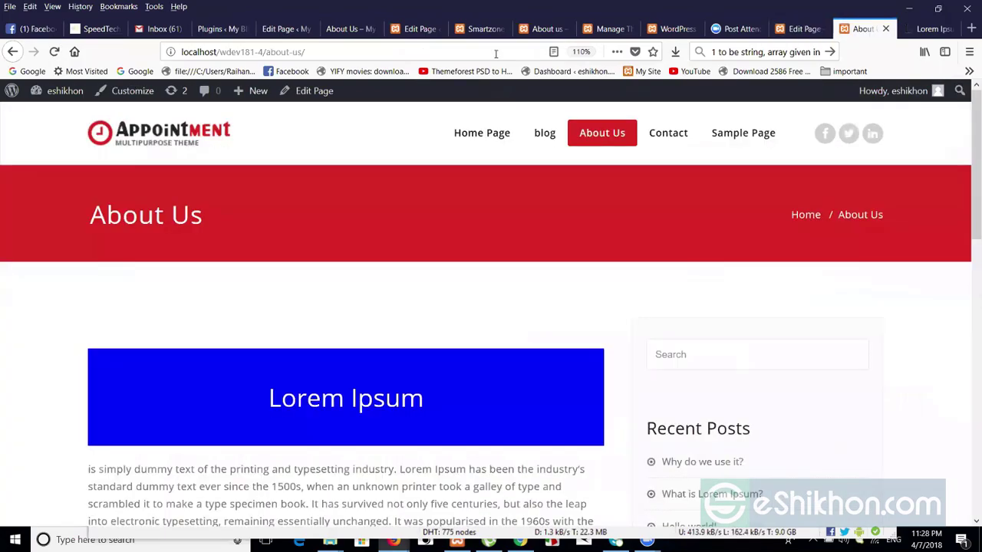
left_click(492, 52)
key("Return")
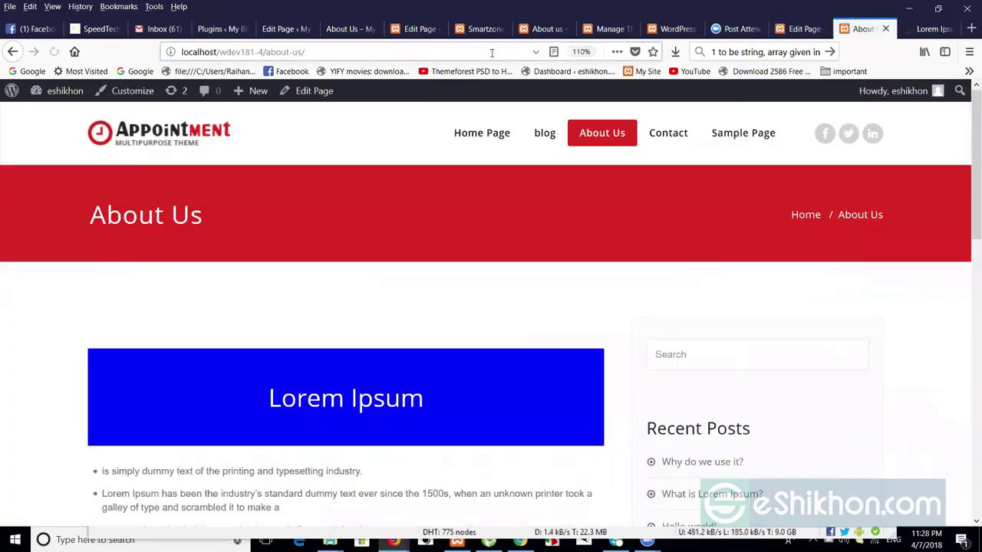
scroll(966, 230, "down", 3)
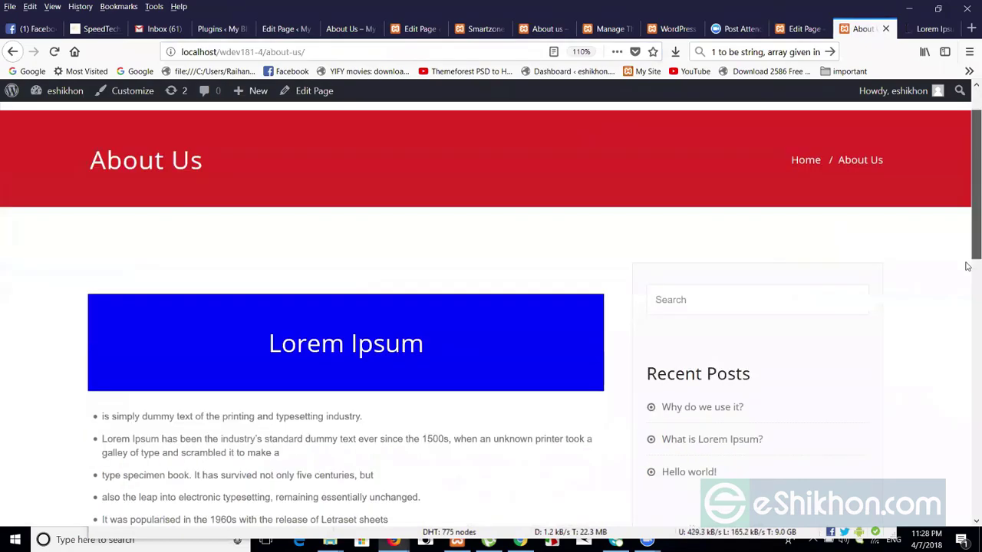
scroll(230, 169, "down", 3)
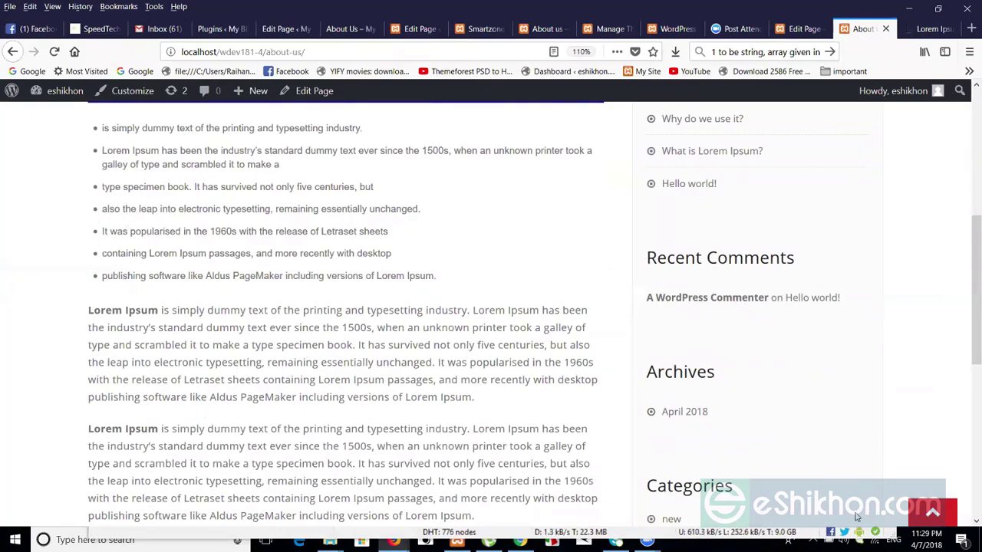
Inspect the About Us content on the edit page as HTML code and in the visual editor, from the heading to the last paragraph.
left_click(798, 28)
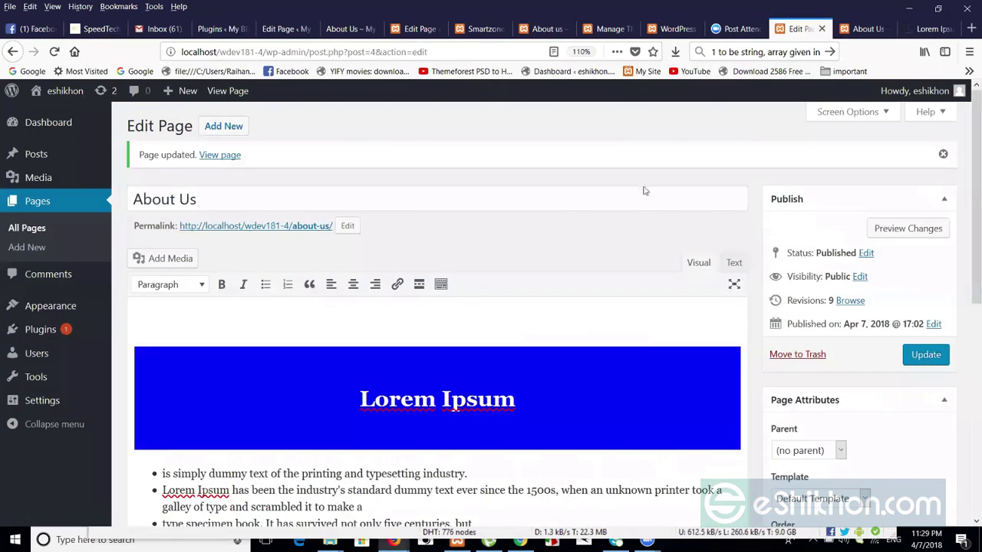
left_click(733, 264)
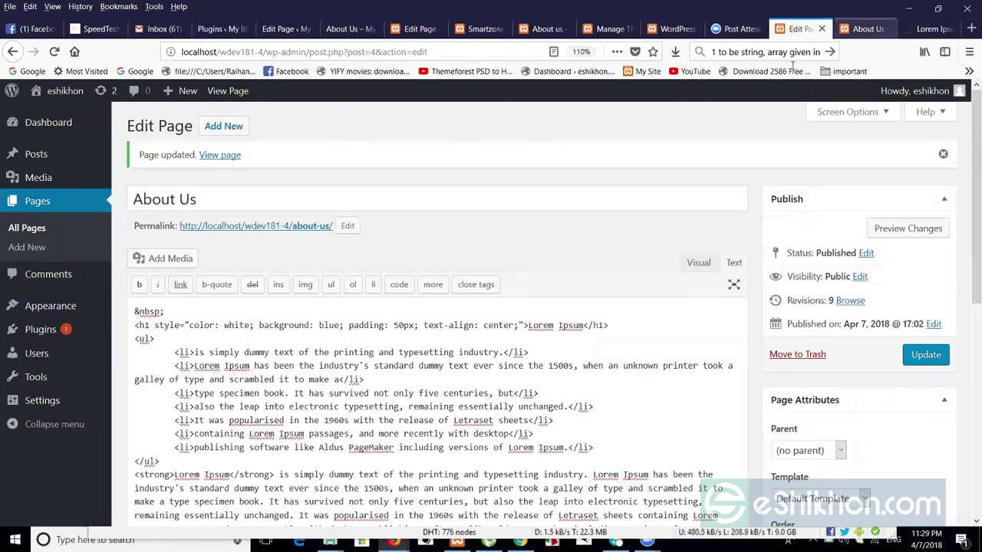
left_click(694, 263)
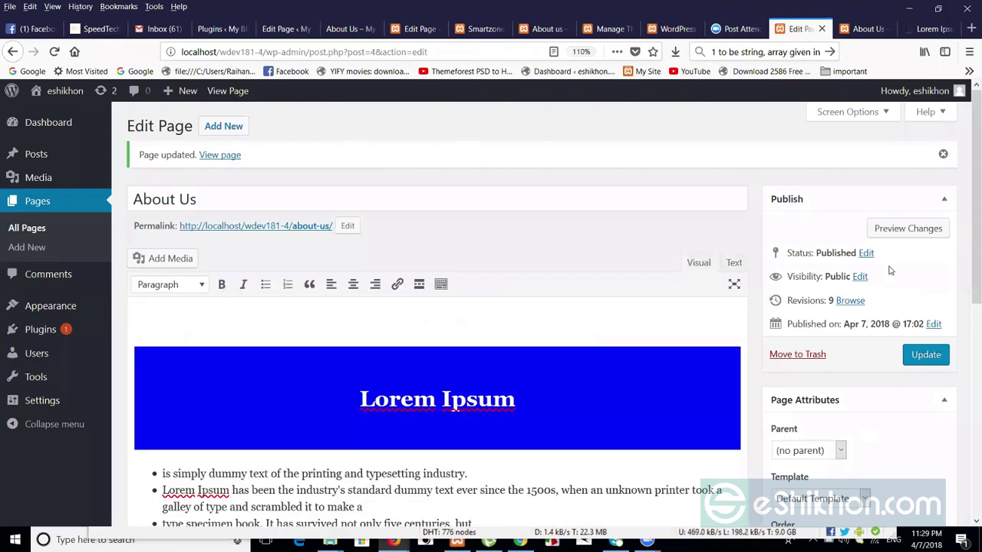
scroll(968, 253, "down", 1)
scroll(968, 254, "down", 2)
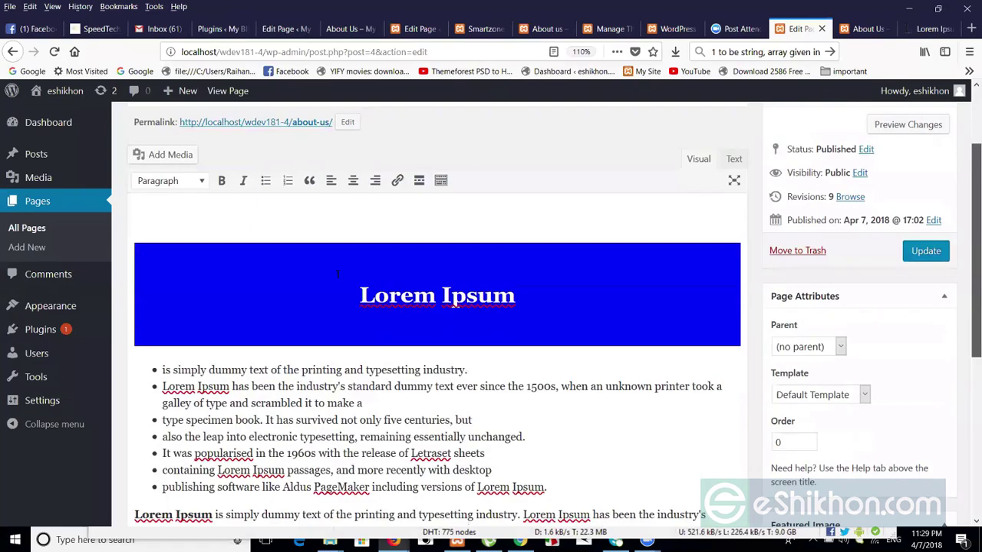
left_click_drag(360, 294, 516, 296)
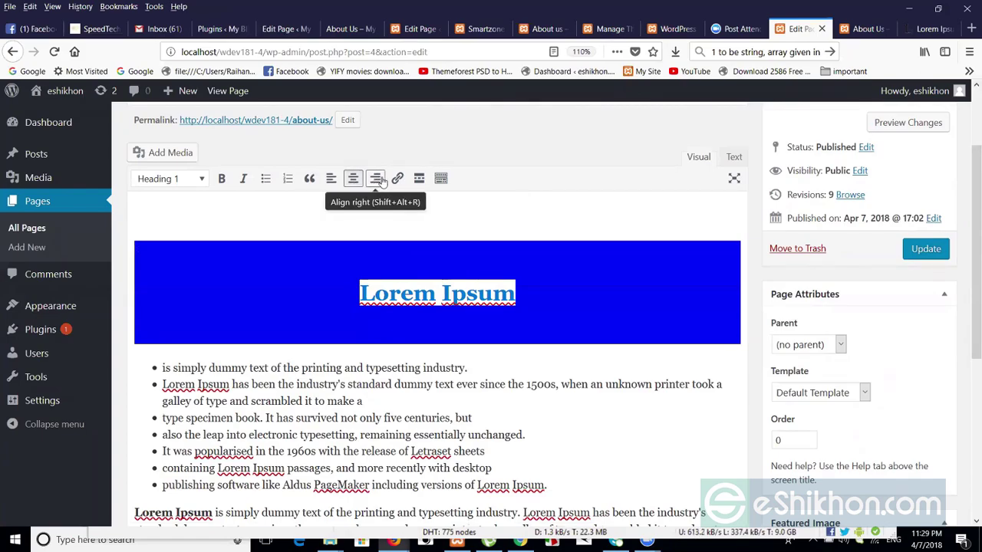
left_click(197, 367)
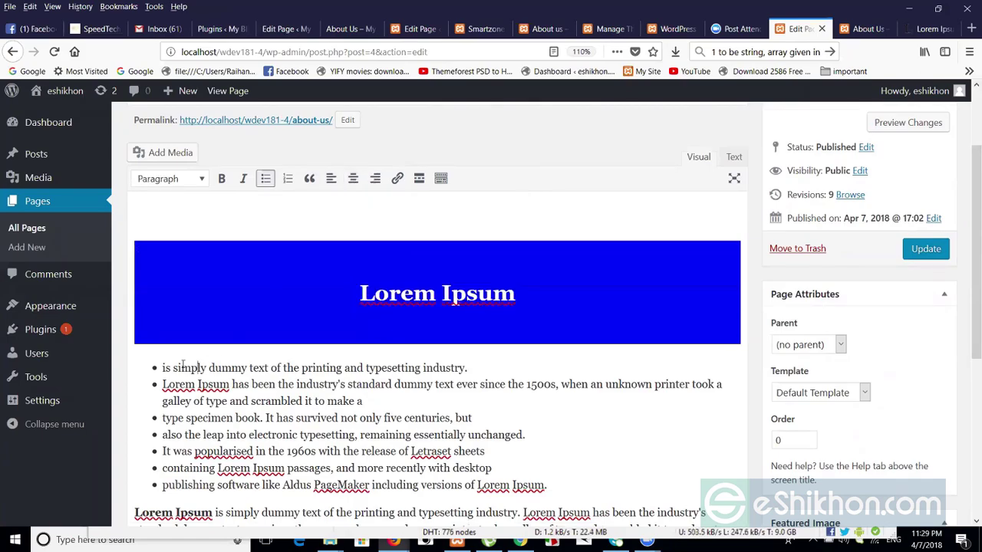
left_click_drag(967, 318, 967, 424)
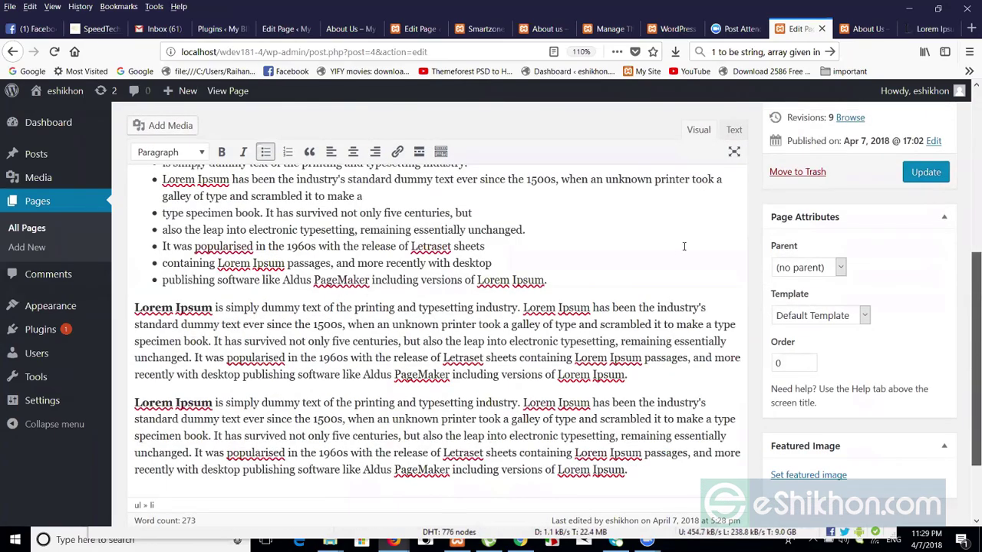
left_click_drag(968, 355, 968, 270)
scroll(533, 256, "up", 1)
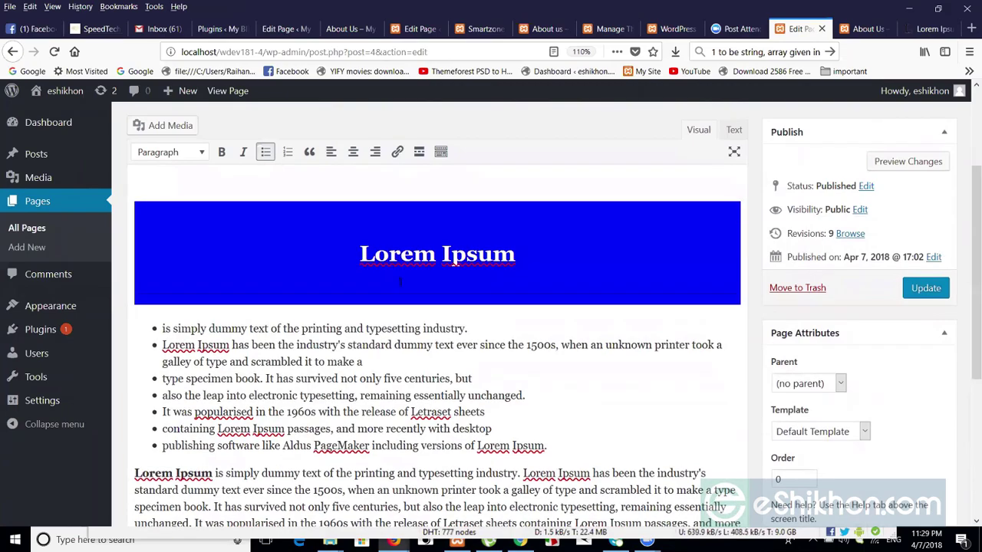
Right-align the "Lorem Ipsum" heading in the visual editor and update the page.
left_click_drag(359, 254, 467, 255)
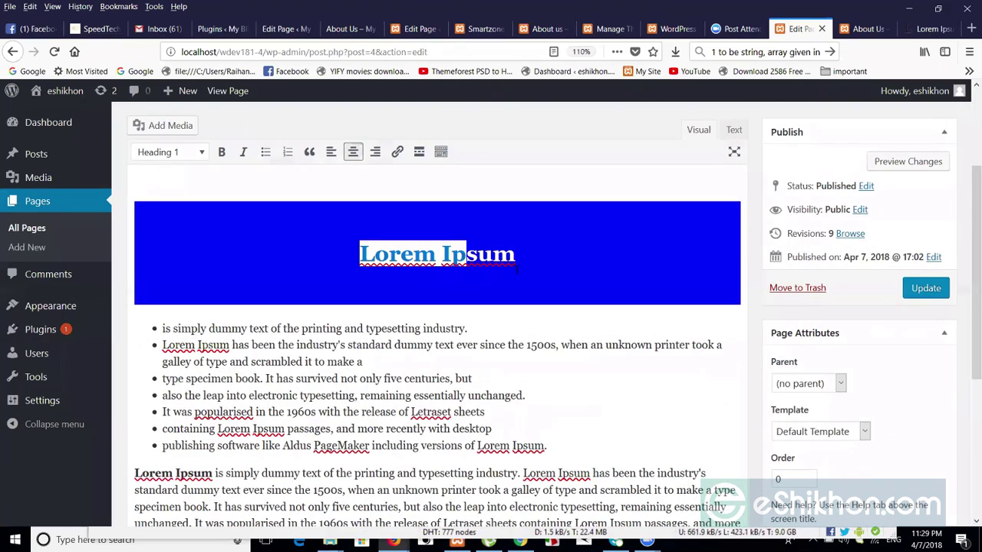
left_click(375, 152)
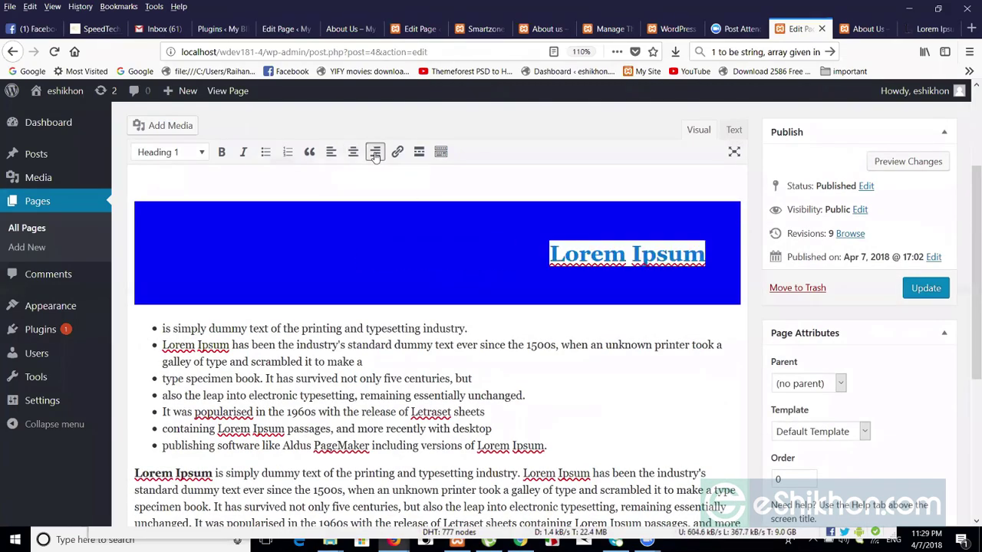
left_click(591, 254)
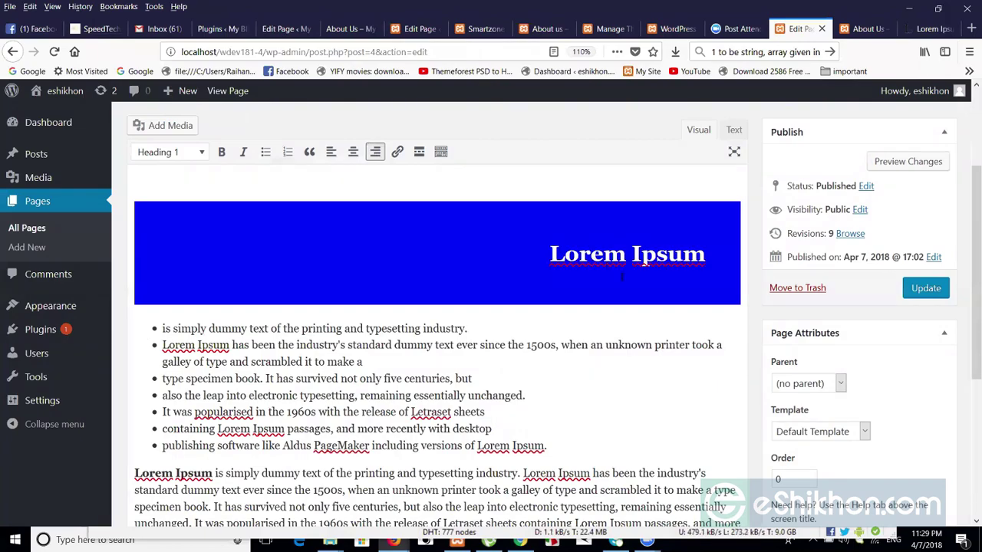
left_click(916, 295)
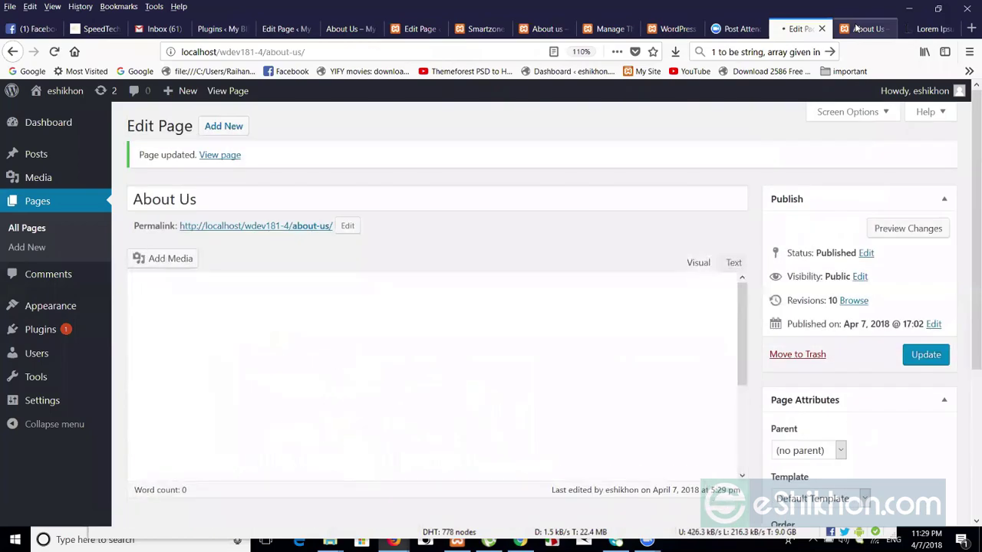
Reload the live About Us page and check the heading's alignment in the blue banner.
left_click(863, 29)
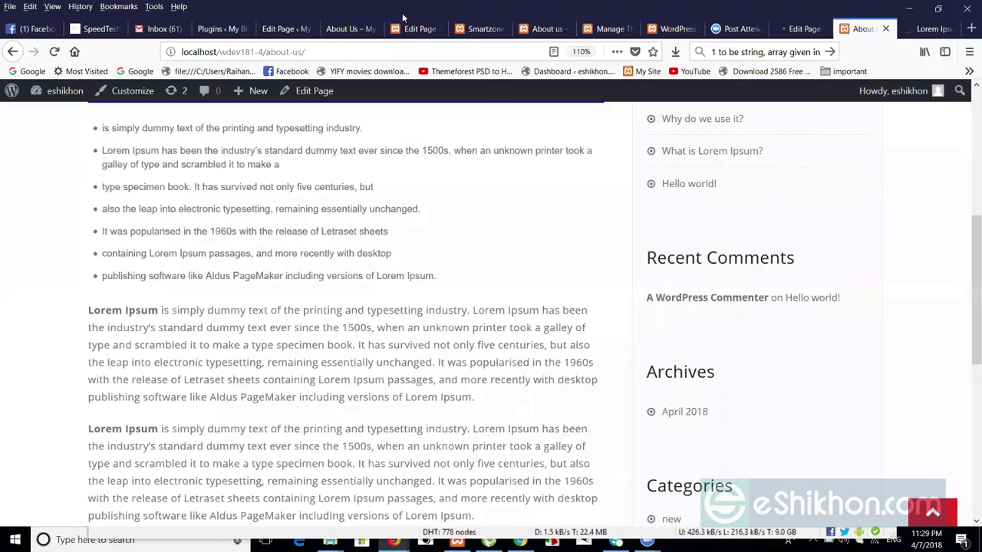
key("F5")
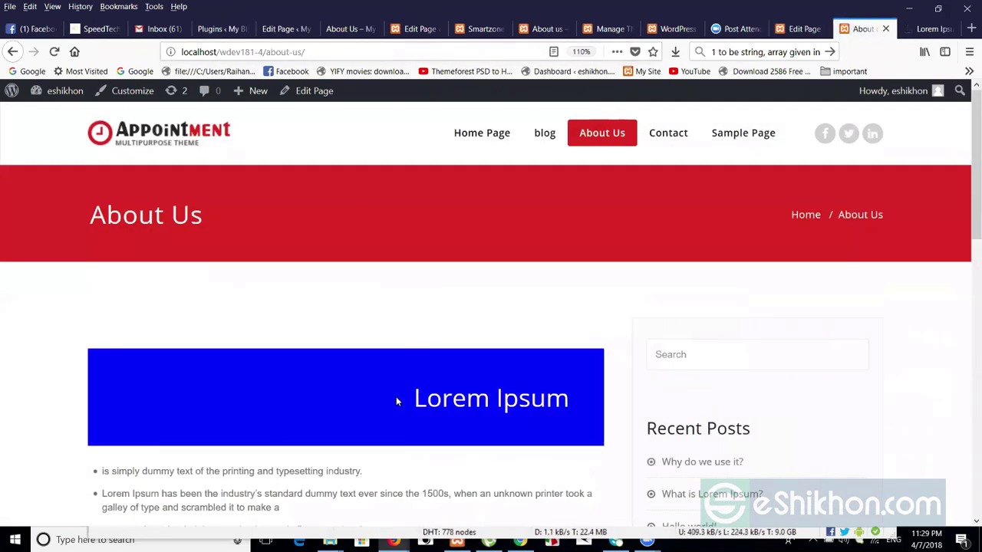
left_click_drag(396, 396, 575, 398)
left_click(571, 398)
Show the About Us content as HTML code on the edit page and update the page.
left_click(797, 29)
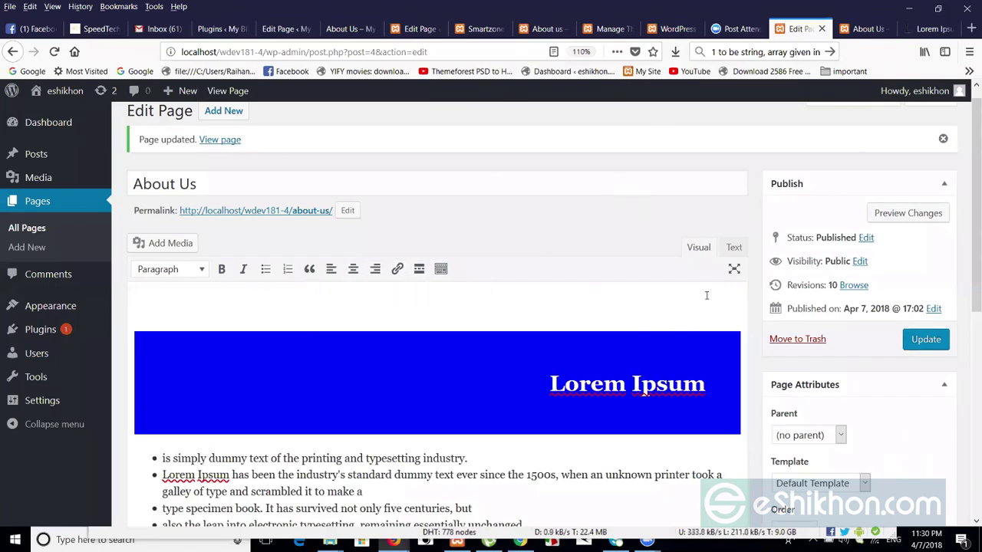
left_click(731, 245)
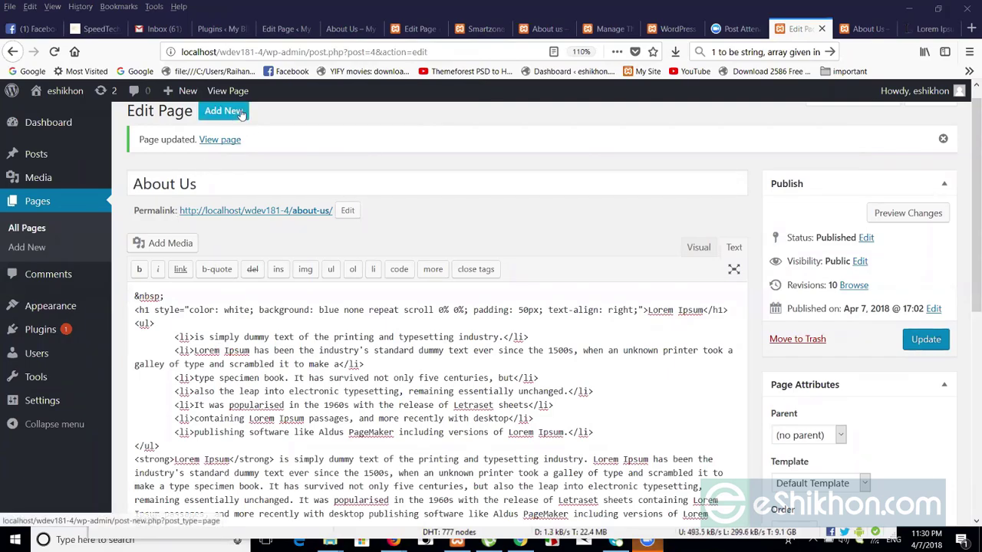
left_click(926, 340)
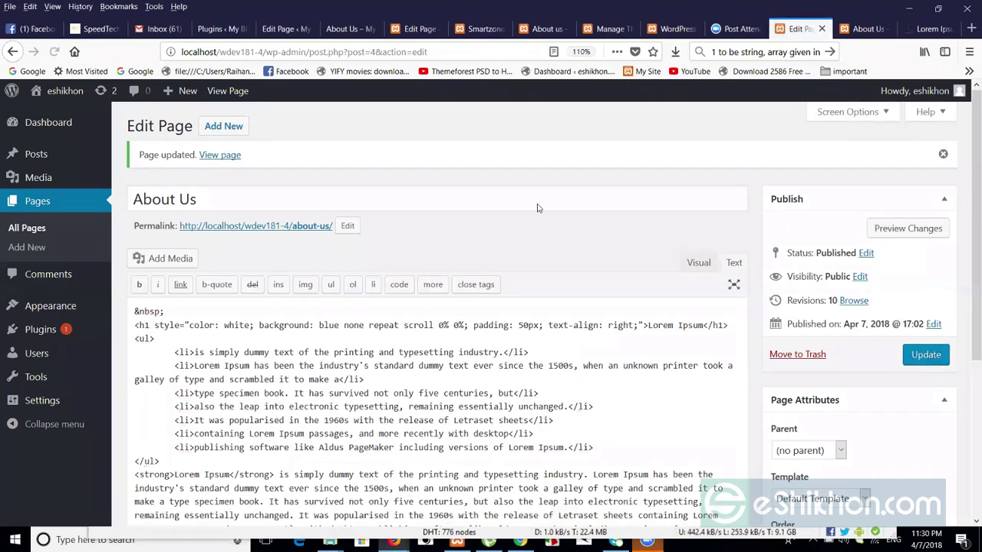
Start a new page titled "Information" with its empty content area ready for HTML code.
left_click(225, 127)
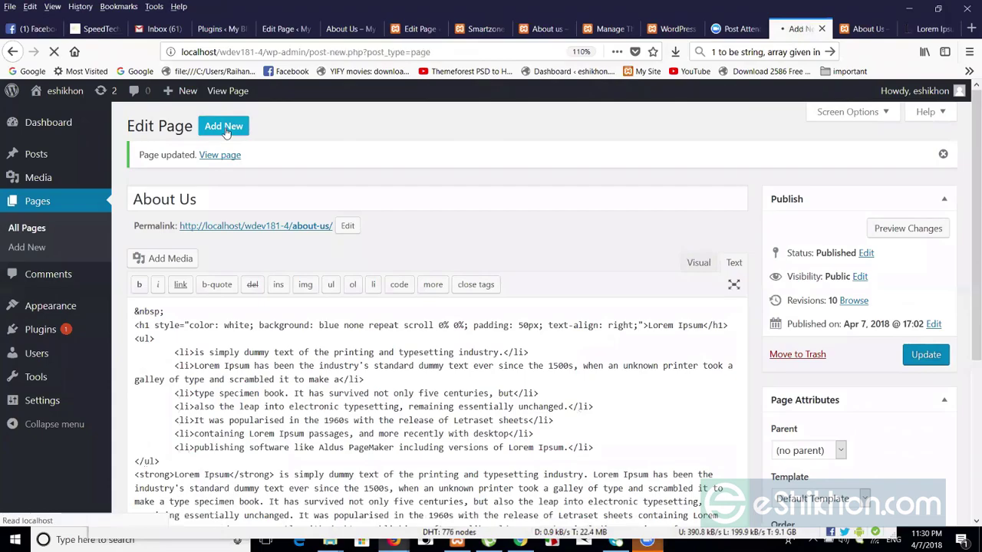
left_click(218, 162)
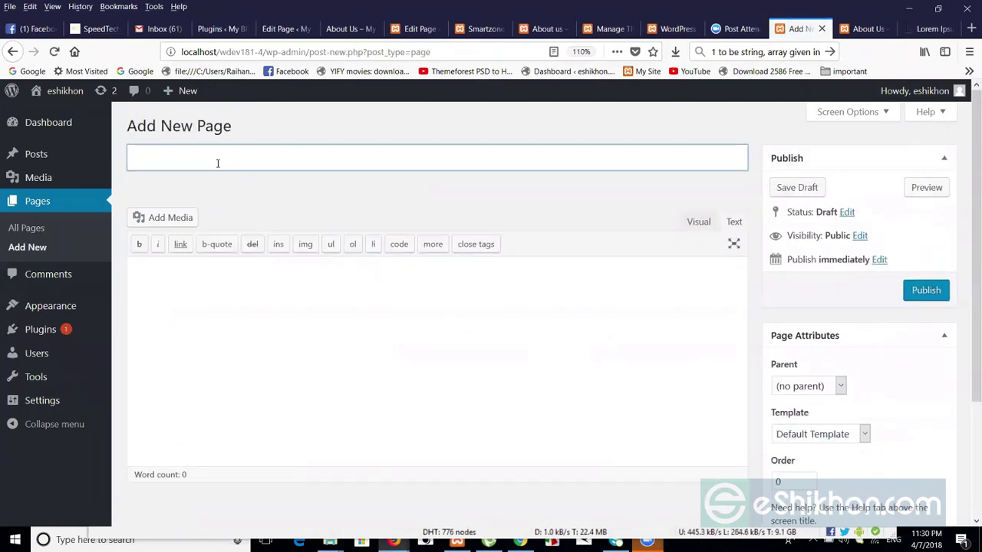
type("Information")
left_click(219, 279)
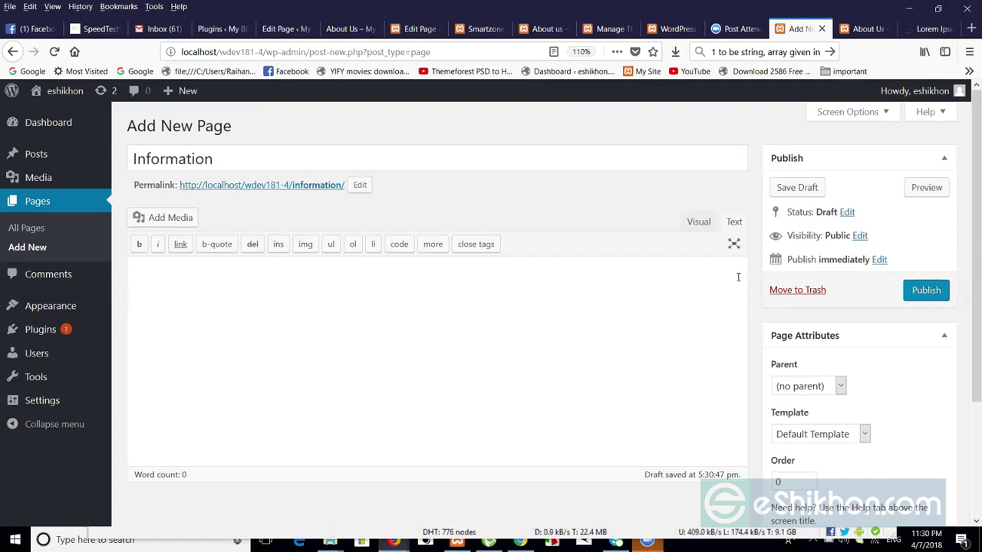
left_click(713, 225)
left_click(733, 223)
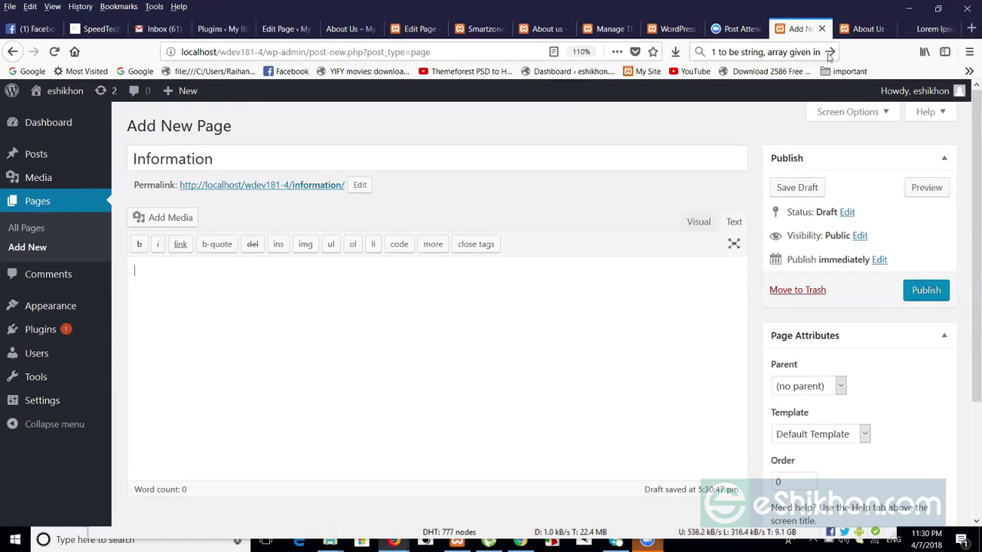
Search the web for w3schools in a new browser tab and open the W3Schools website.
left_click(971, 29)
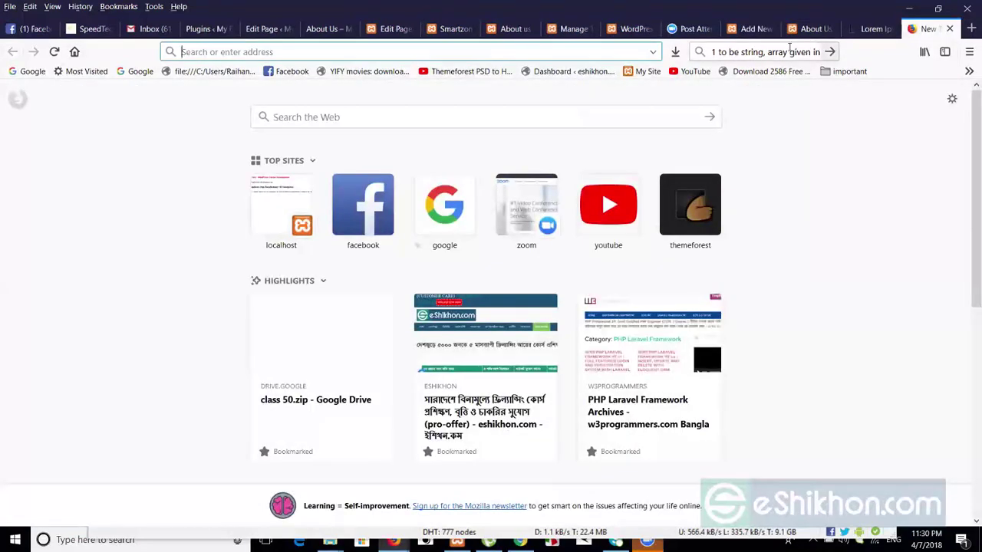
left_click(789, 49)
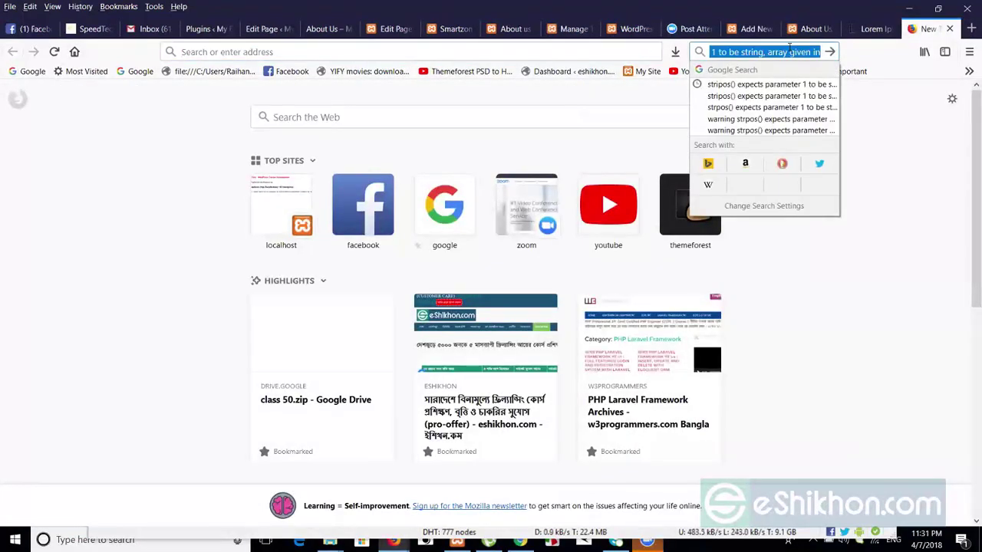
type("w3schools")
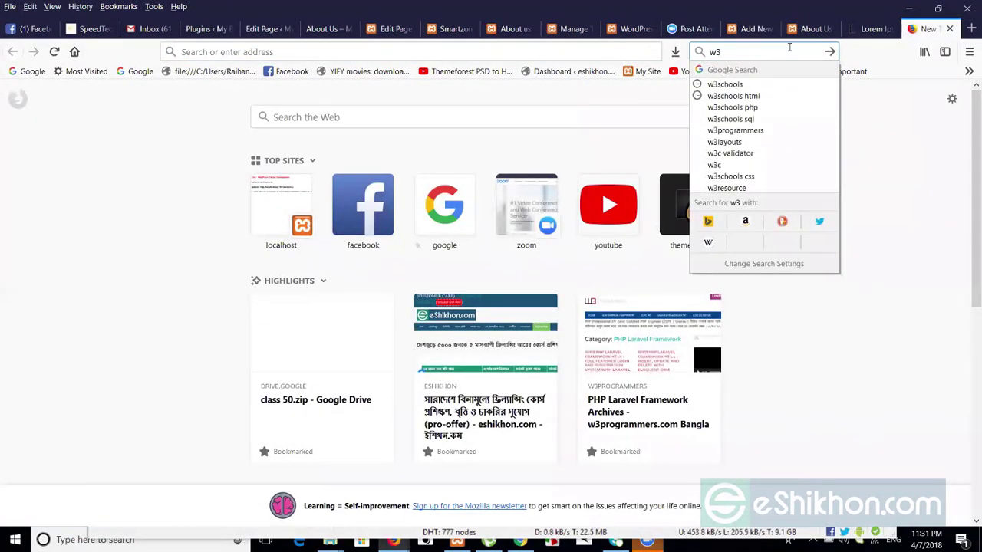
left_click(759, 85)
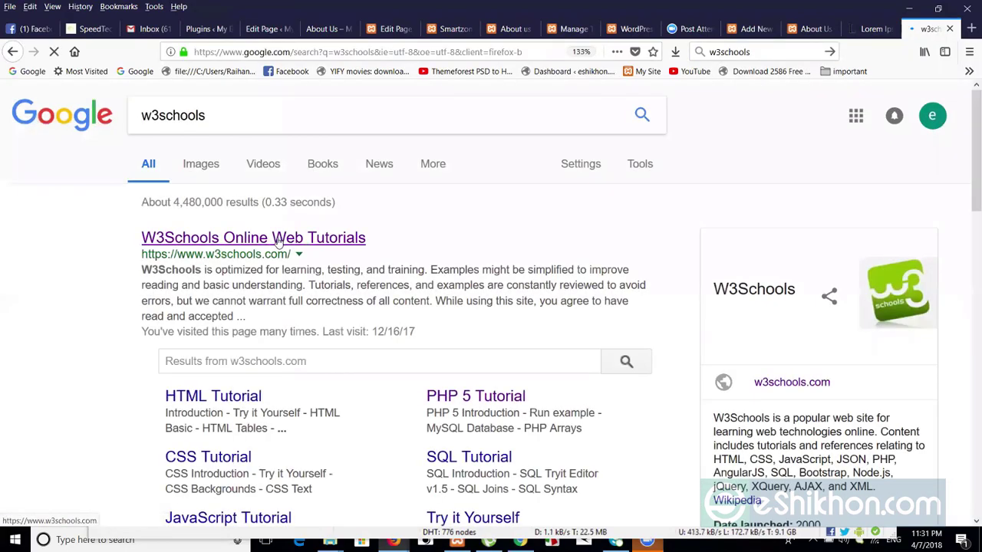
left_click(279, 240)
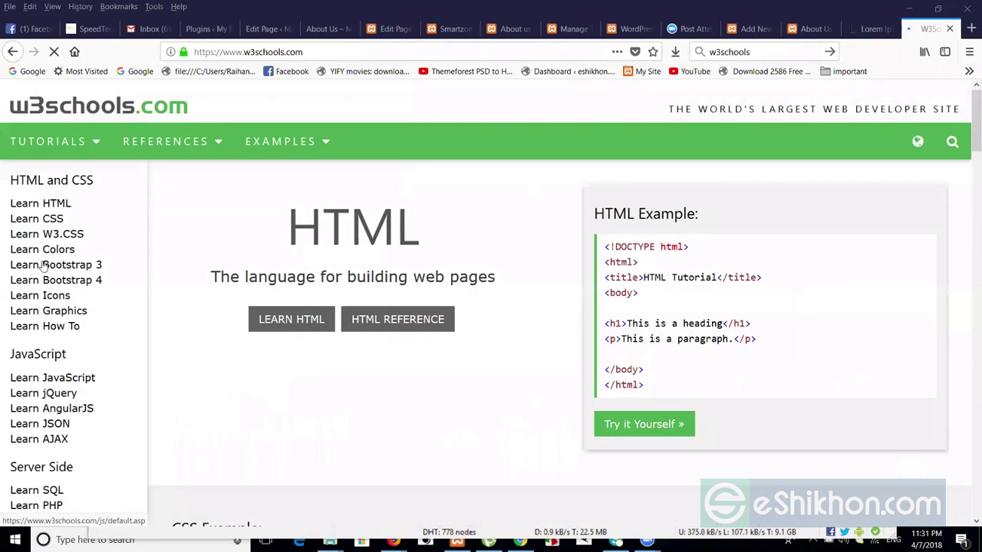
Open the HTML Tables chapter of the W3Schools HTML tutorial.
left_click(68, 205)
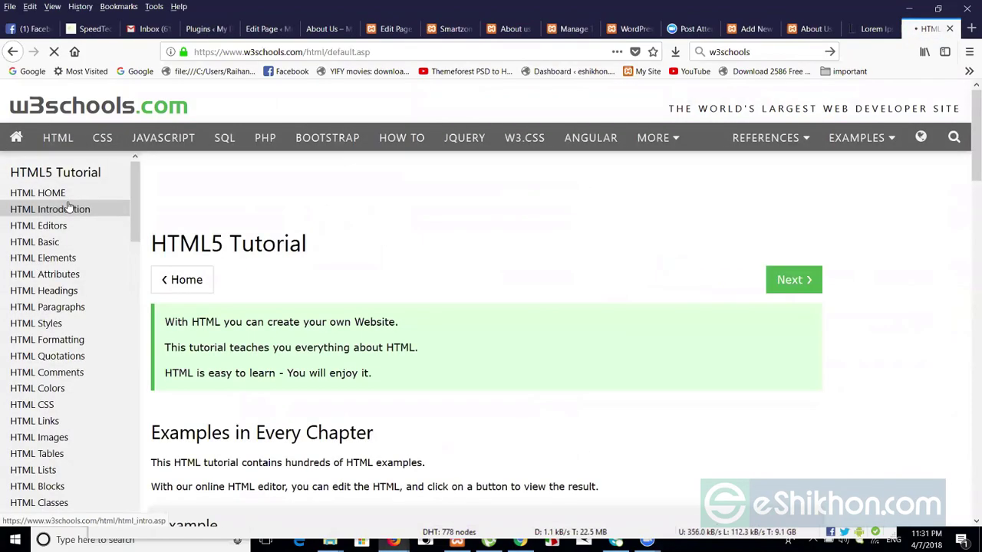
left_click_drag(134, 223, 145, 261)
left_click(58, 270)
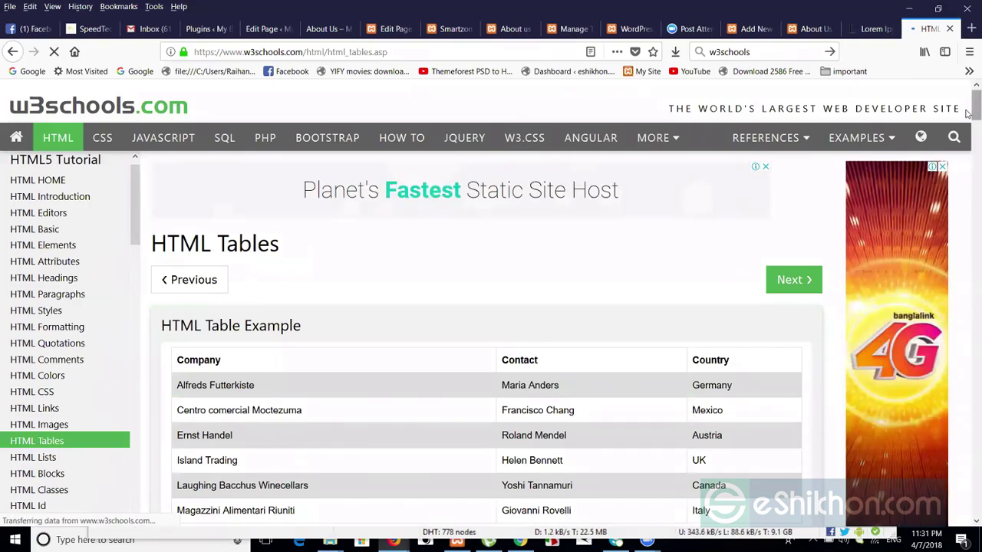
Open the HTML Table Example of the HTML Tables chapter in the Tryit Editor.
scroll(968, 130, "down", 5)
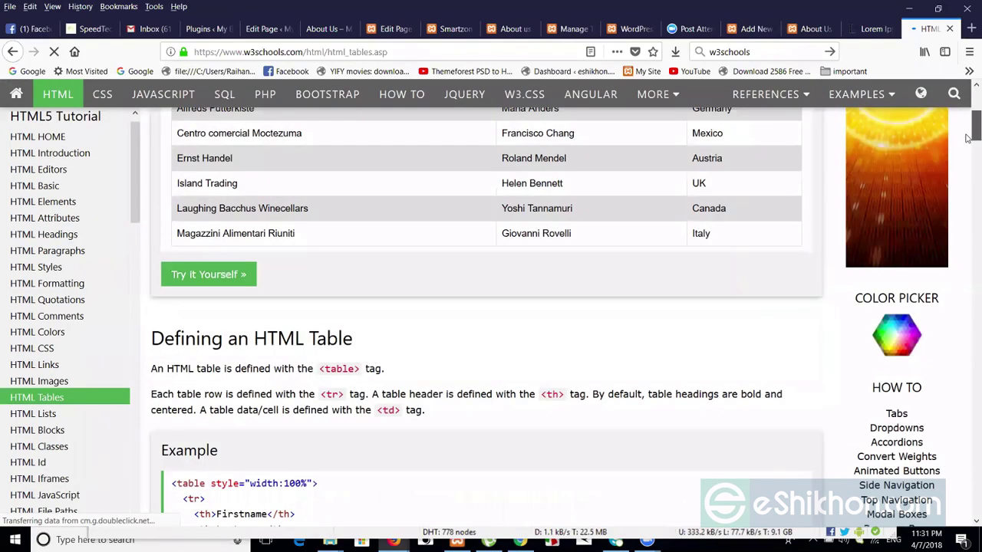
scroll(968, 137, "down", 2)
scroll(490, 184, "up", 3)
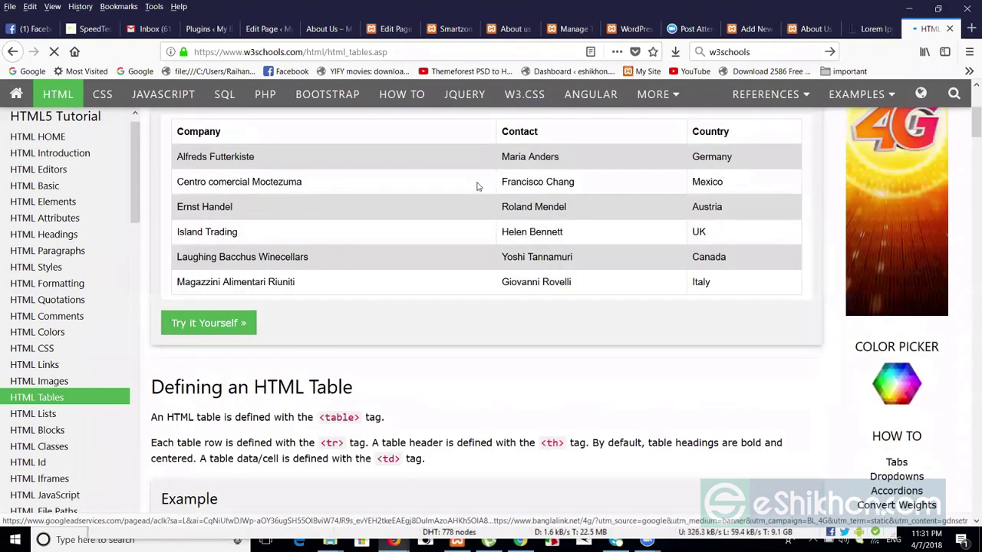
left_click(217, 330)
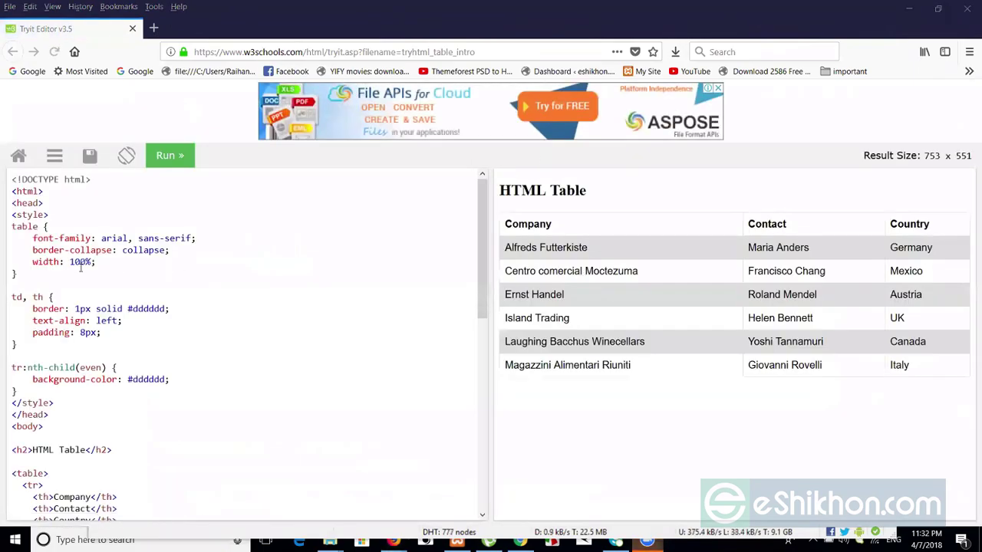
Copy the example's complete table code, from the opening to the closing table tag, and paste it into the Information page's HTML content in WordPress.
left_click_drag(483, 278, 482, 384)
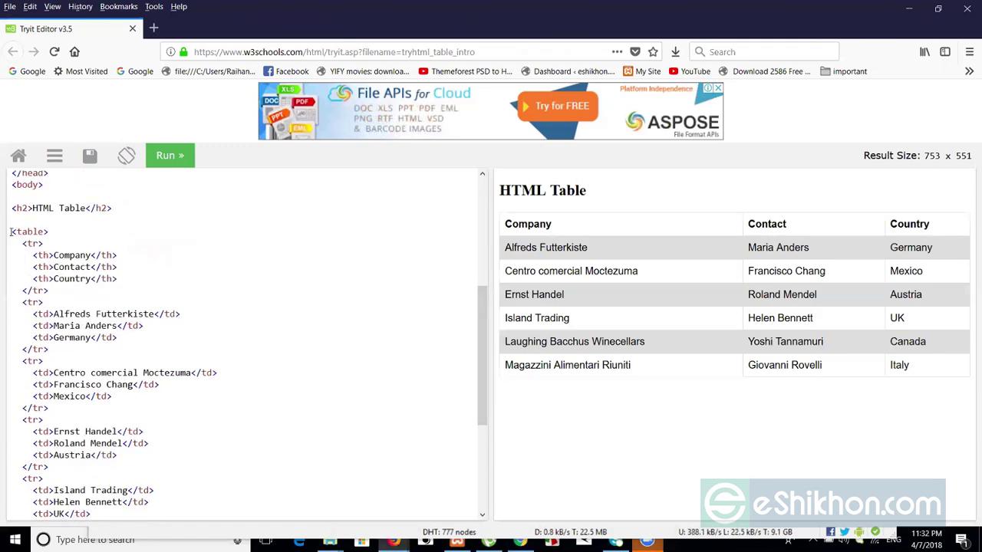
left_click_drag(37, 314, 79, 521)
key("ctrl+c")
left_click_drag(80, 464, 77, 466)
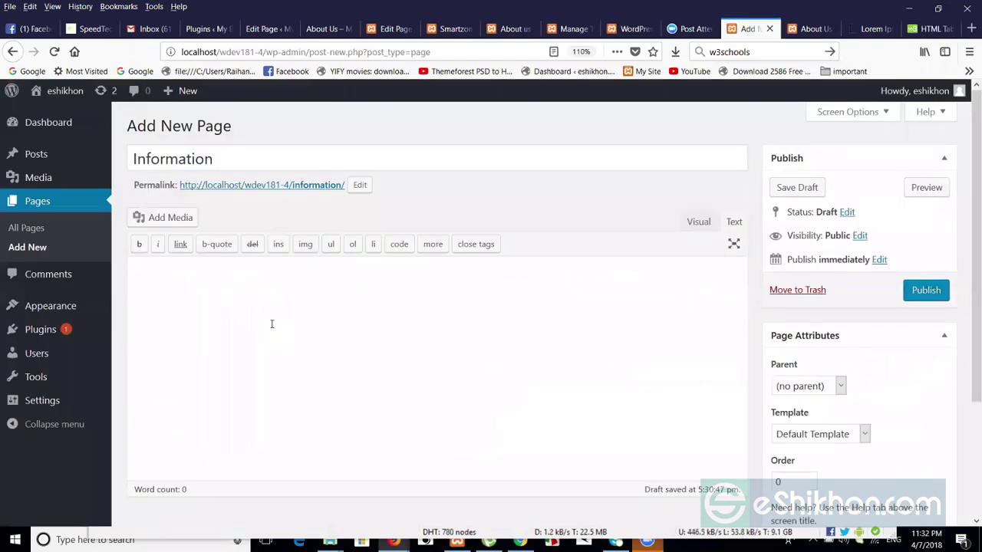
key("ctrl+v")
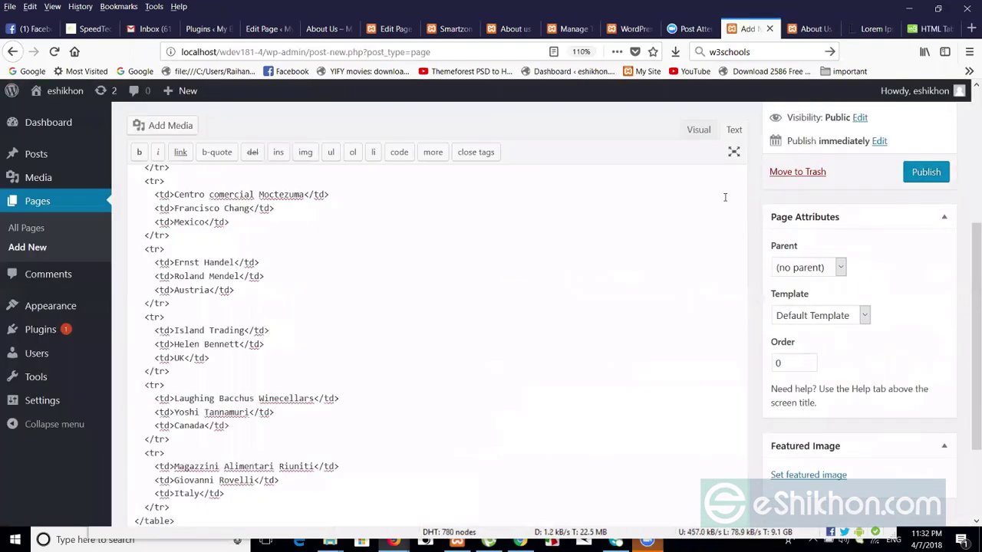